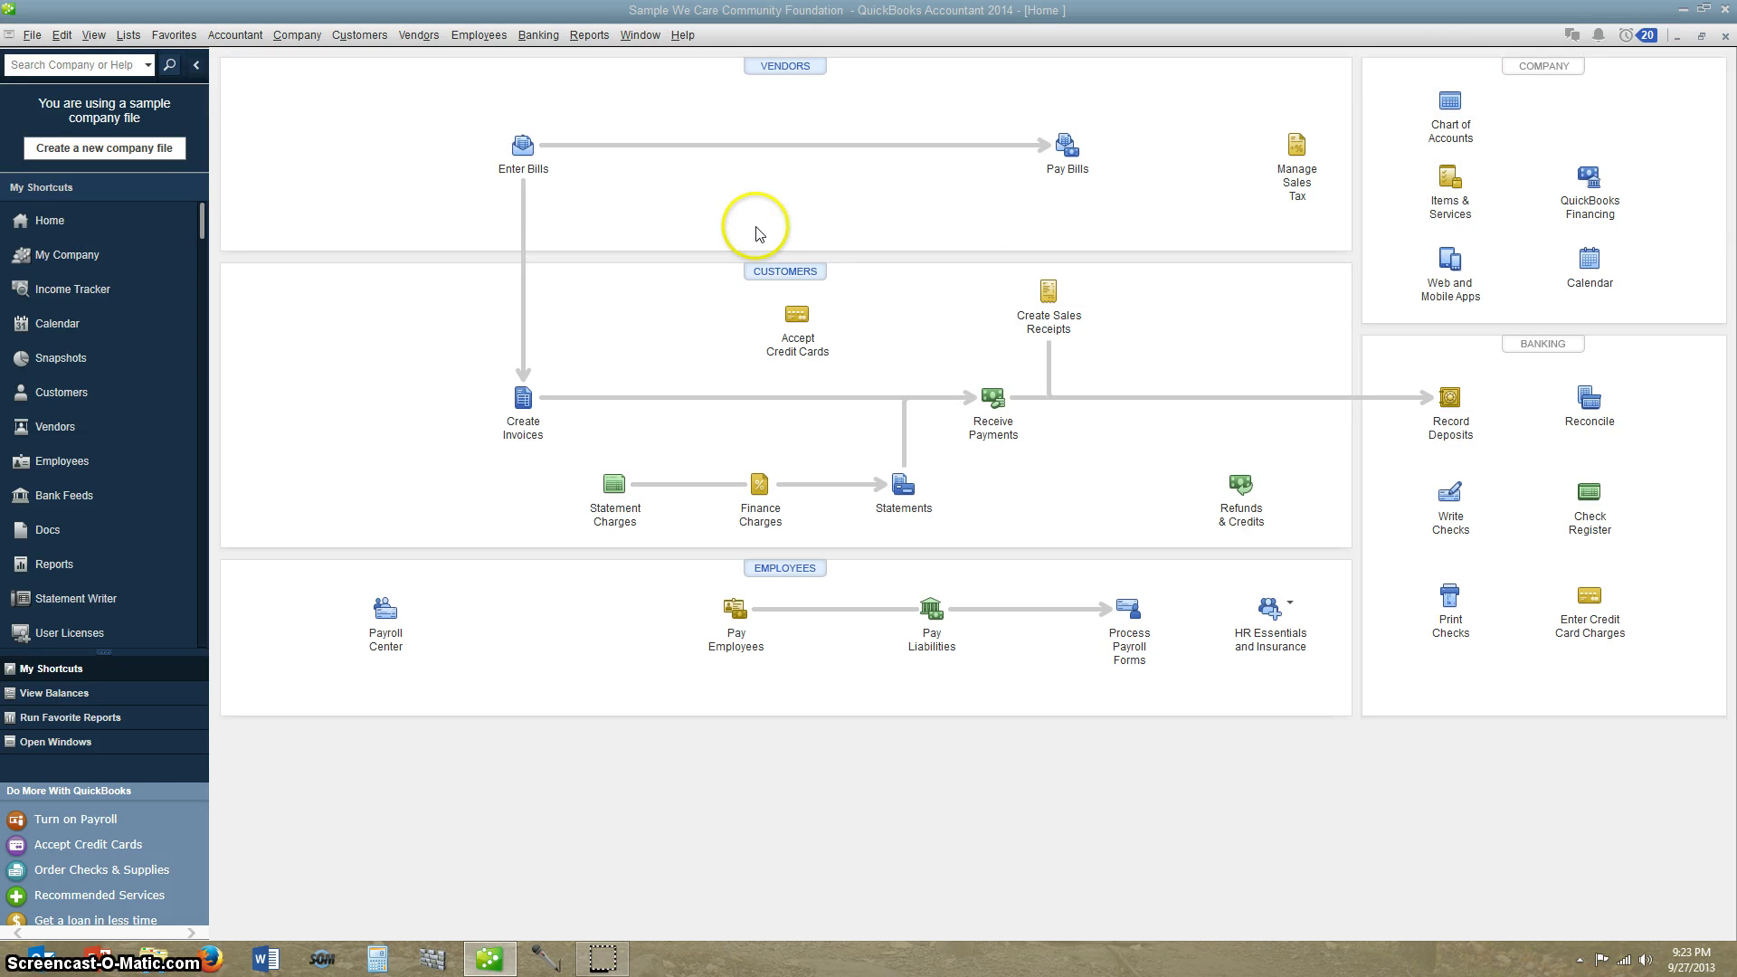
Open the chart of accounts and review the company-wide Accounting preferences for account numbers, keeping the settings as they are.
key(ctrl+a)
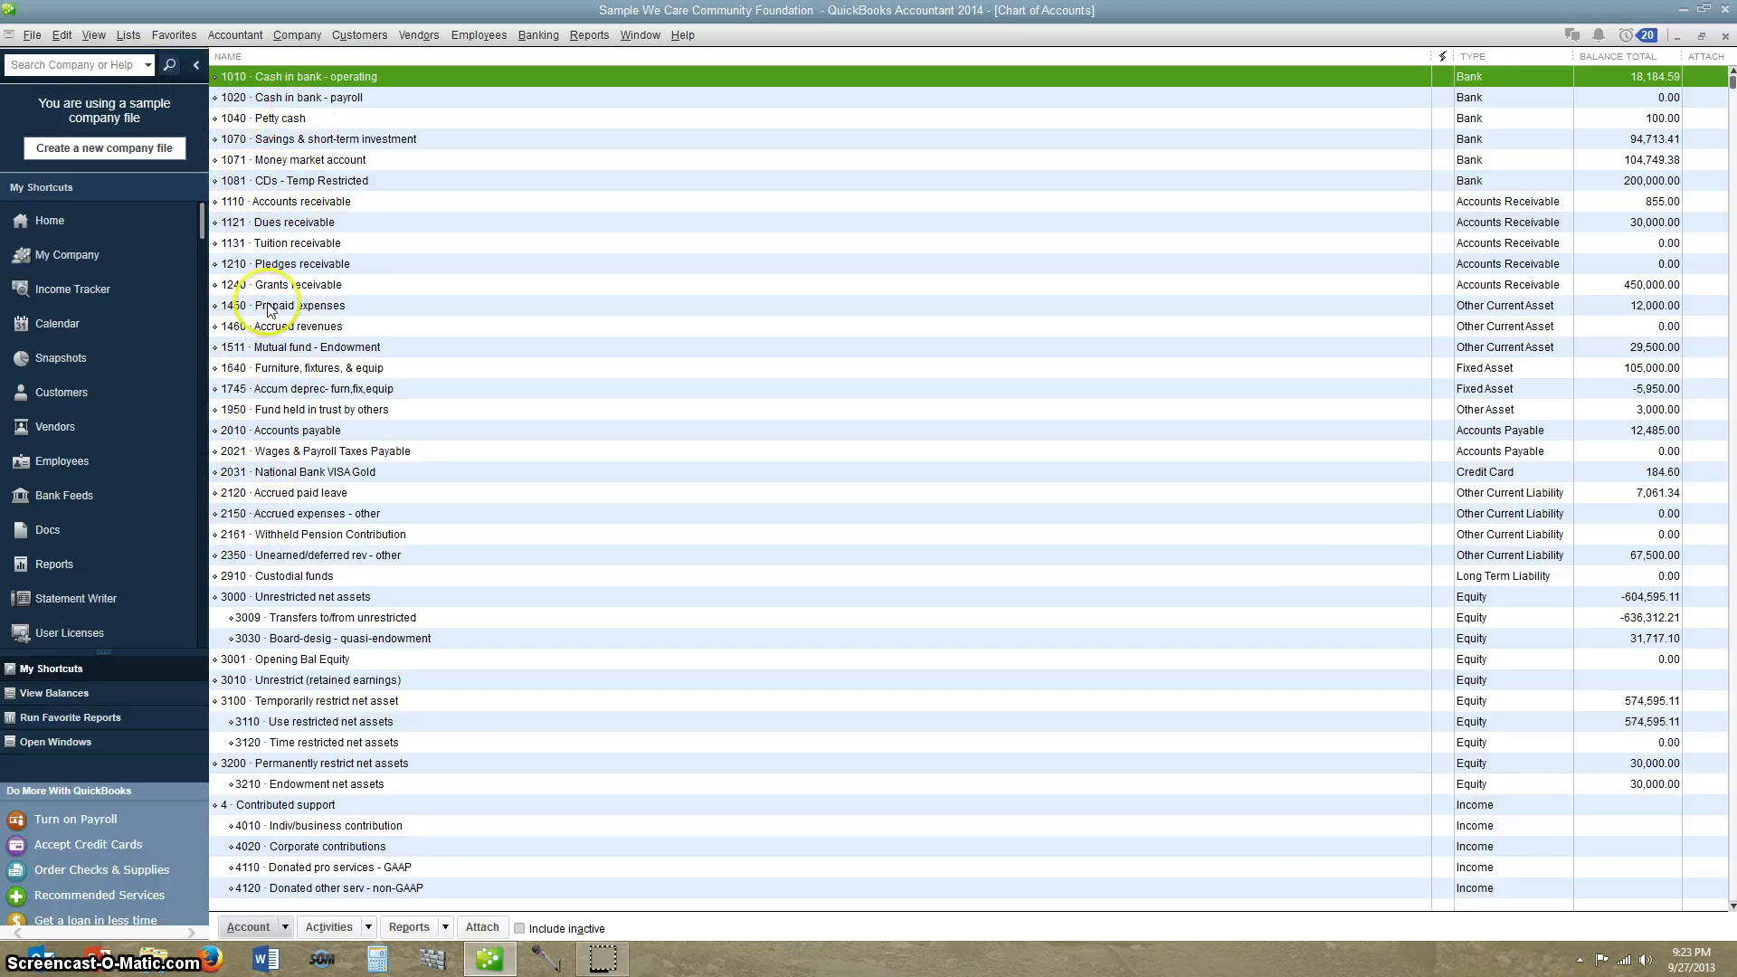
click(61, 34)
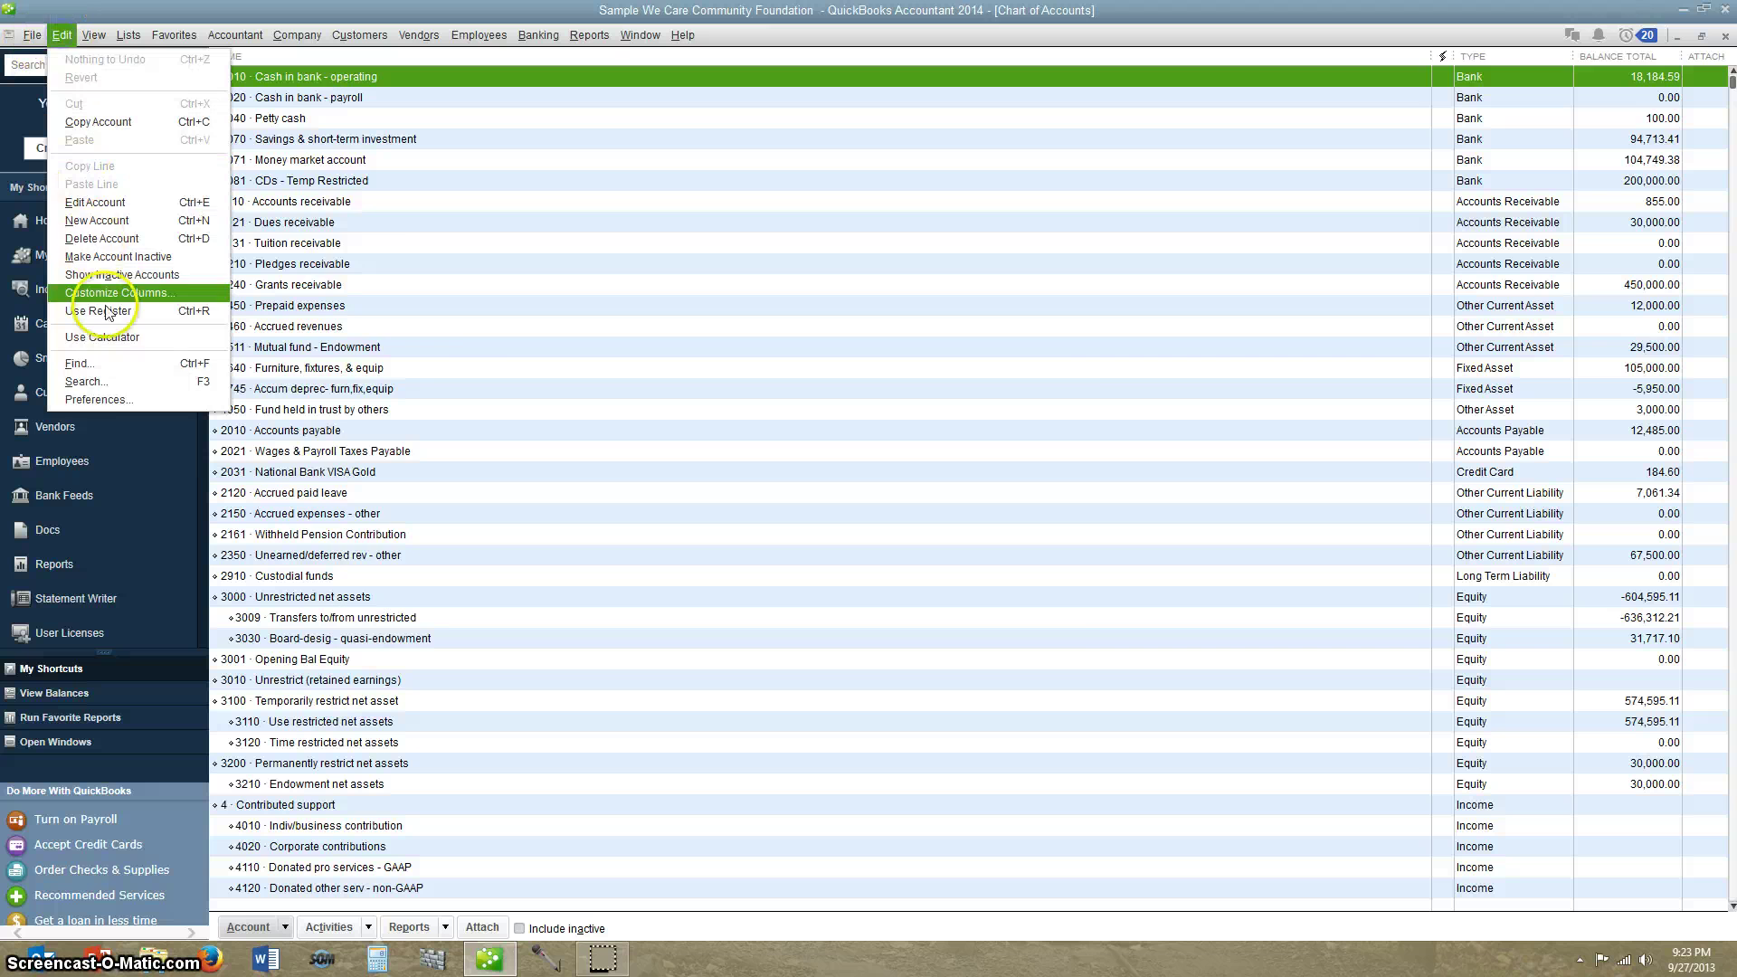
click(105, 399)
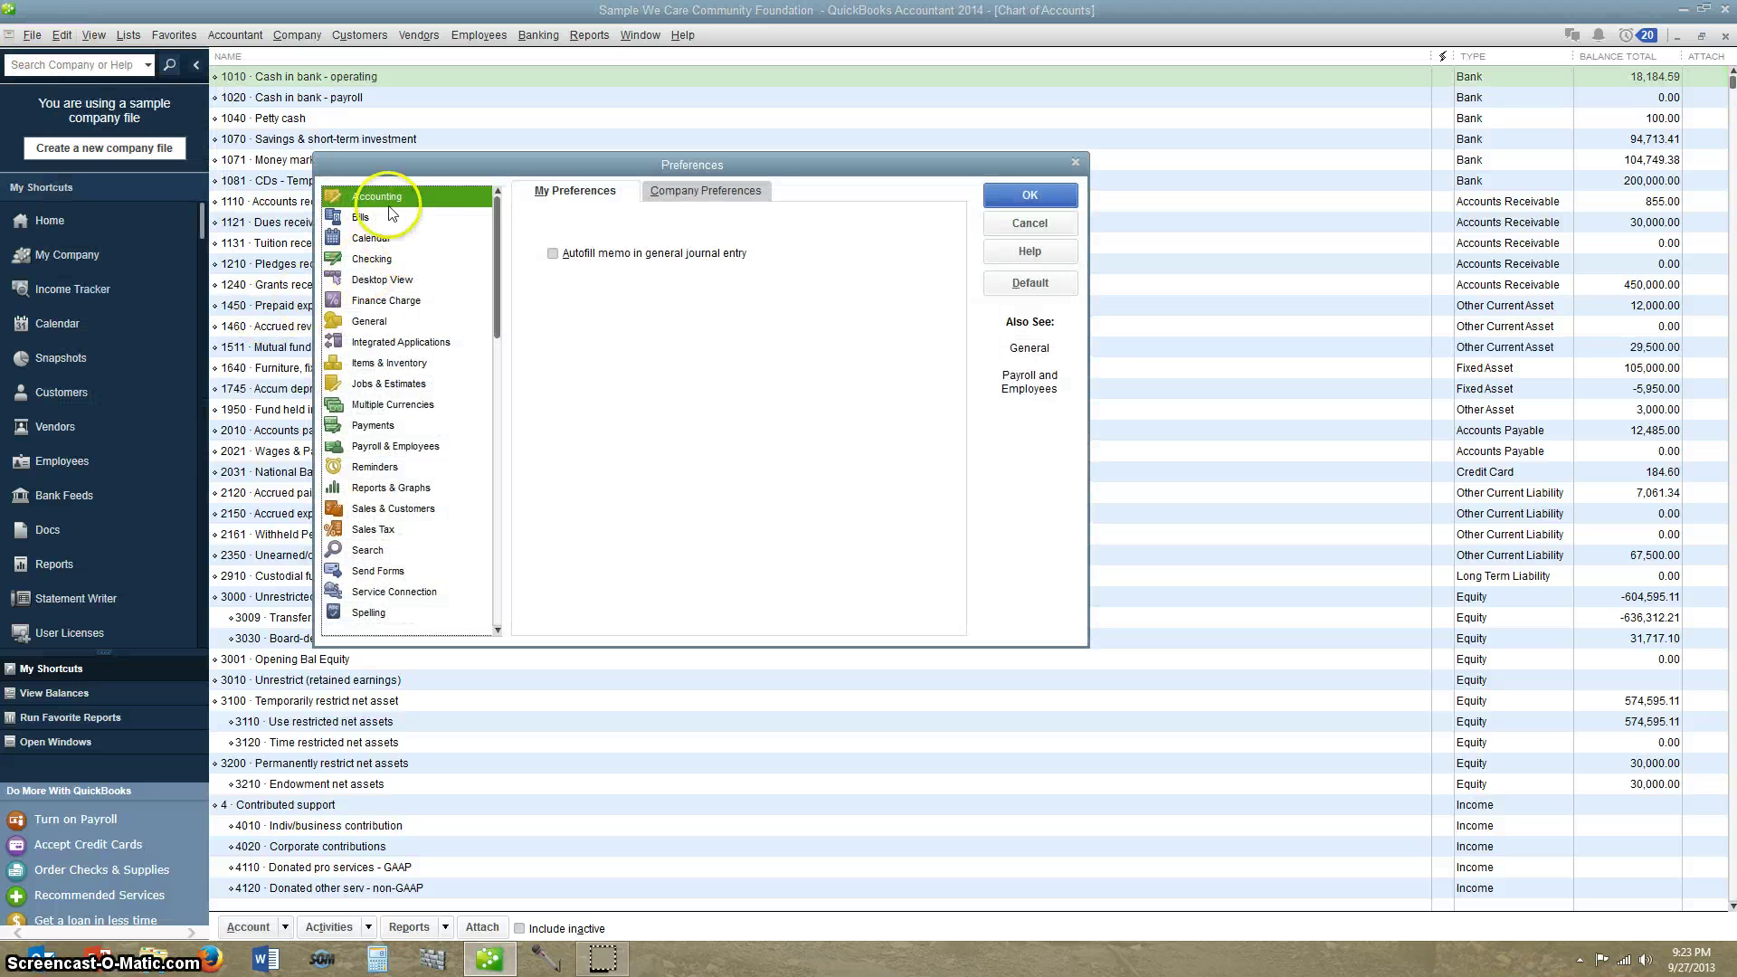
click(381, 198)
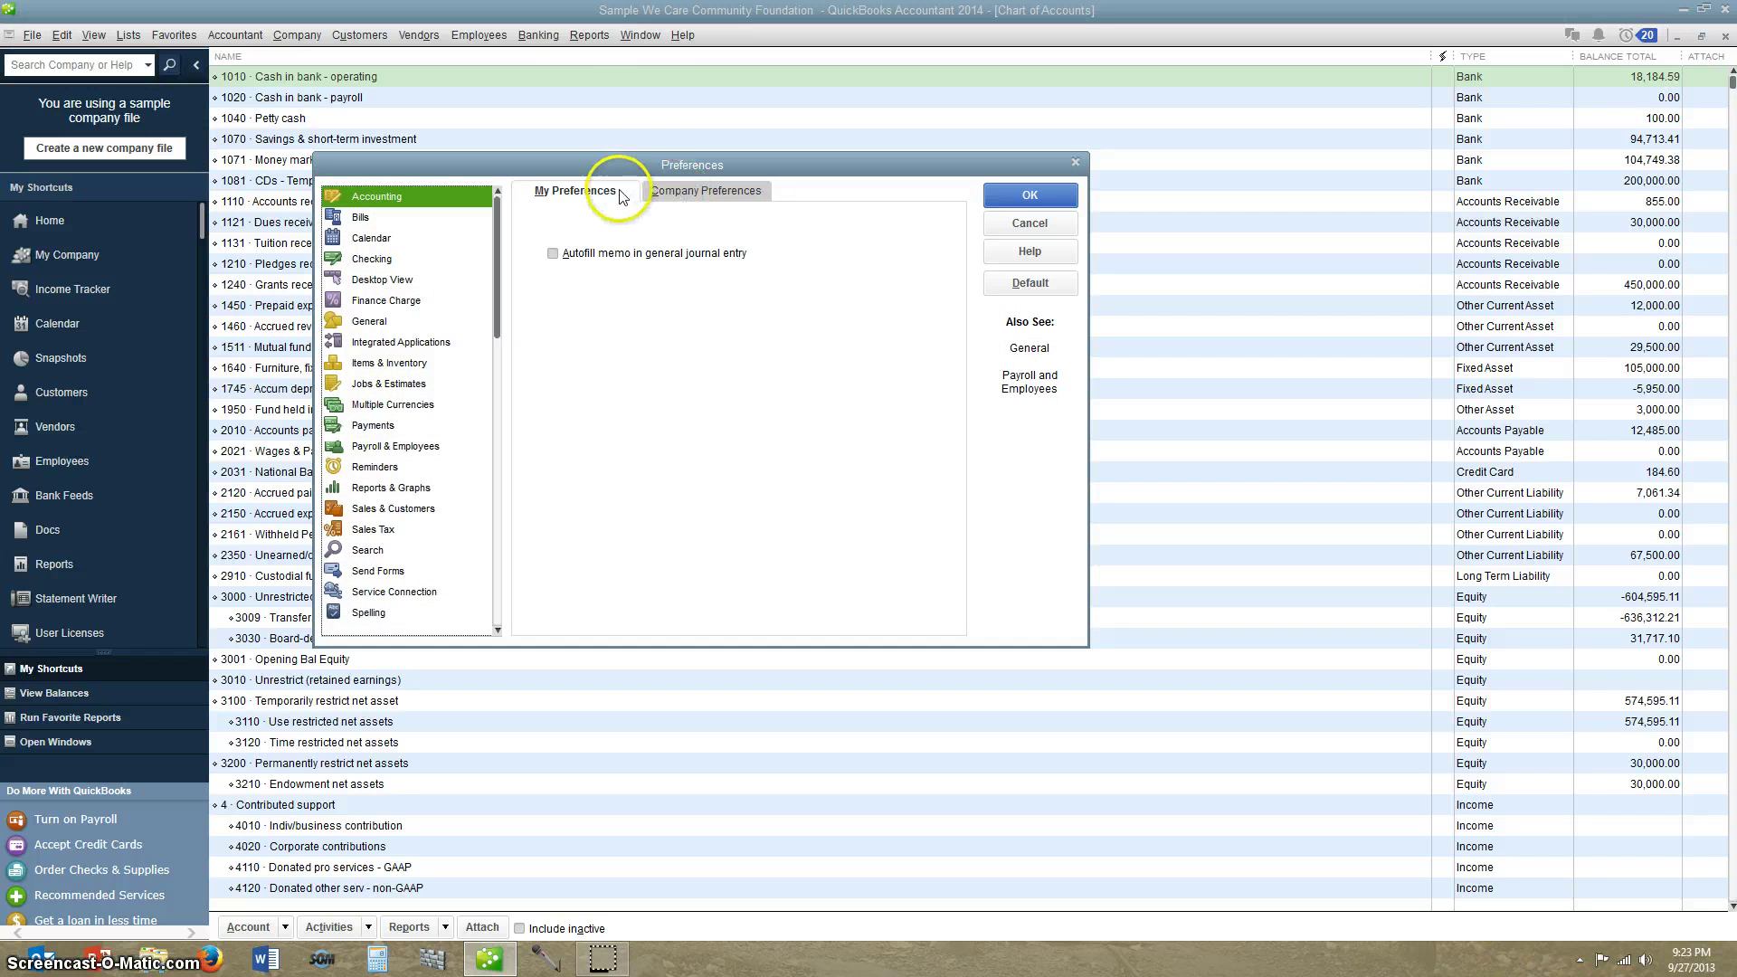
click(690, 198)
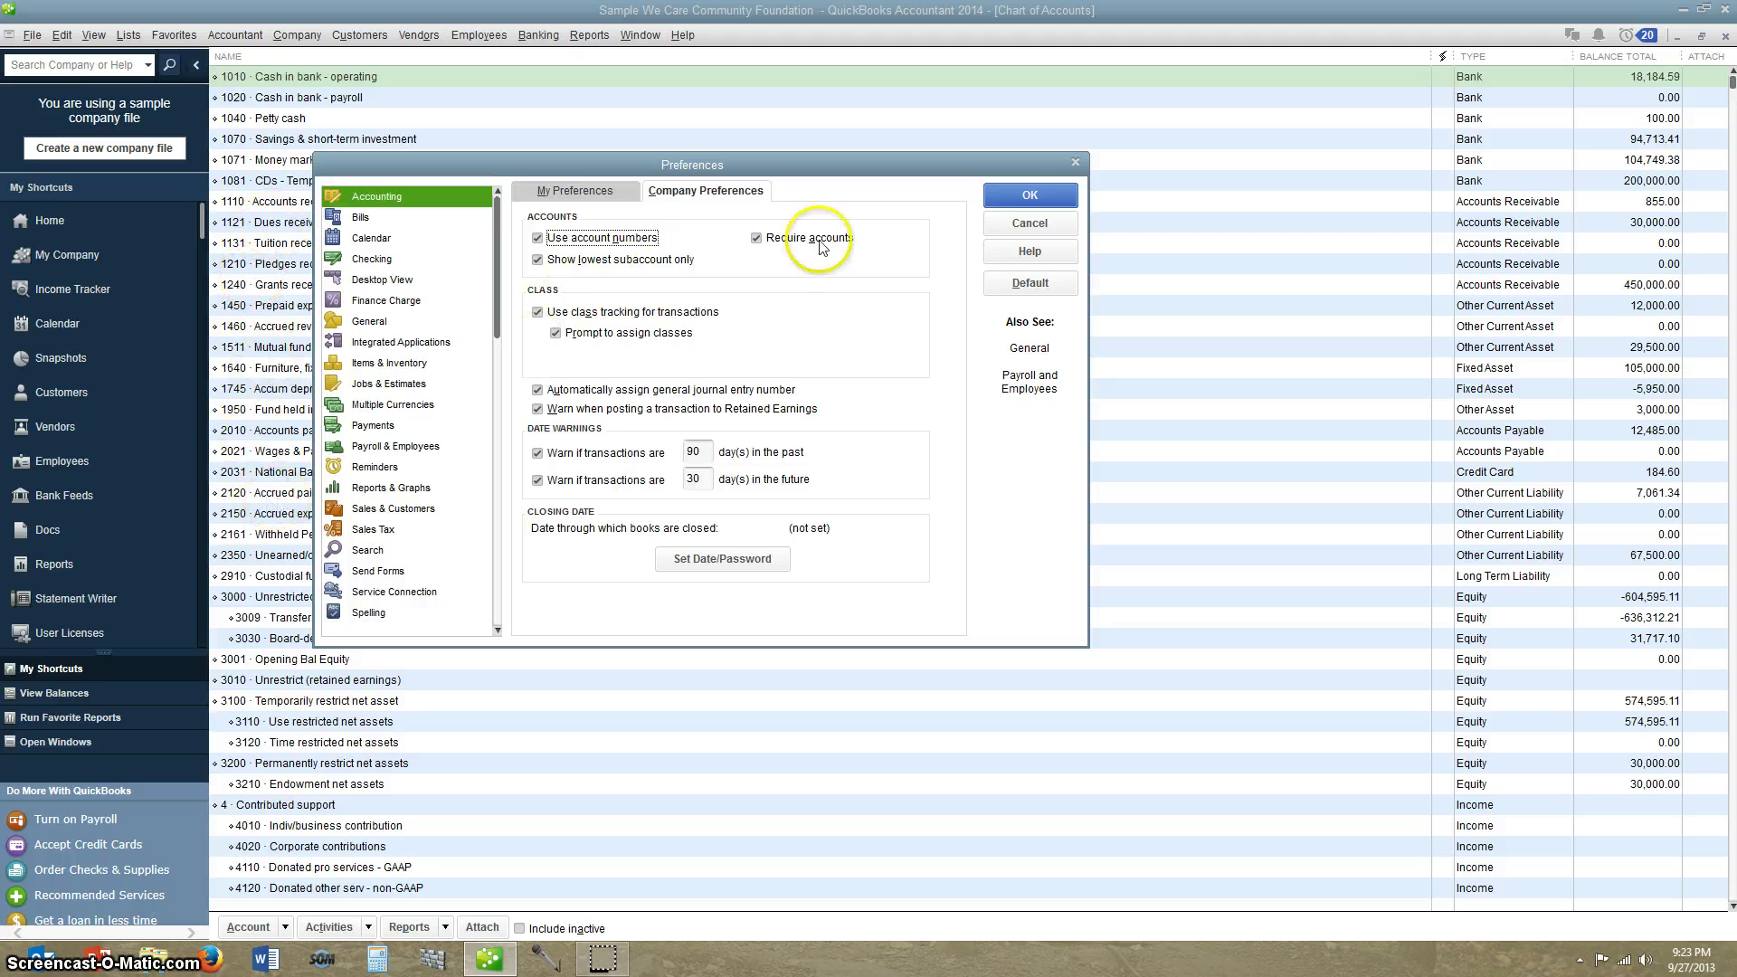
click(1025, 199)
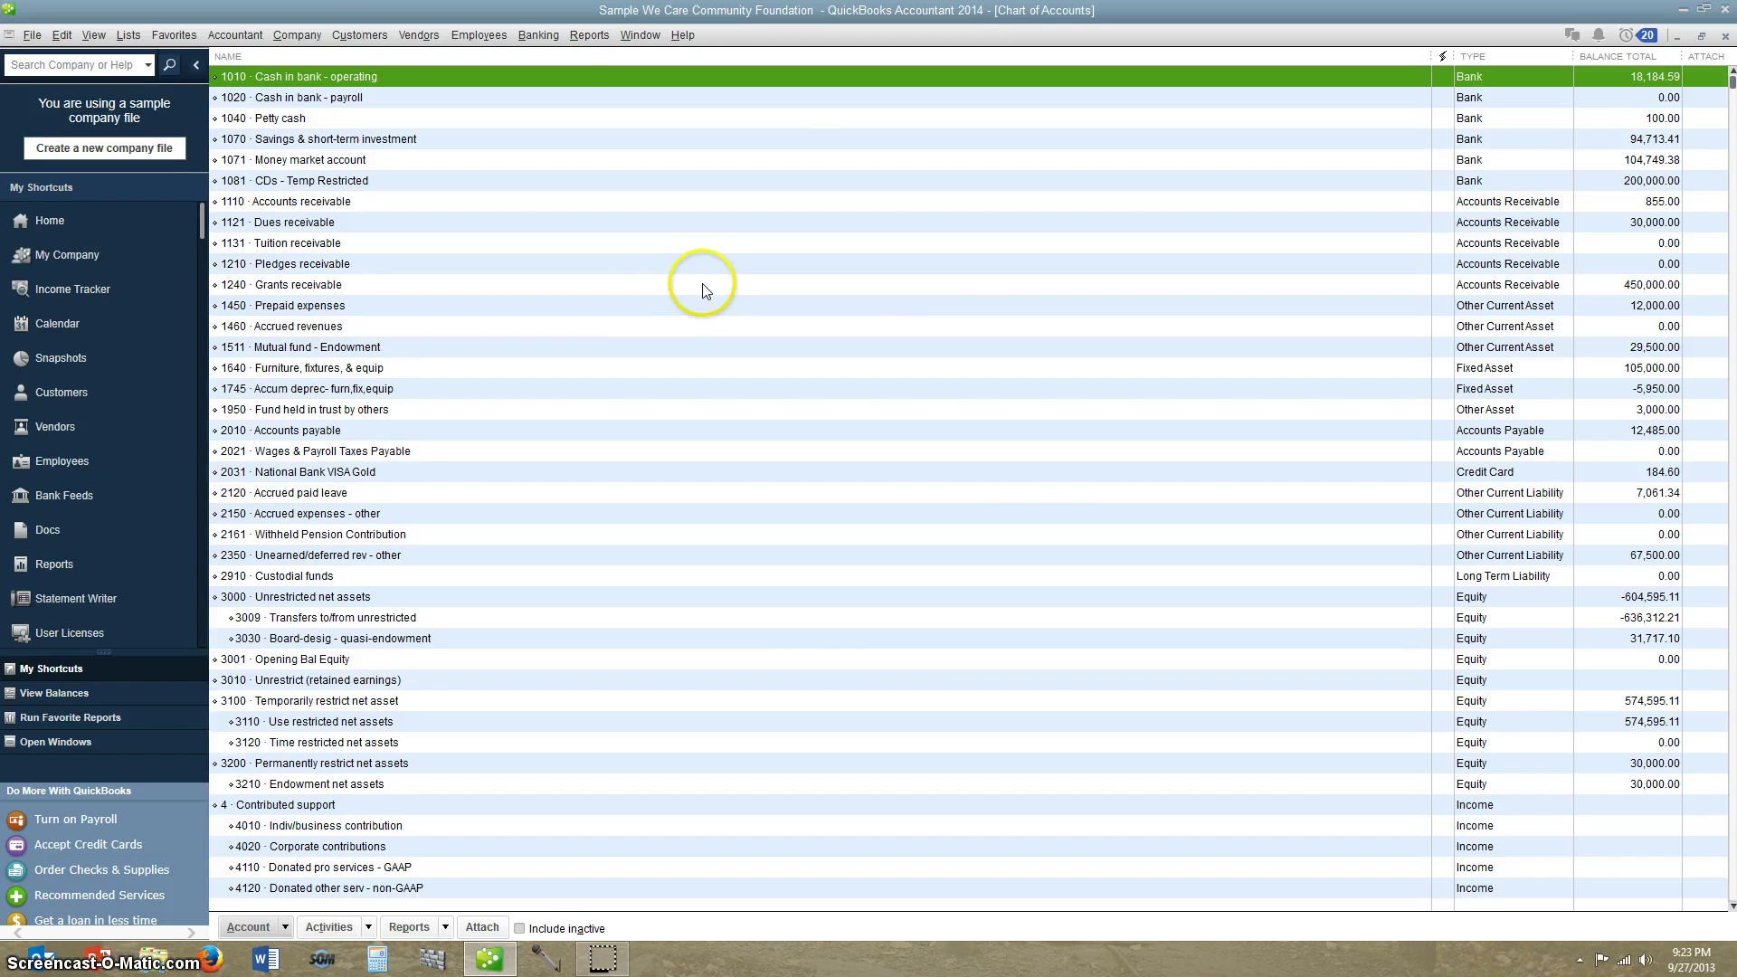
Start a new account from the chart of accounts and choose Fixed Asset (major purchases) as its type.
click(646, 268)
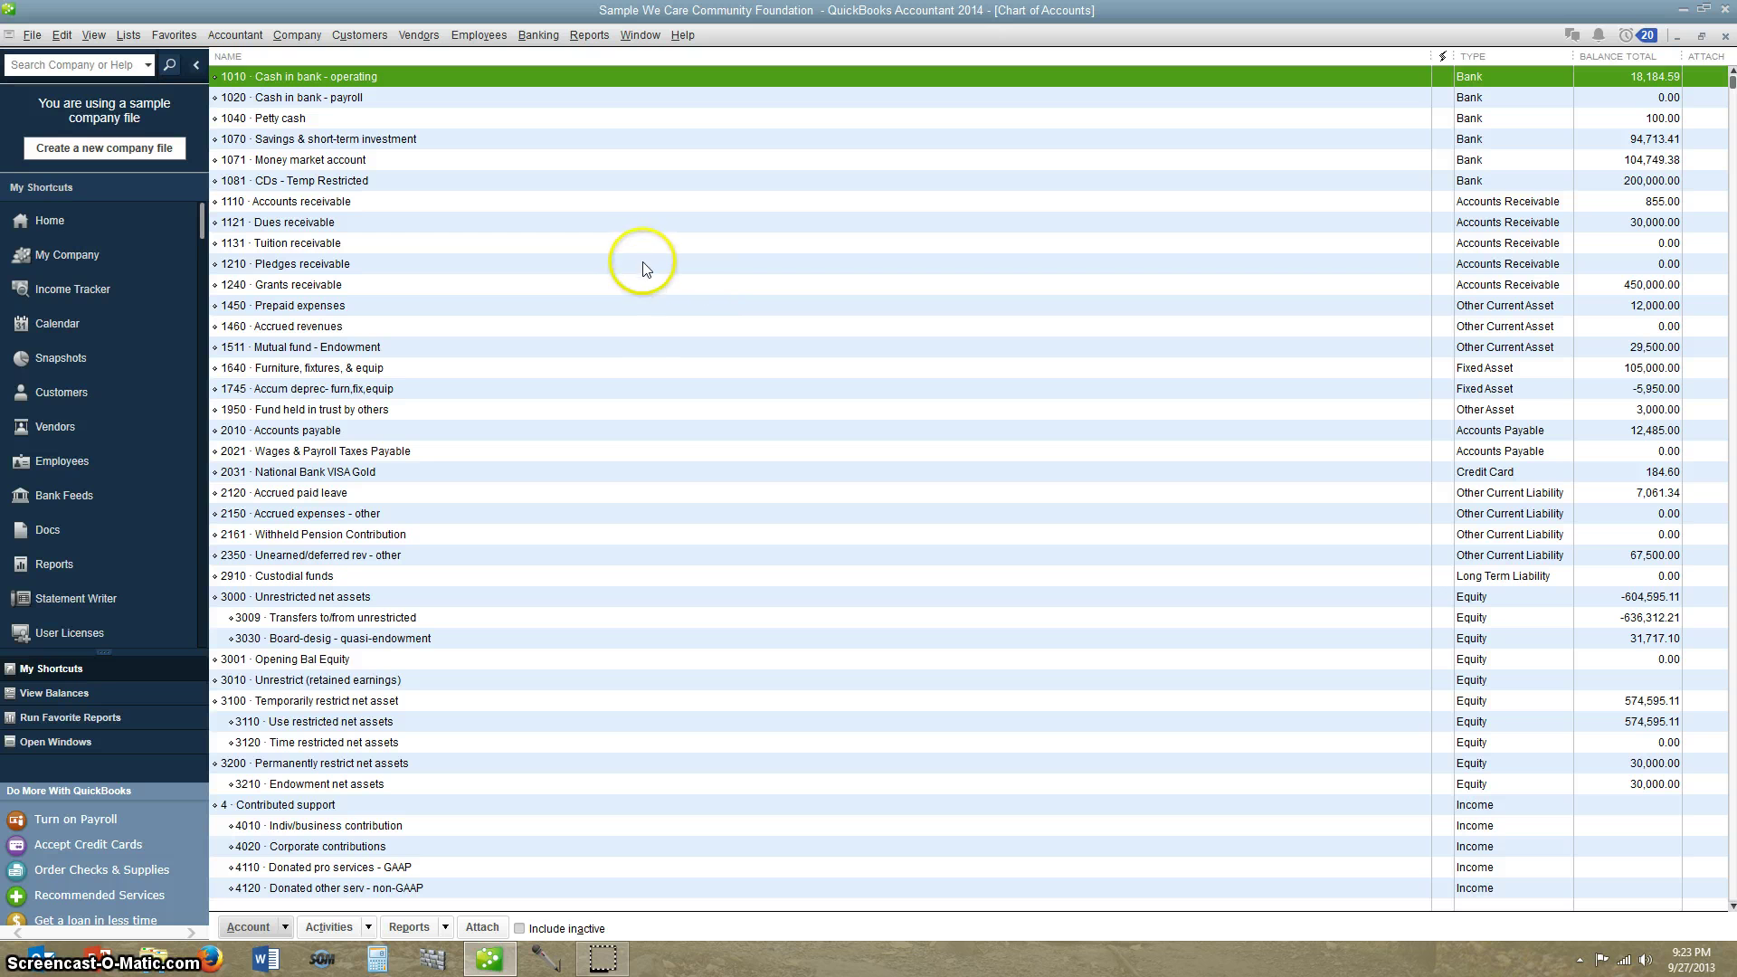
right_click(738, 251)
right_click(1149, 553)
right_click(586, 327)
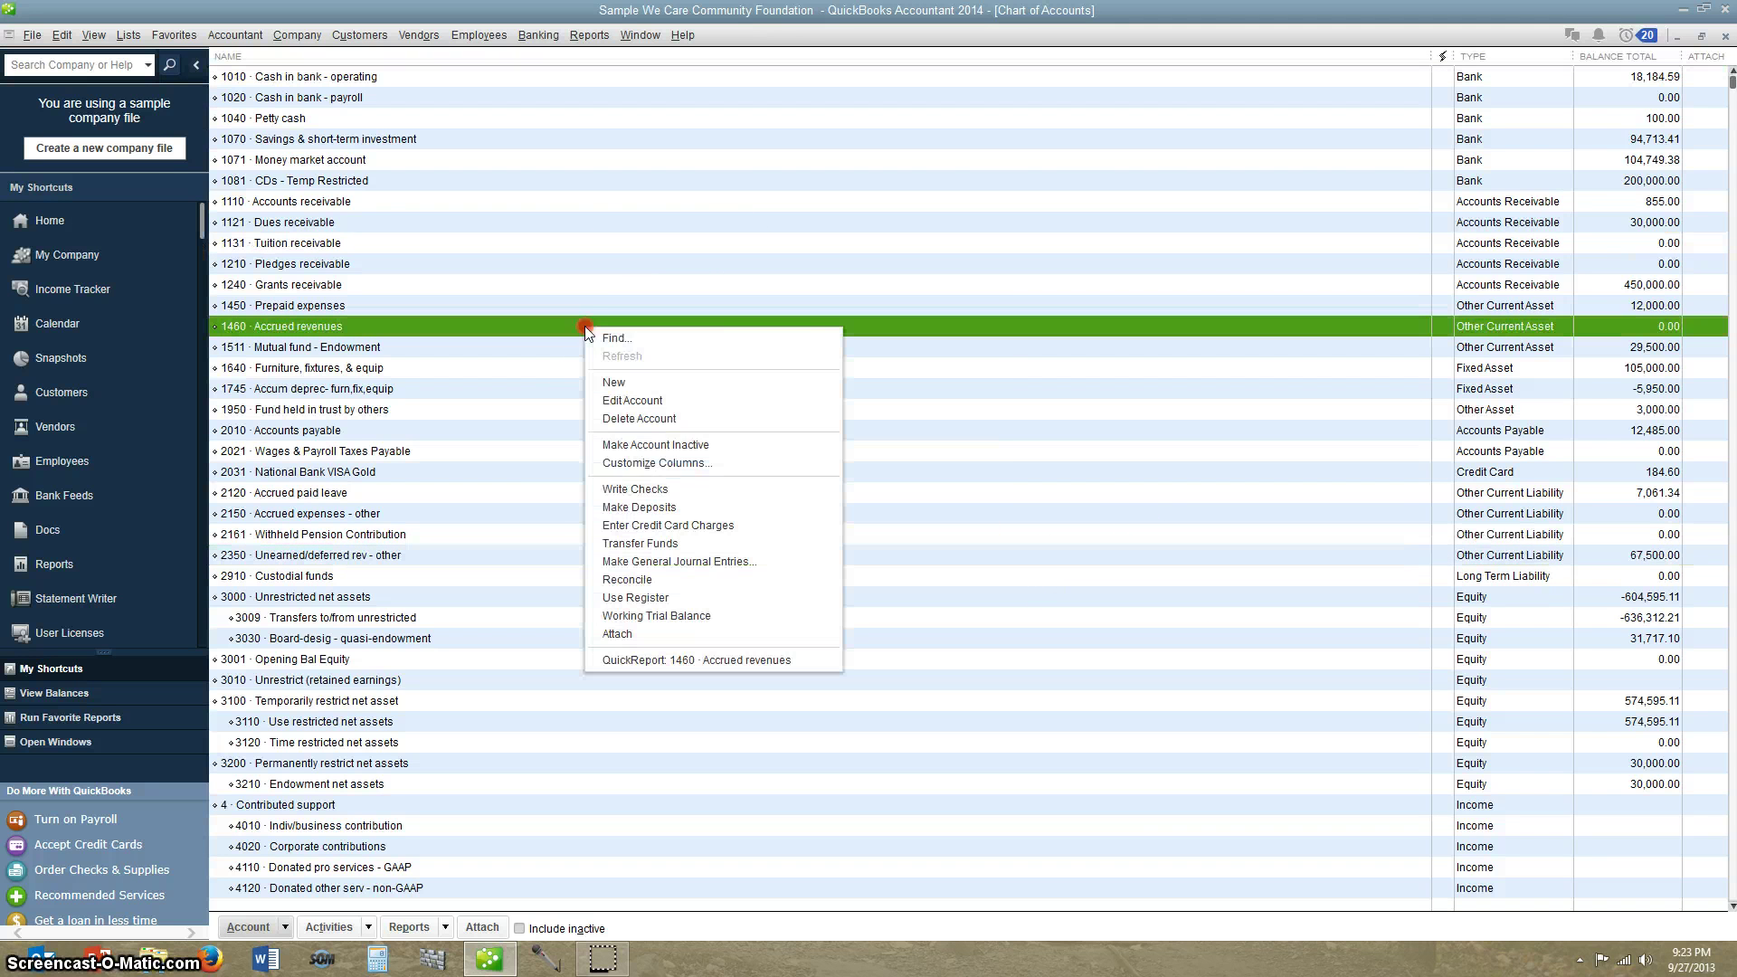
click(634, 385)
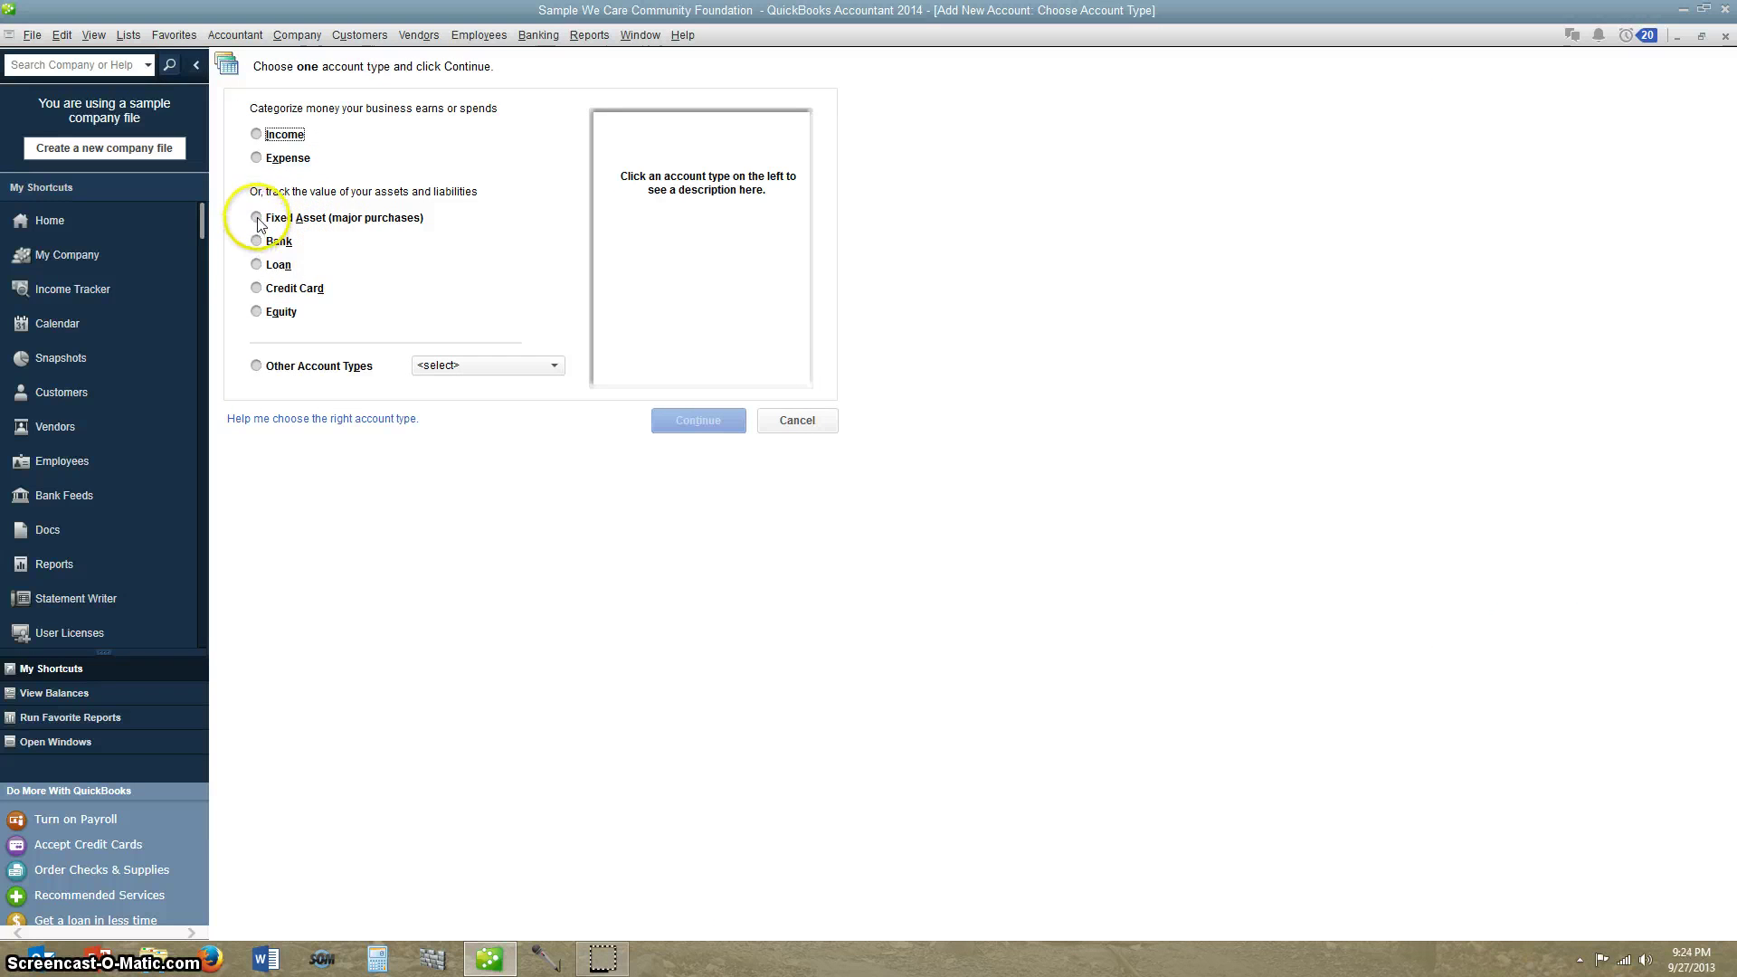
click(257, 218)
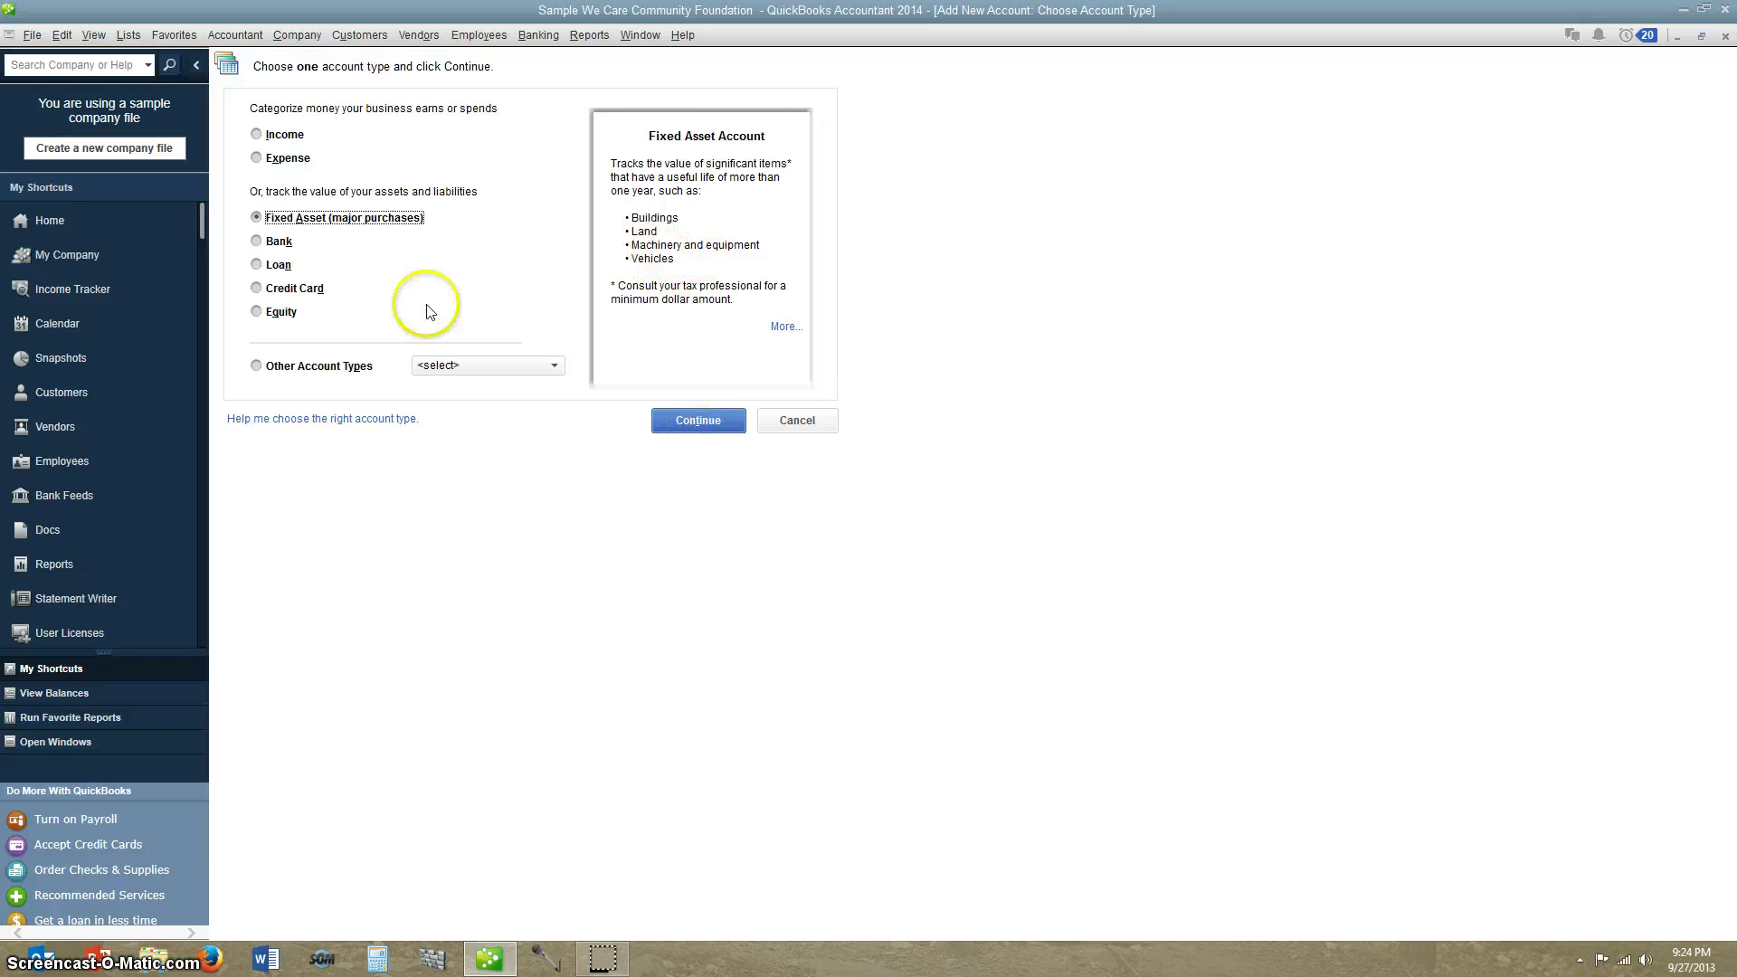
click(711, 421)
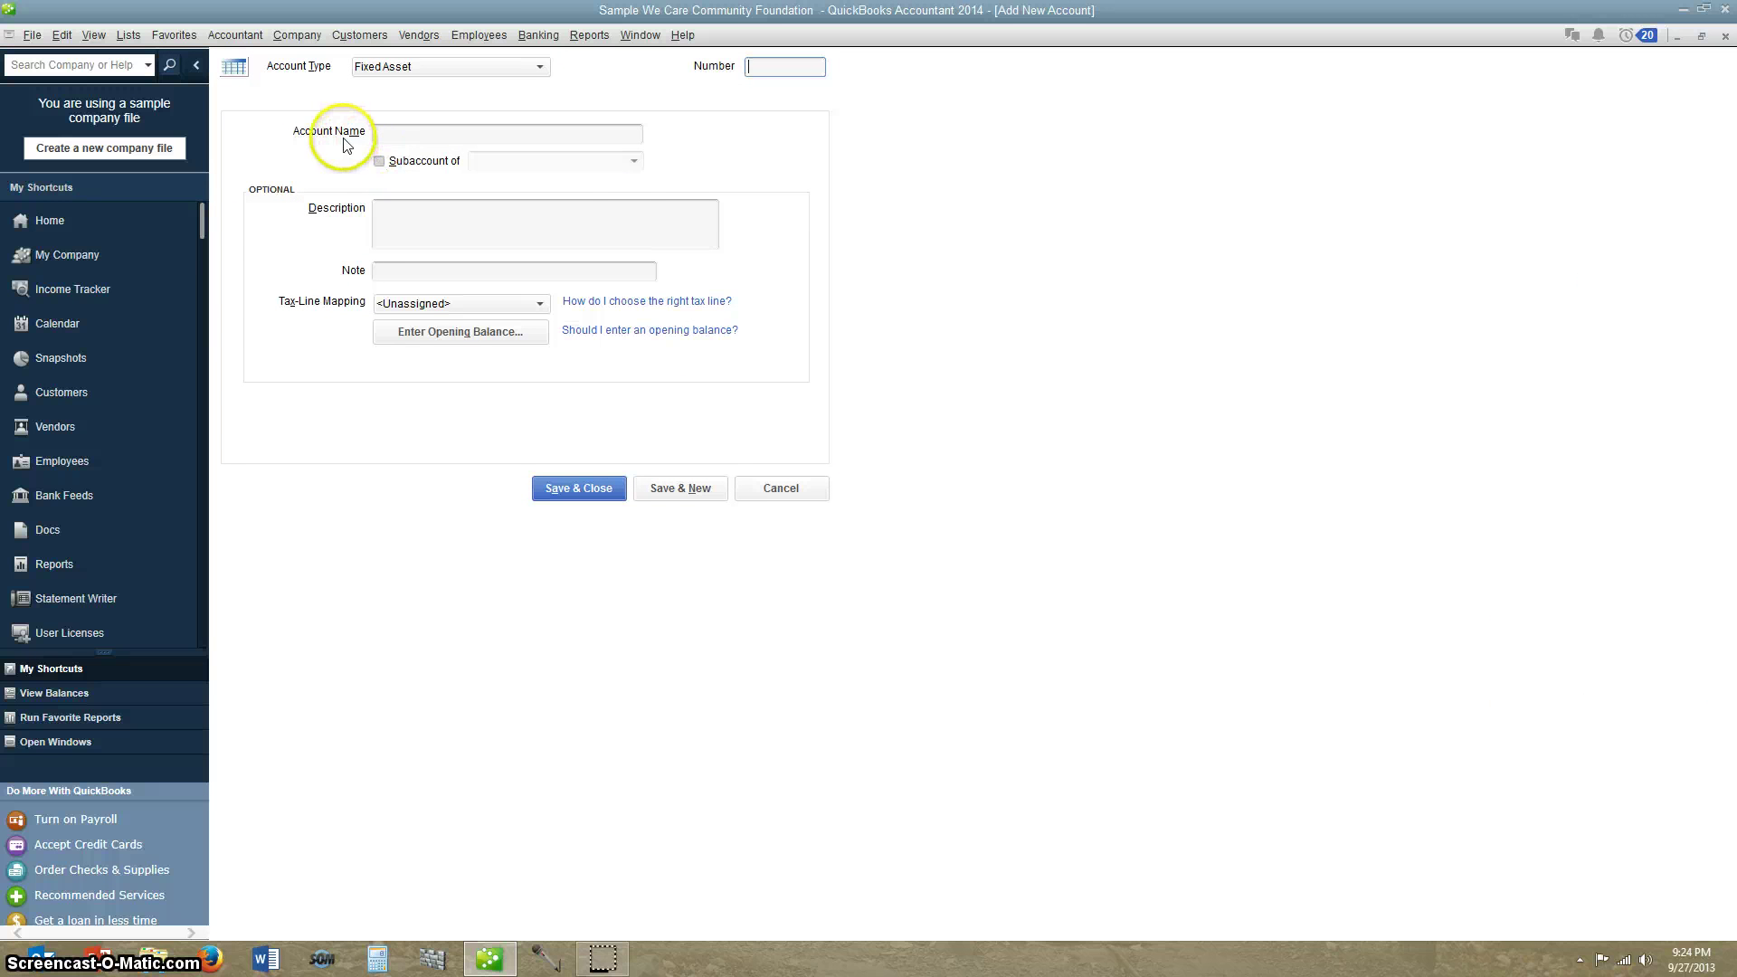
Name the new fixed asset account Fixed Assets, give it number 1600, and save it.
click(392, 133)
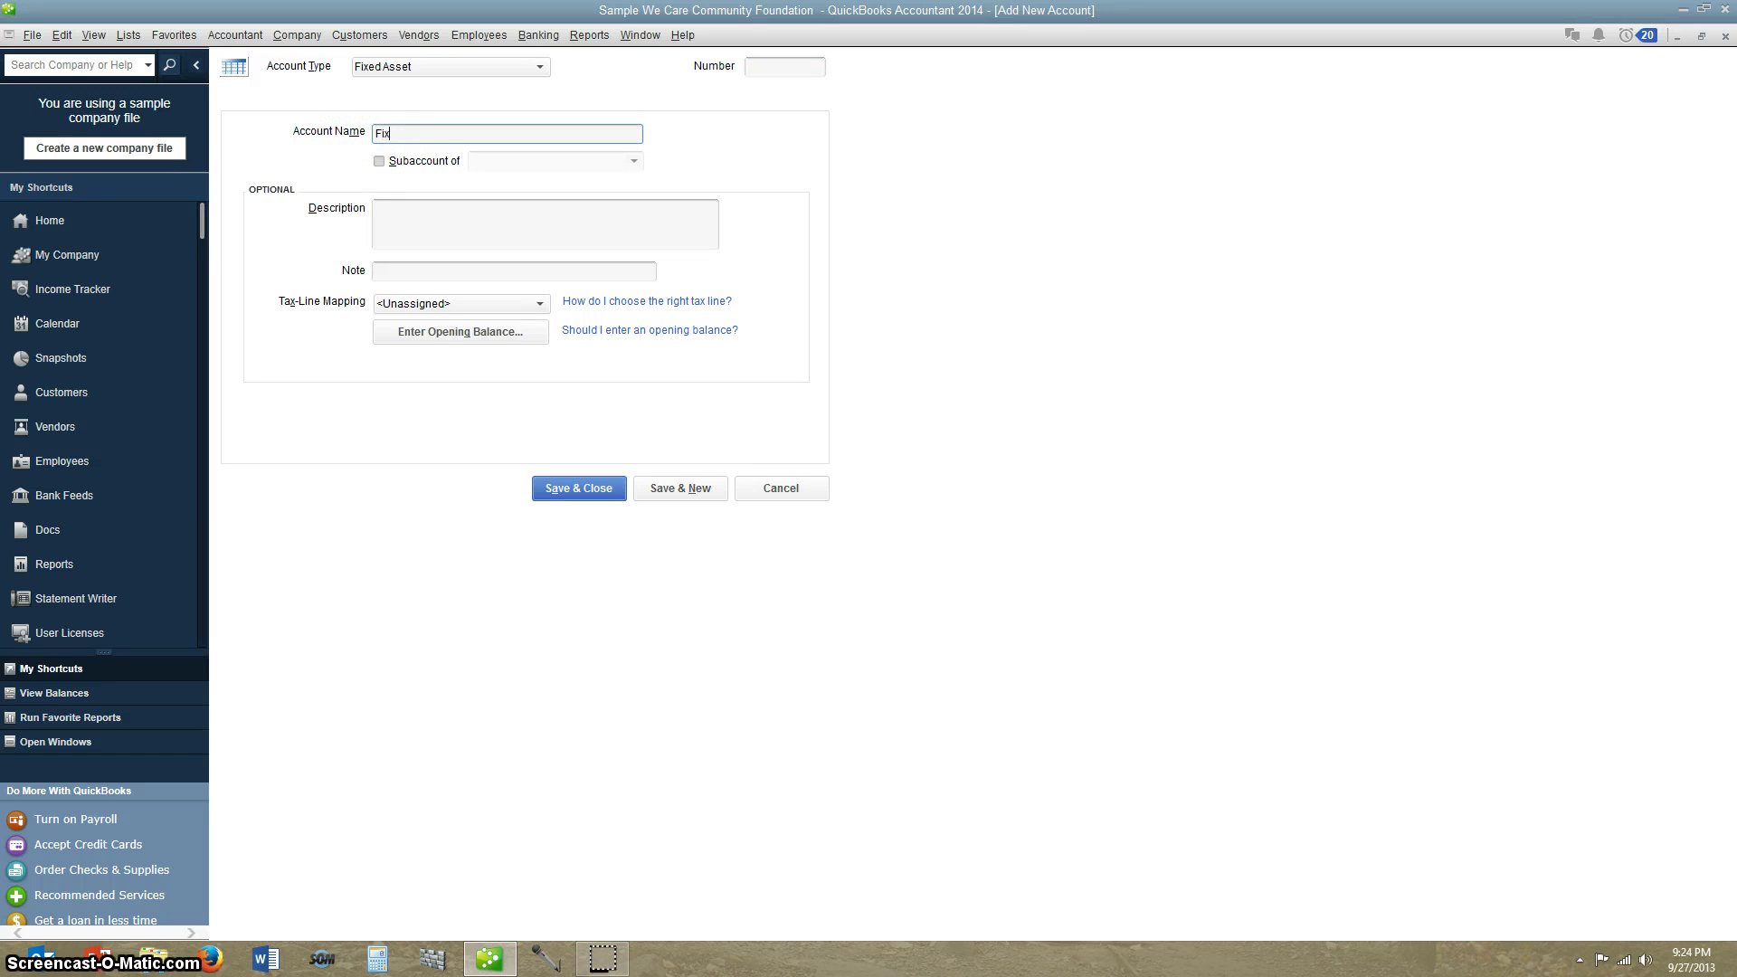
text(Fixed Assets)
click(787, 68)
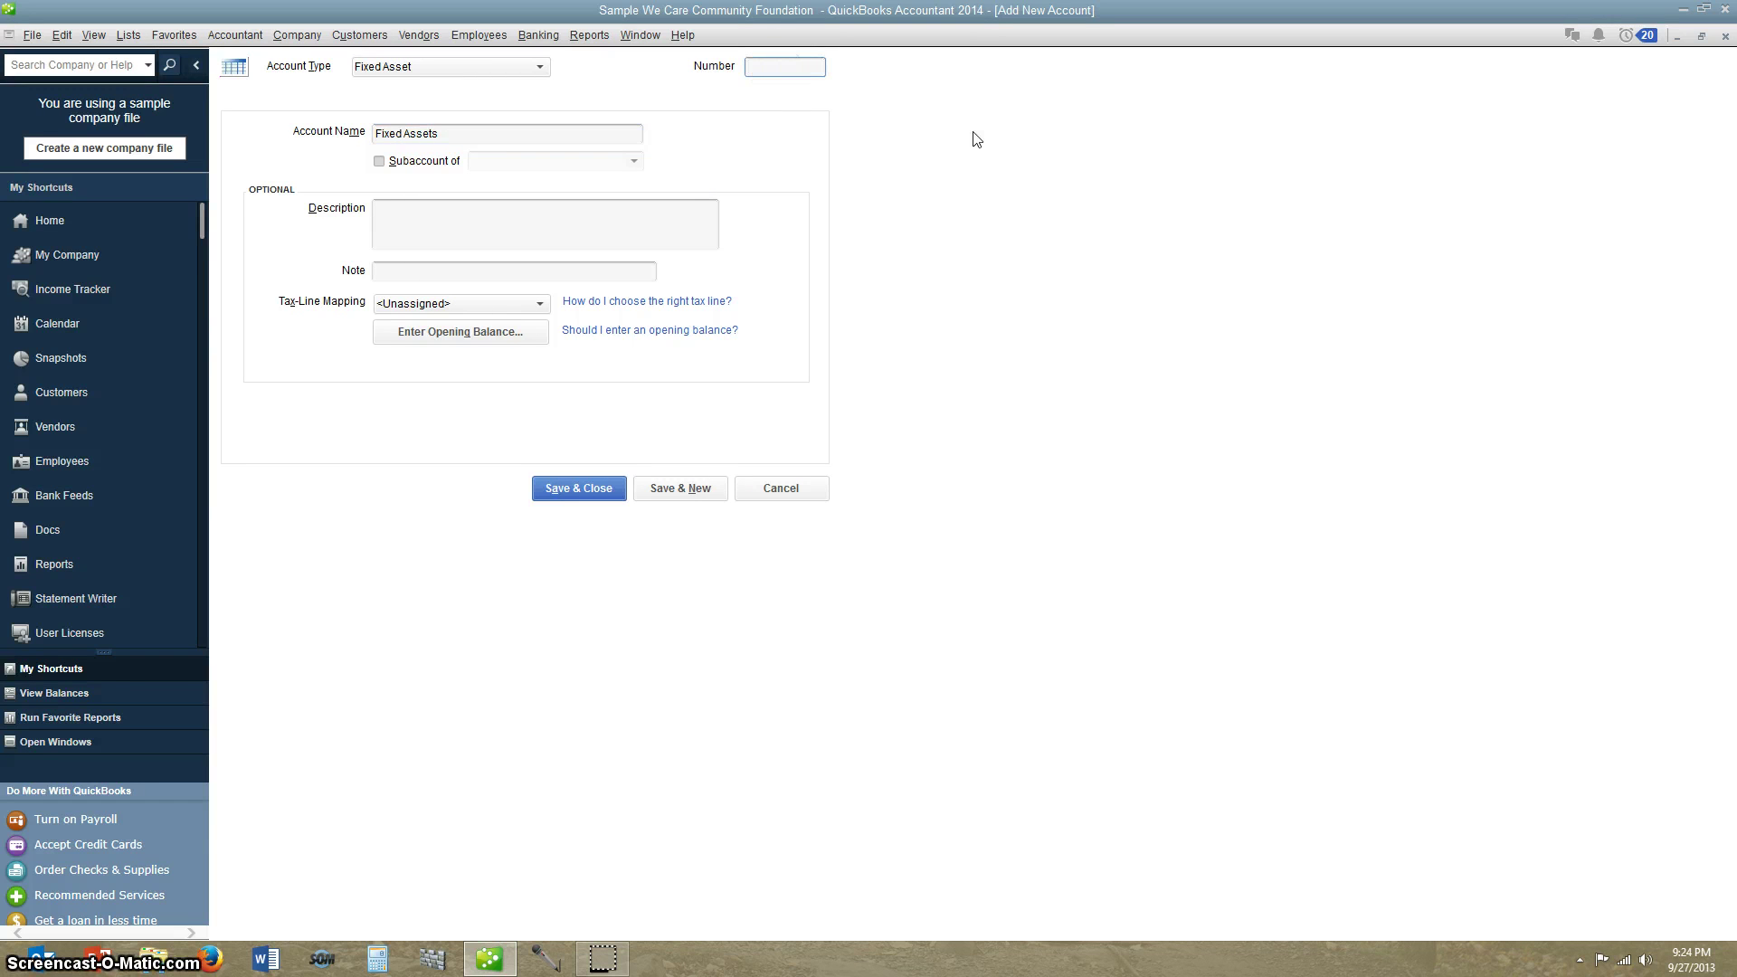
text(1600)
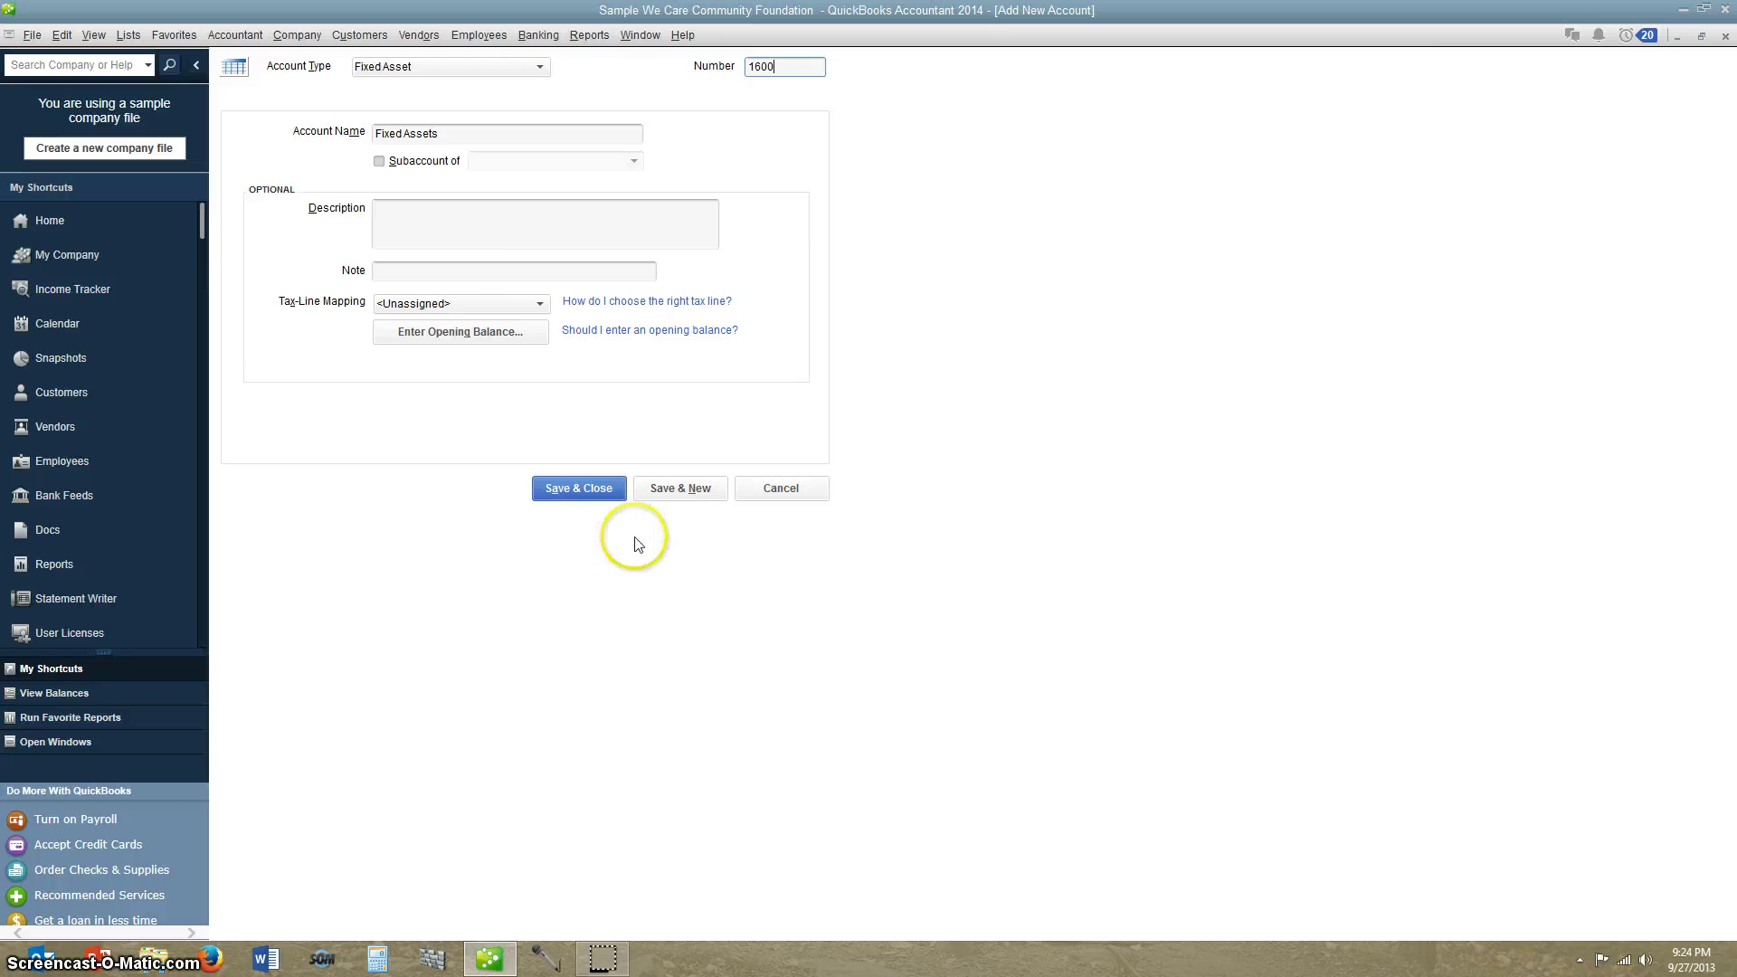
click(573, 493)
Start another new account of type Fixed Asset and name it FA 2010 Dodge Truck 01.
scroll(304, 94, up, 2)
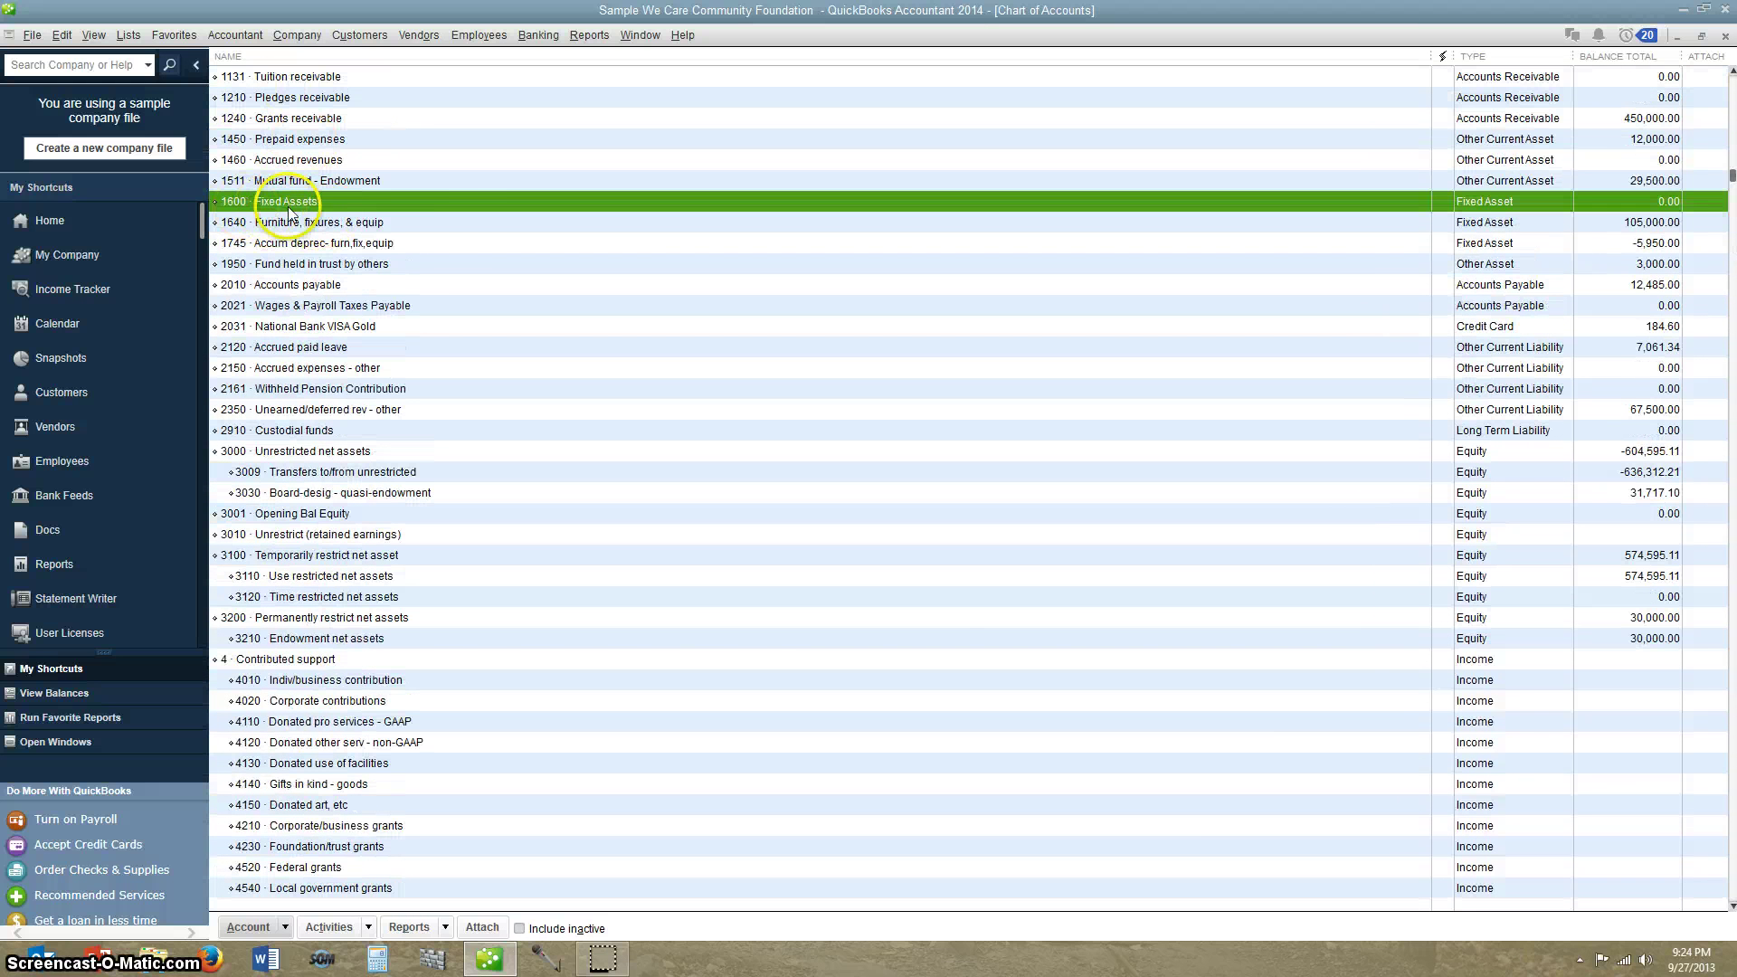
right_click(695, 305)
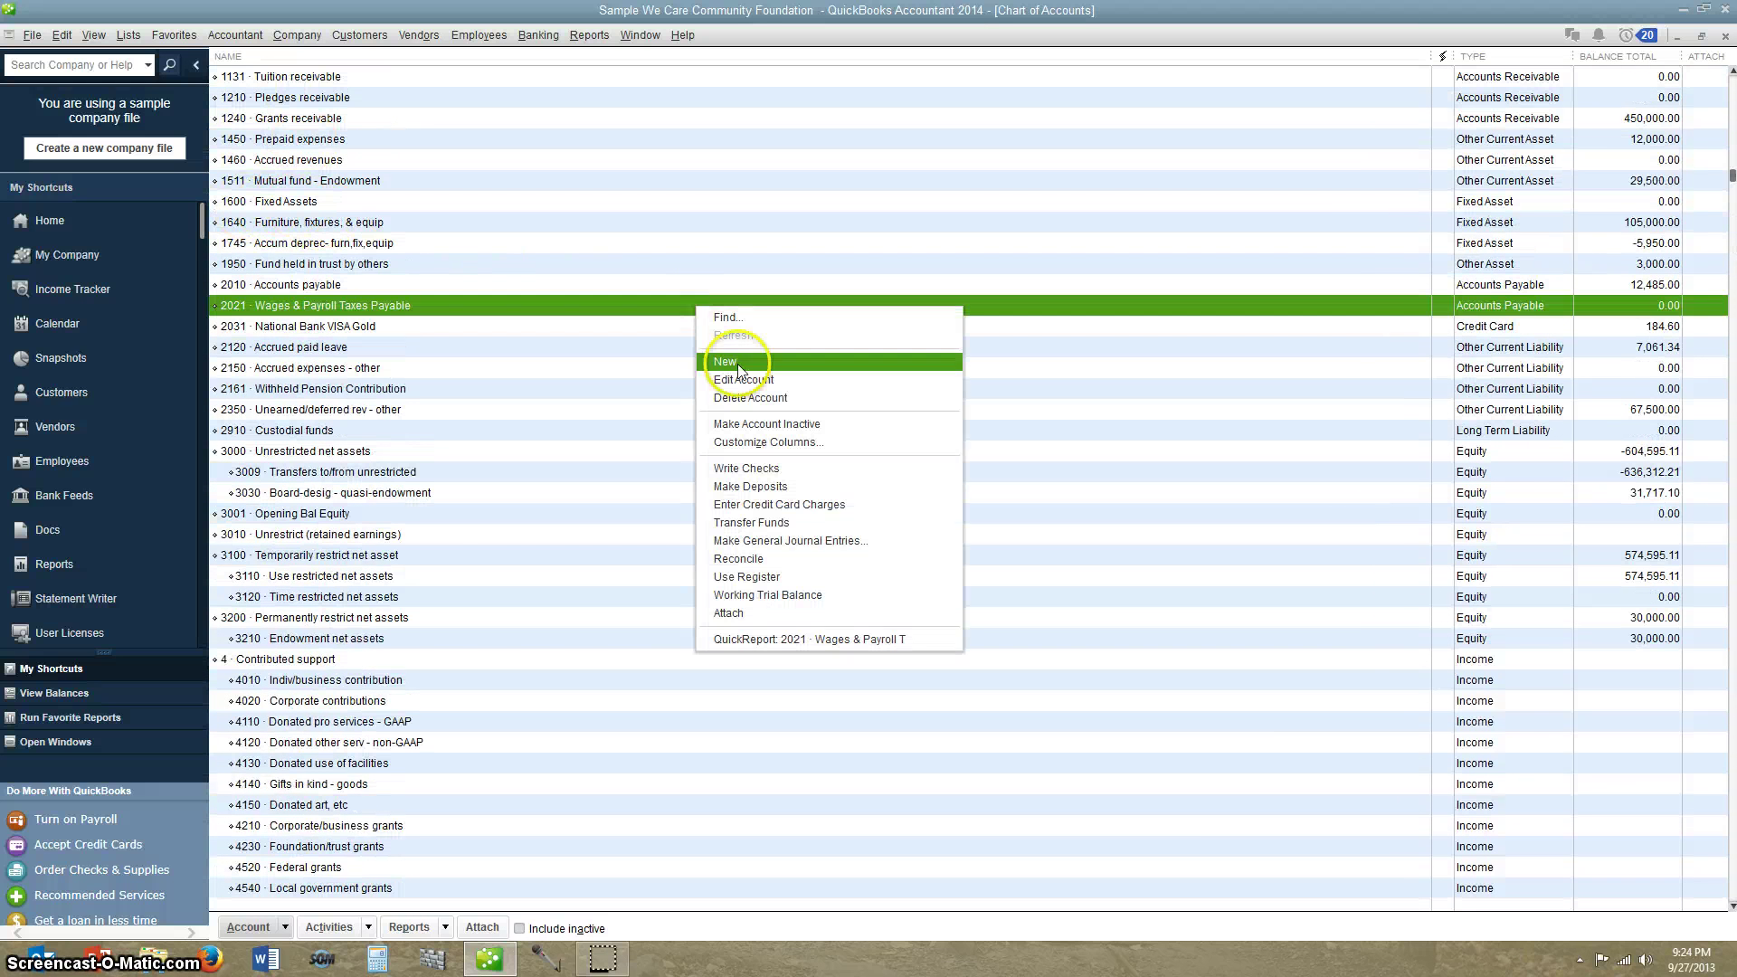
click(727, 361)
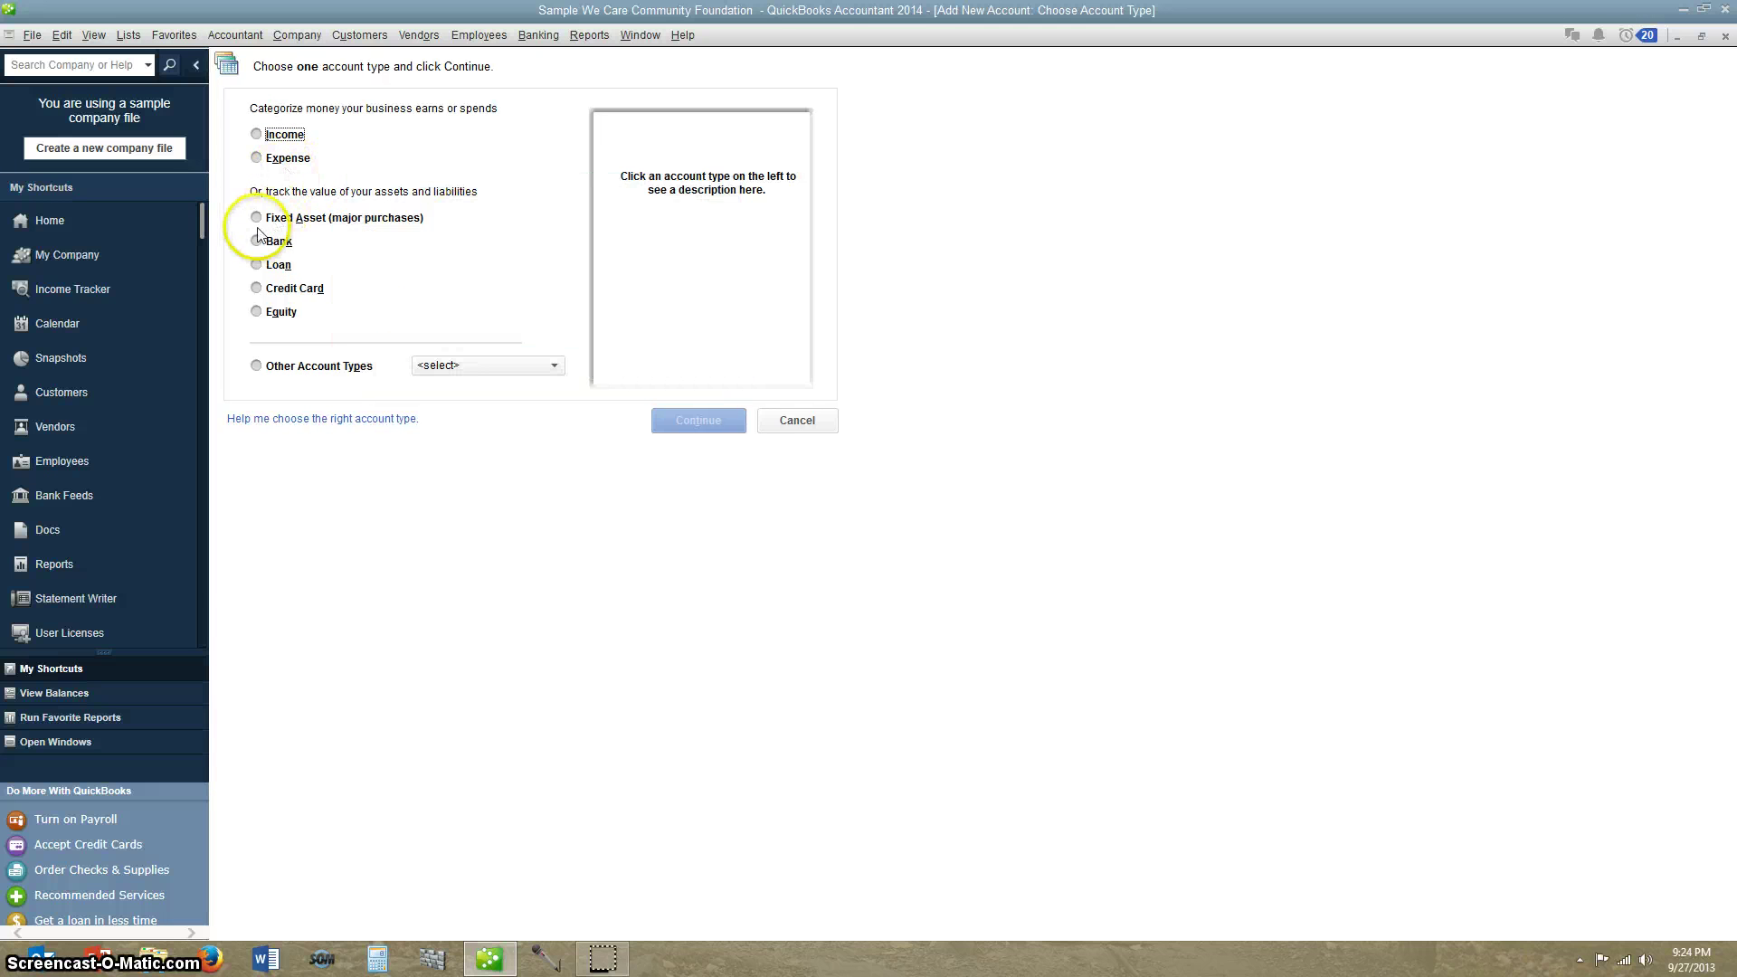
click(256, 221)
click(691, 422)
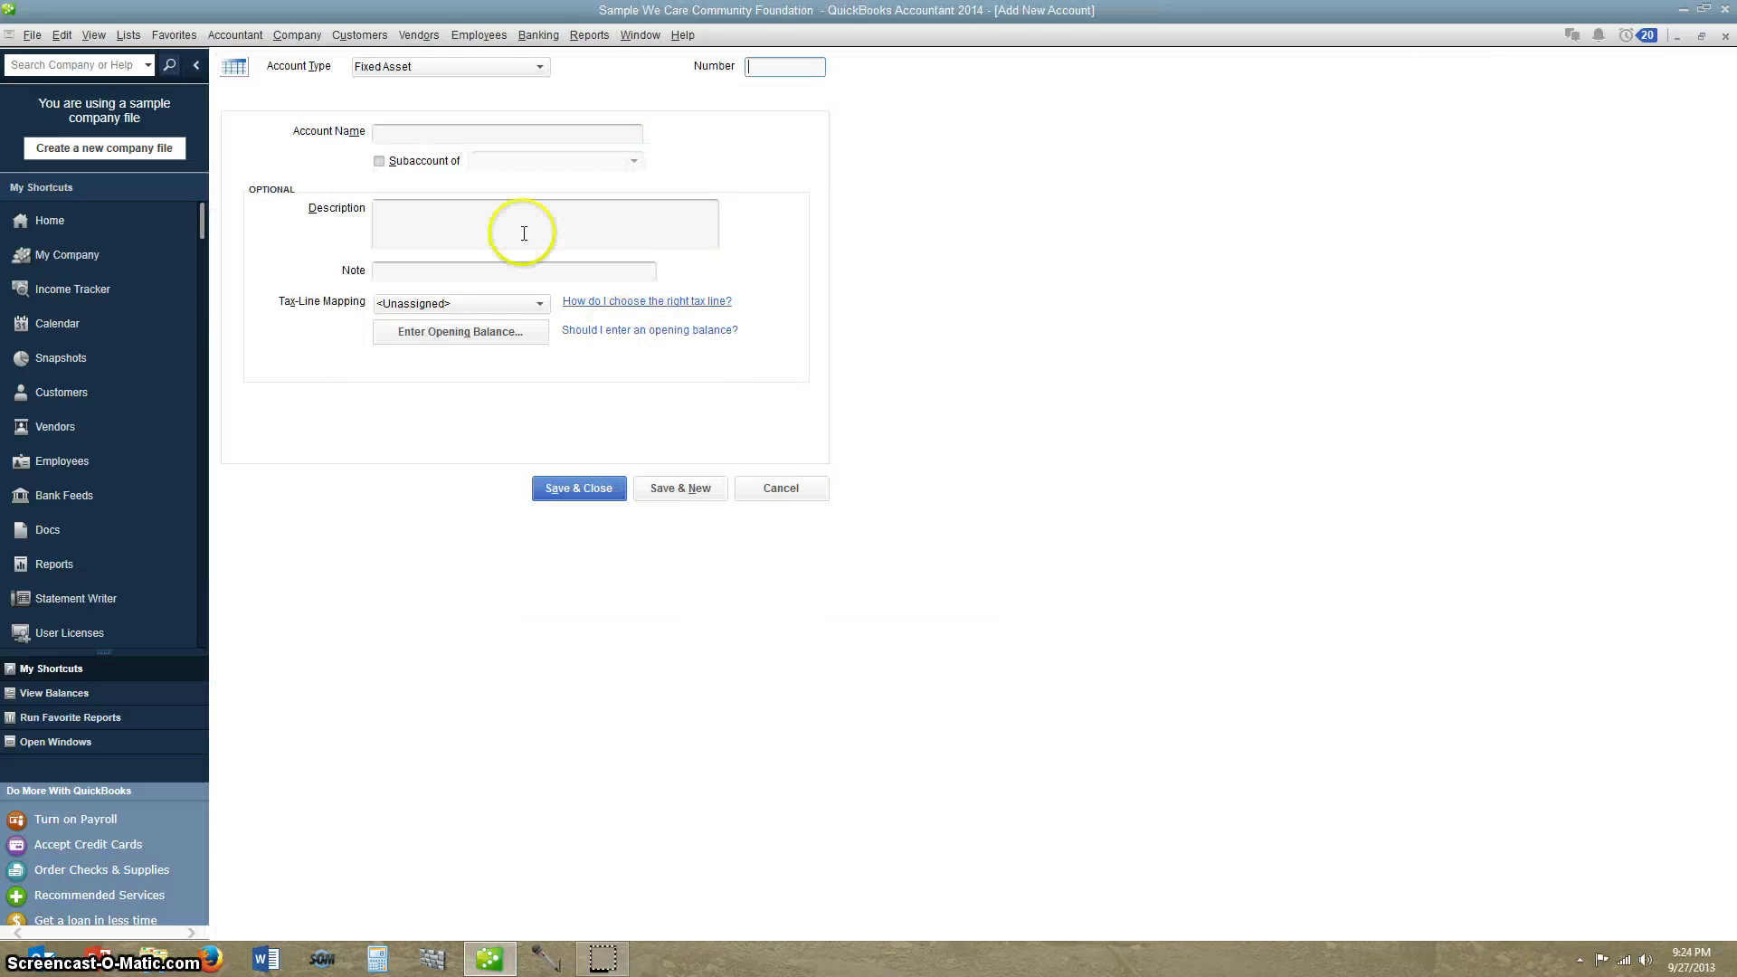
click(380, 135)
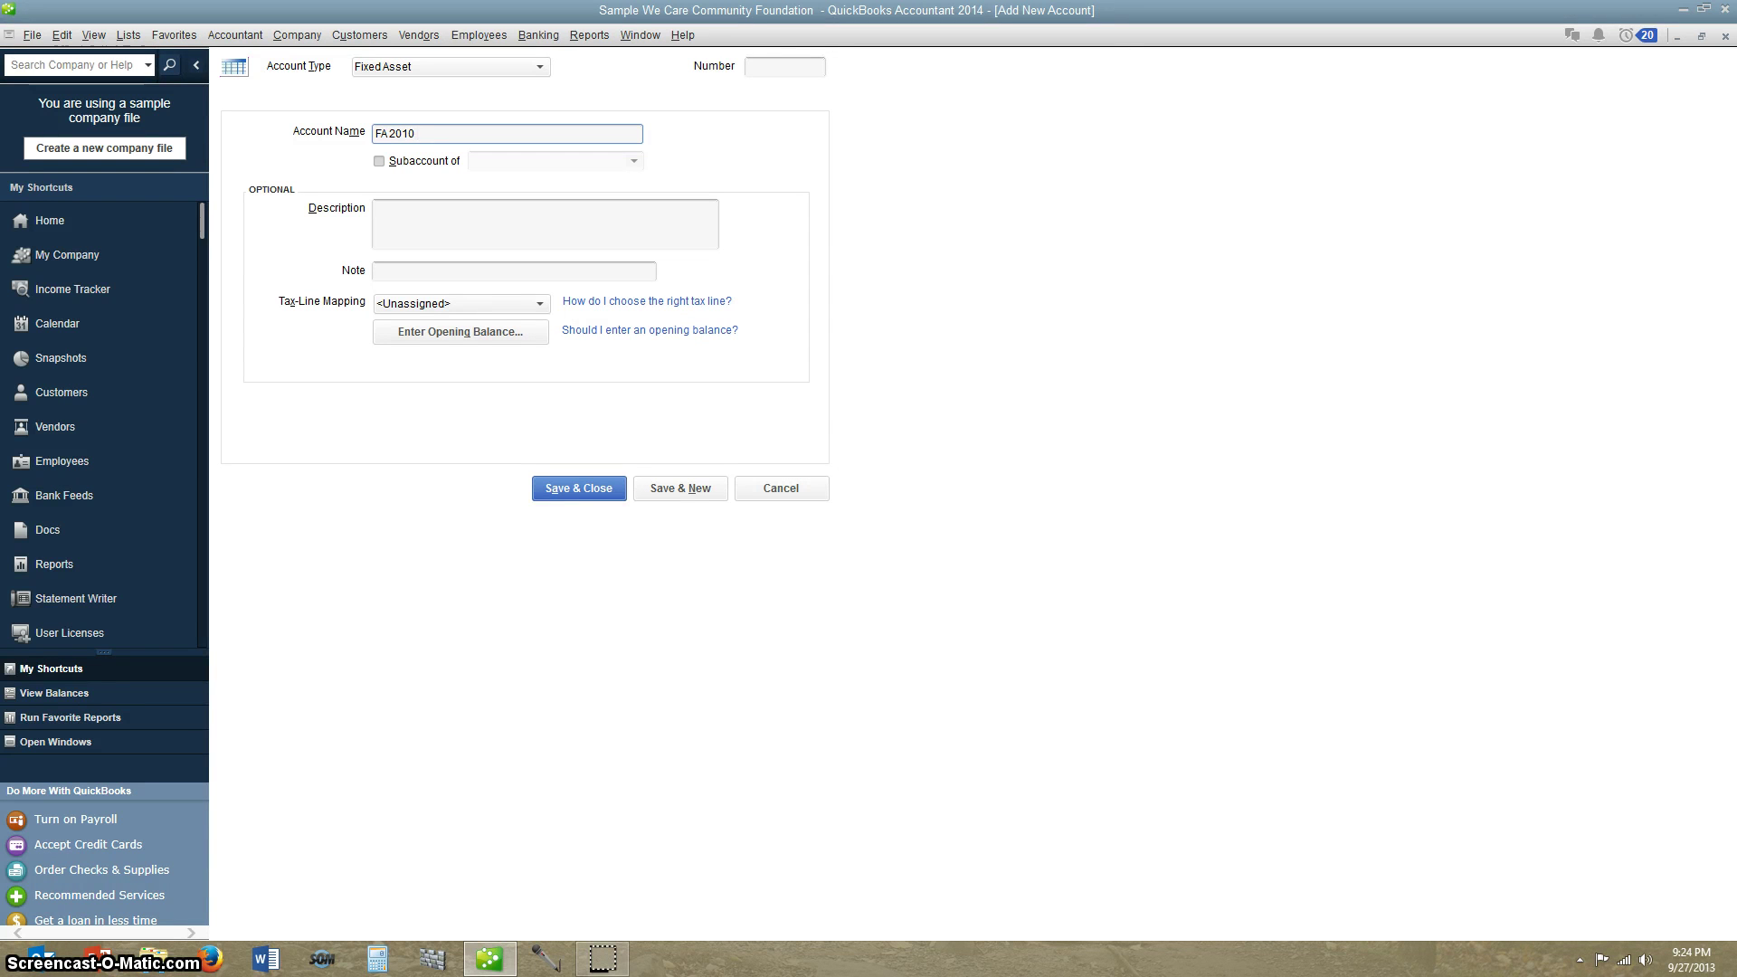
text(odge Truck 01)
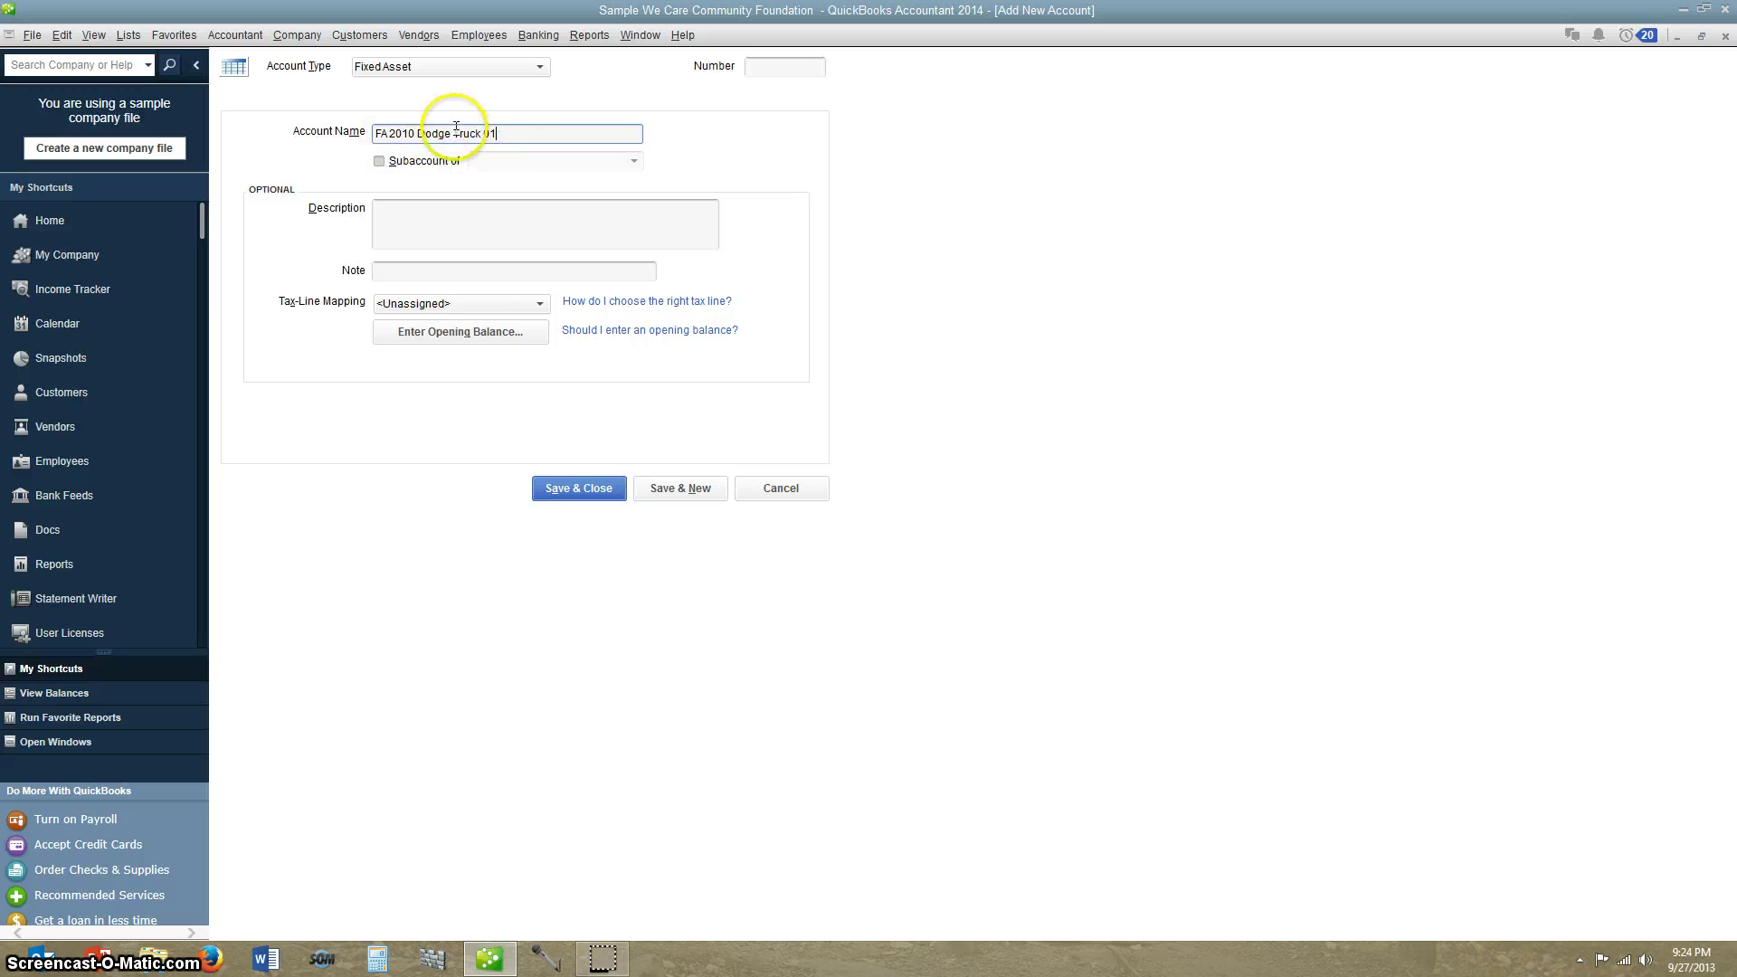
Make the Dodge truck account a subaccount of 1600 · Fixed Assets.
click(379, 161)
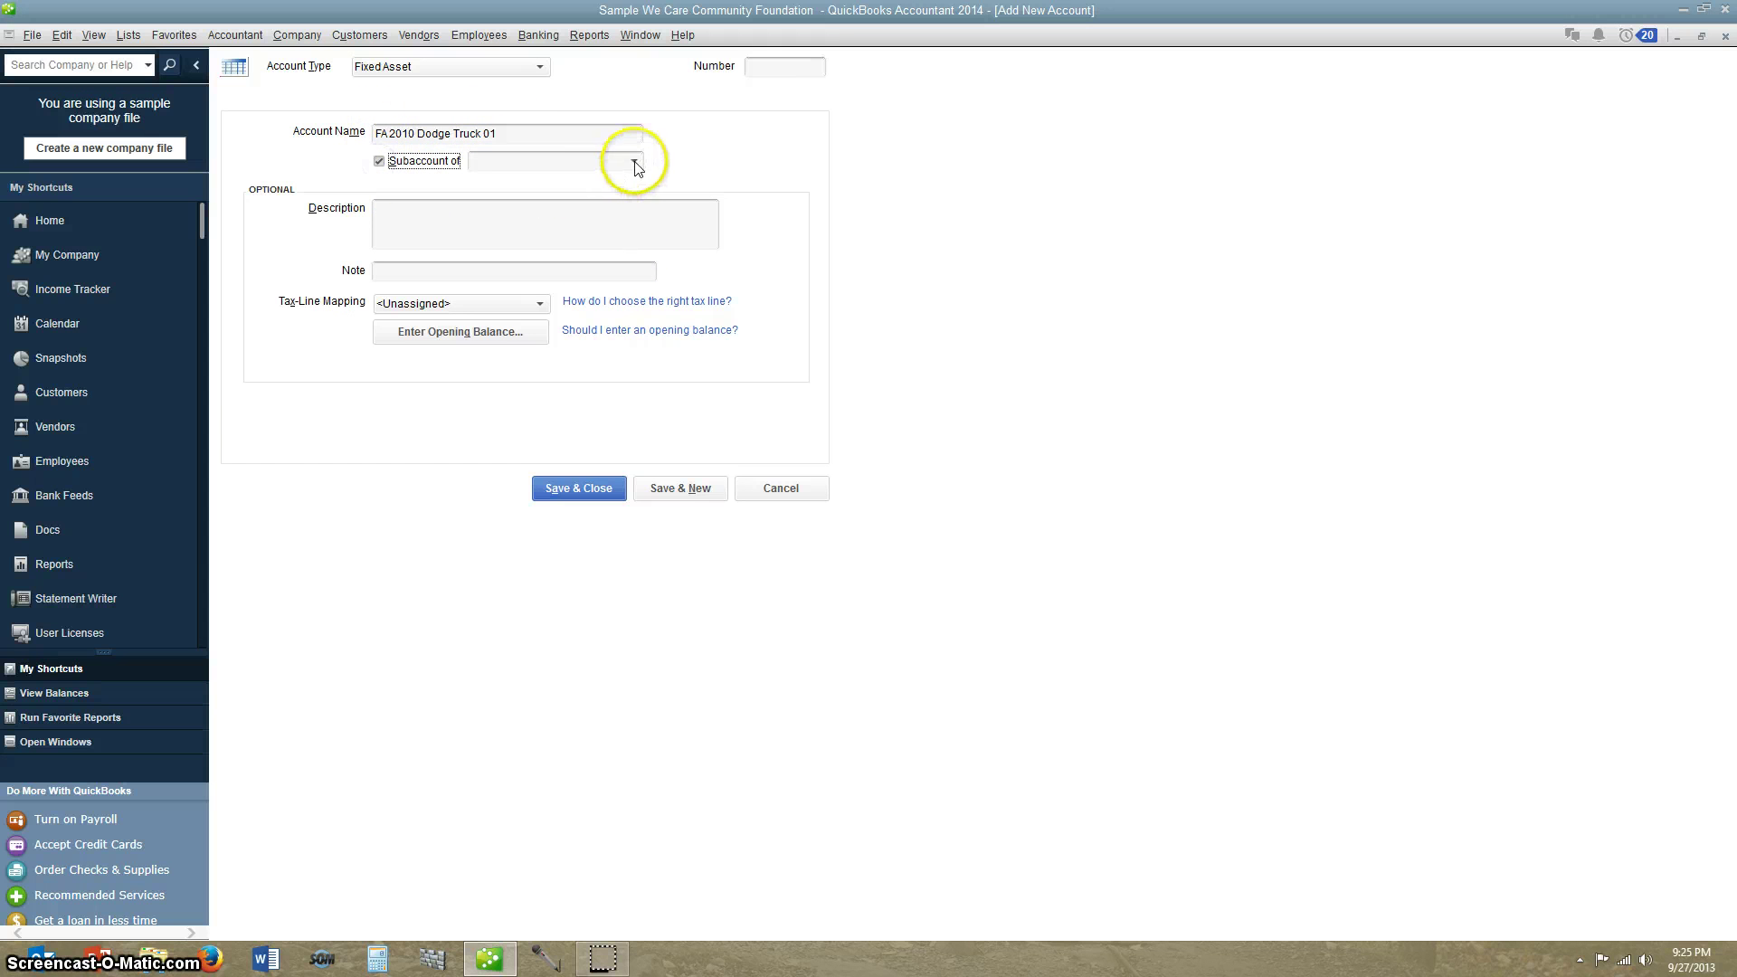
click(595, 169)
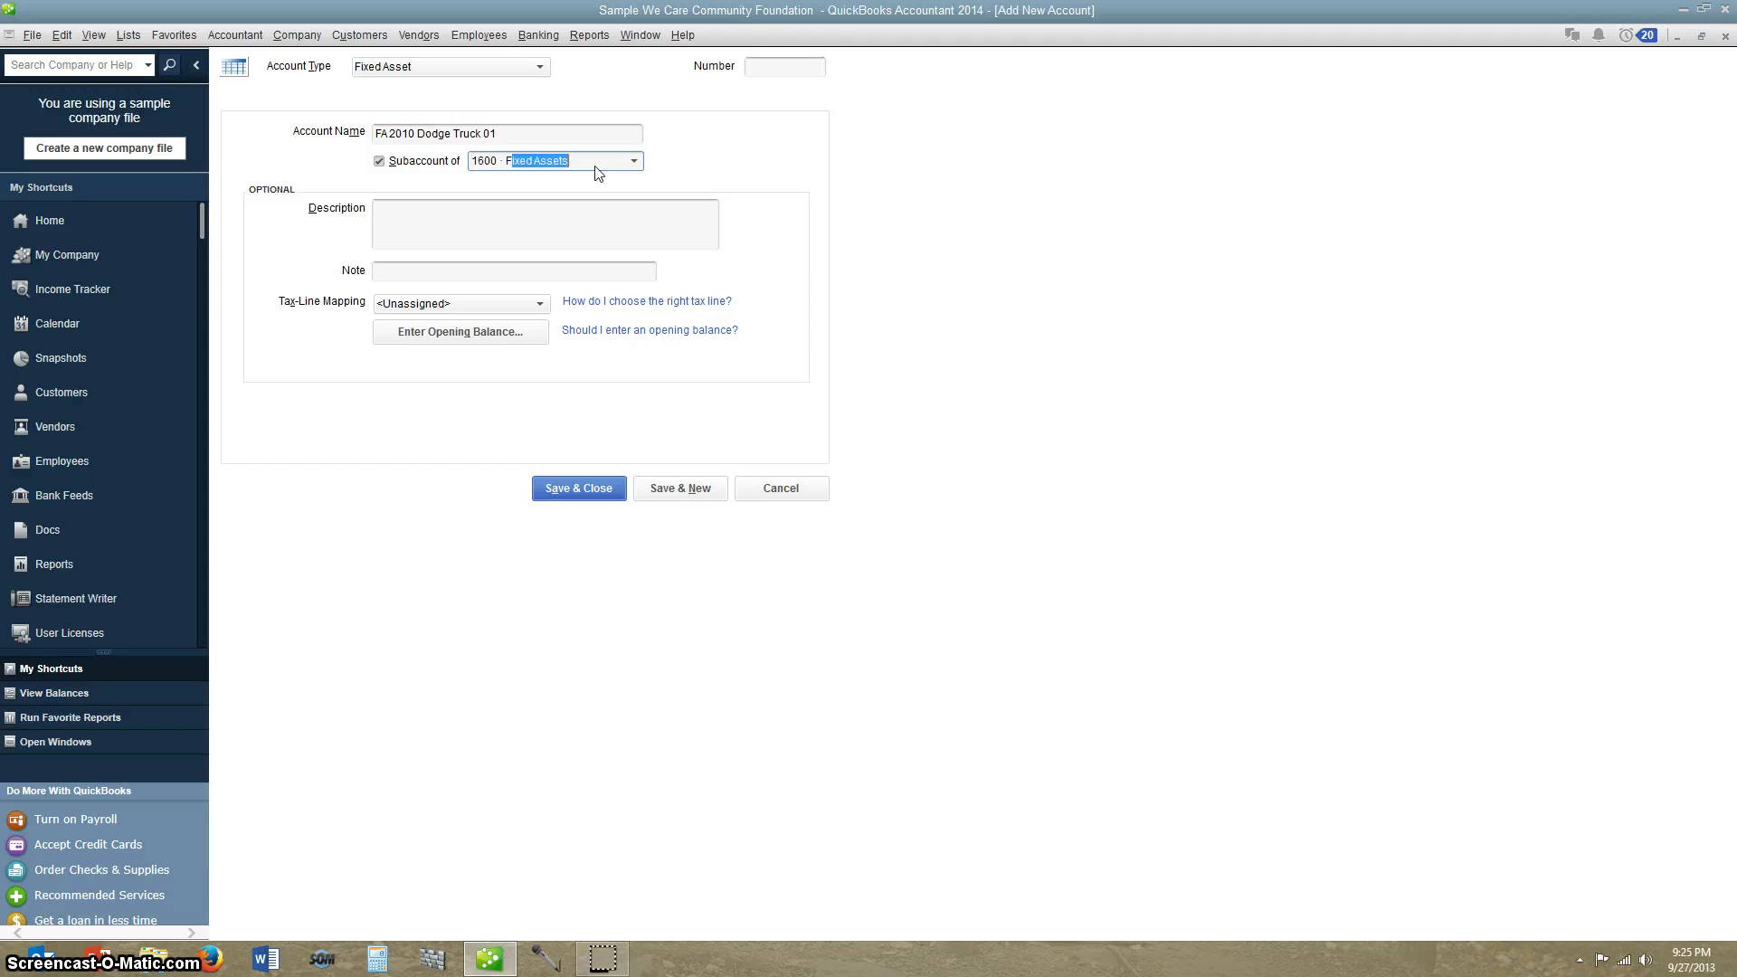
key(BackSpace)
key(BackSpace)
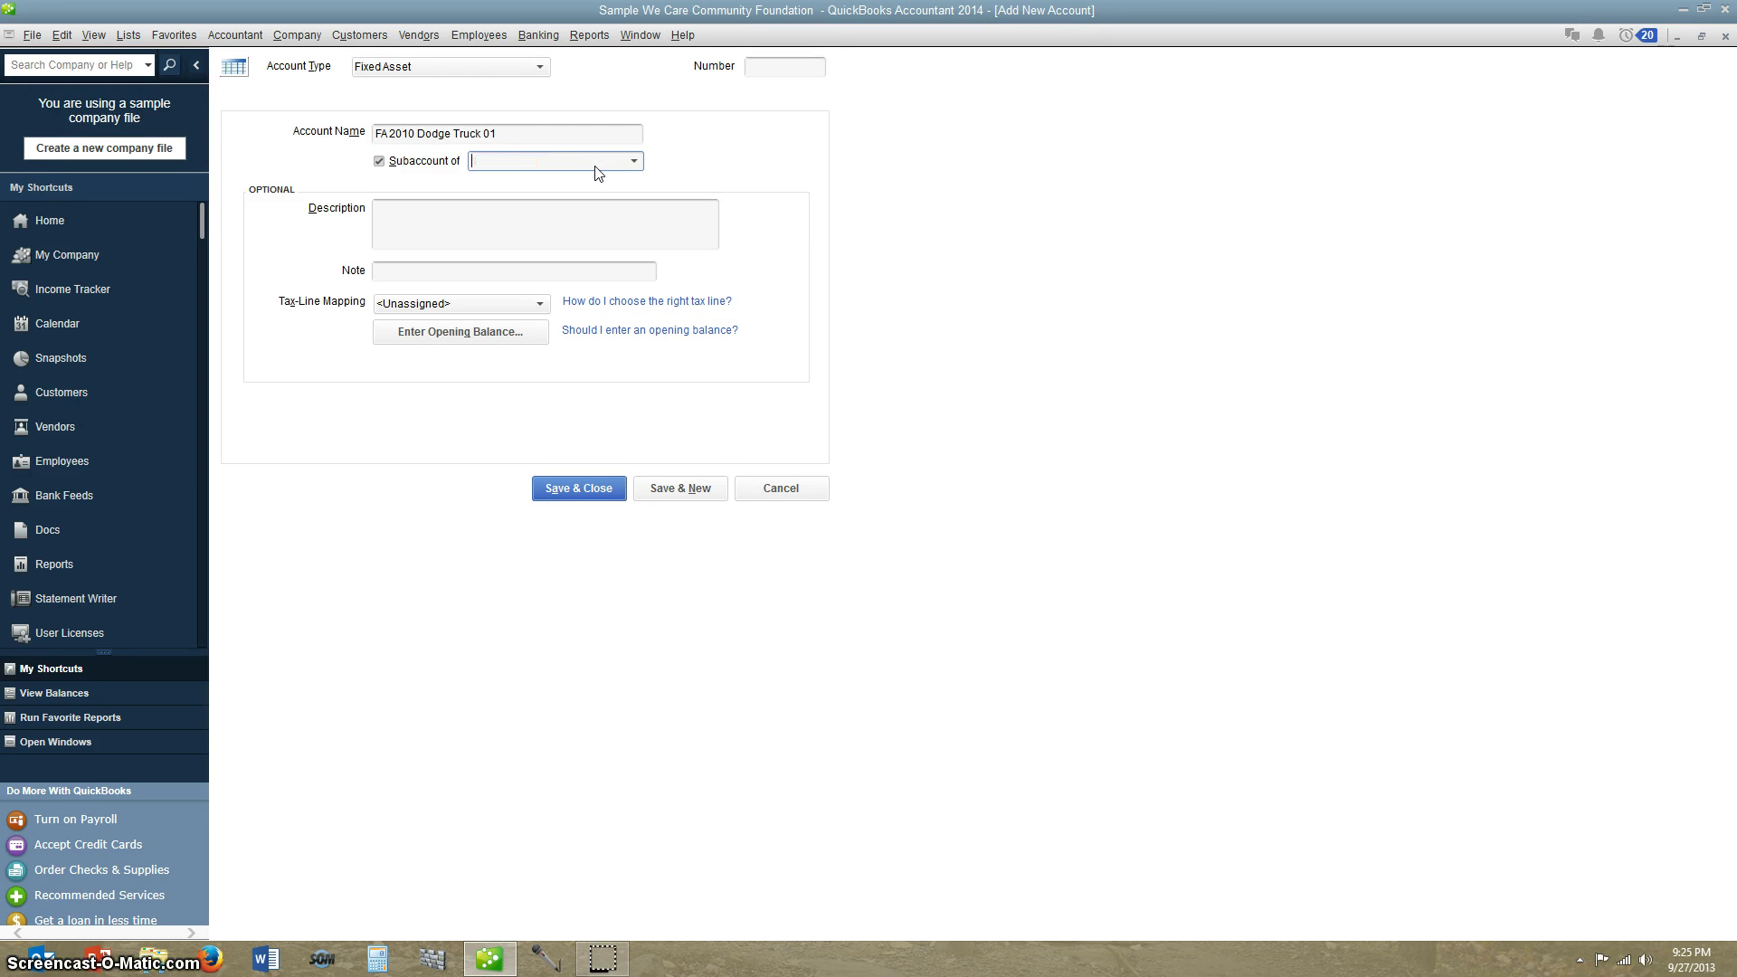
text(1600 · Fixed Assets)
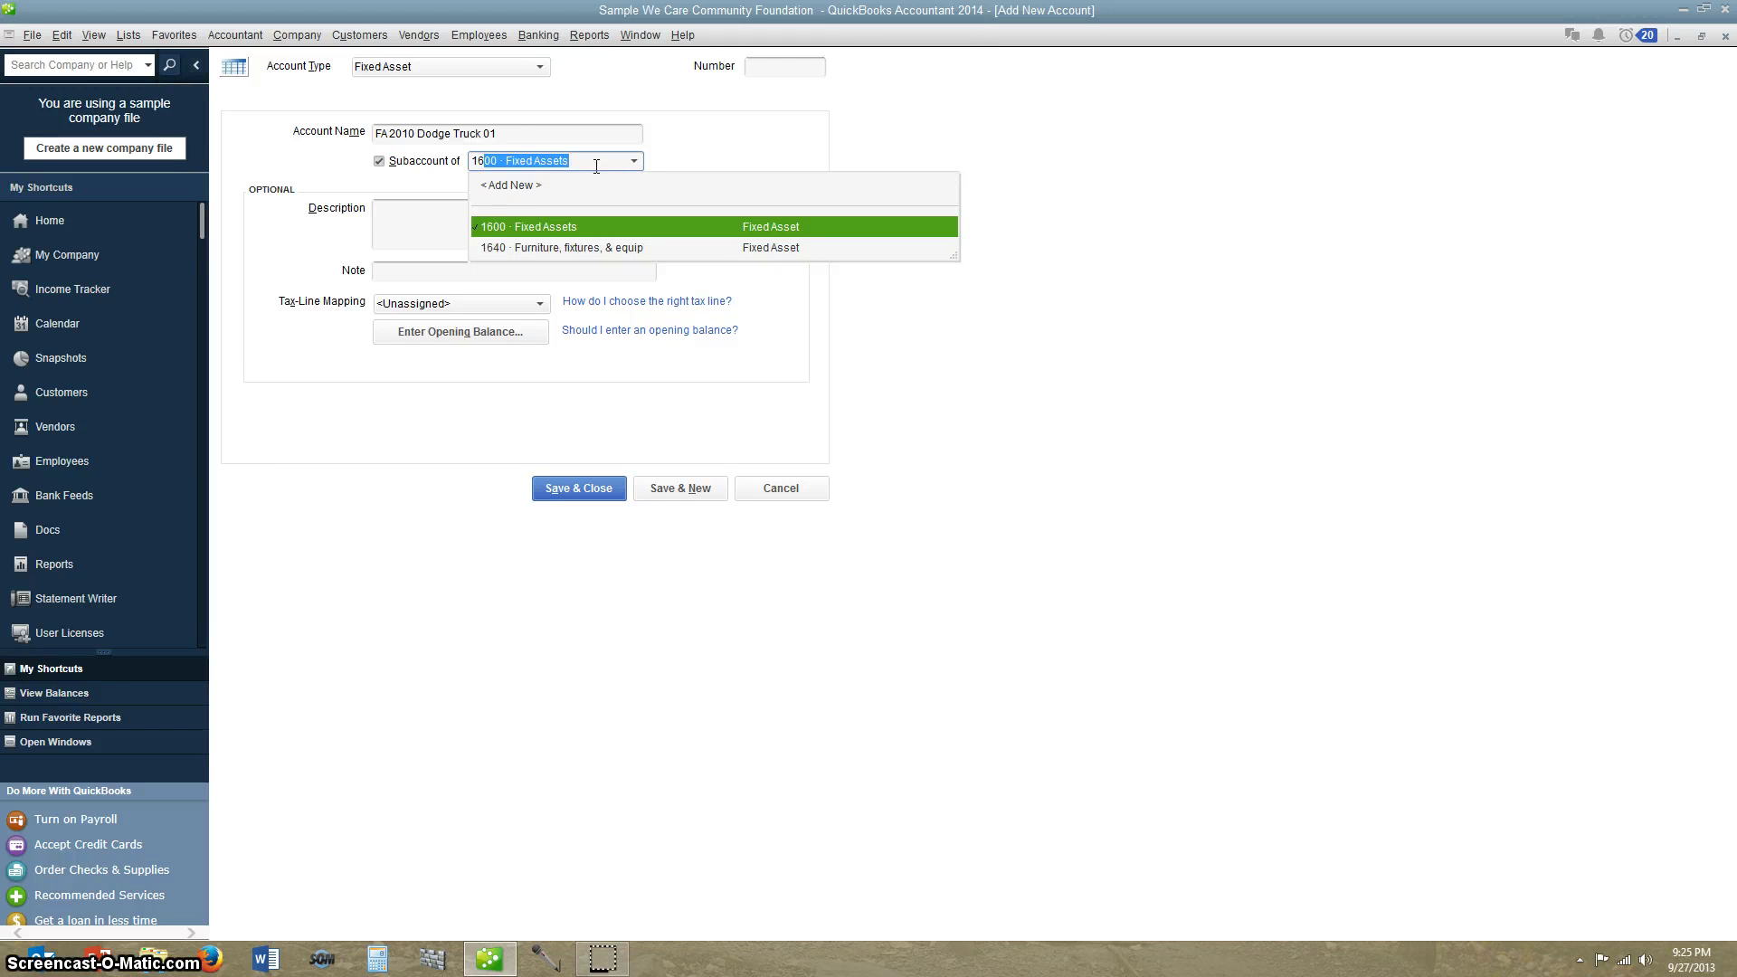
click(557, 227)
Assign number 1601 to the Dodge truck account and save it.
click(609, 497)
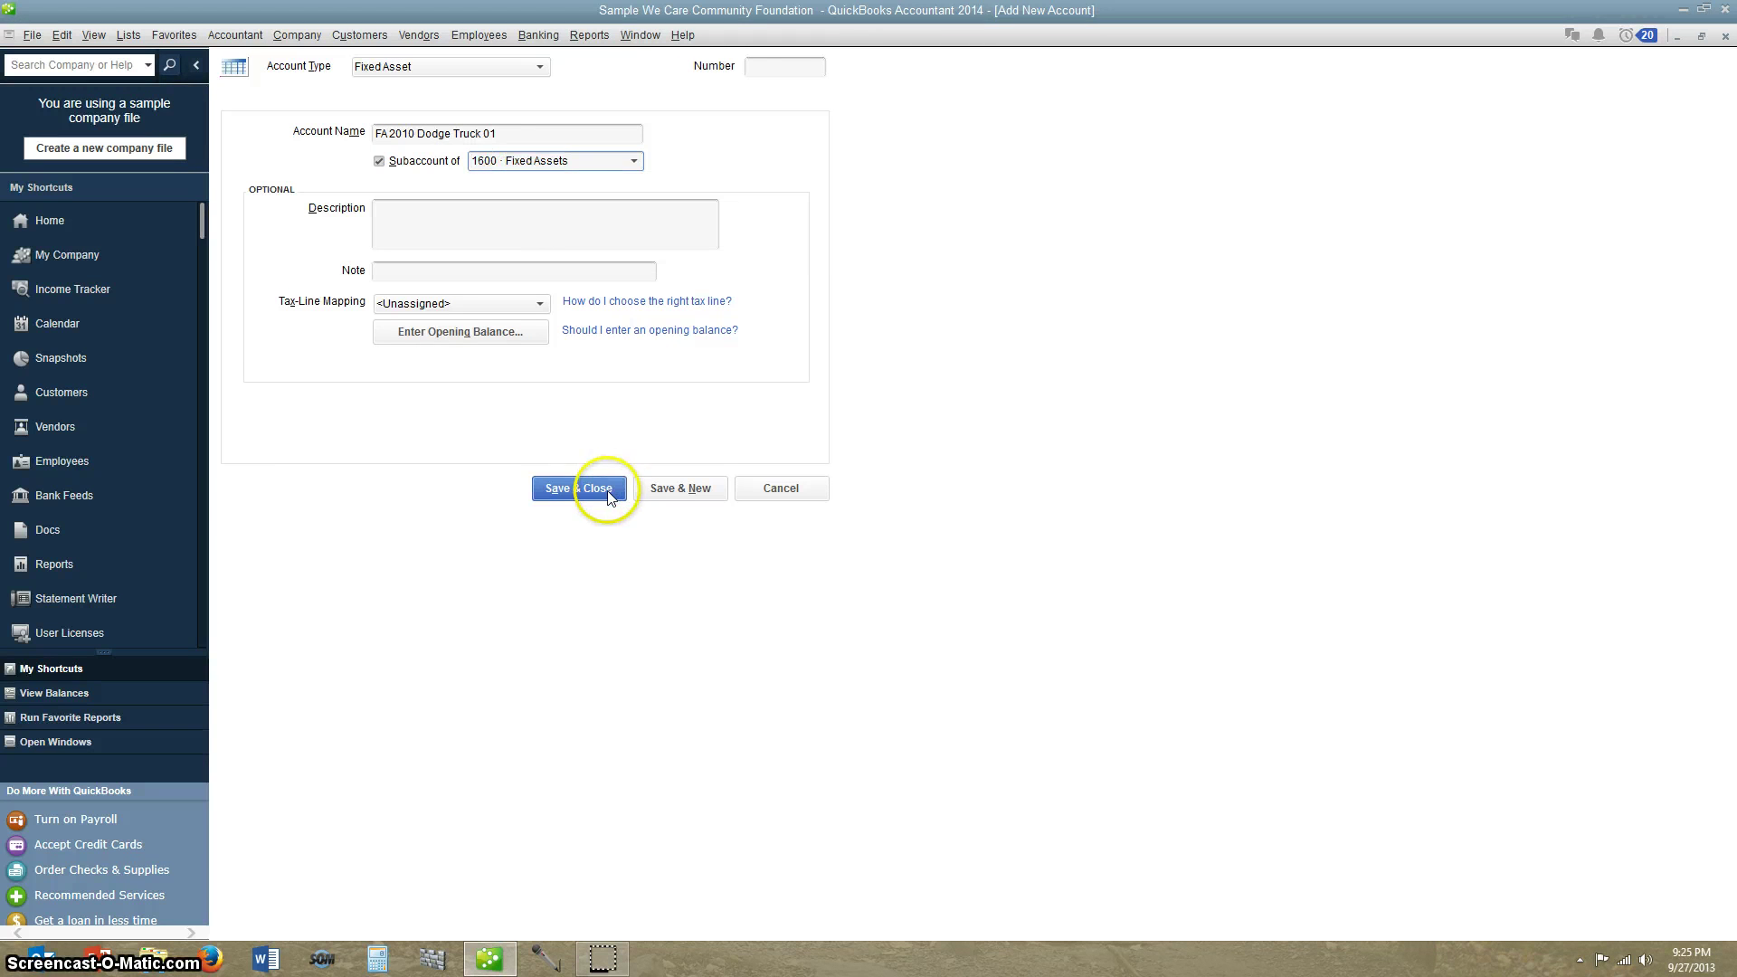
click(610, 497)
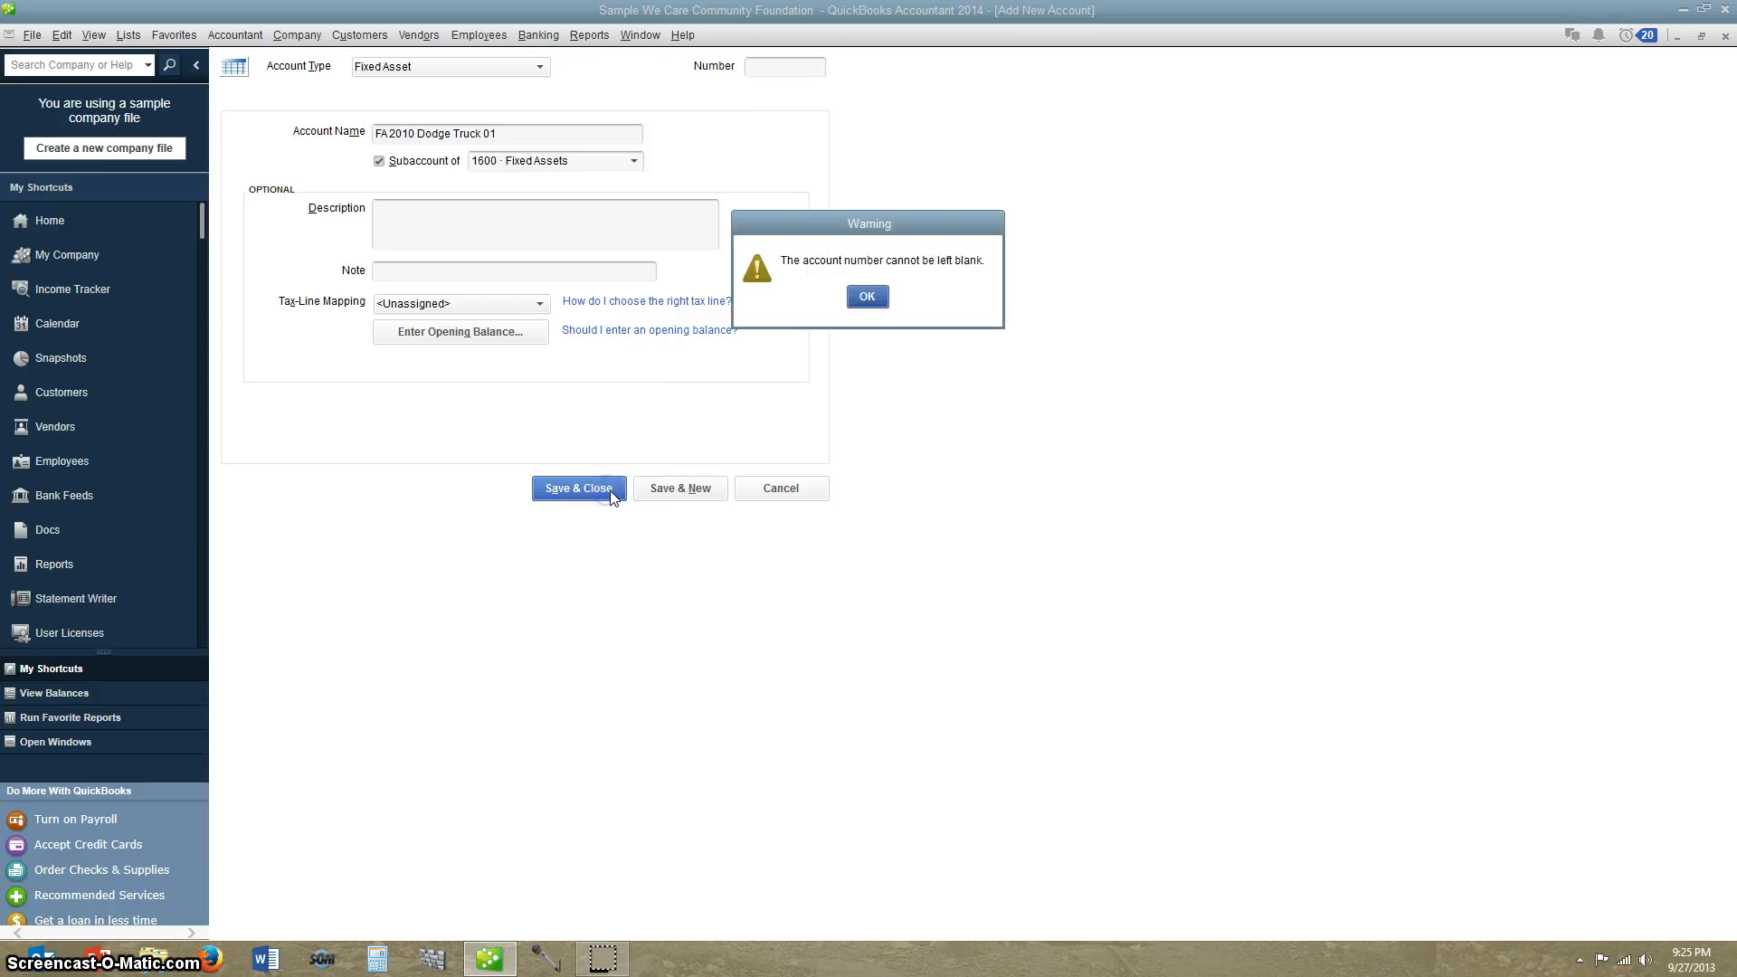
click(869, 295)
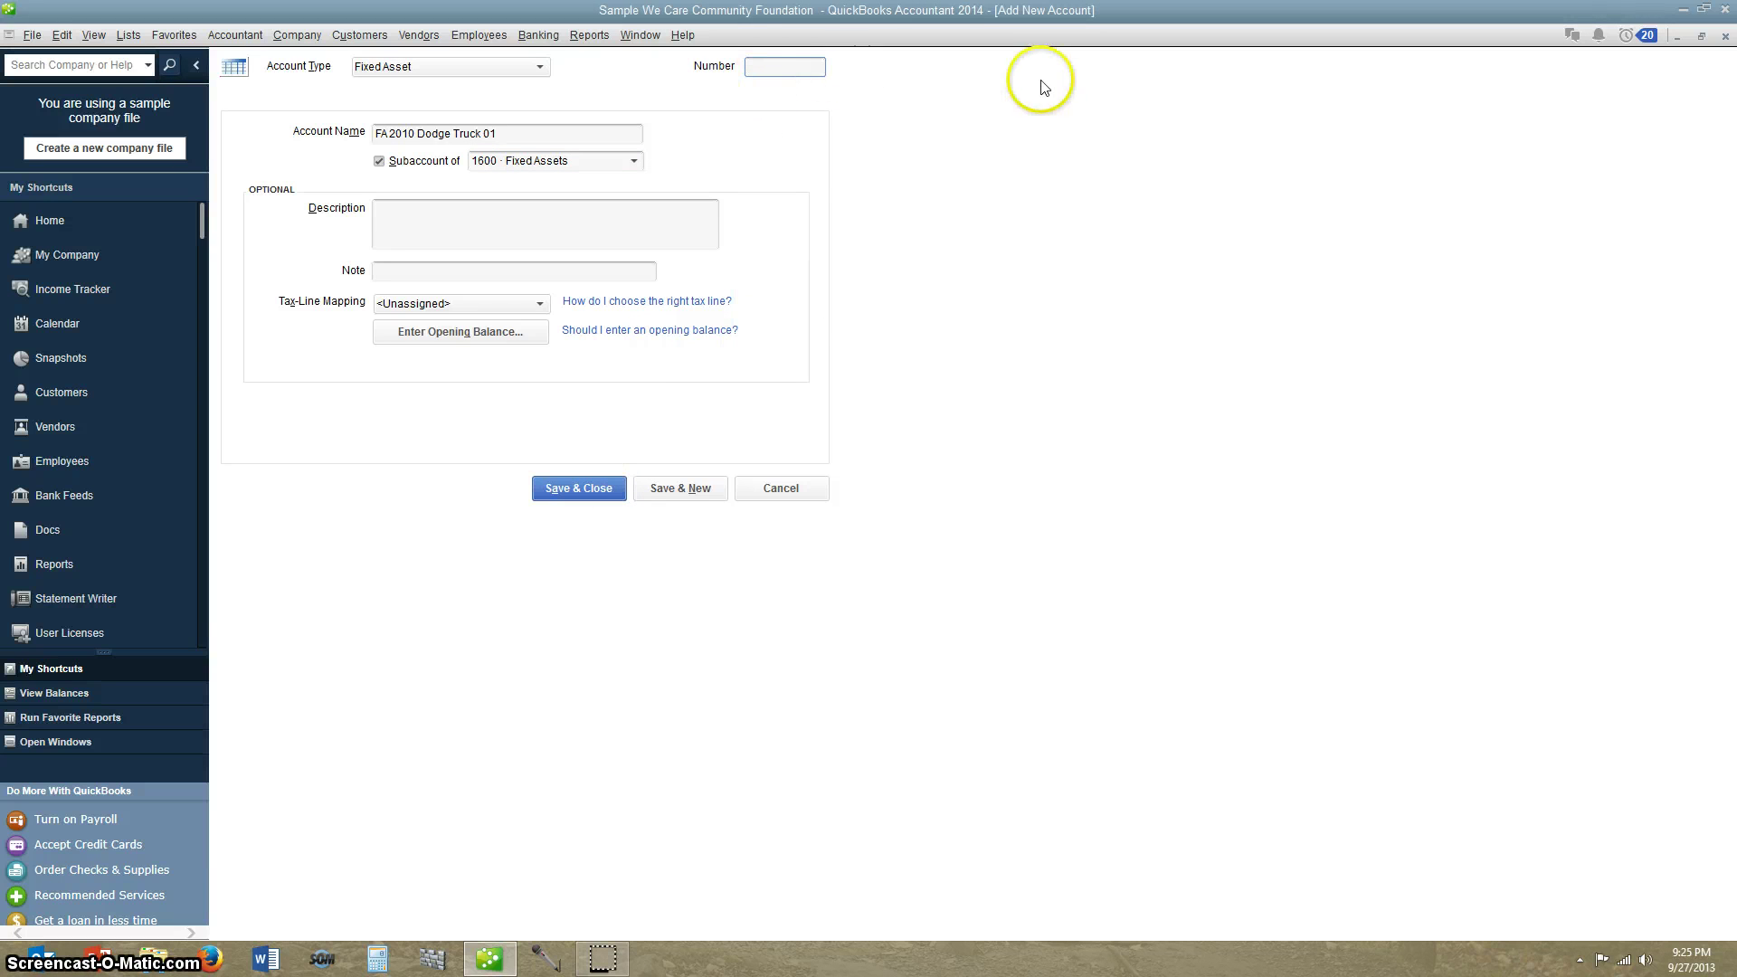
text(1601)
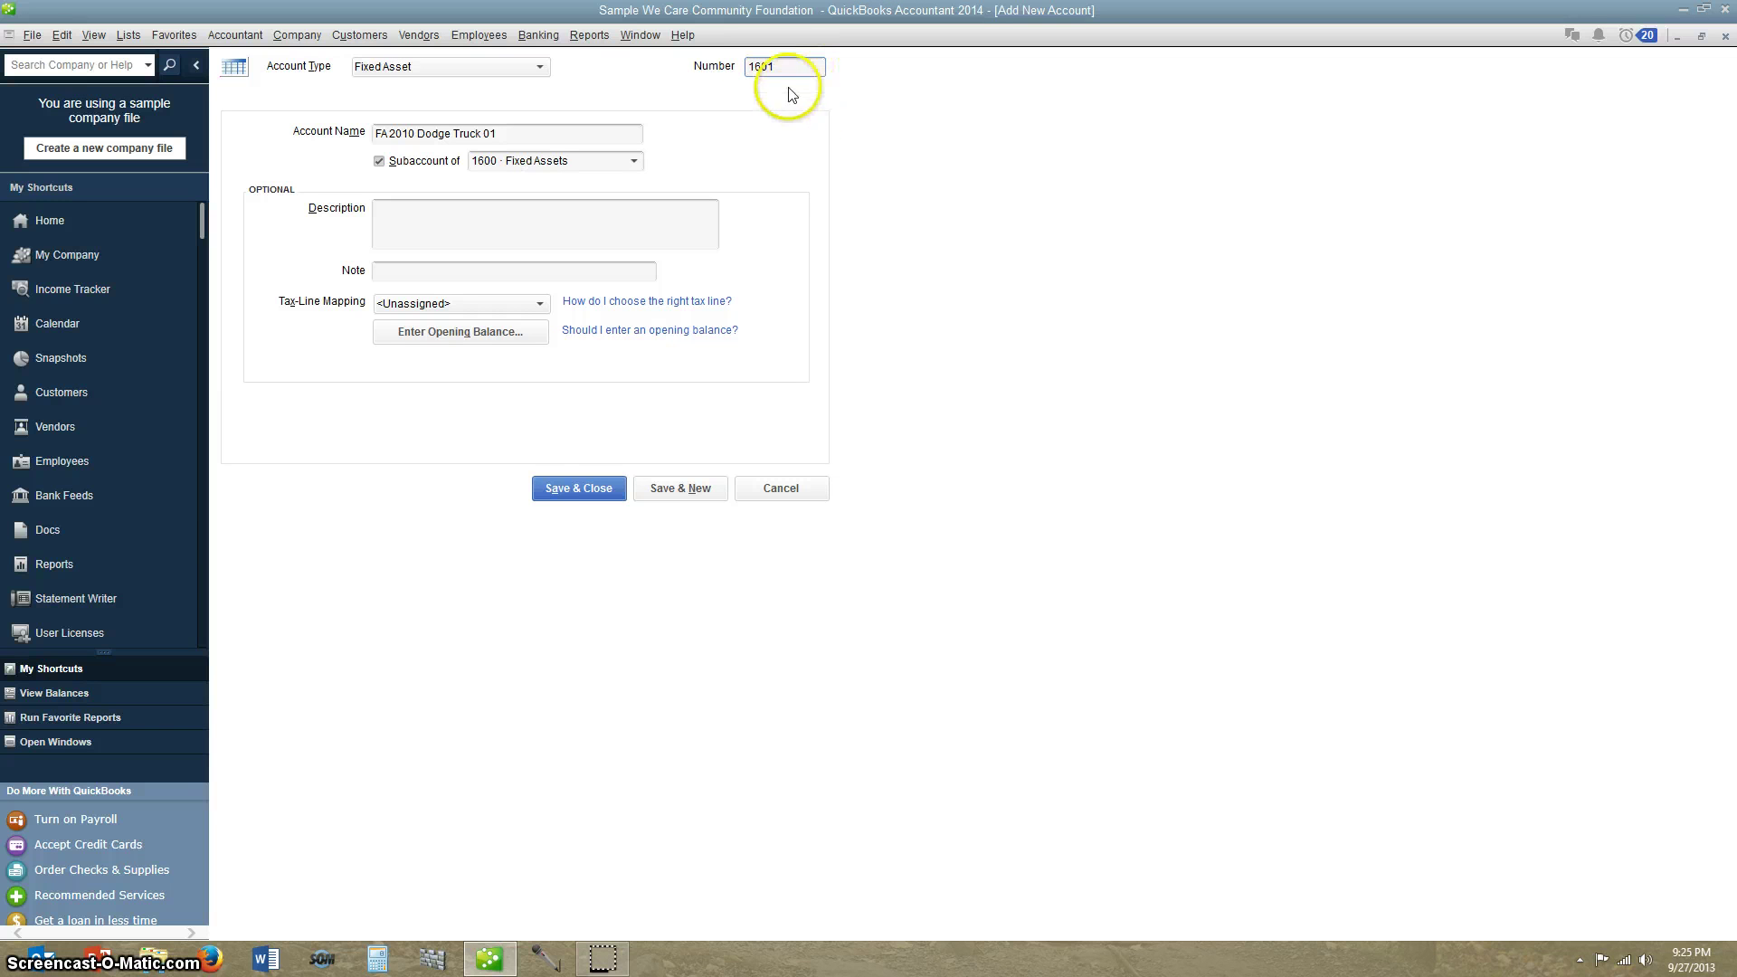
click(590, 486)
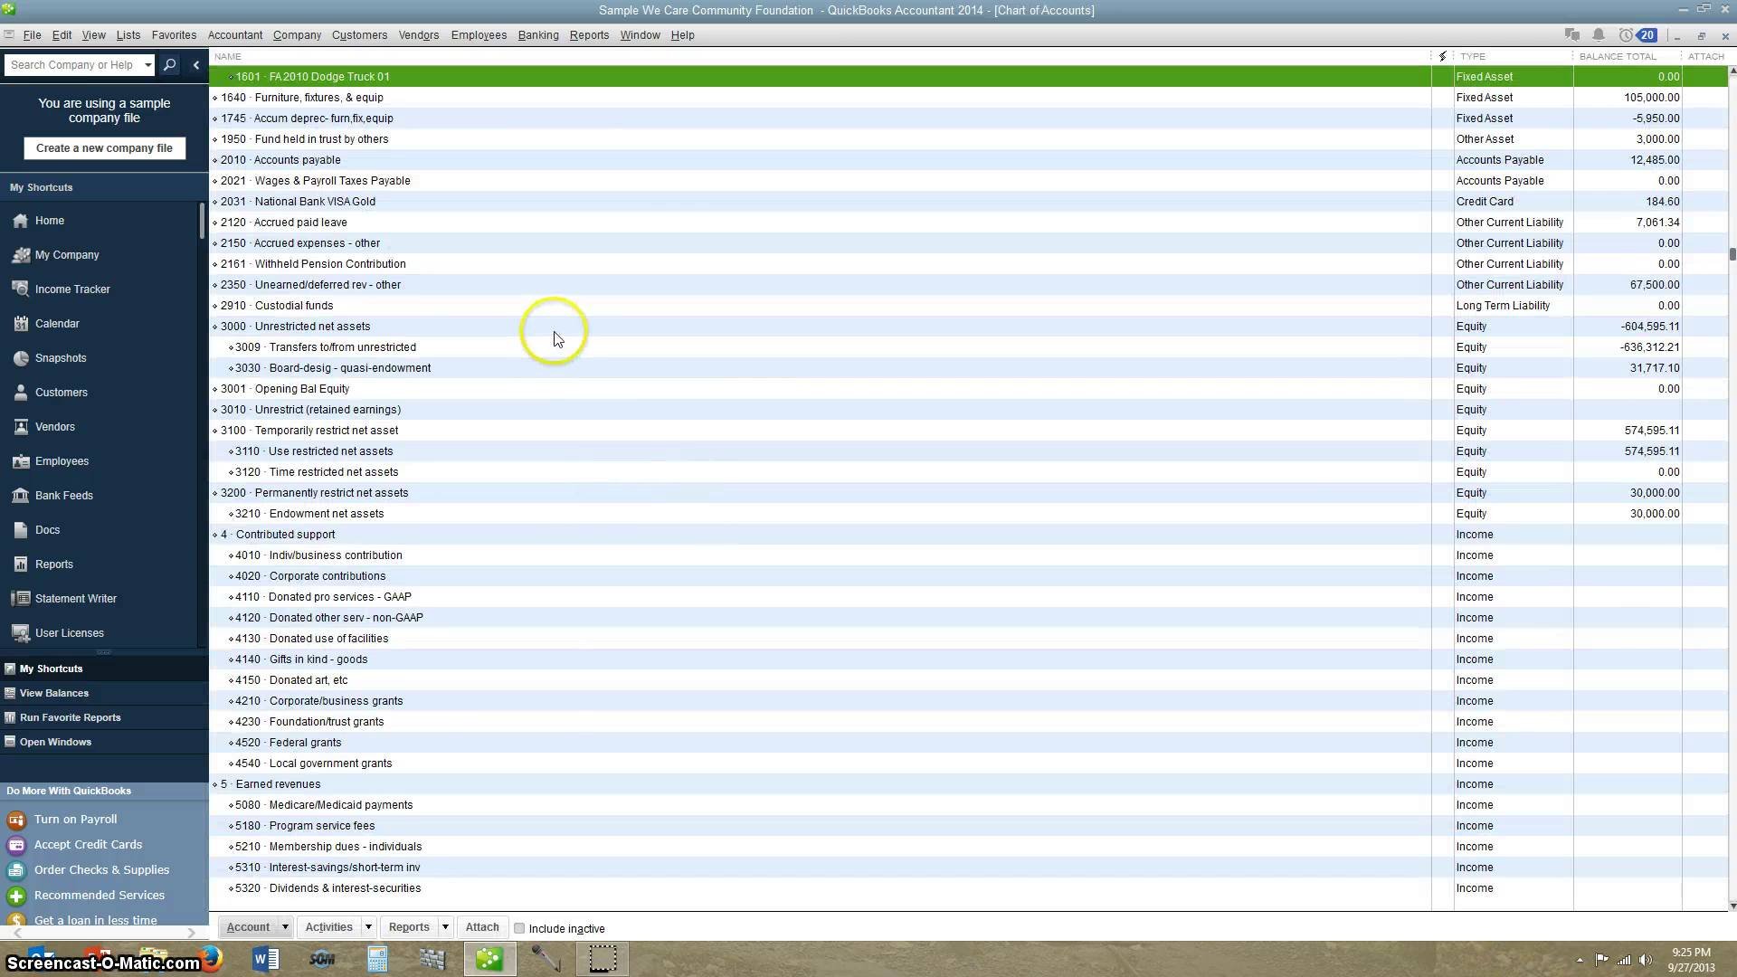
Start another new account of type Fixed Asset and name it <Less Accum Deprec>.
scroll(525, 326, up, 3)
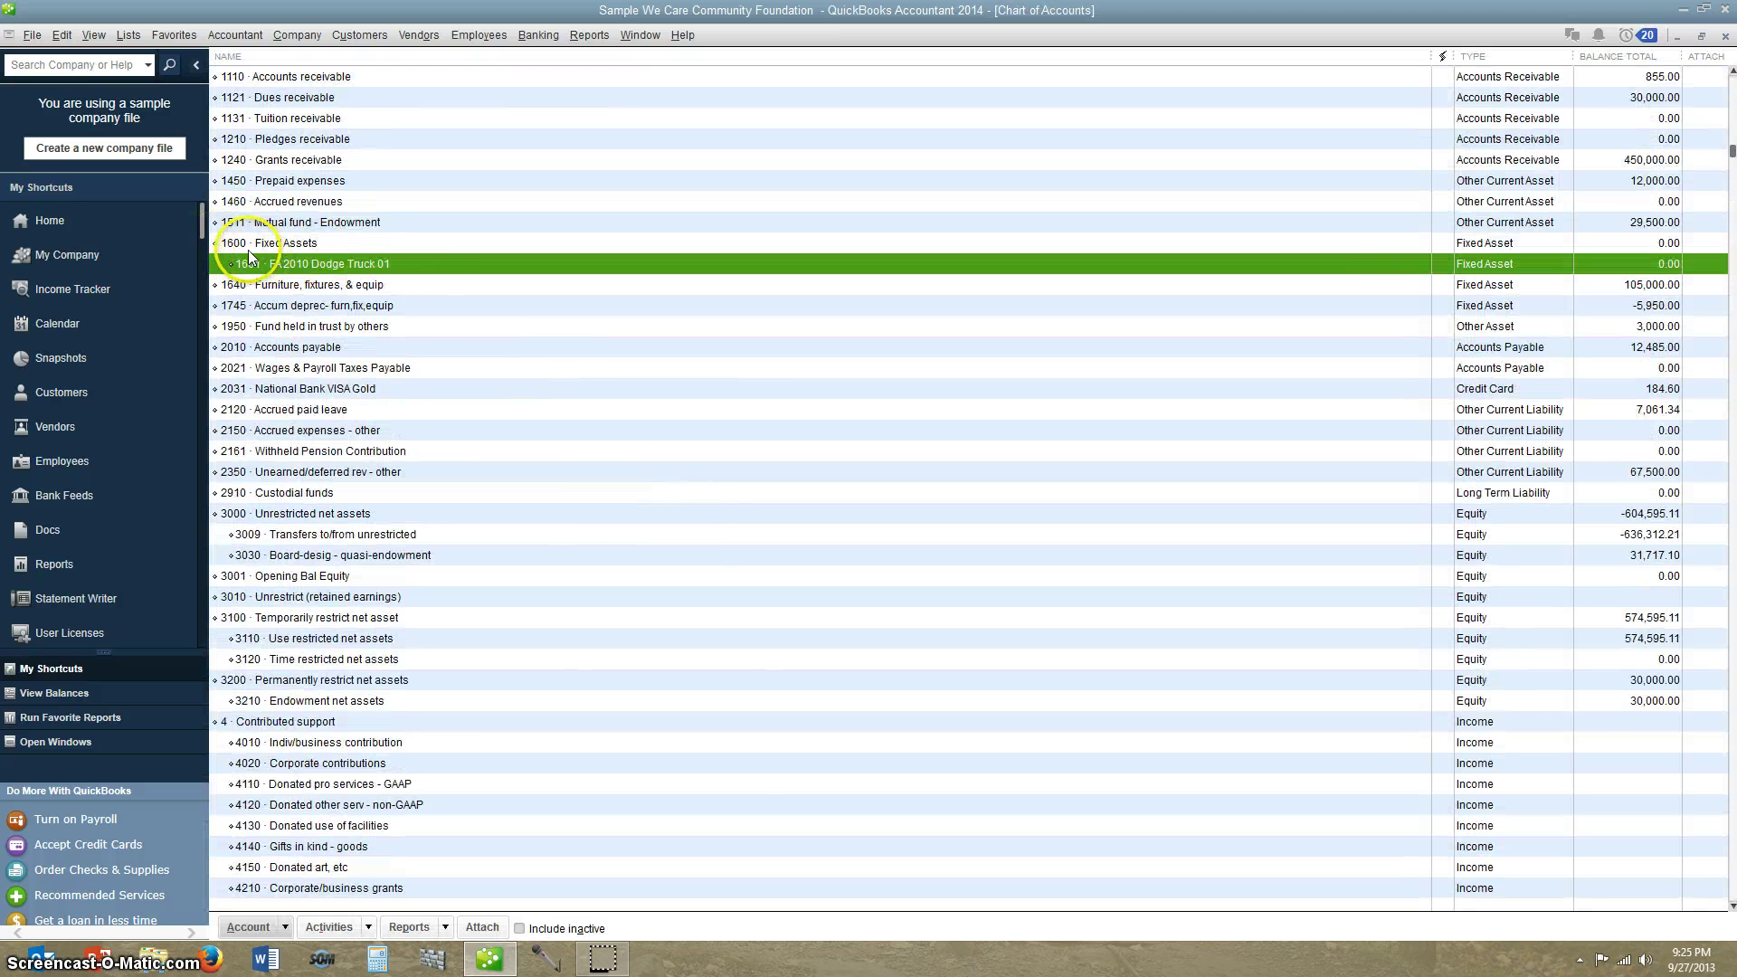
click(295, 246)
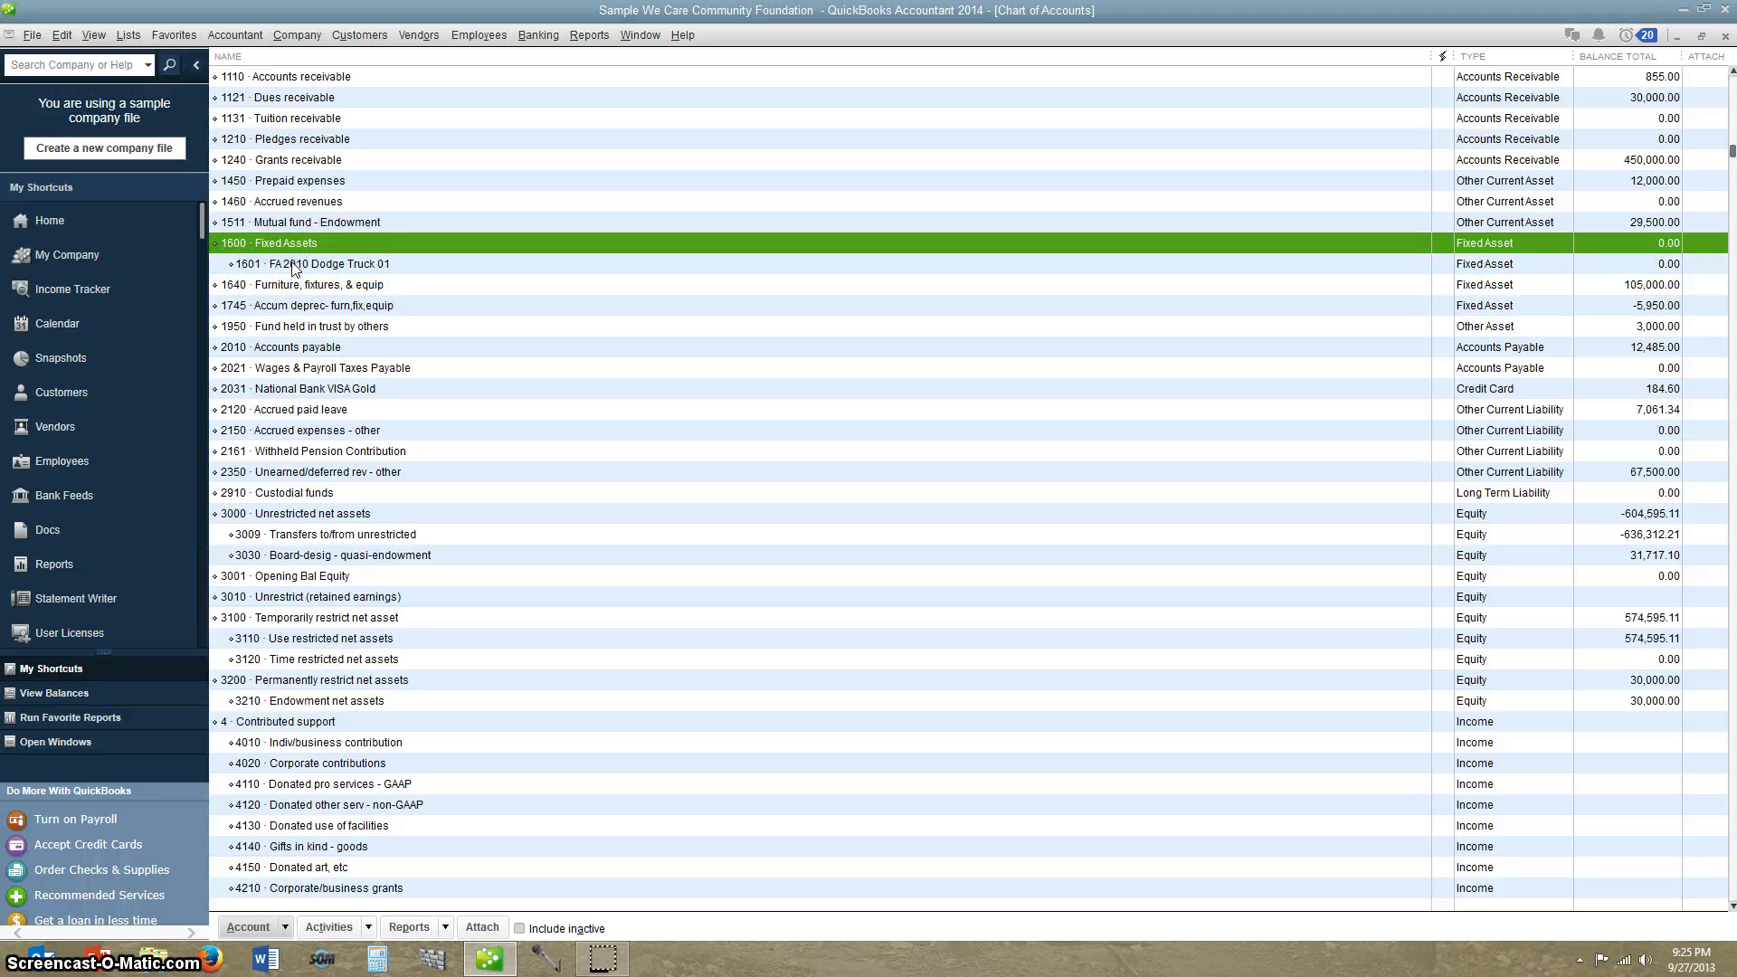
click(293, 265)
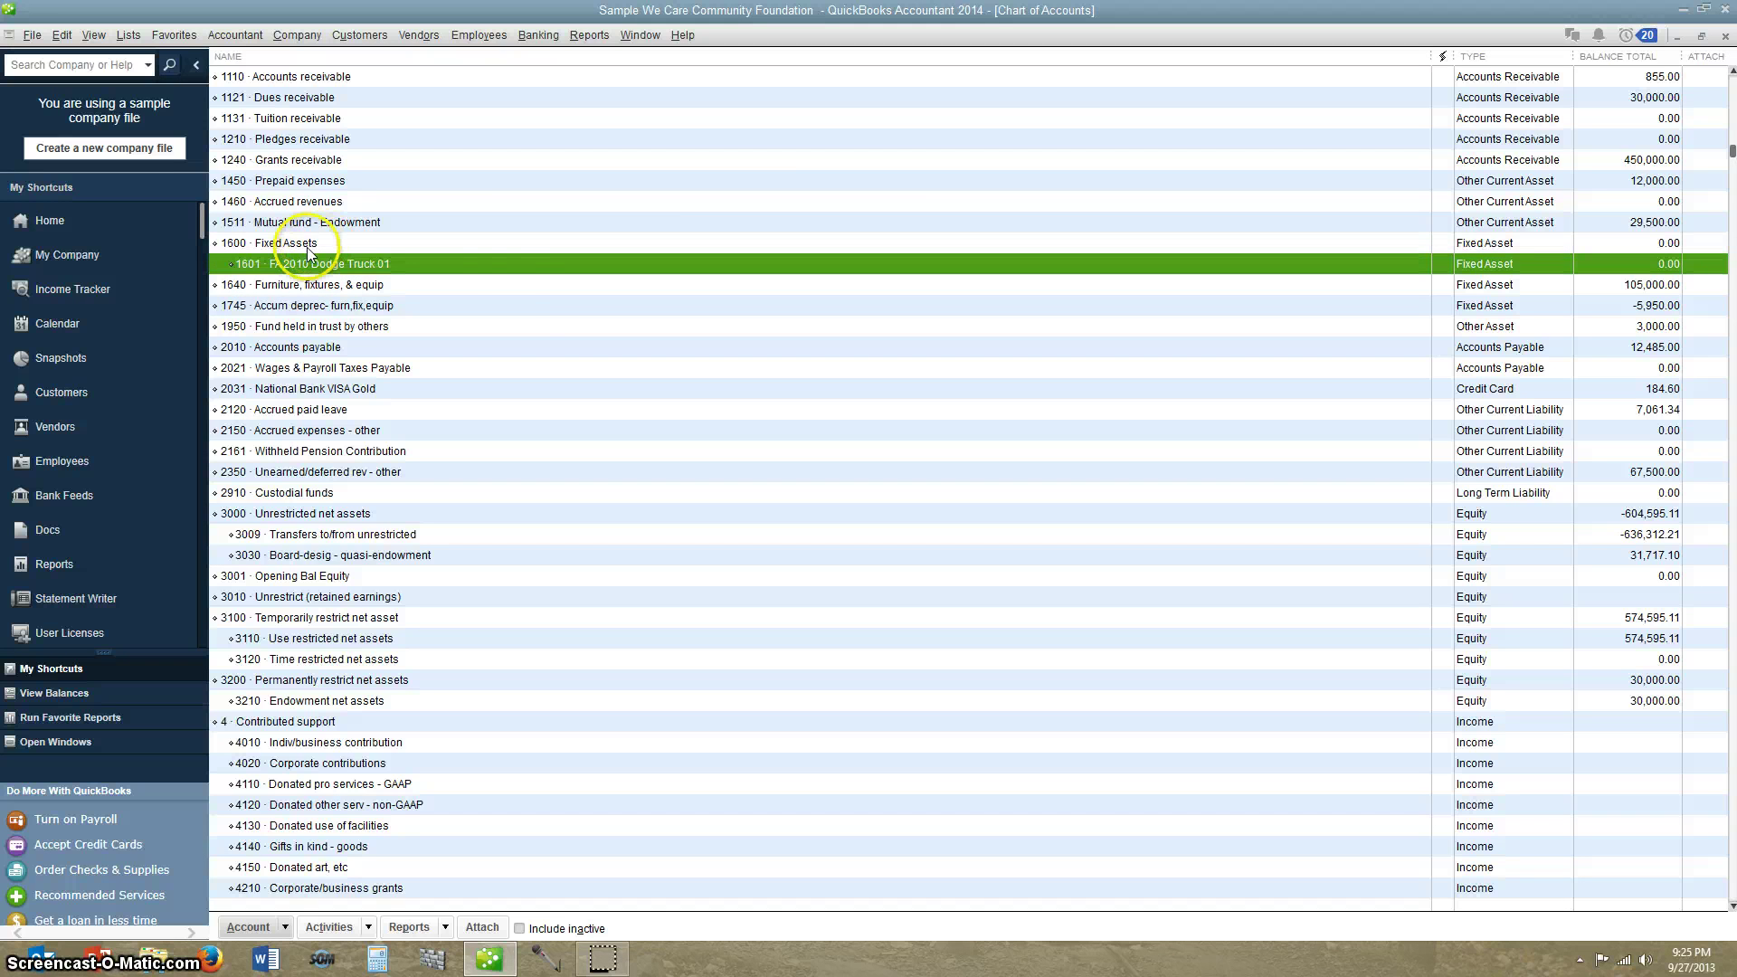
right_click(510, 287)
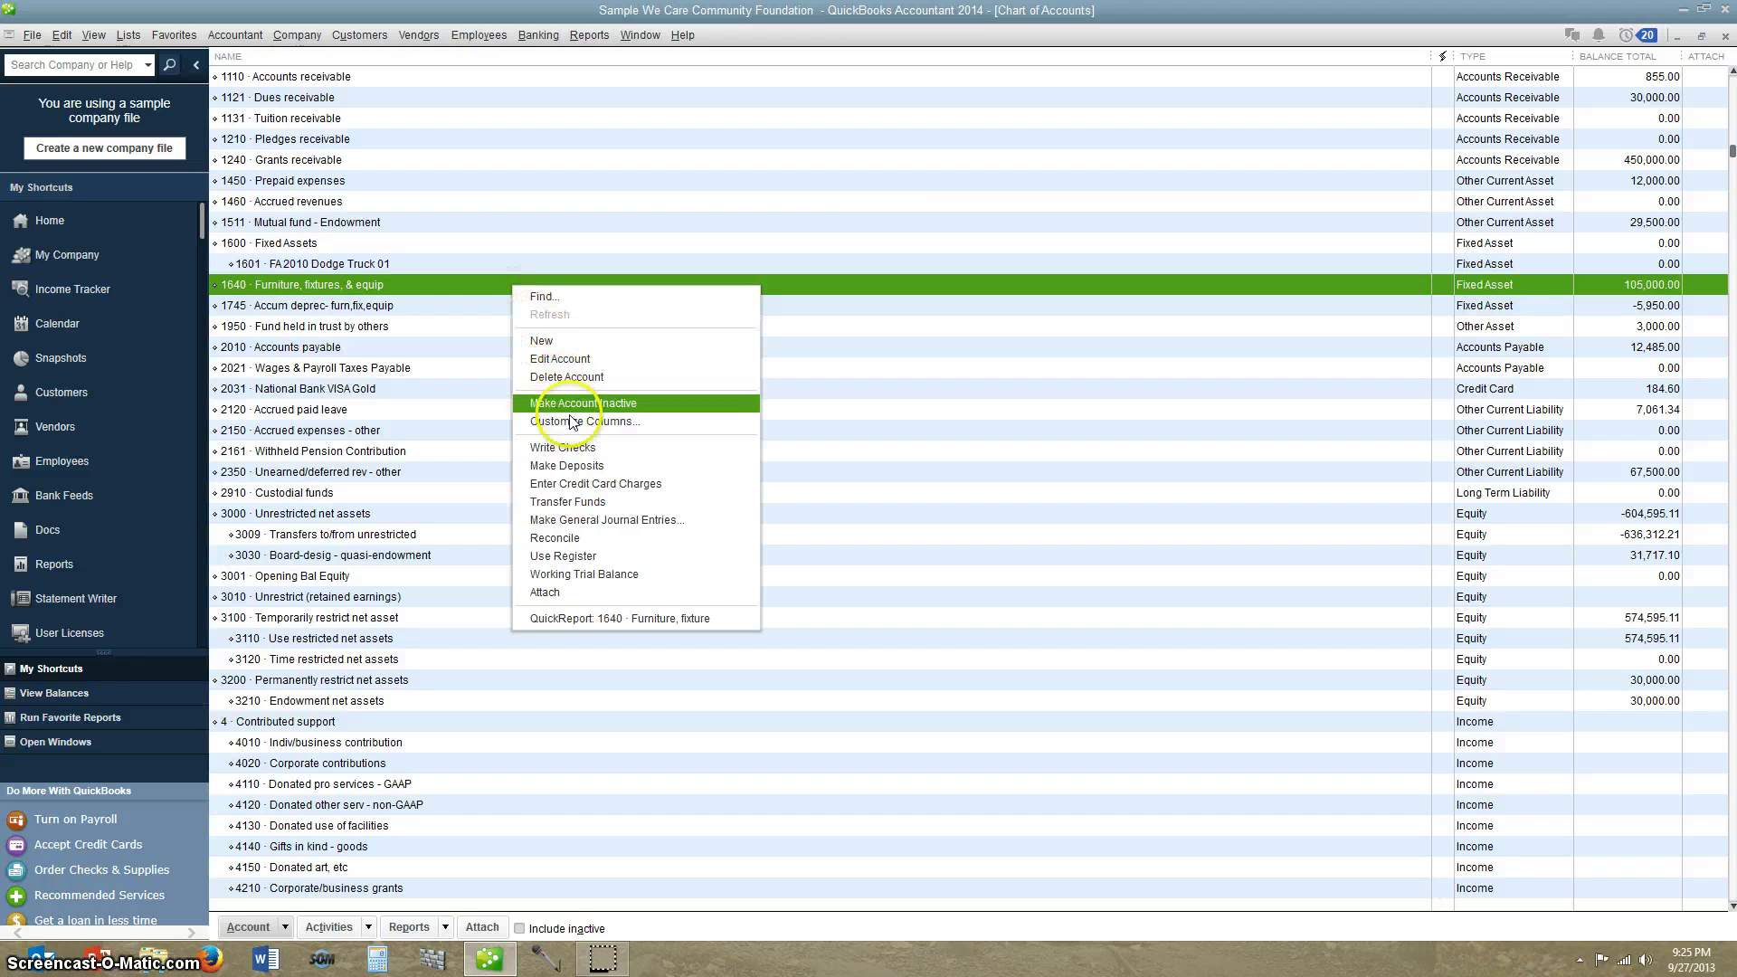
click(566, 344)
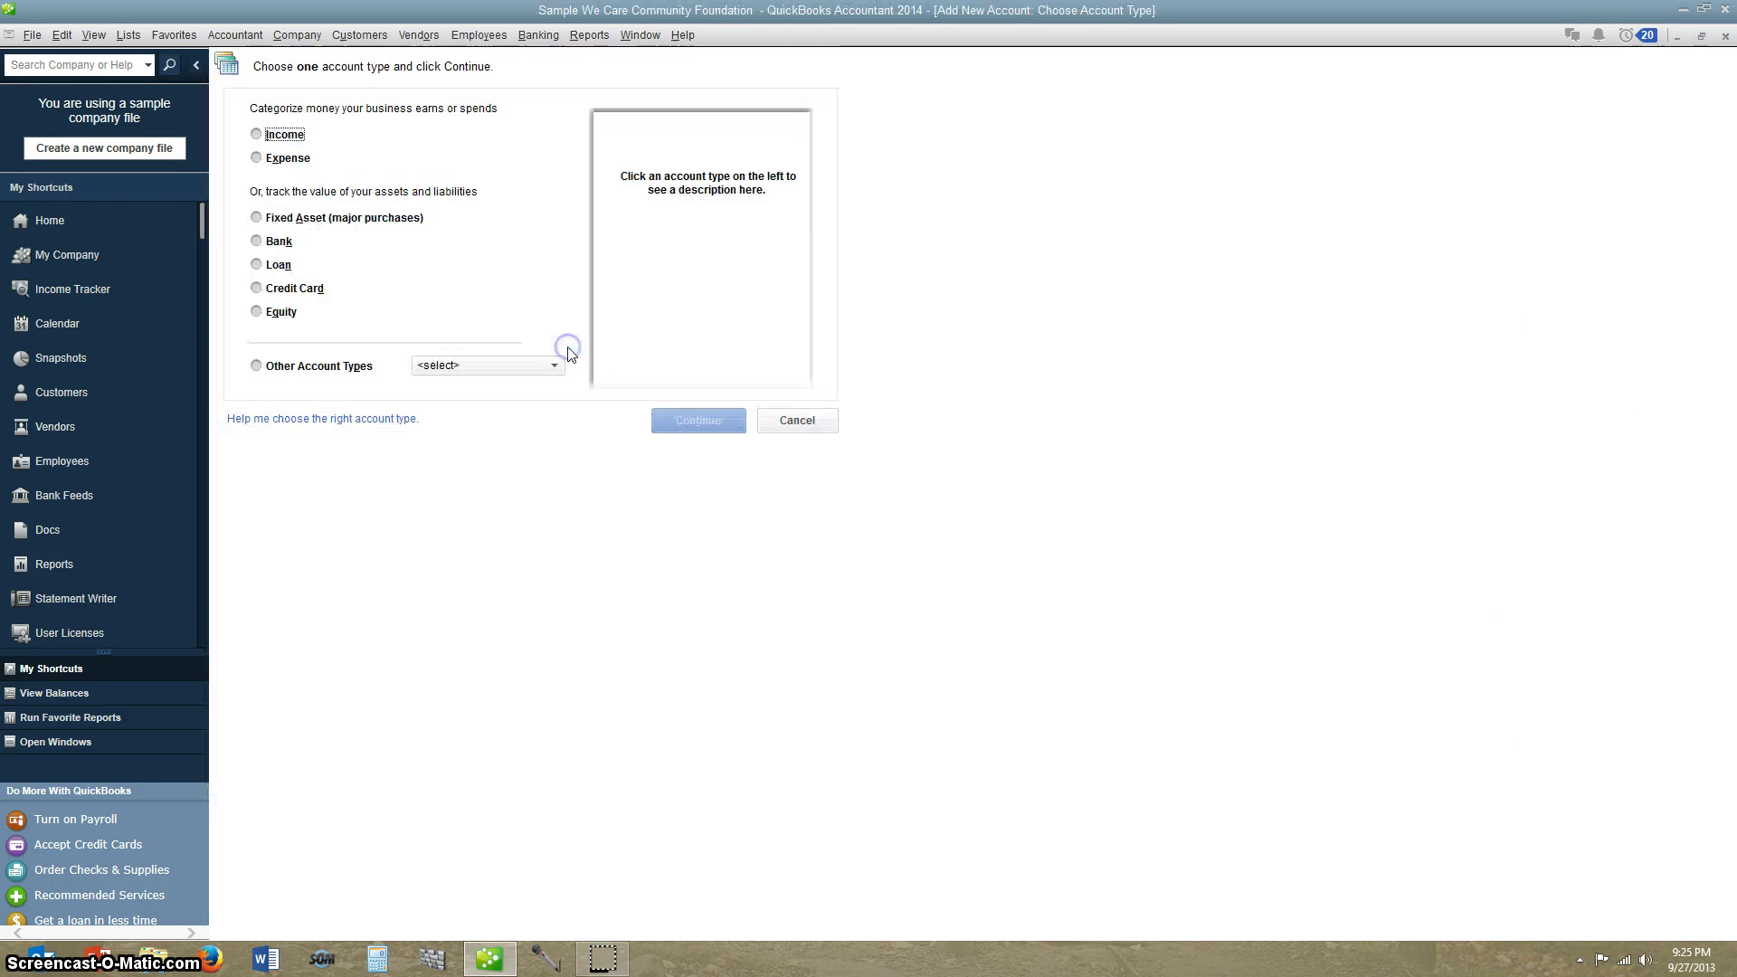
click(257, 218)
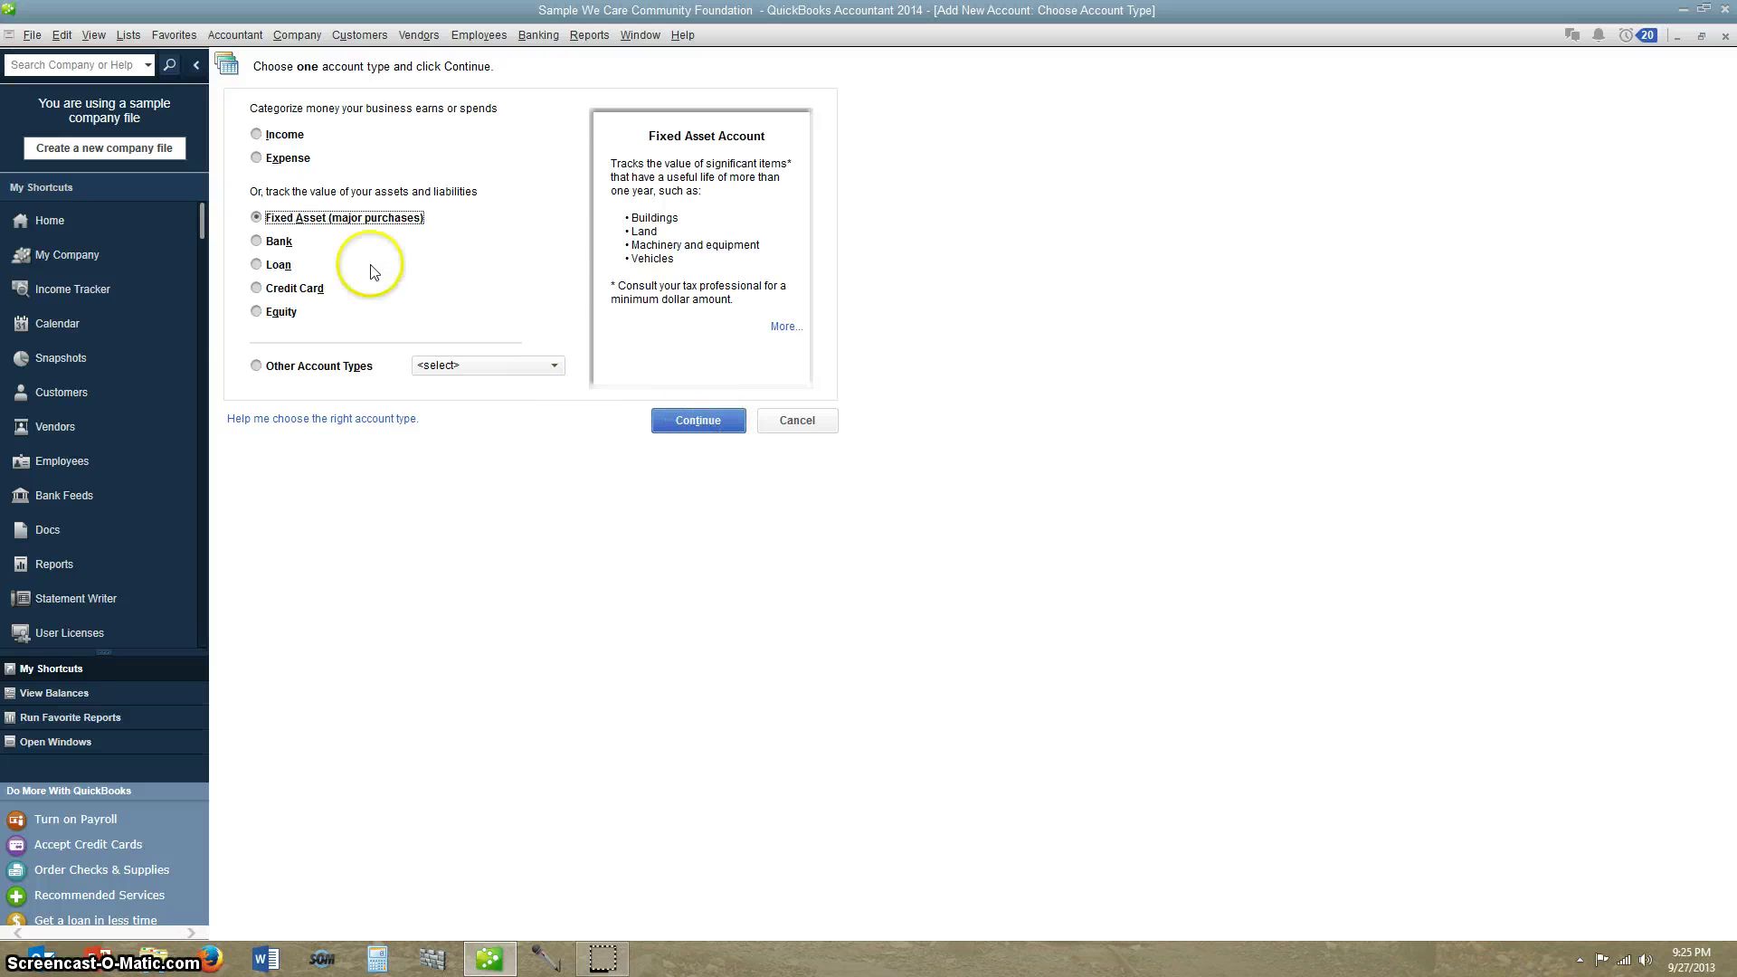
click(672, 418)
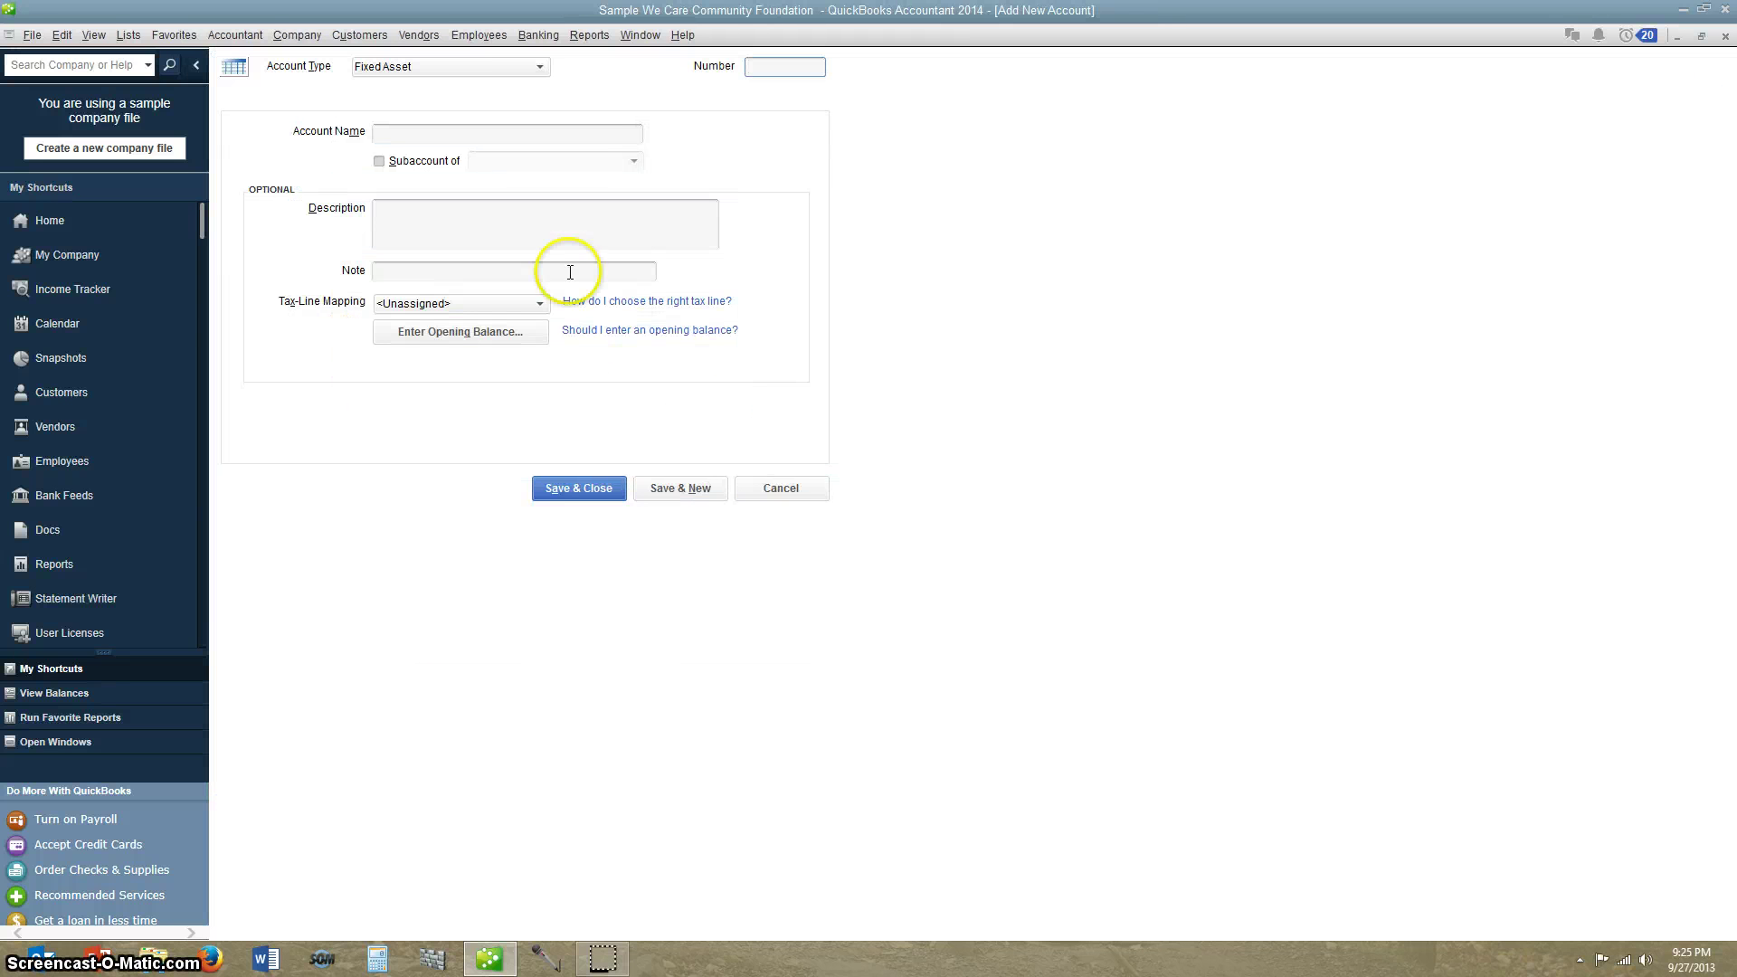
click(430, 135)
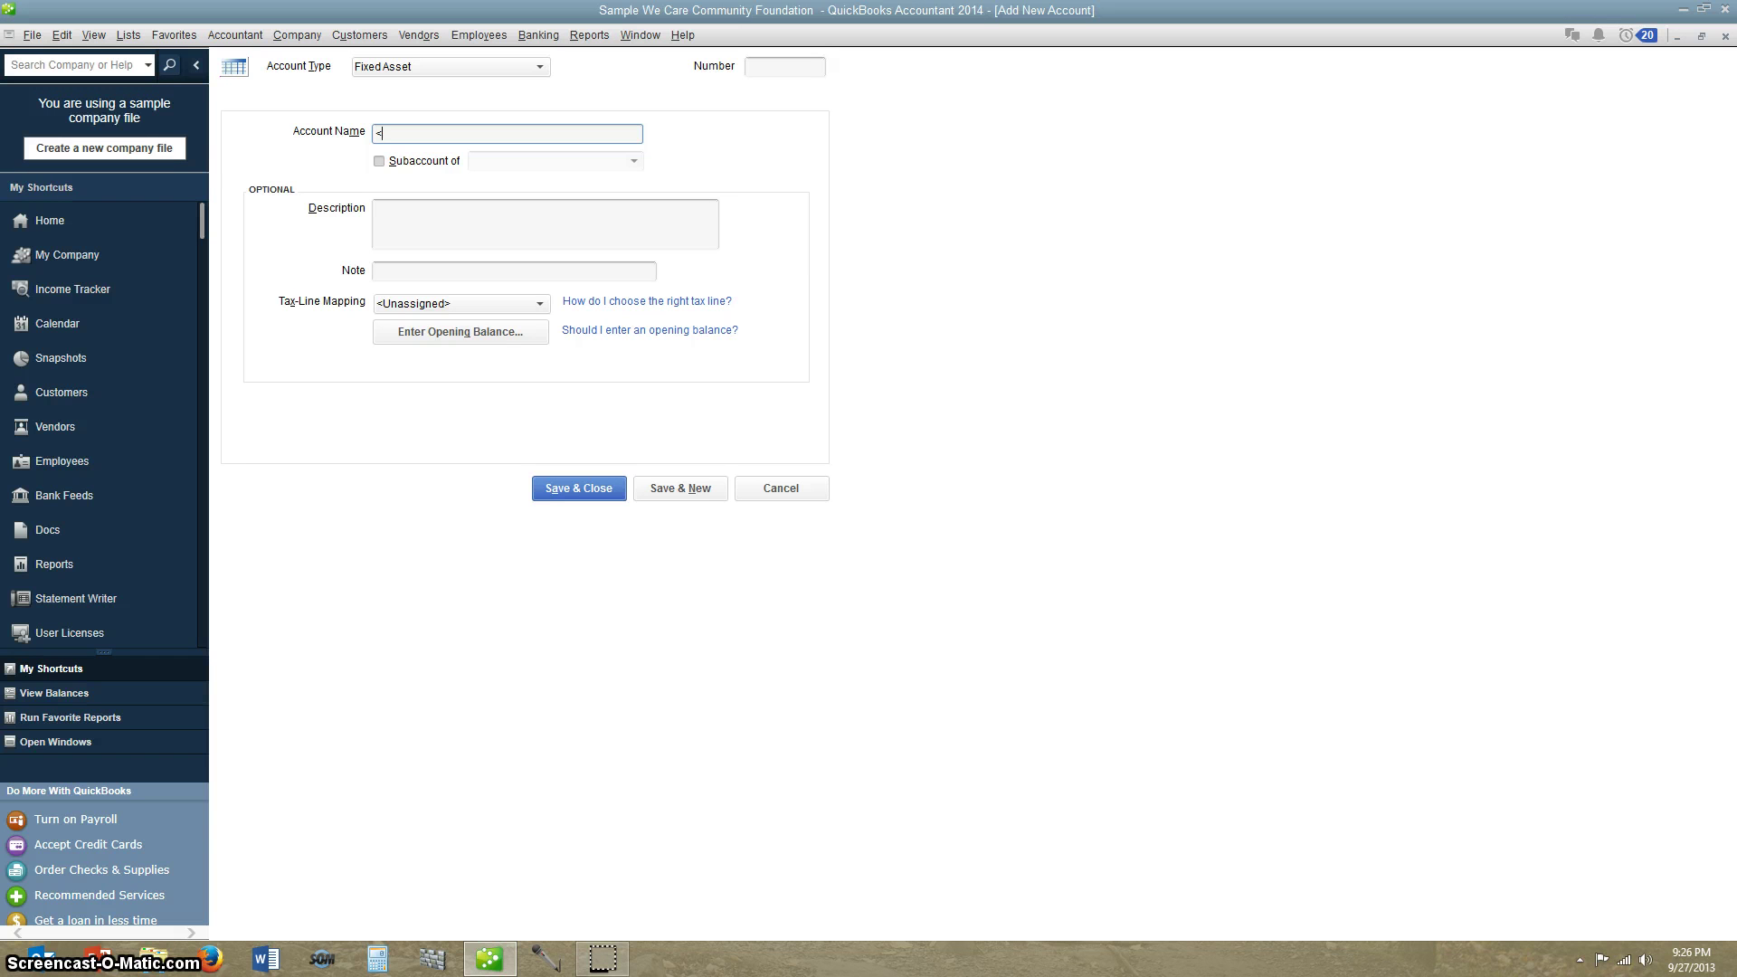
text(Less Accum Deprec)
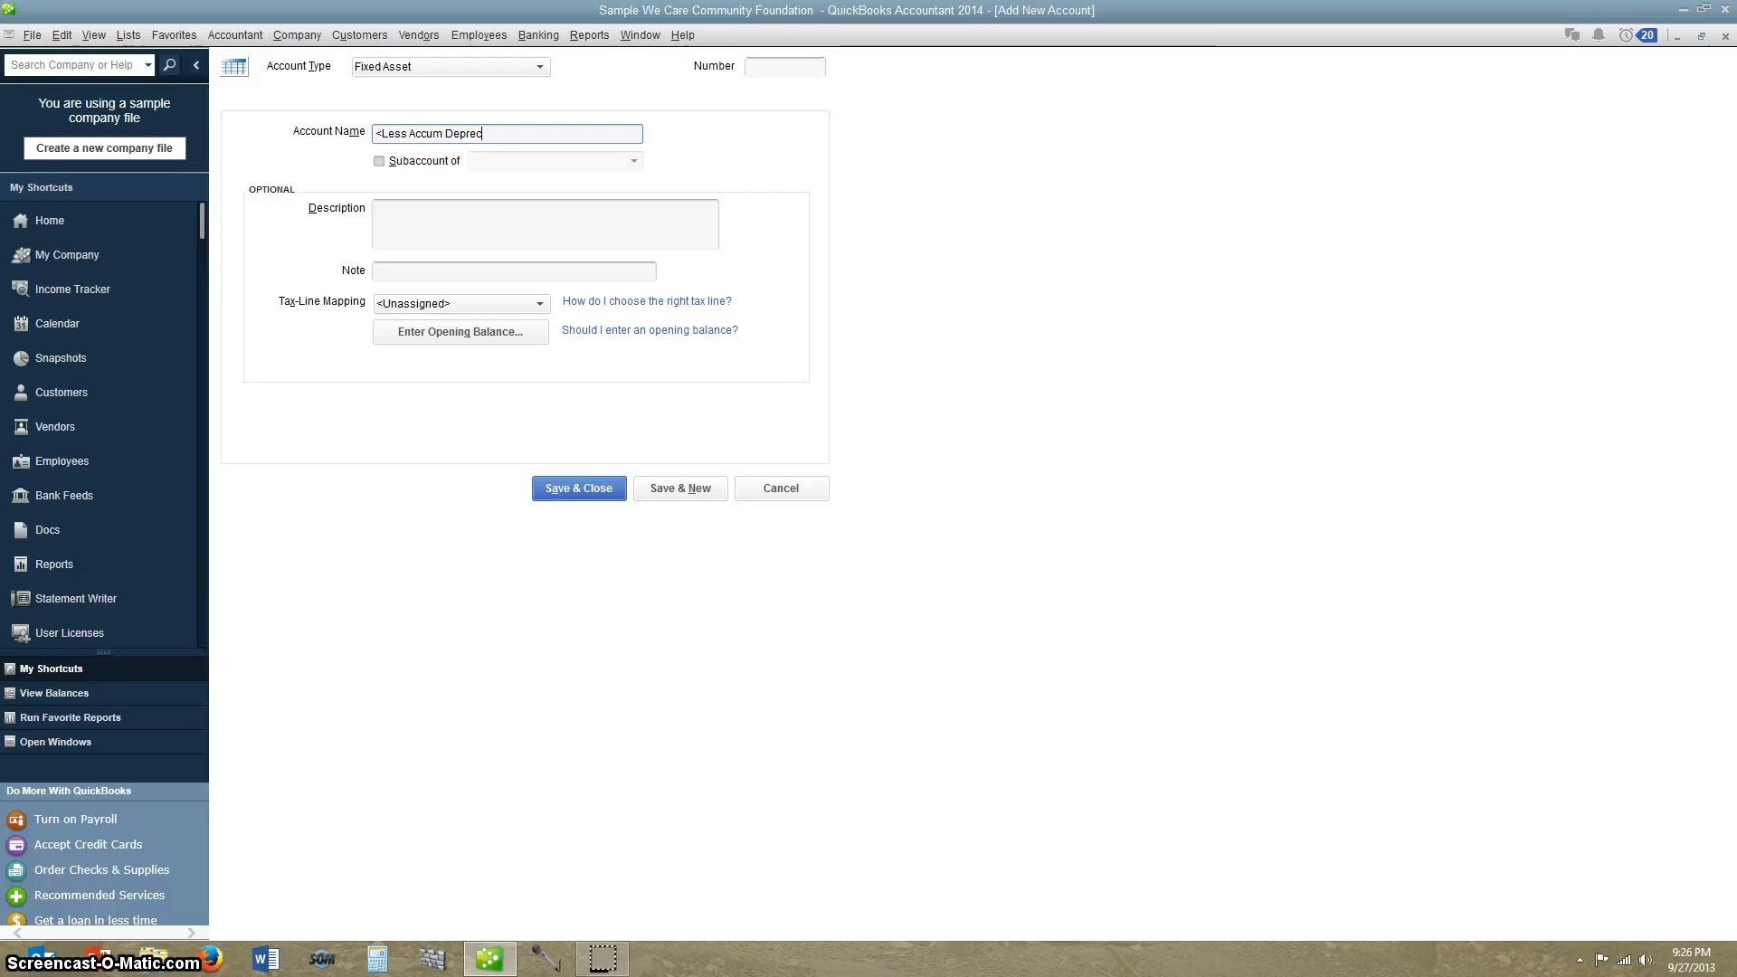
text(>)
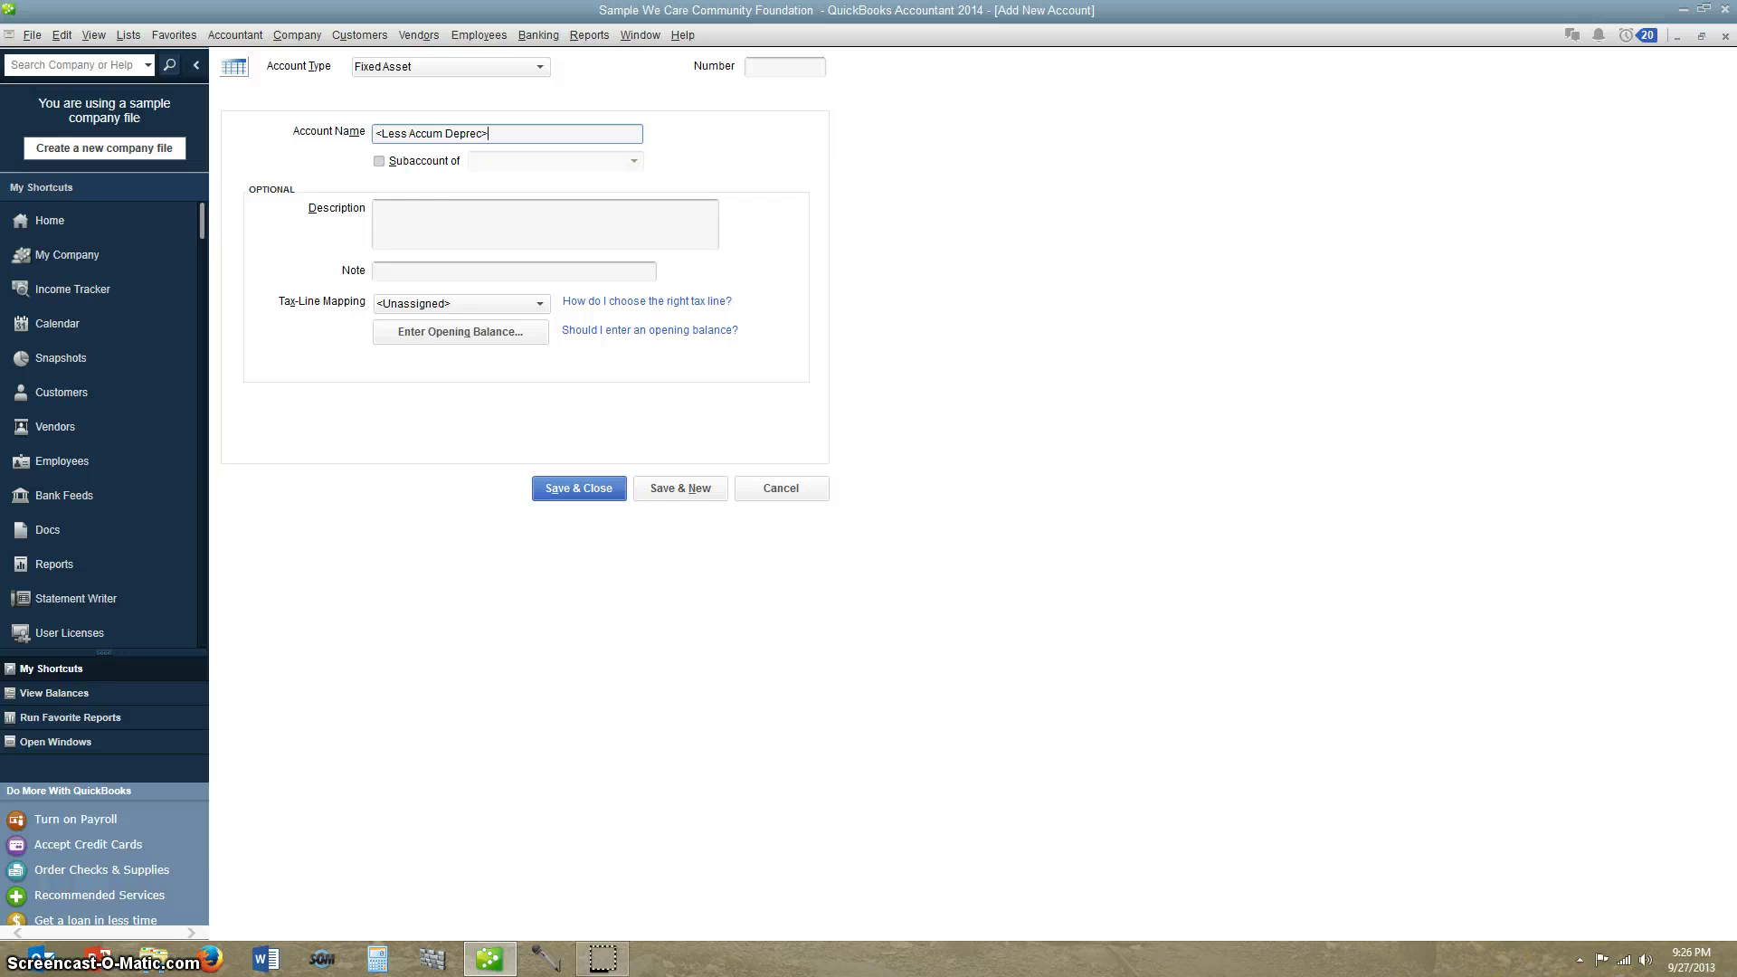
Make the accumulated depreciation account a subaccount of 1600 · Fixed Assets, give it number 1602, and save it.
click(378, 161)
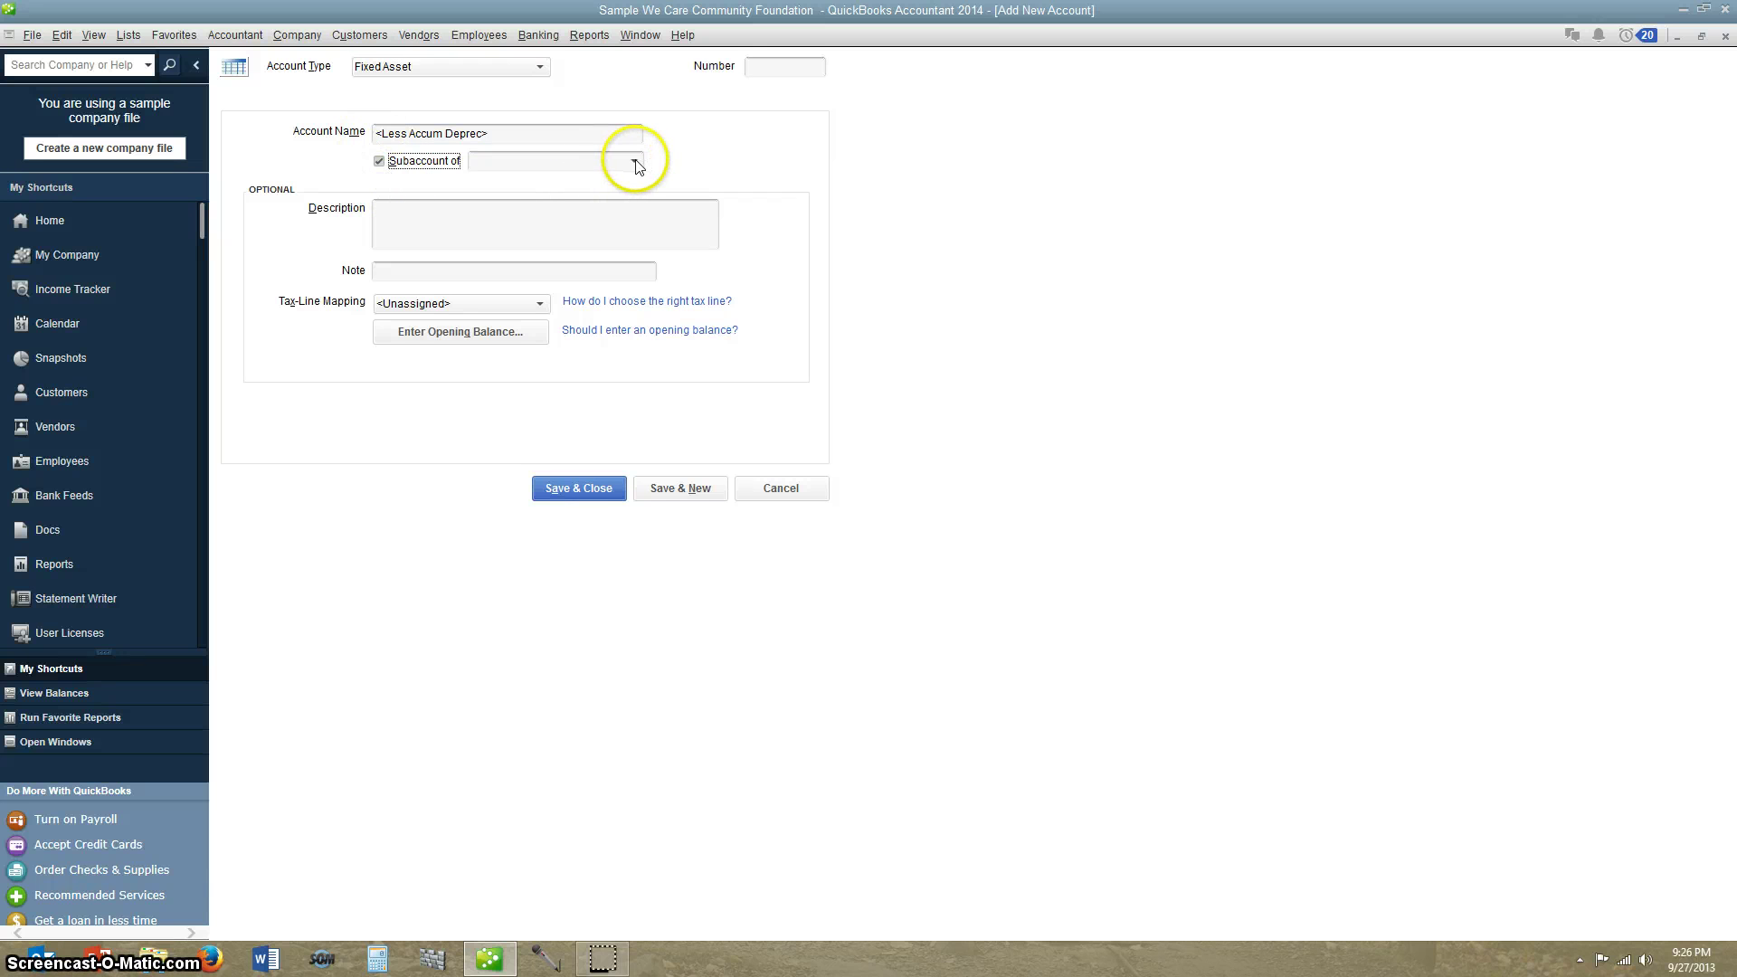
click(598, 161)
text(1600 · Fixed Assets)
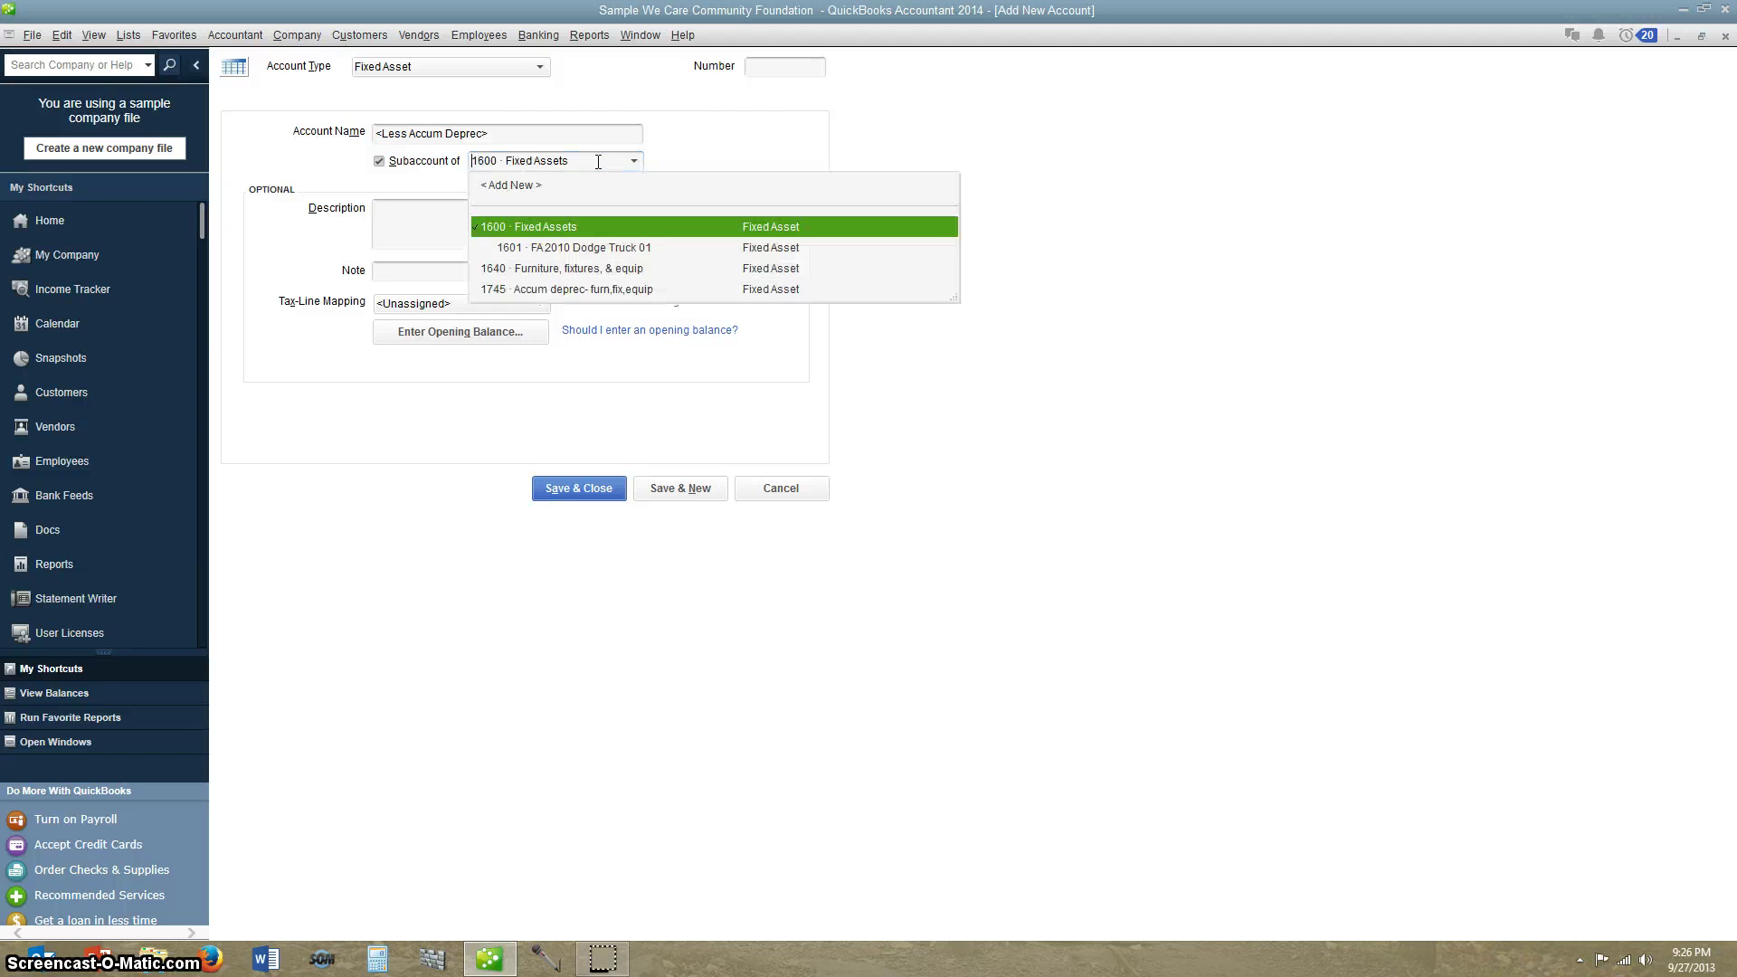
click(584, 230)
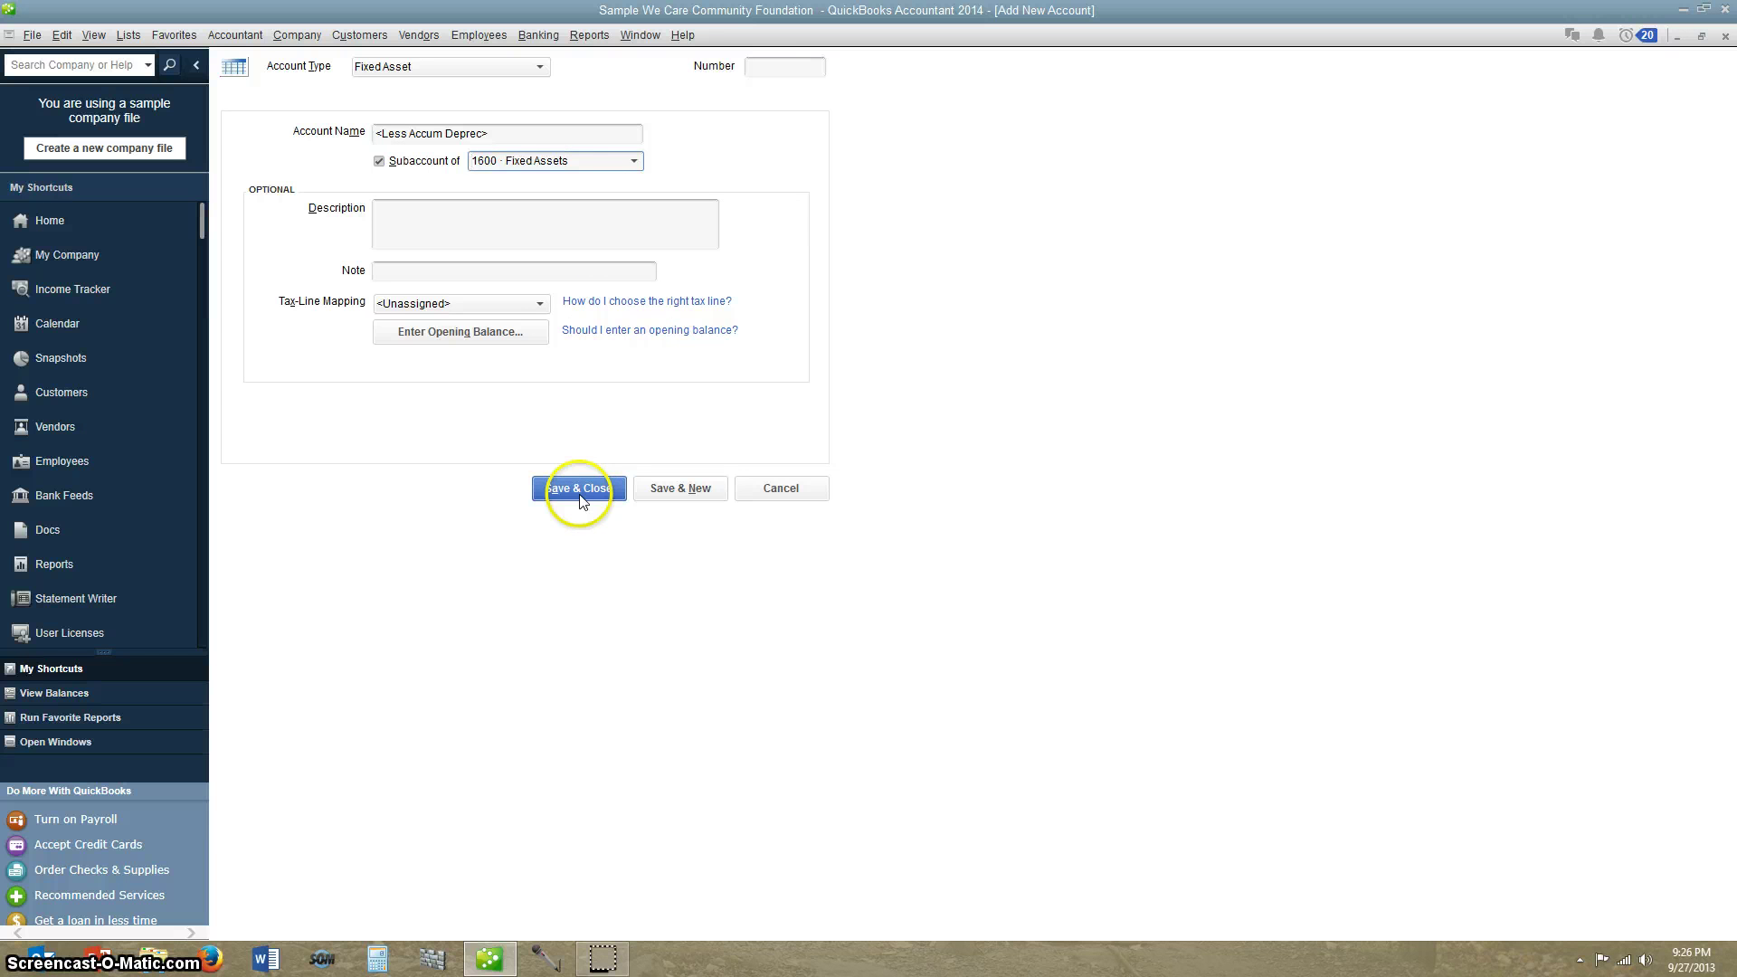
click(783, 67)
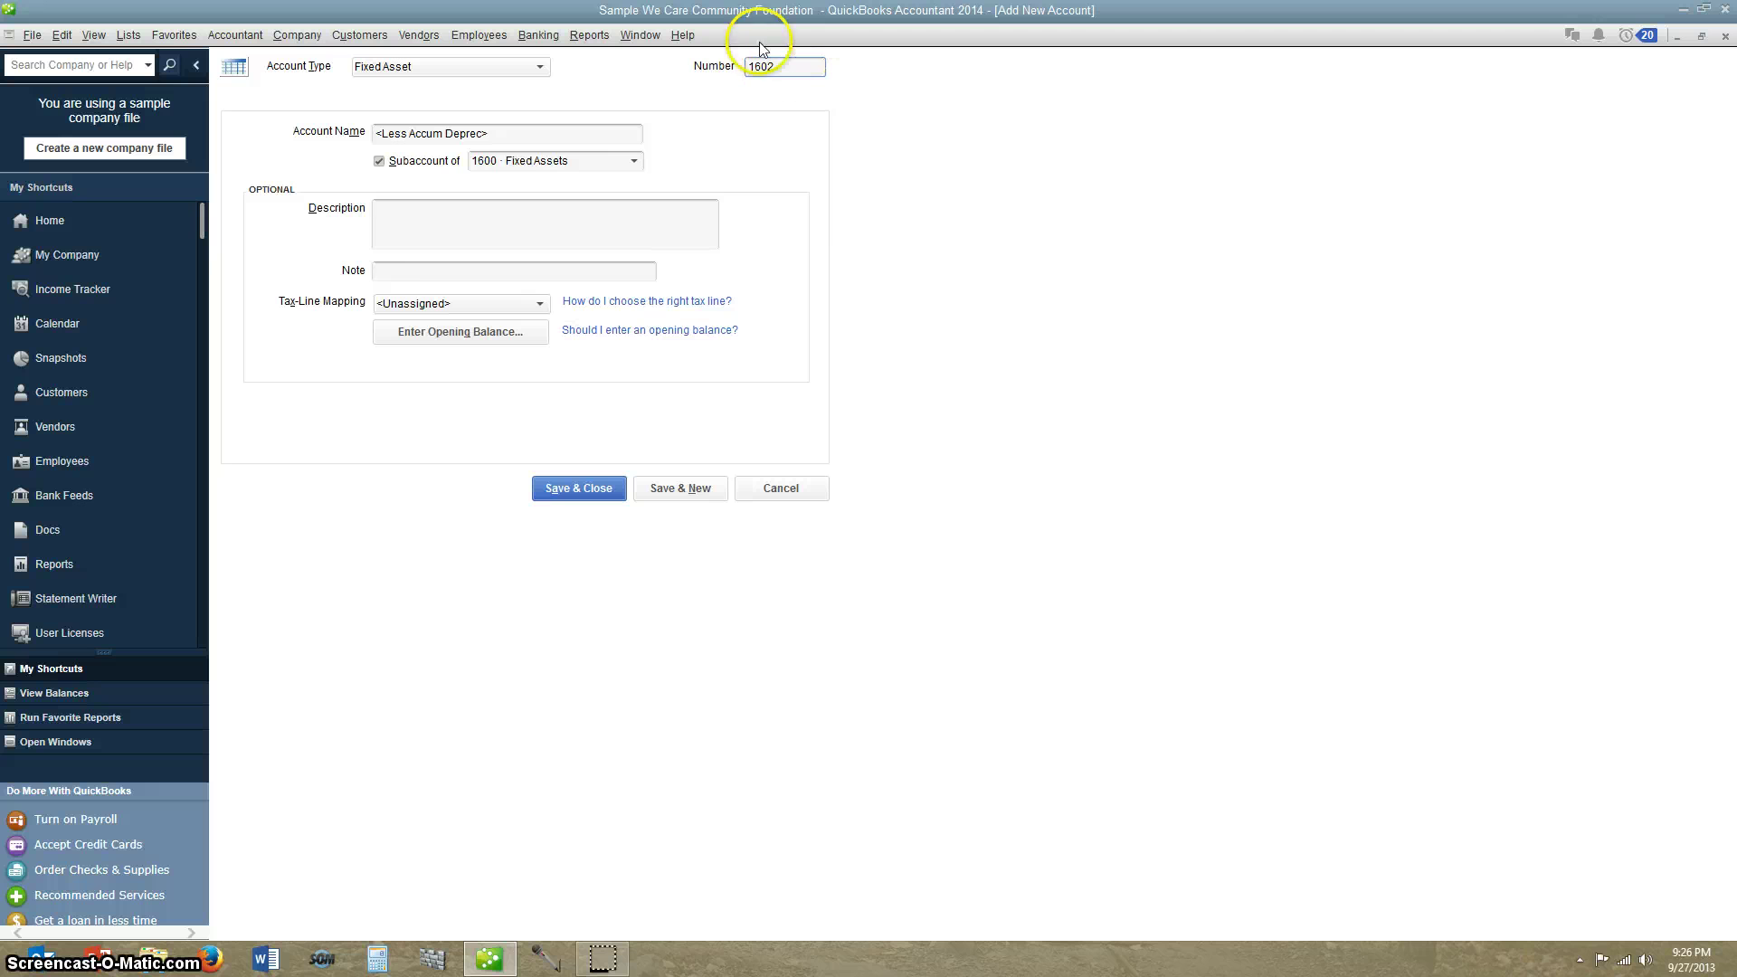
click(583, 486)
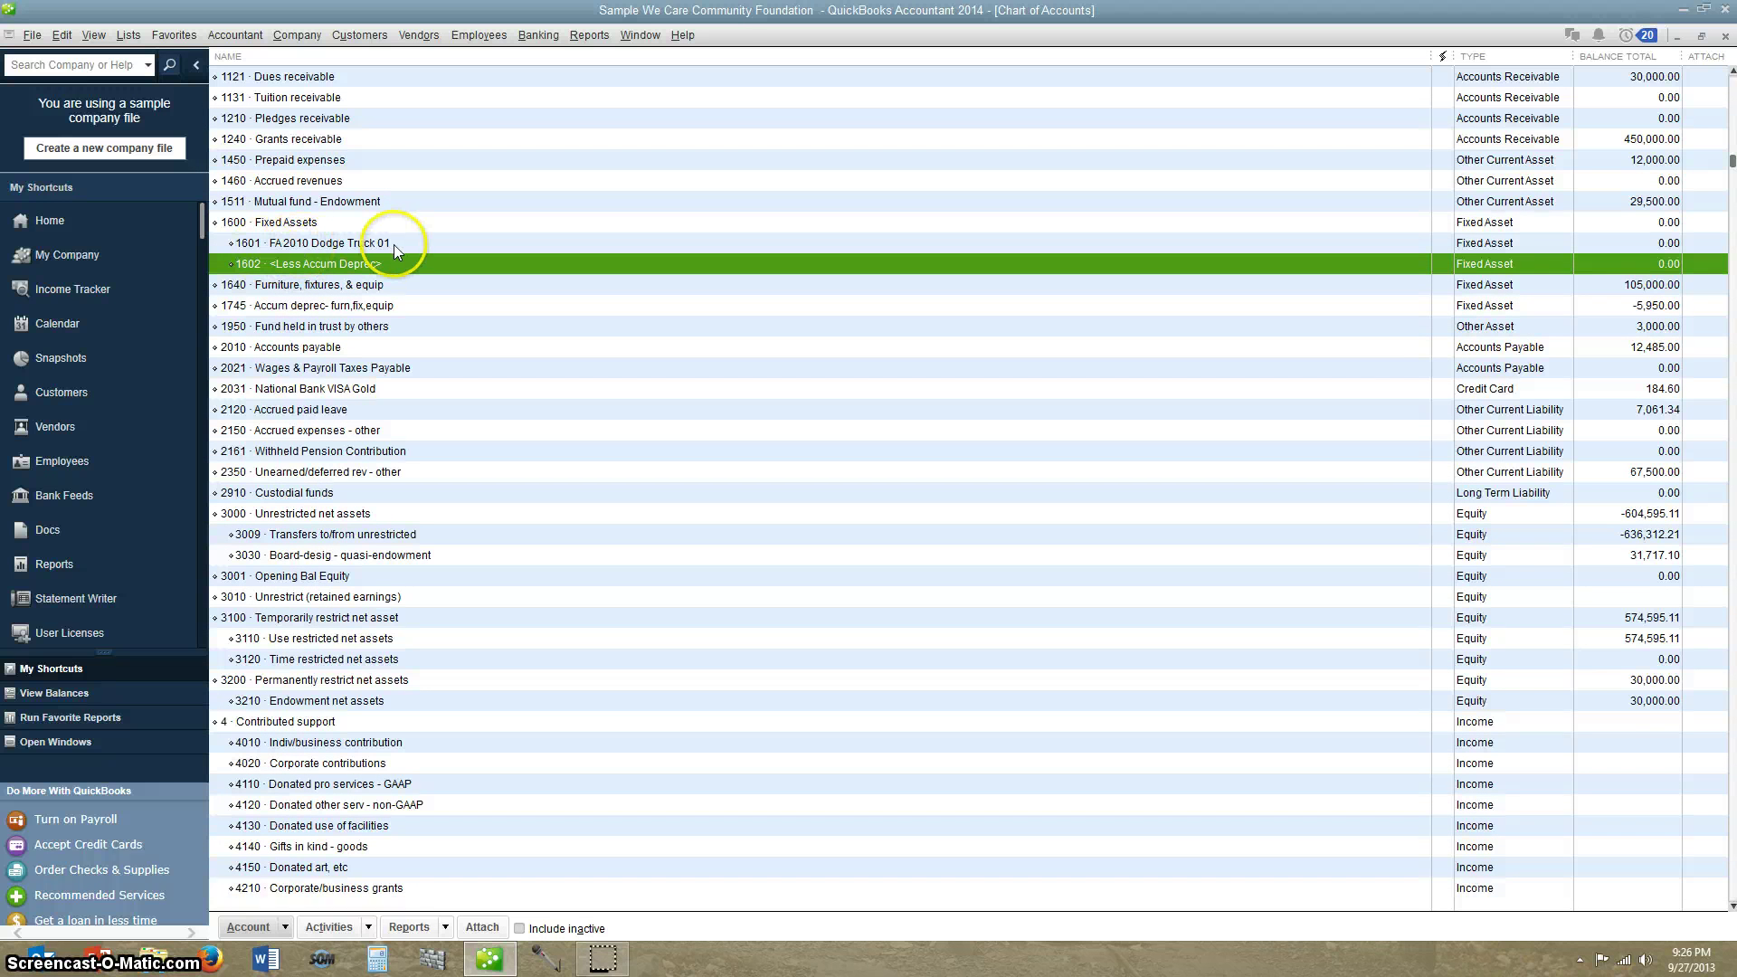
Start a new account of type Expense and name it Depreciation Expense Vehicles.
scroll(712, 589, down, 1)
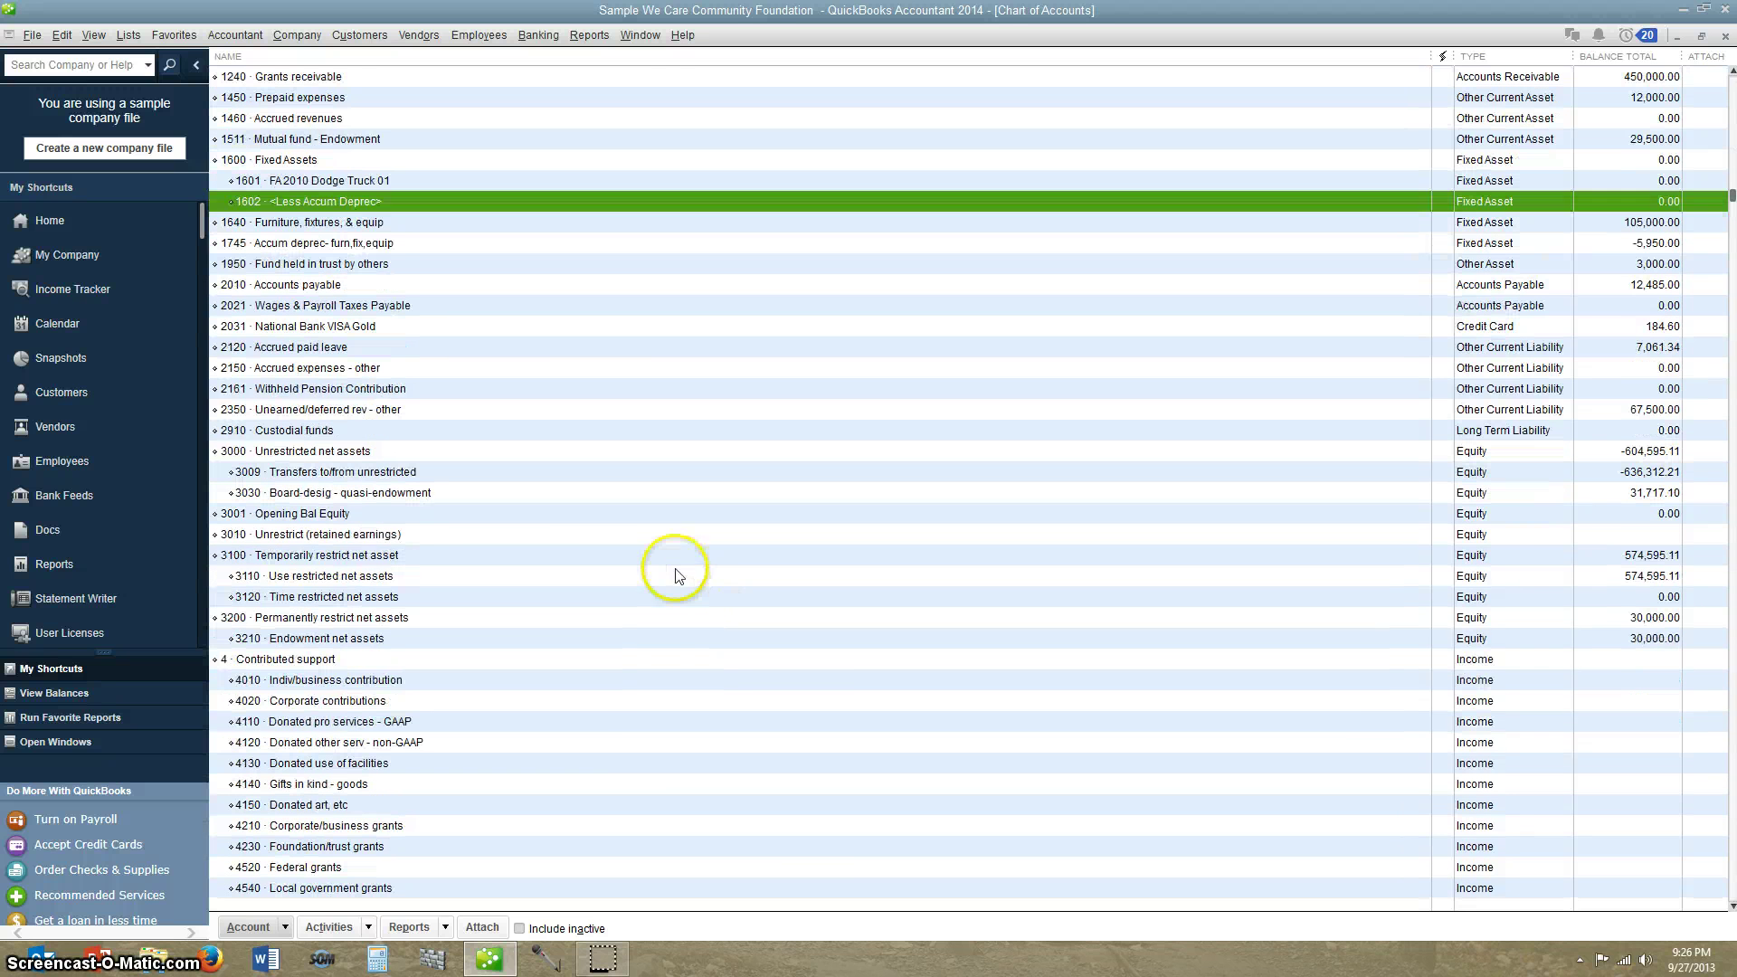
right_click(595, 534)
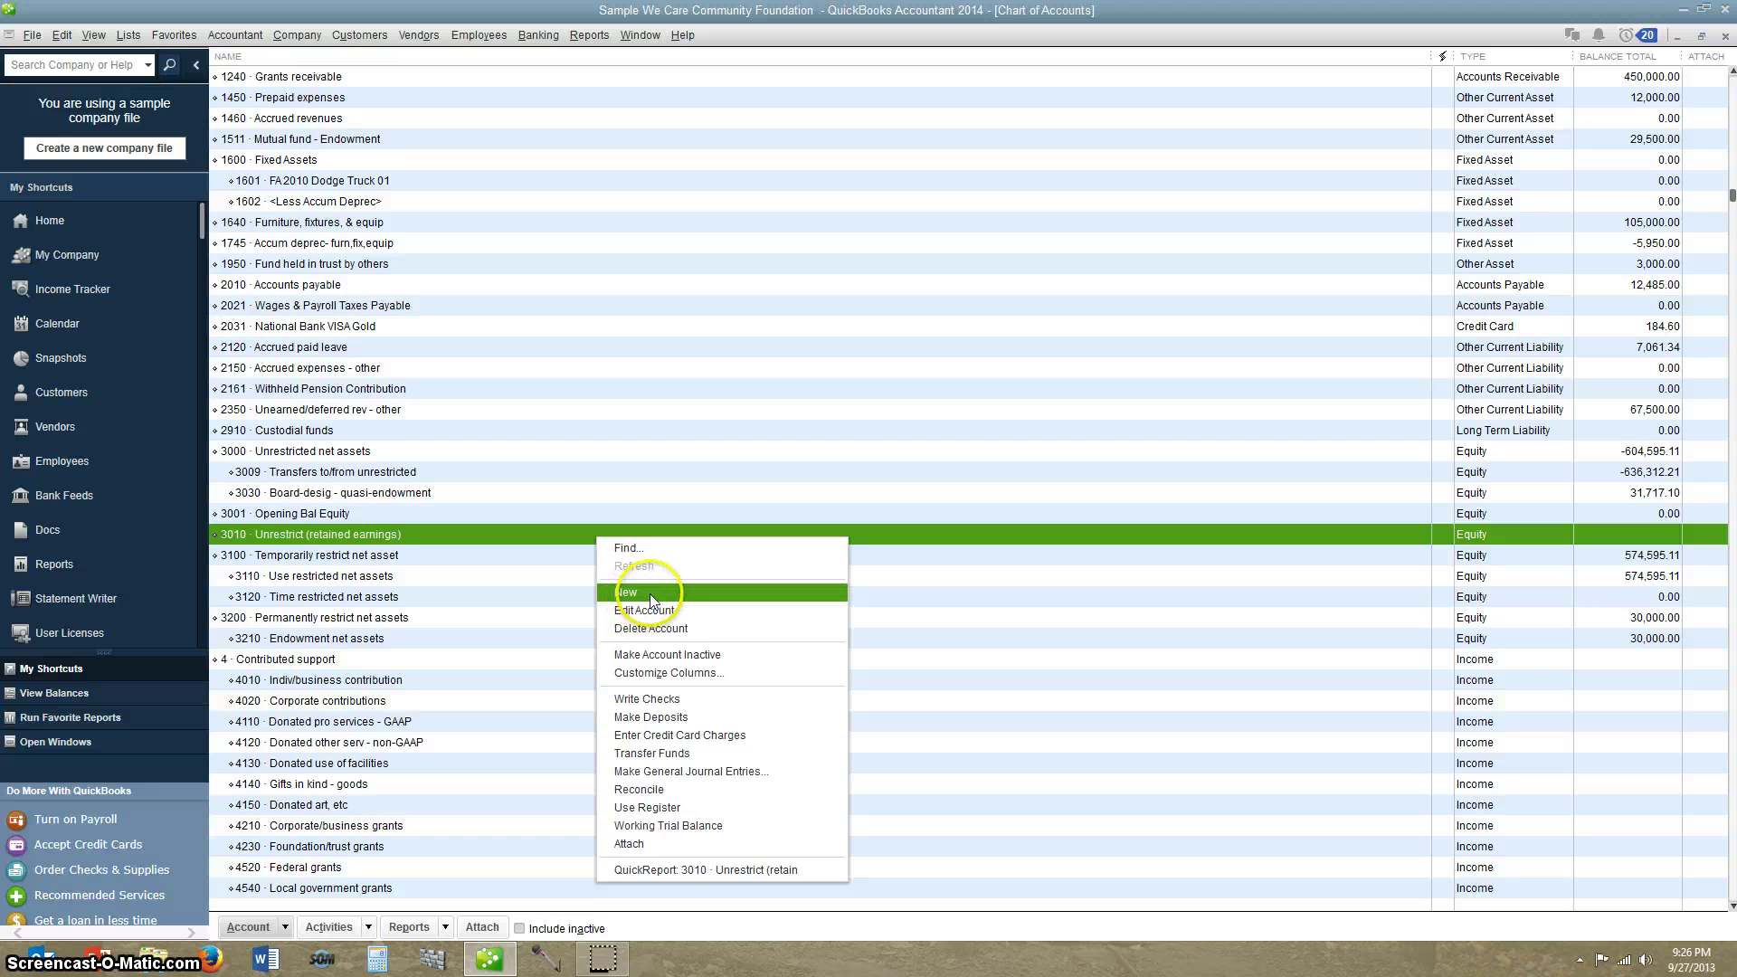
click(629, 593)
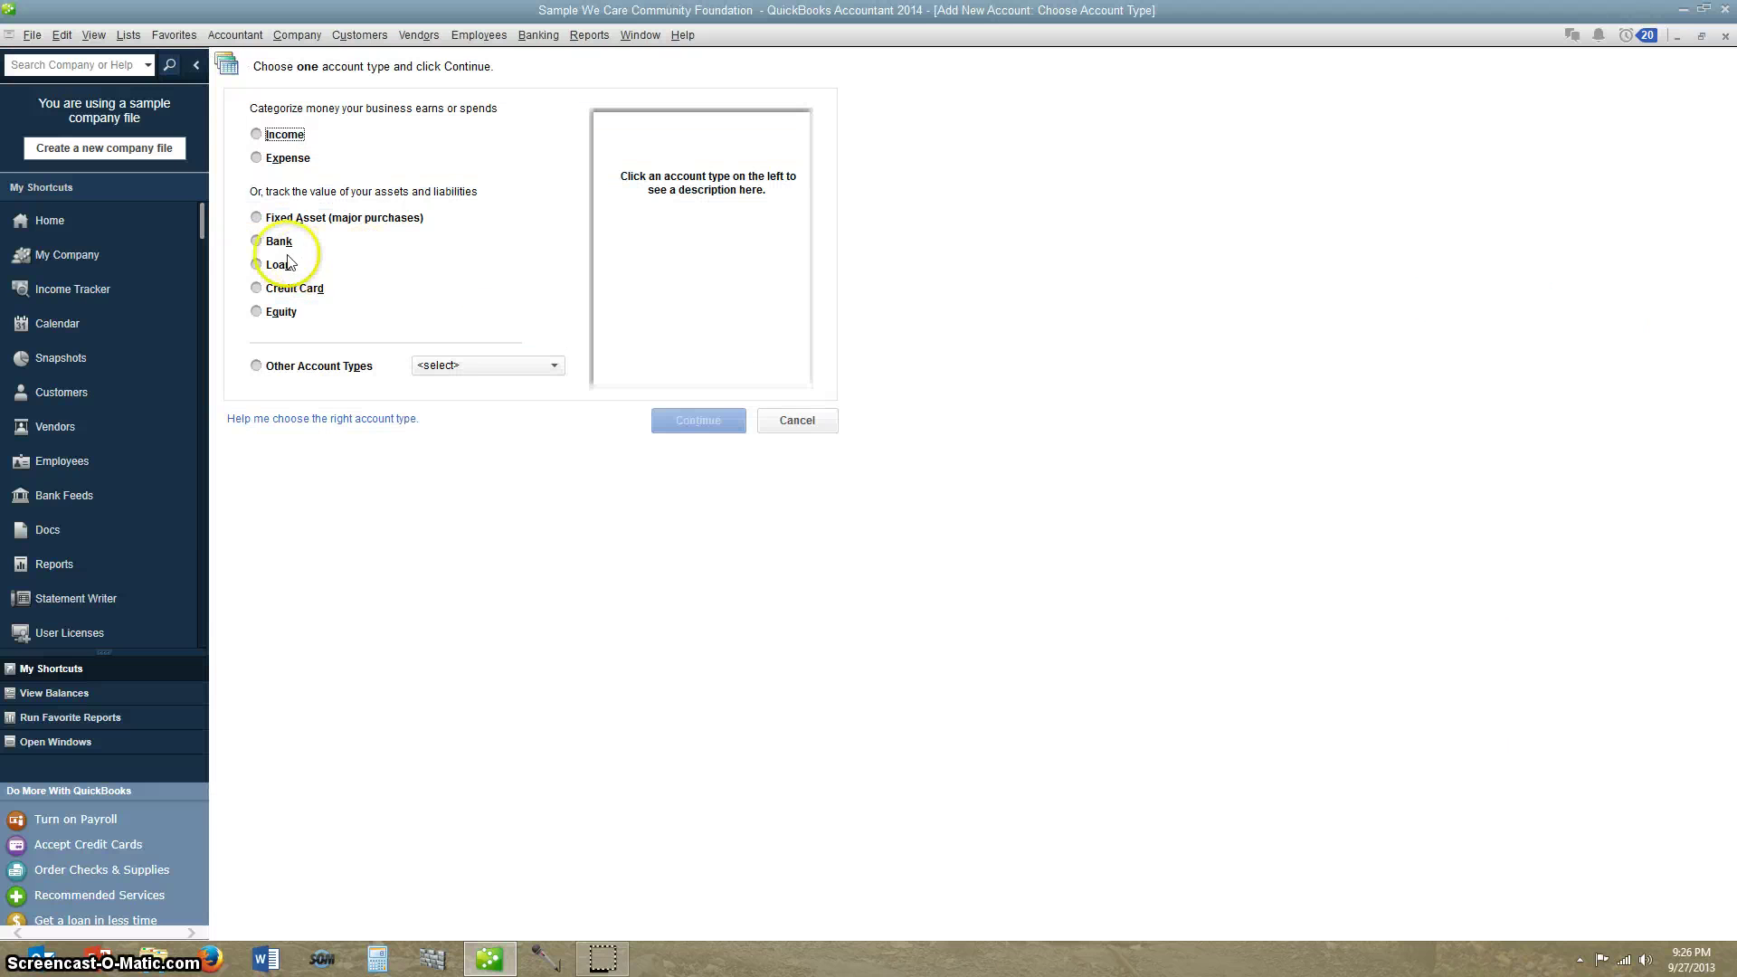
click(255, 157)
click(659, 423)
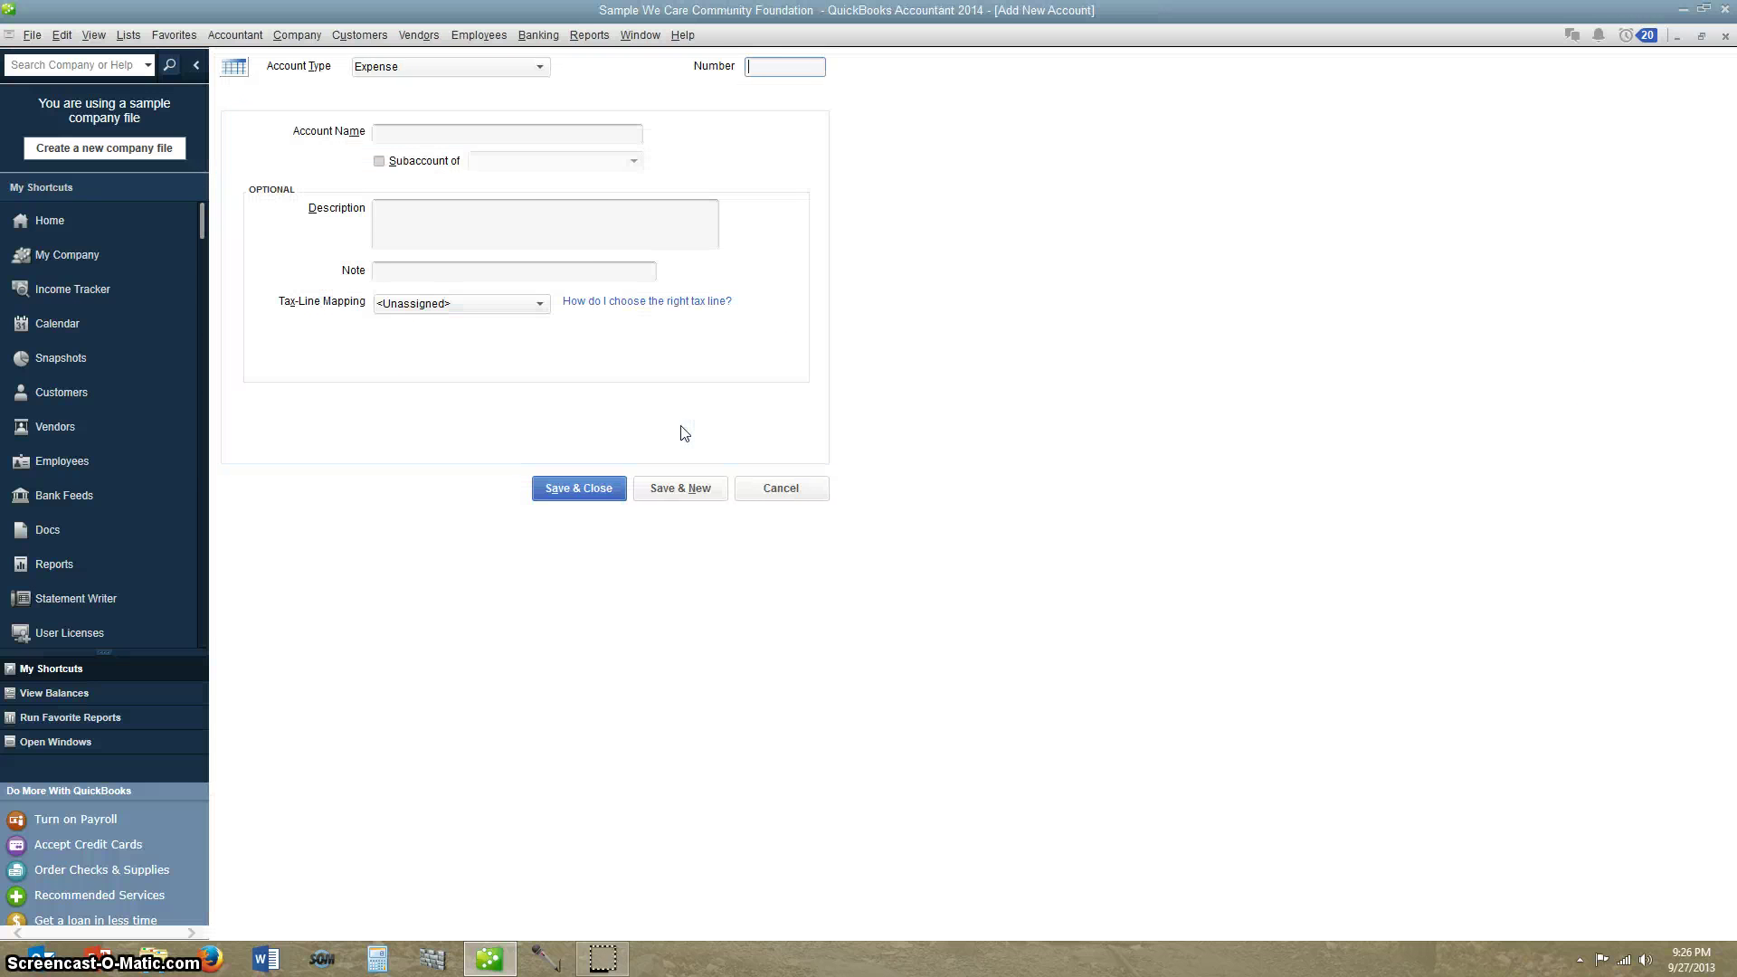
click(486, 133)
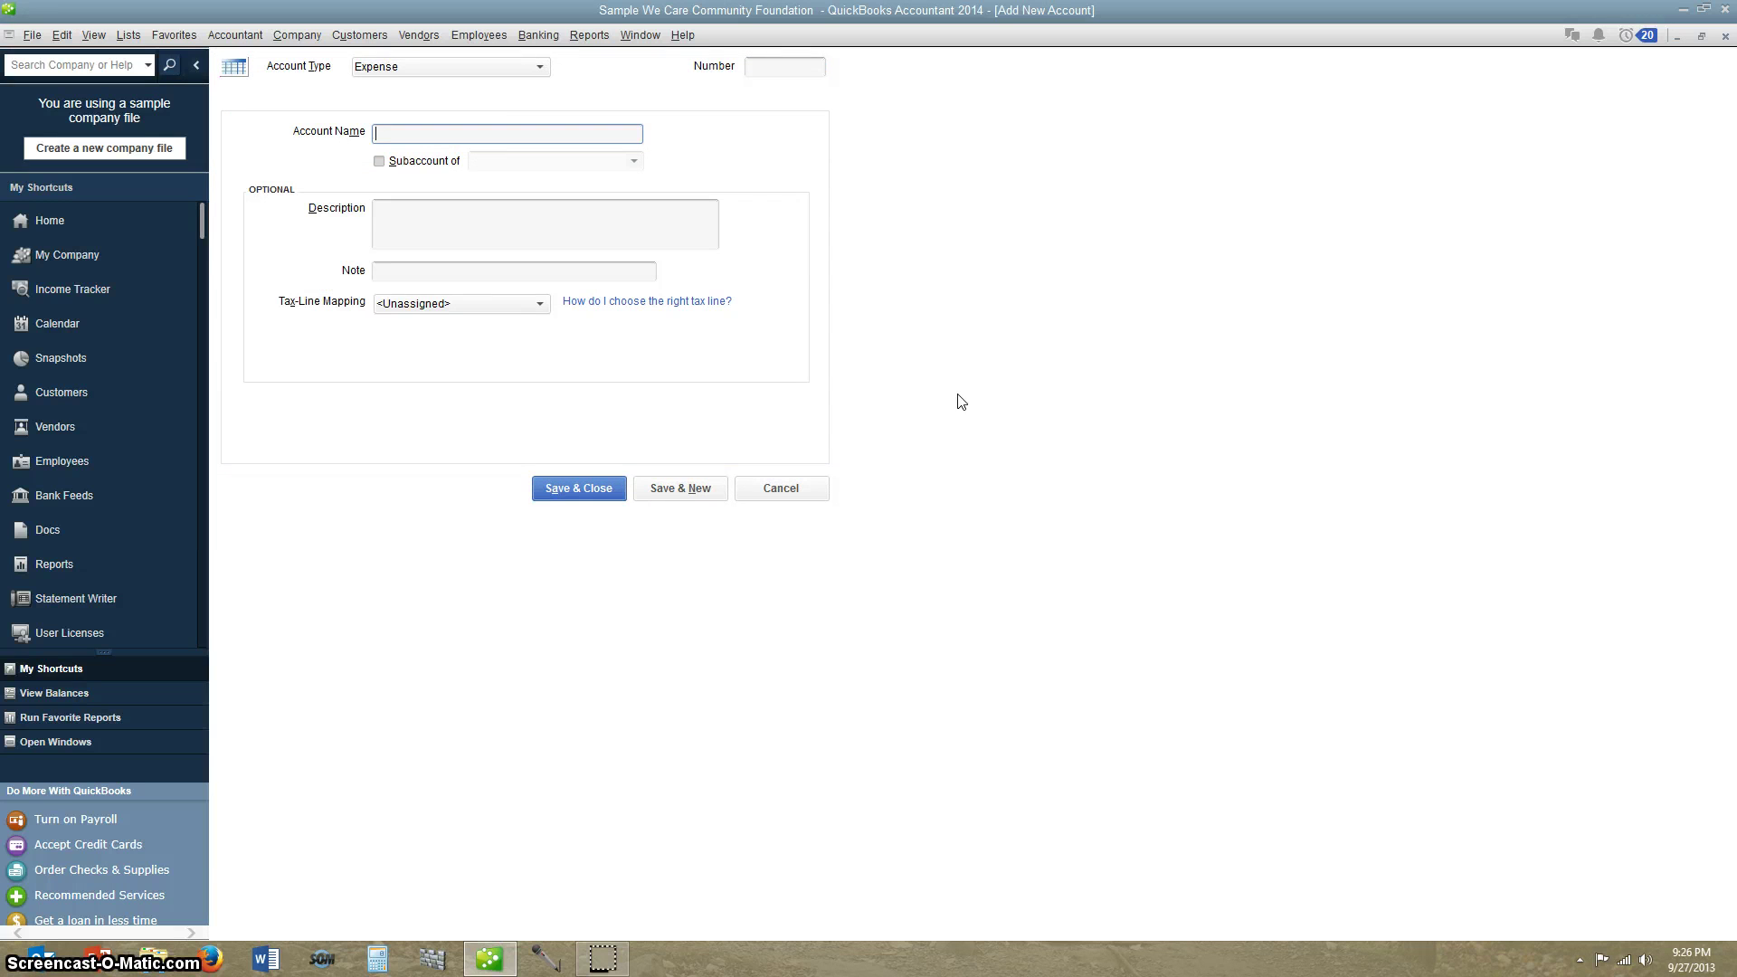
text(Depreciation Expense Vehicles)
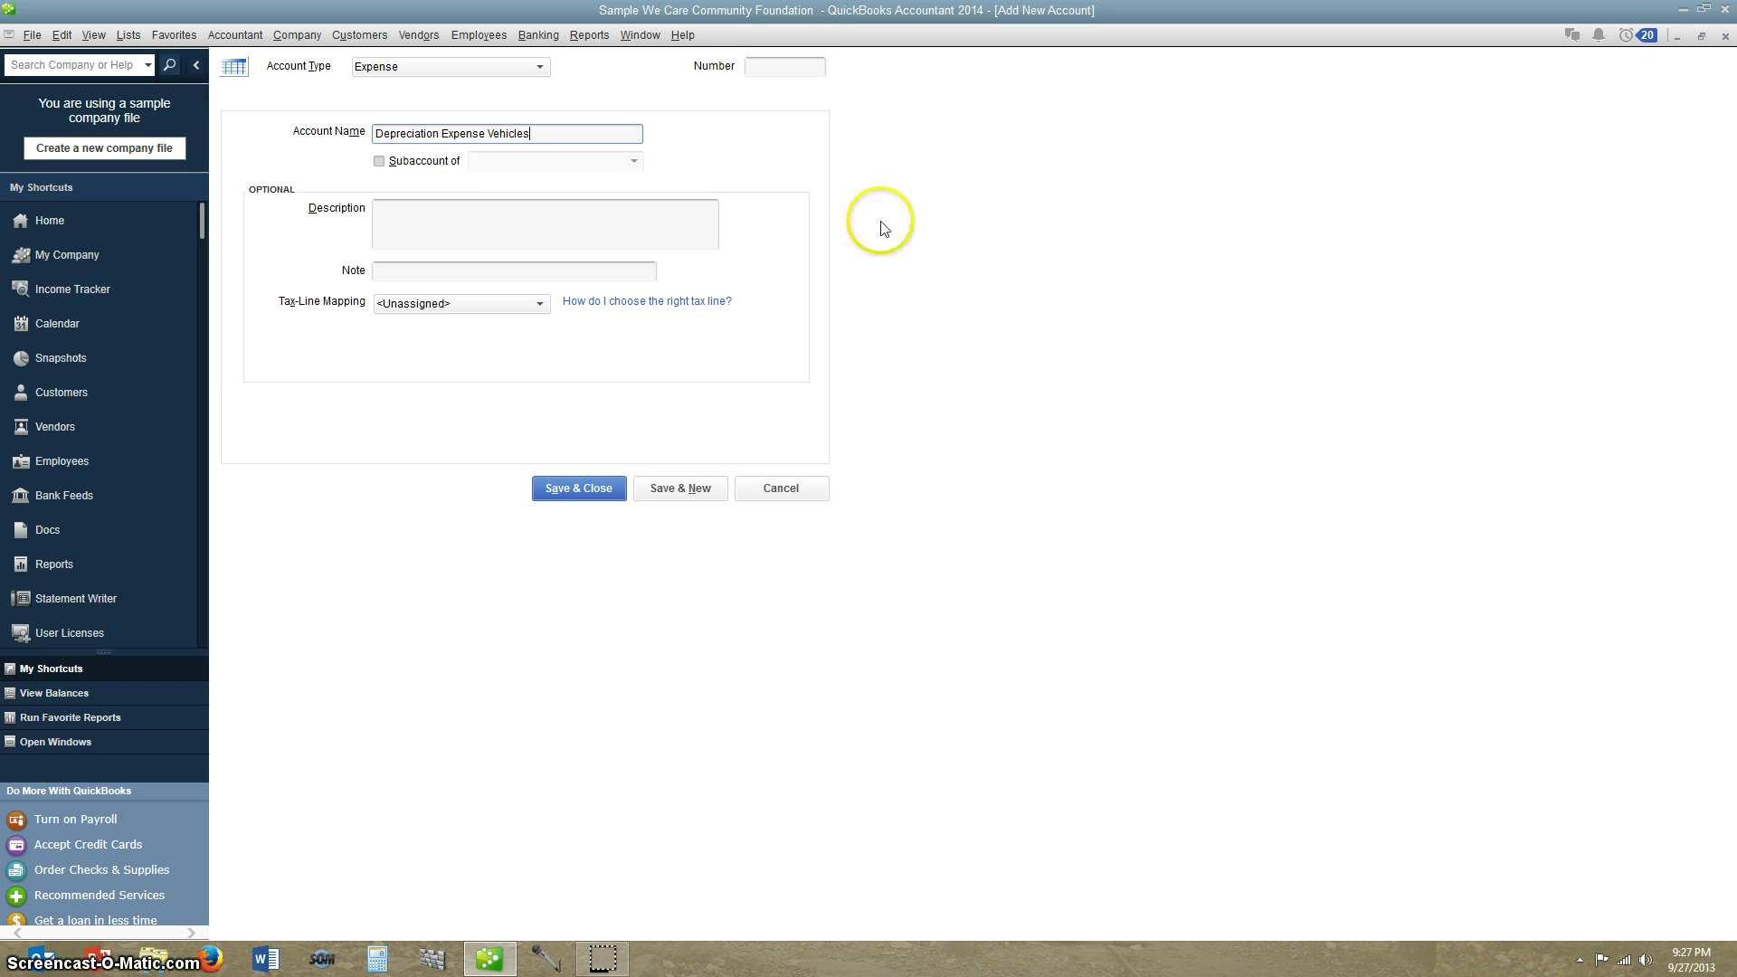
Make the vehicle depreciation account a subaccount of 8400 · Depreciation & amortization exp, assign number 8470, and save it.
click(380, 162)
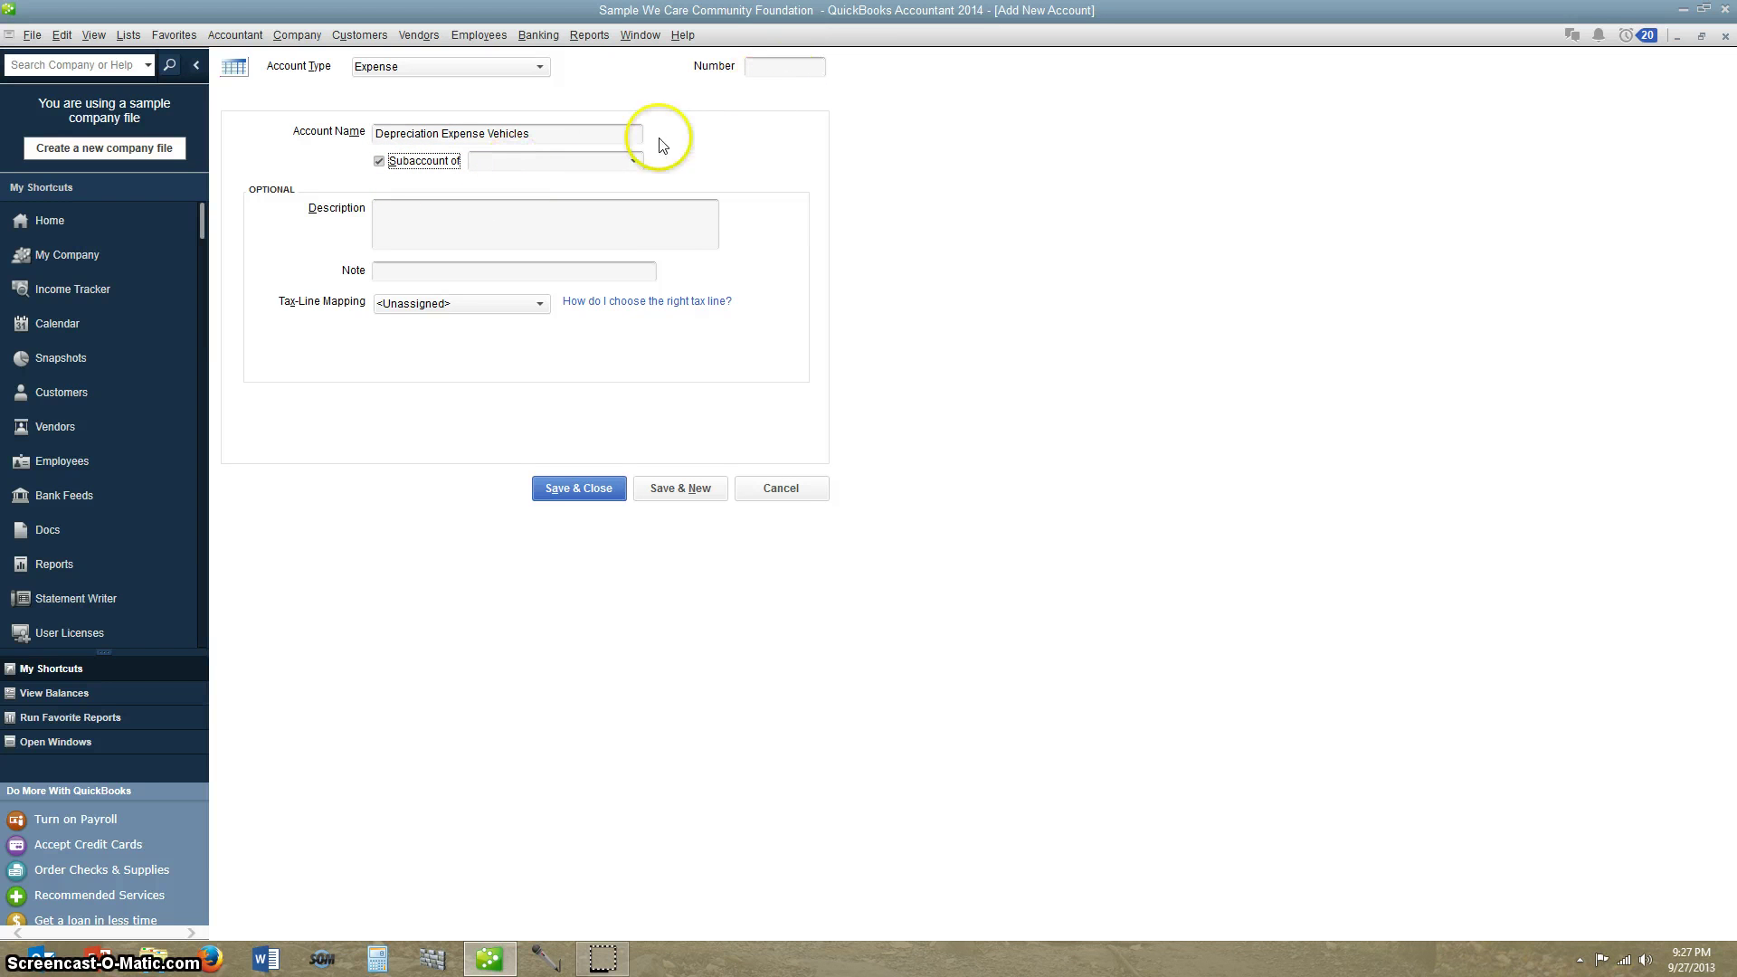
click(582, 155)
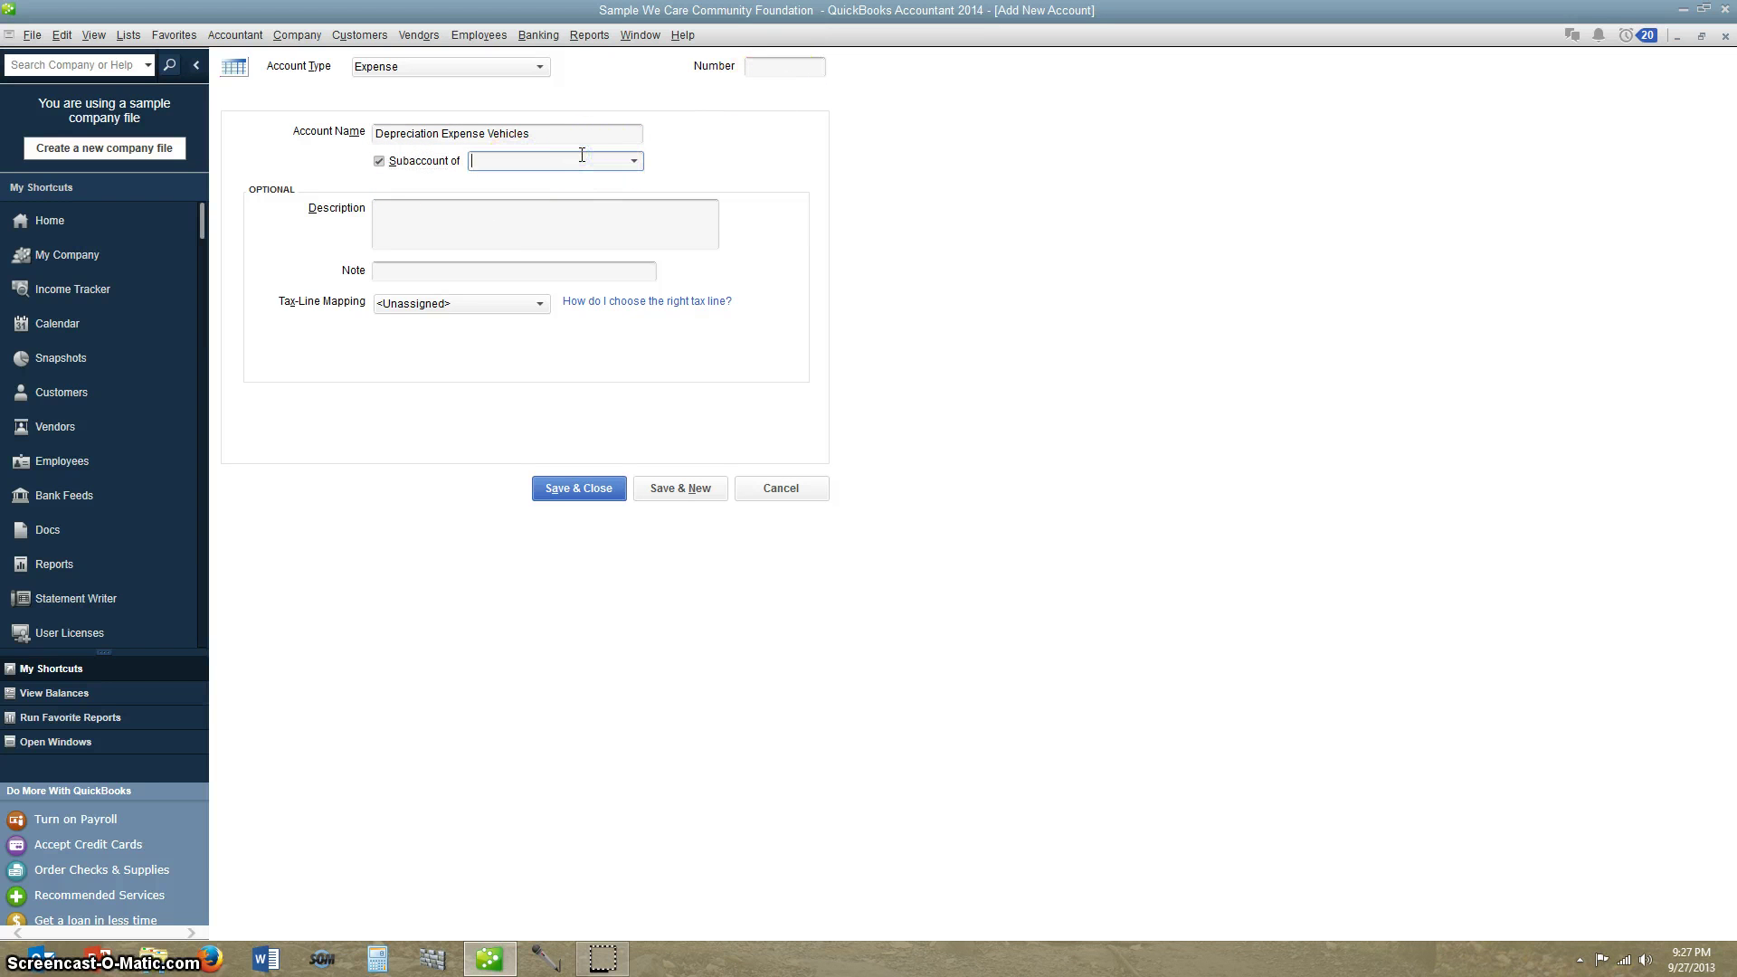
text(D)
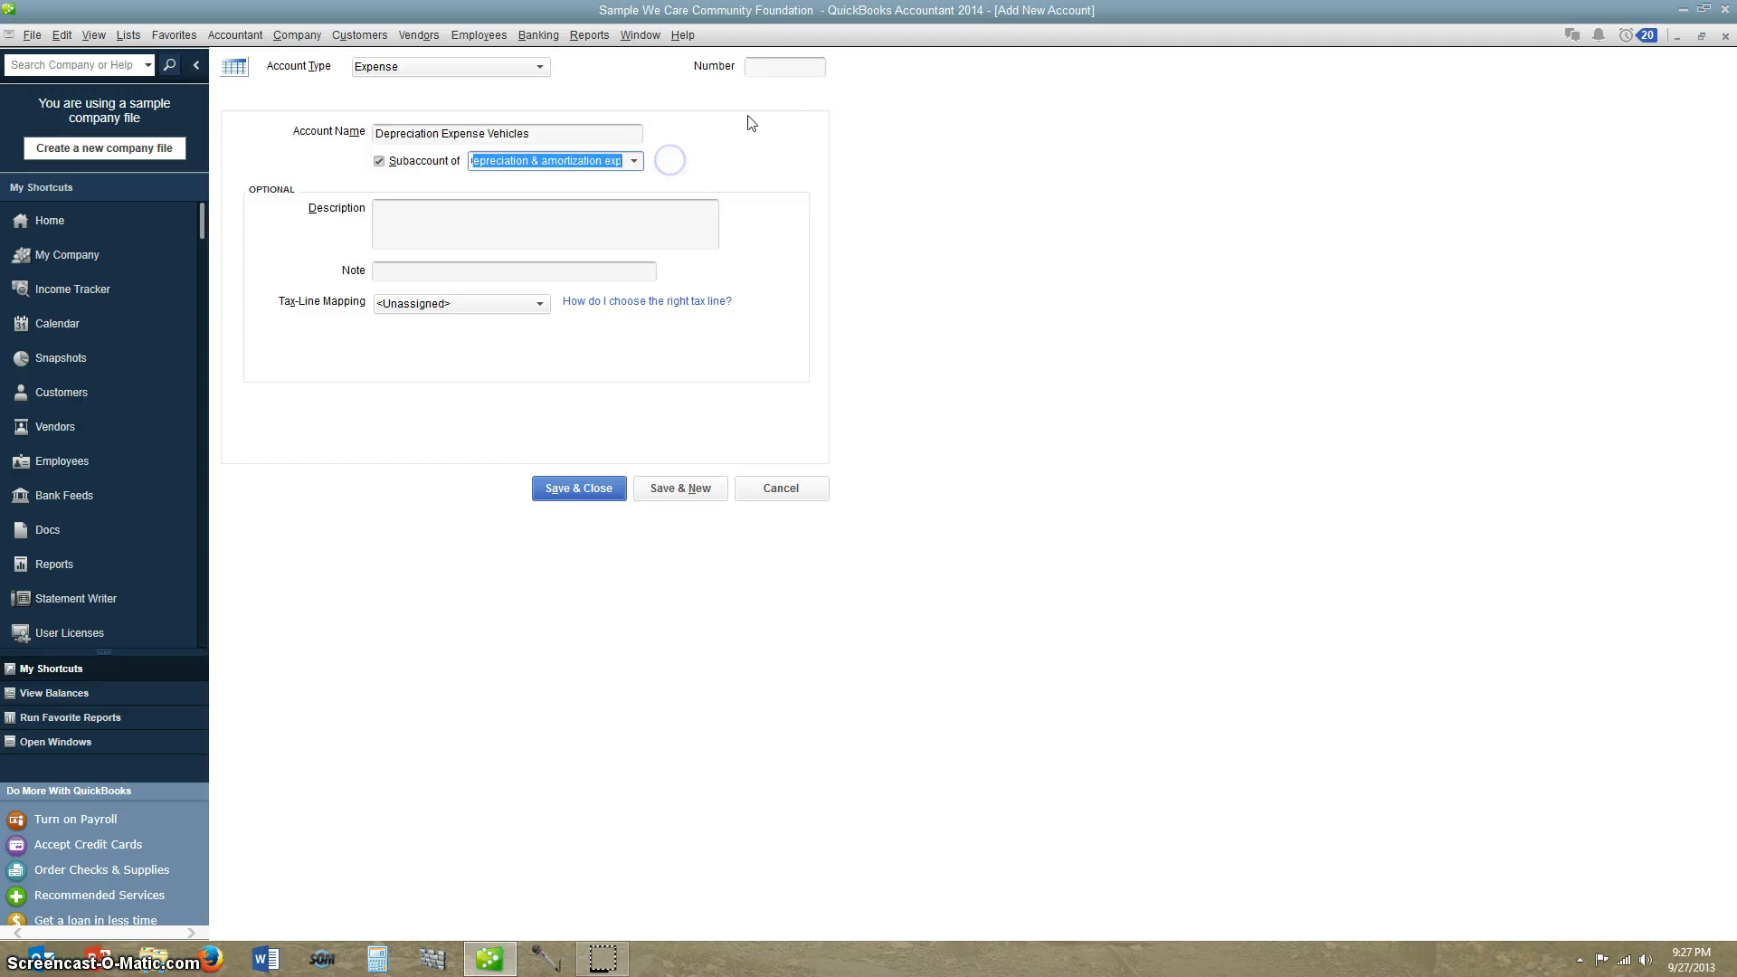
click(776, 69)
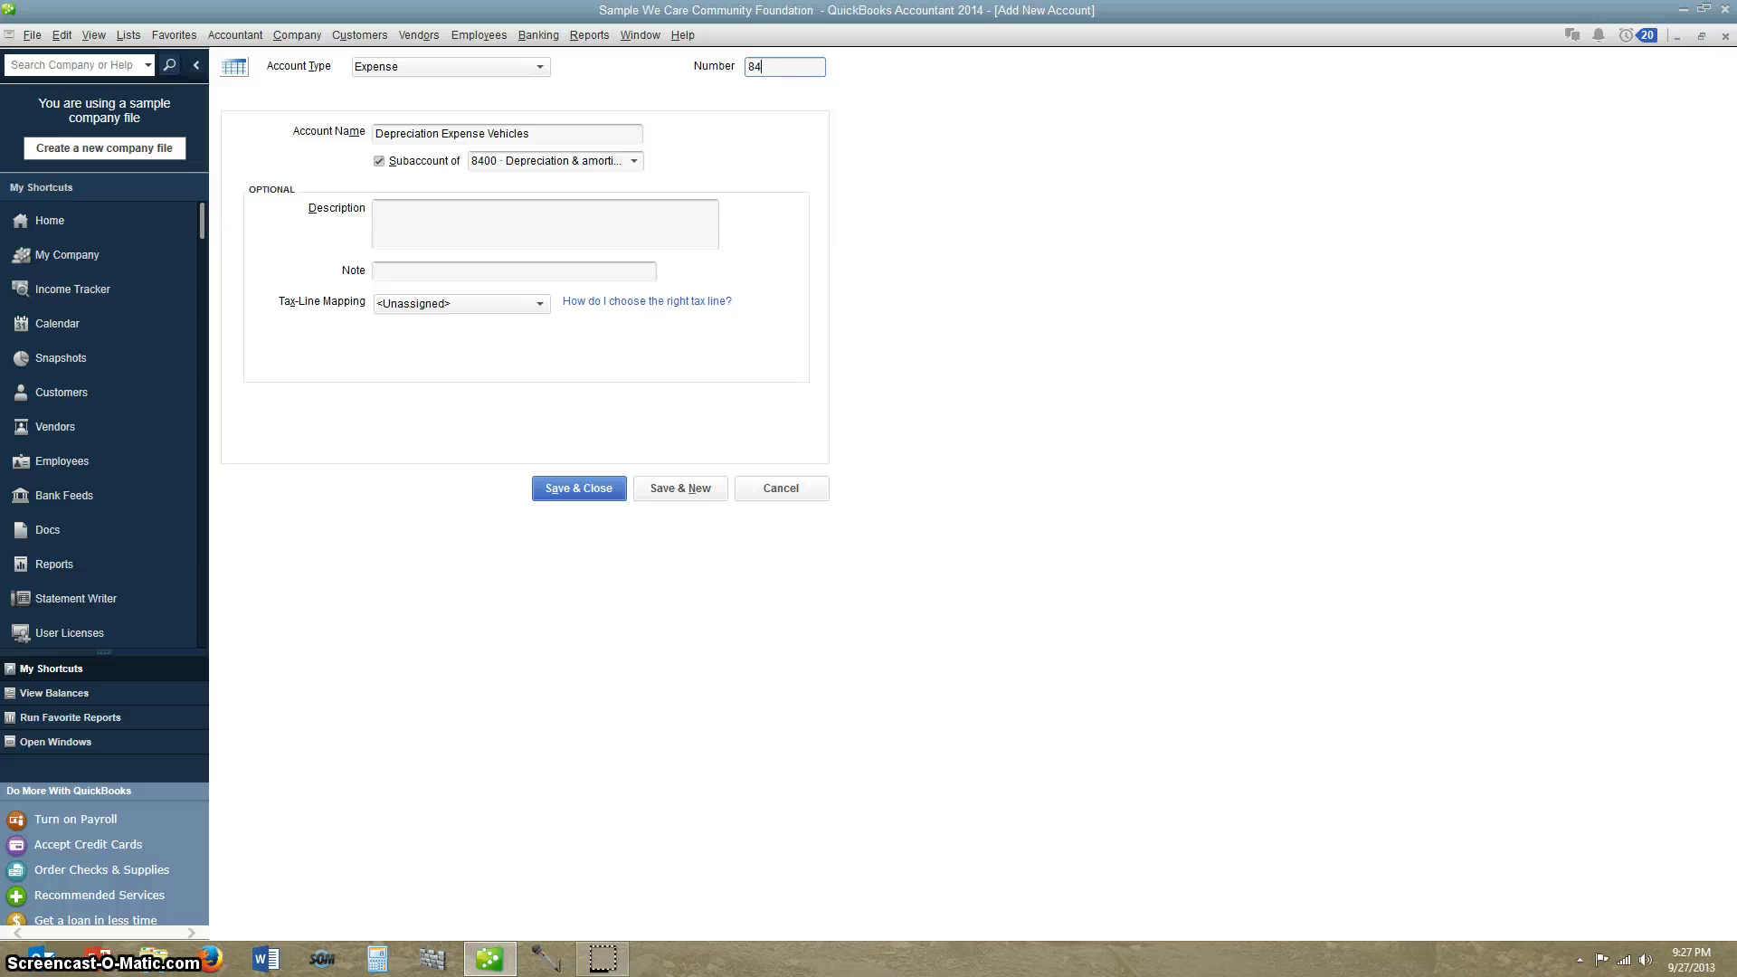
text(8470)
click(564, 486)
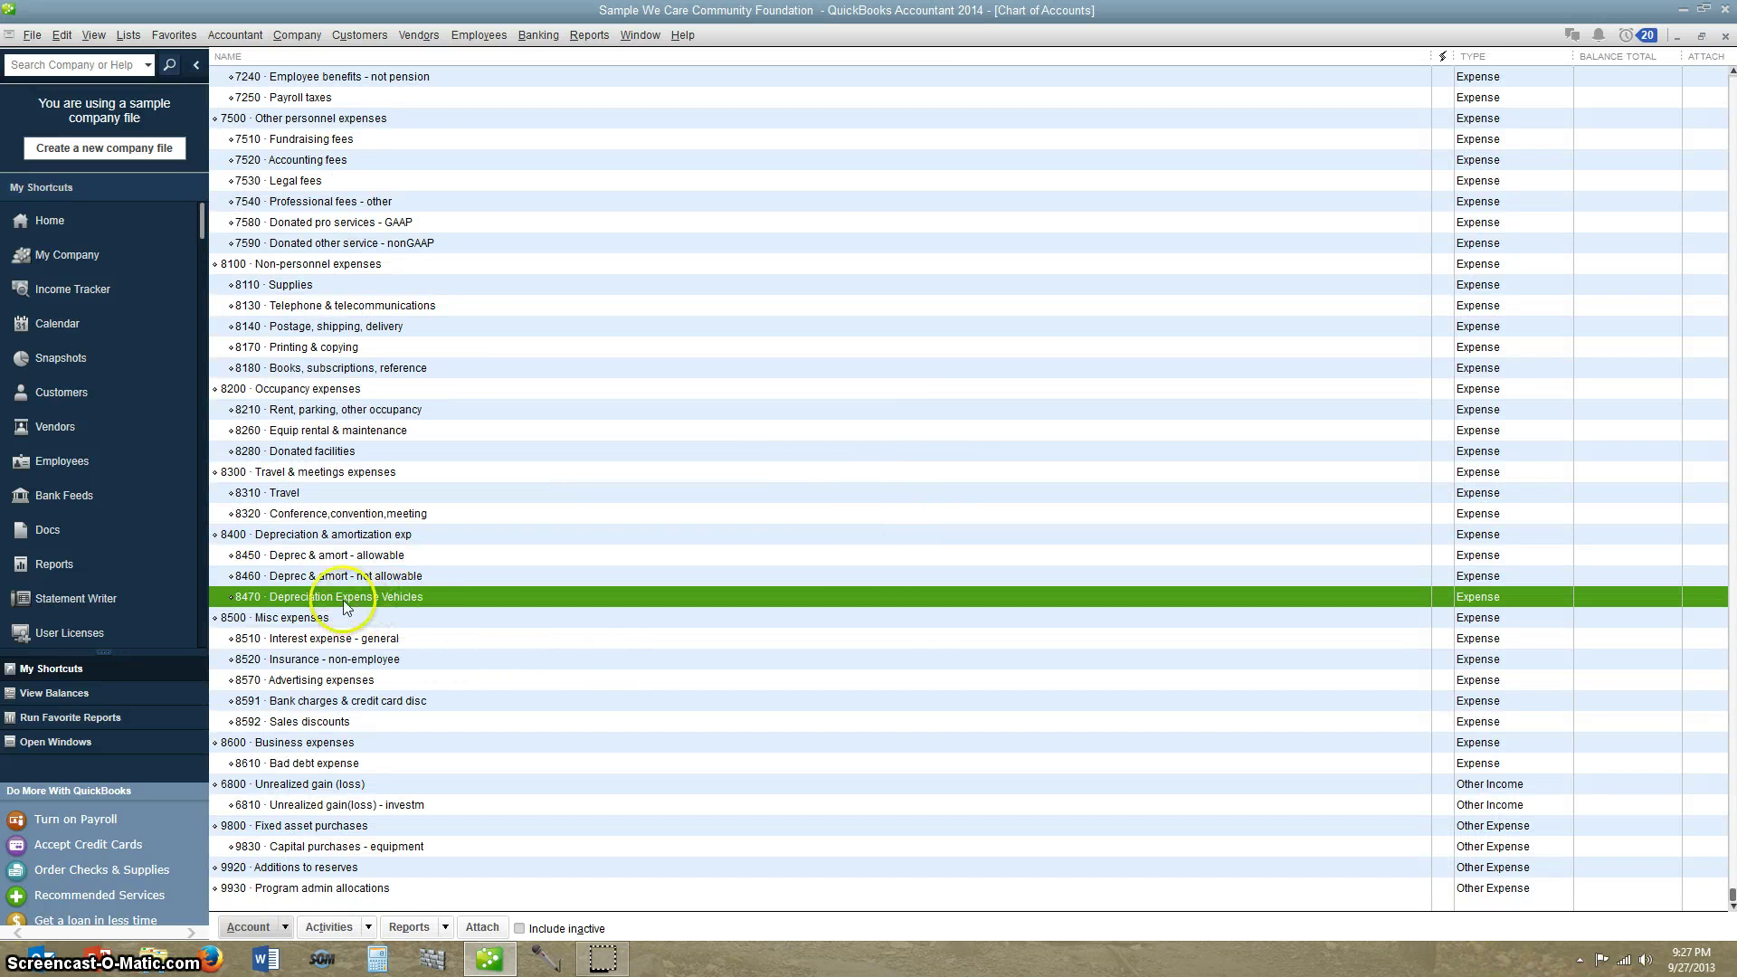
Close the chart of accounts and open a blank check for writing.
scroll(775, 552, up, 10)
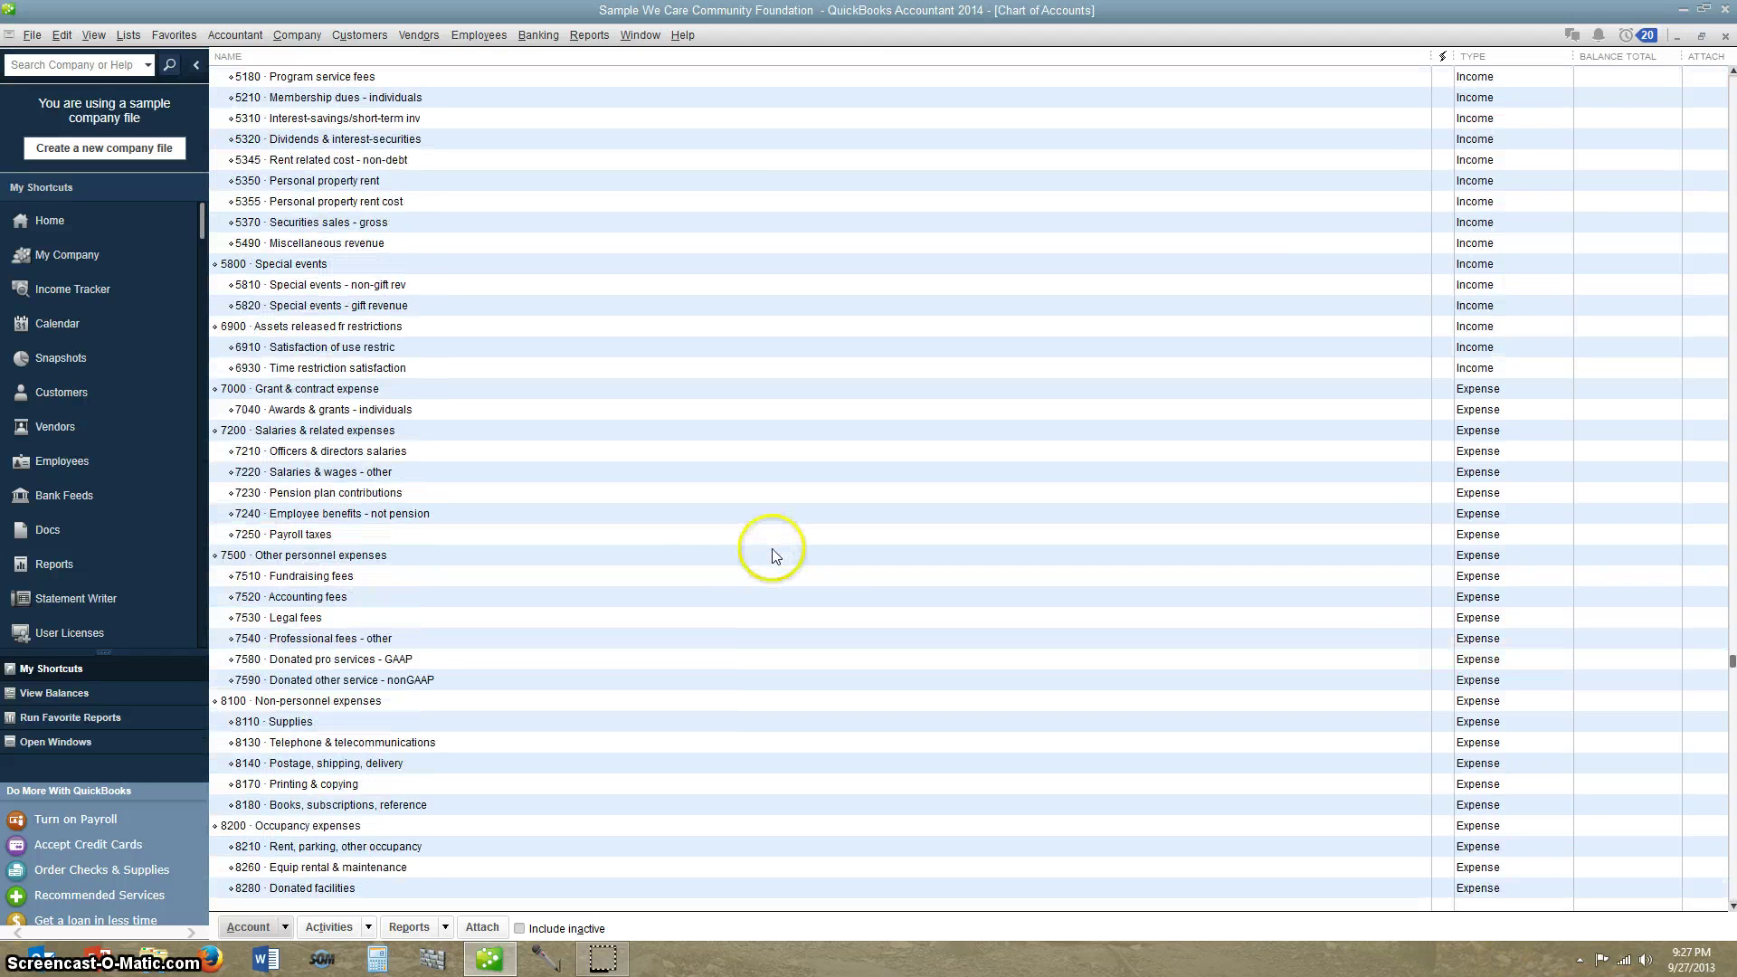
scroll(773, 554, up, 12)
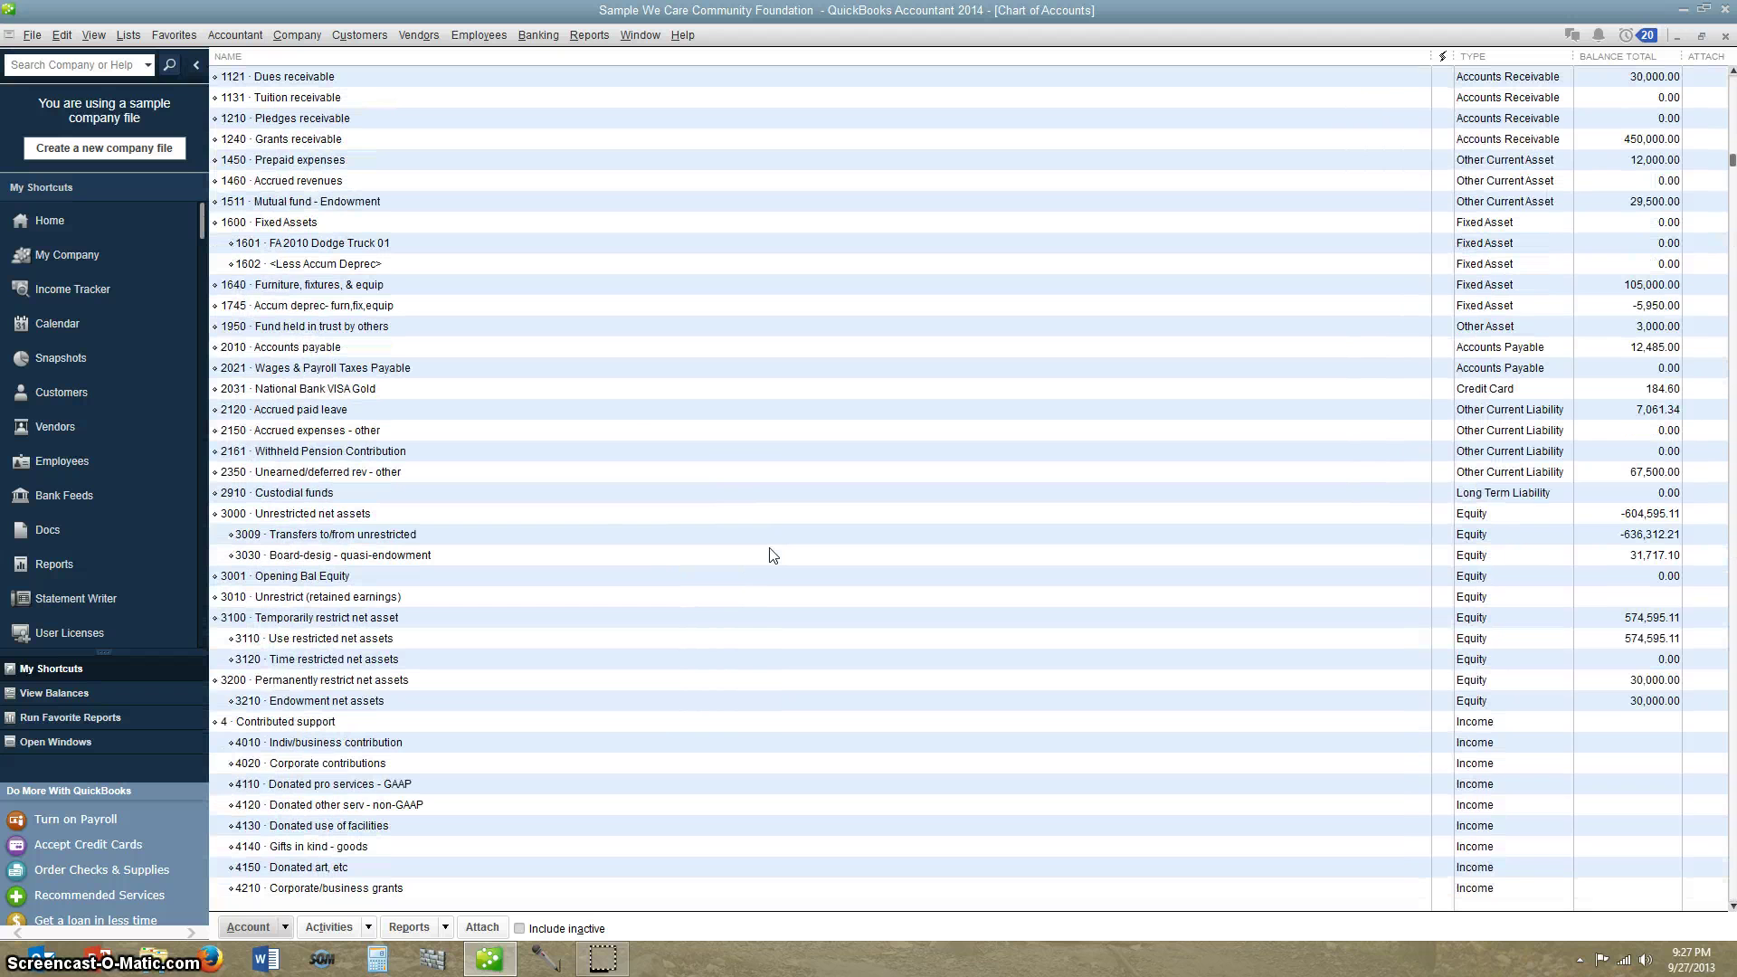
scroll(808, 462, up, 3)
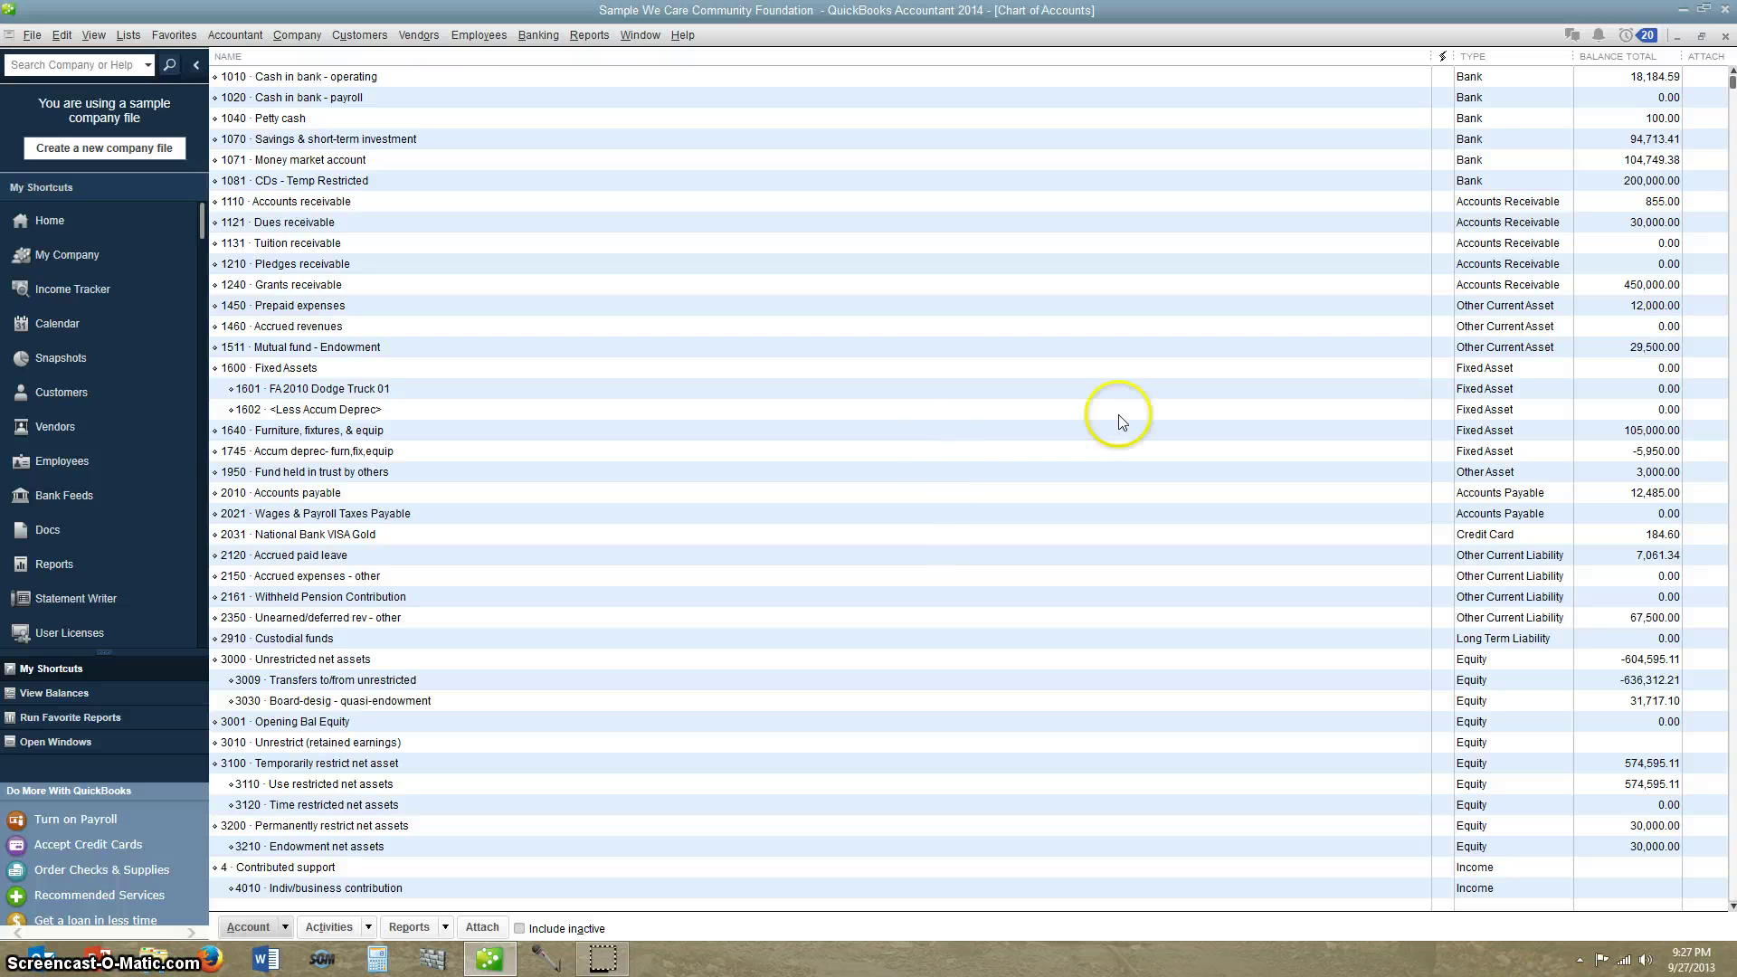
click(1725, 38)
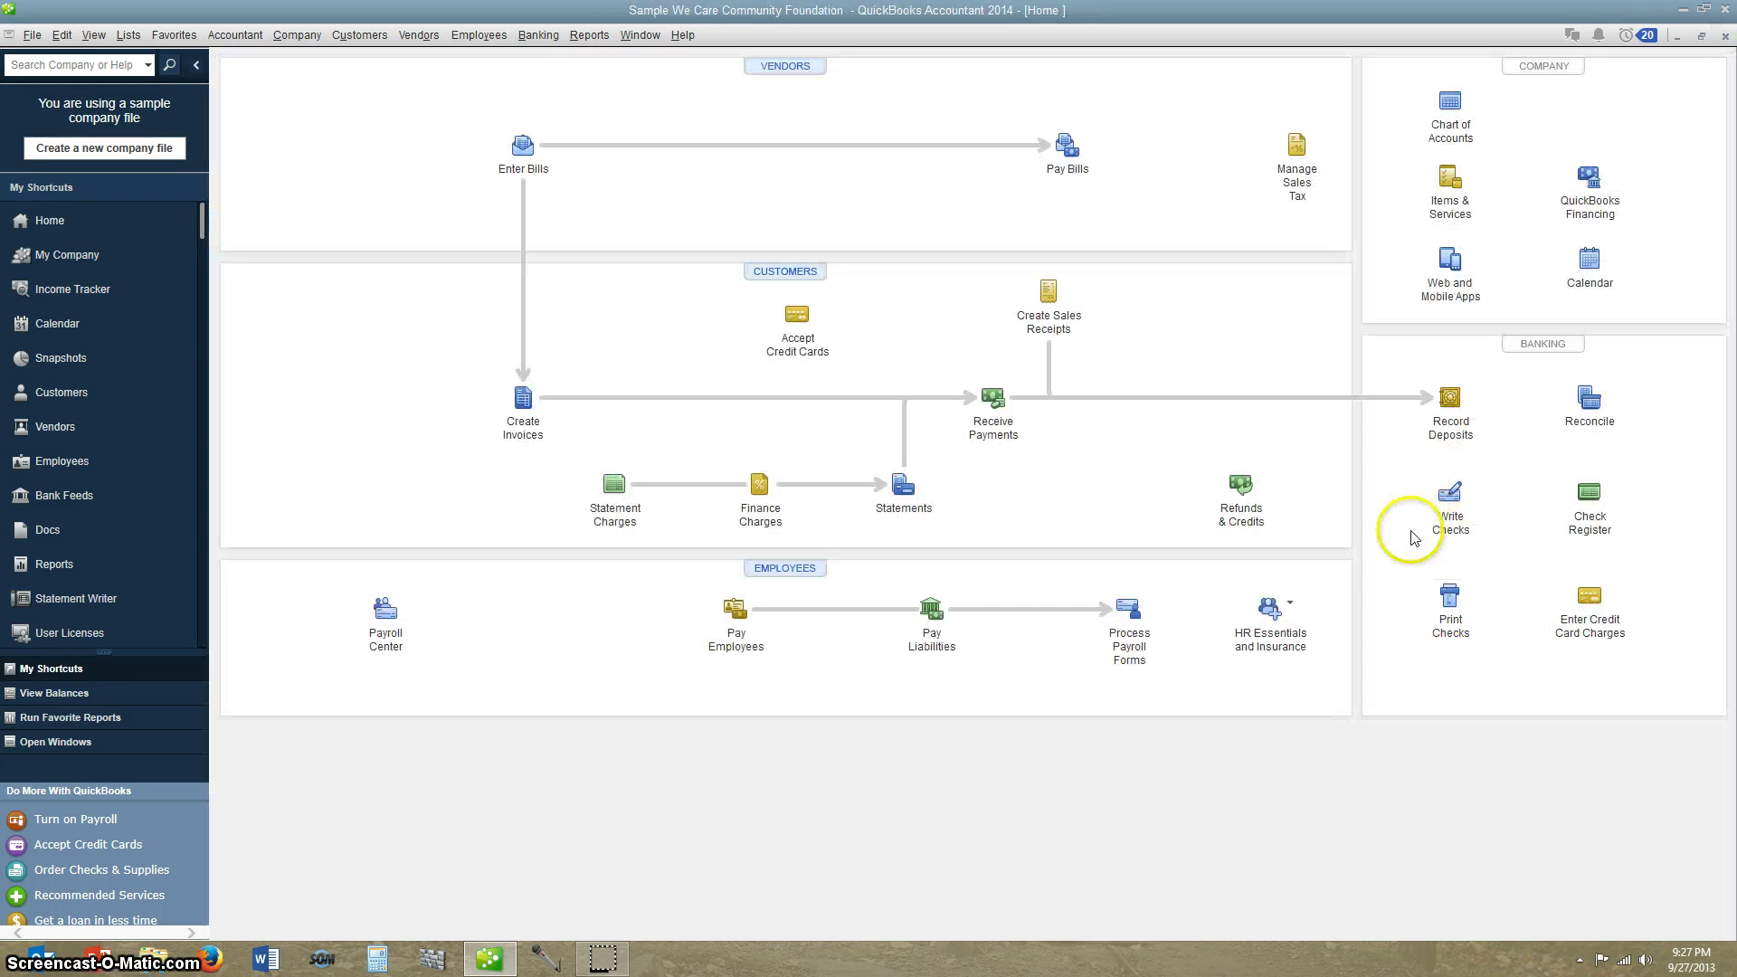
click(1448, 500)
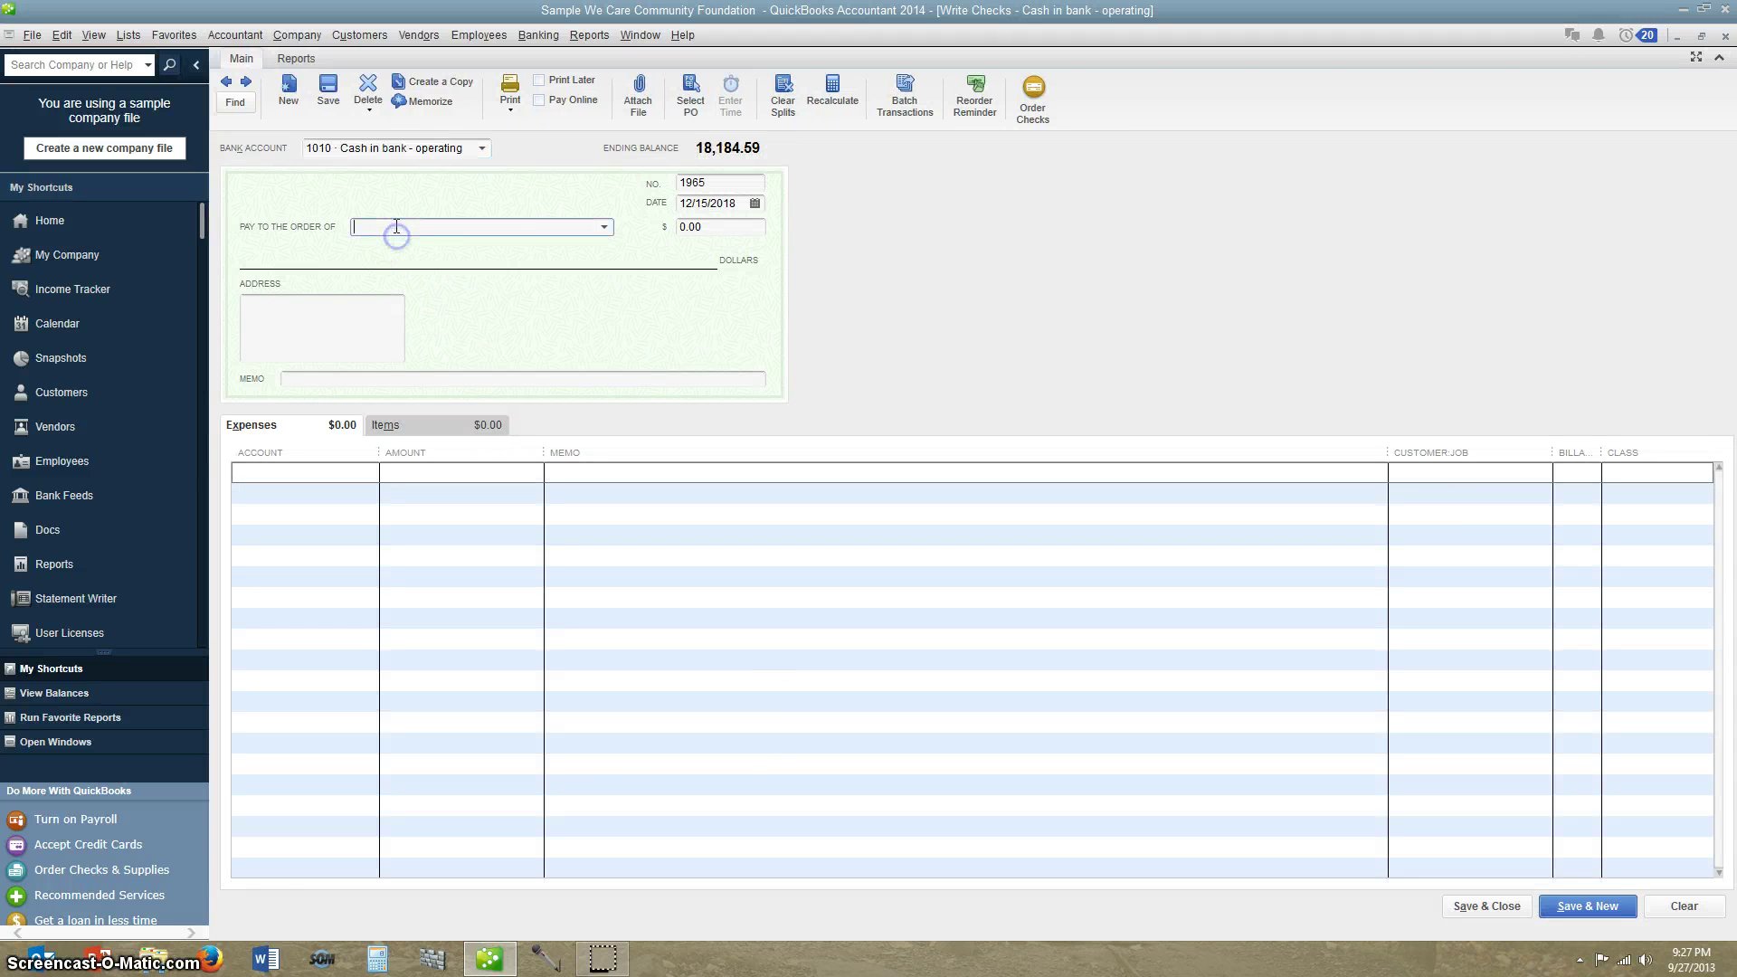
Enter Dodge Truck Company as the check's payee and quick-add it to the name list as type Other.
click(396, 226)
text(Dodge )
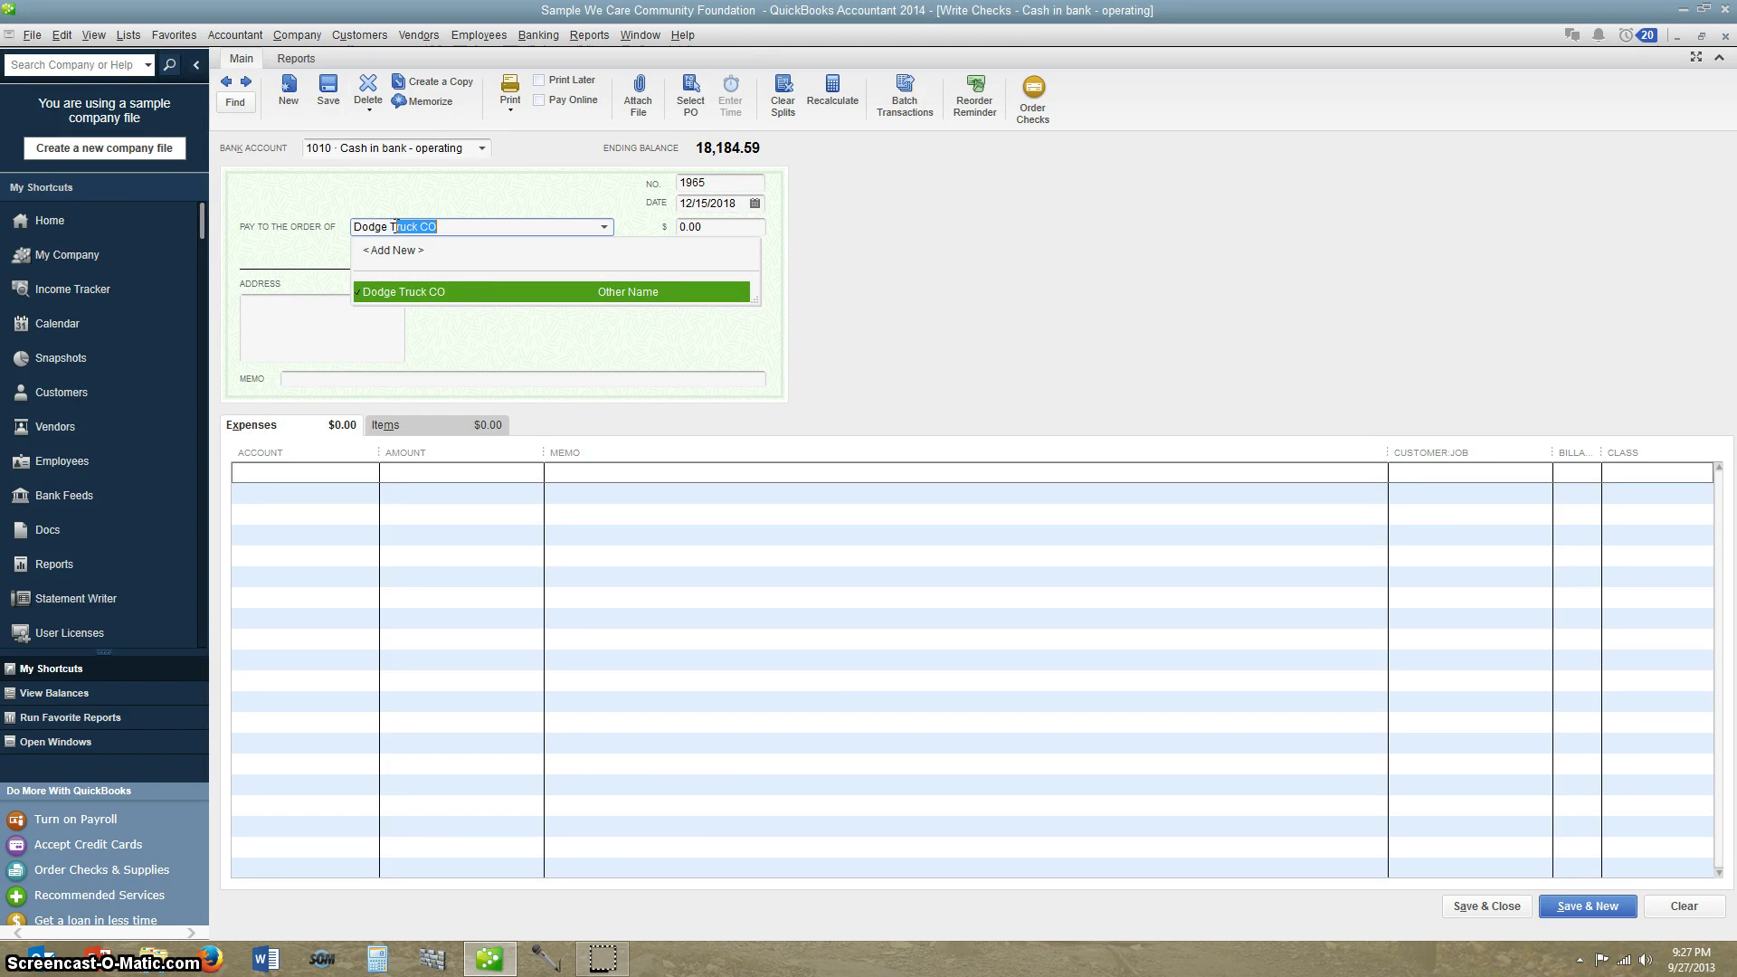
text(Truck Company)
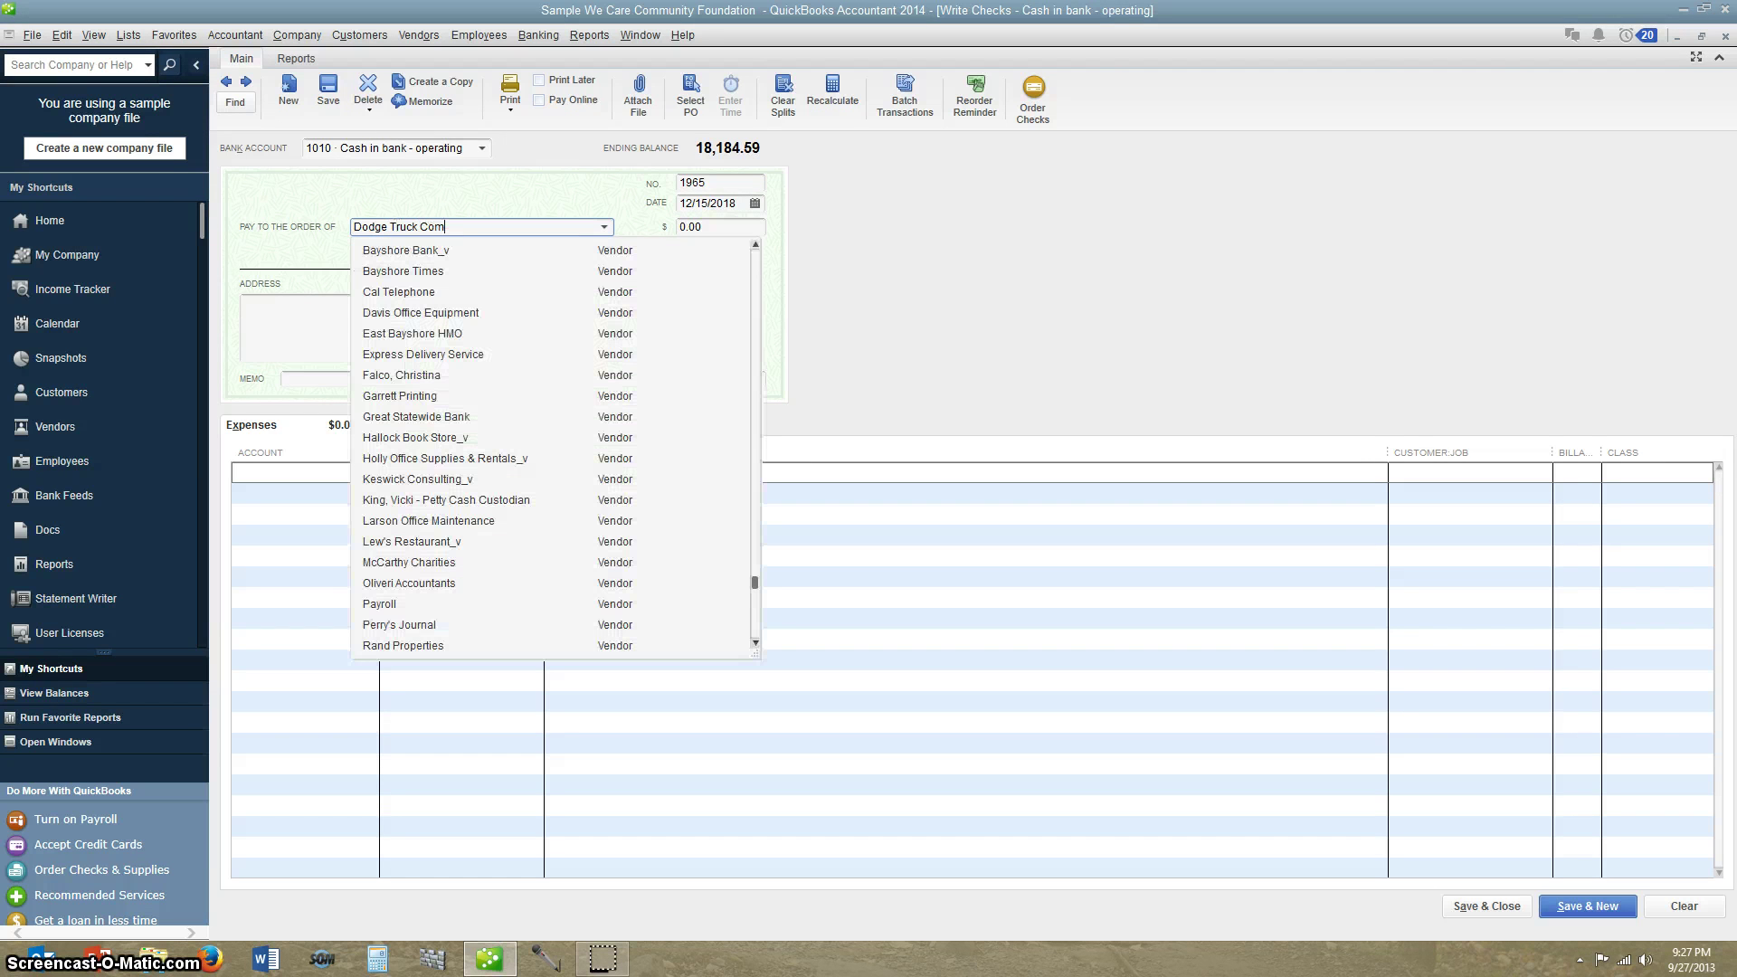
click(403, 202)
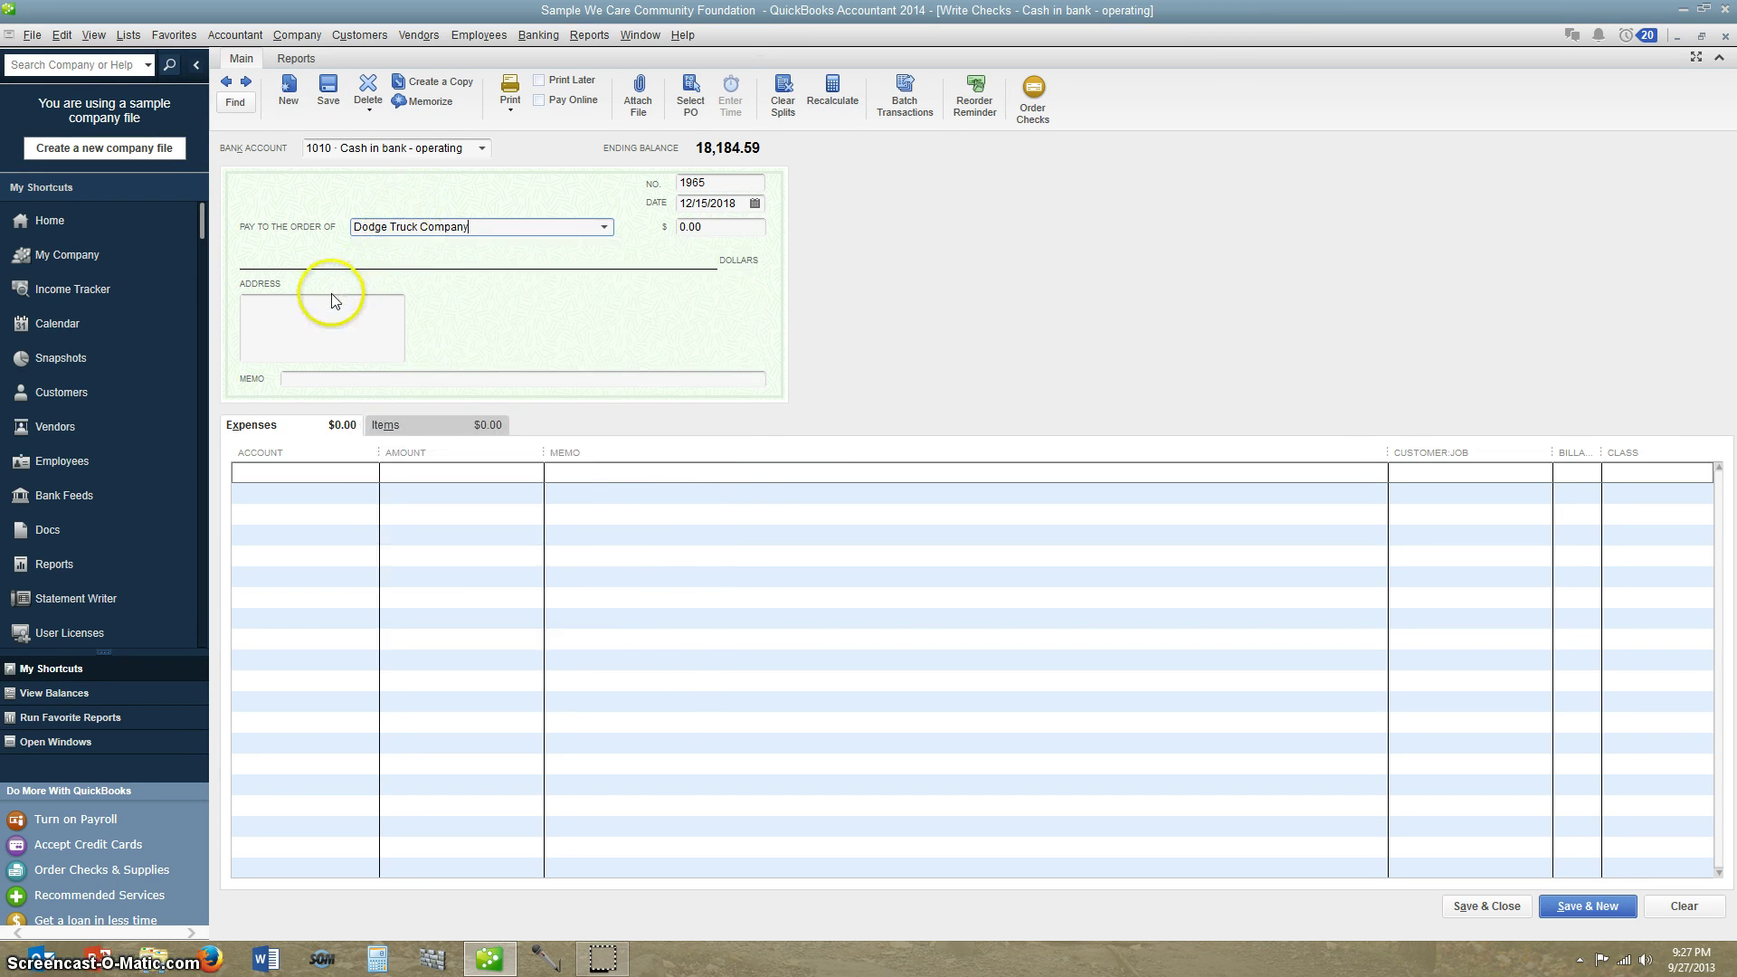
click(704, 234)
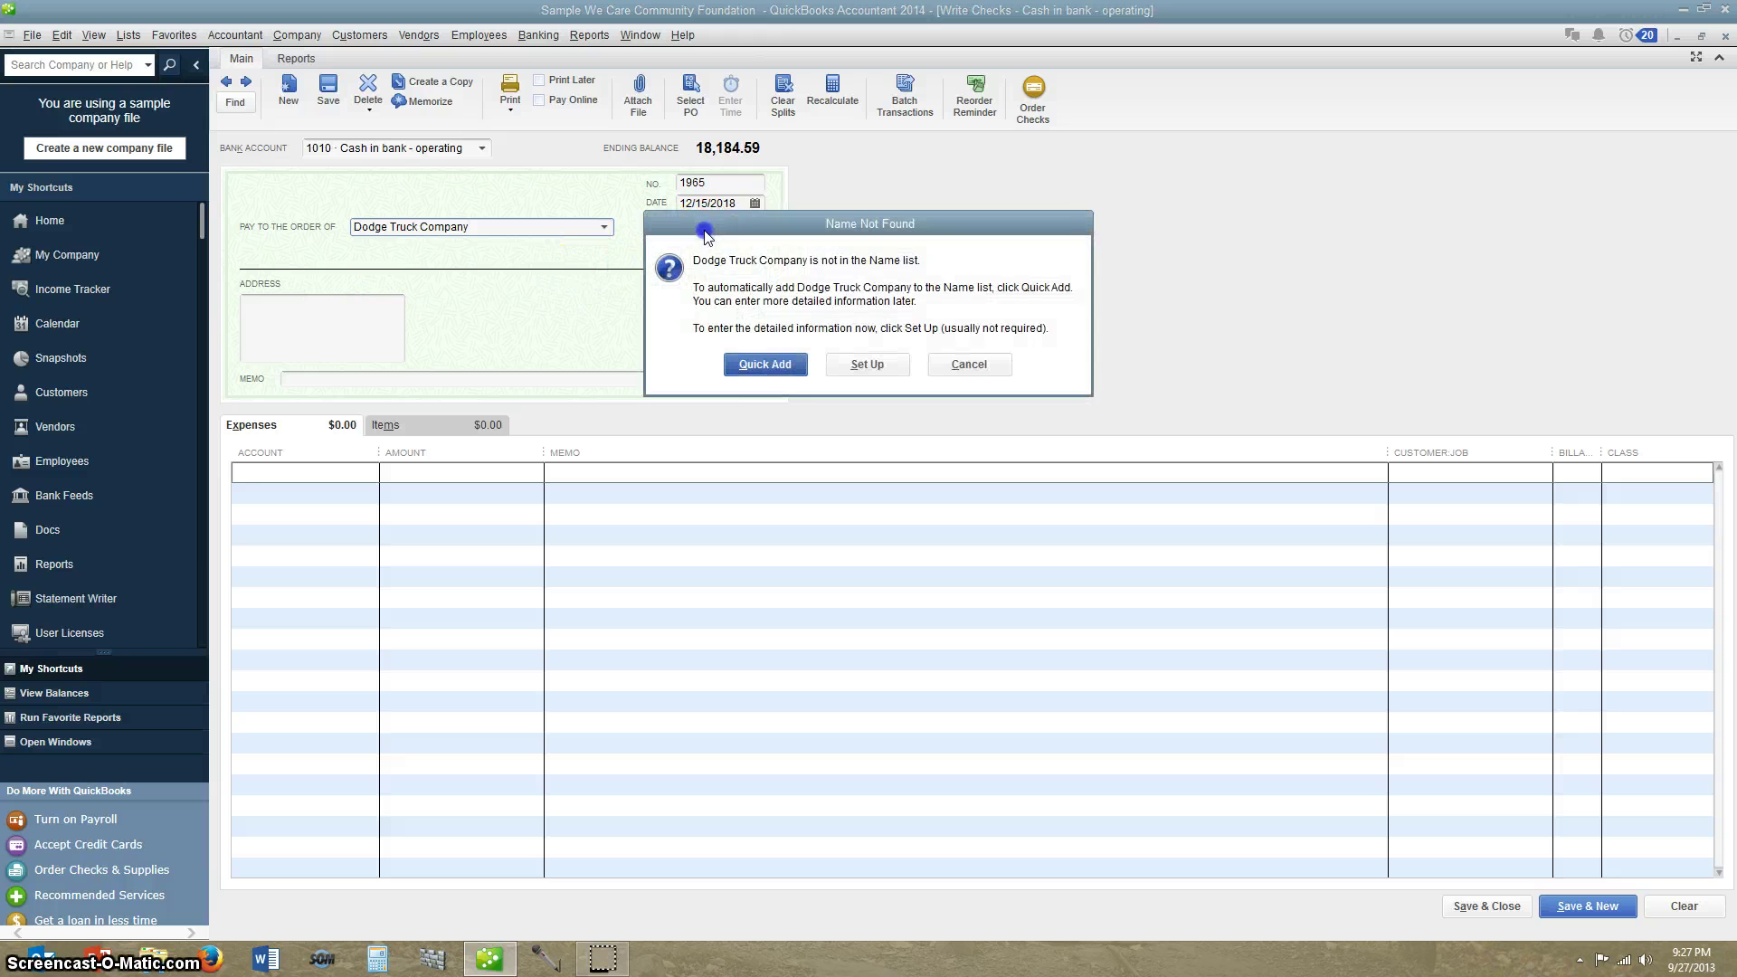
click(765, 368)
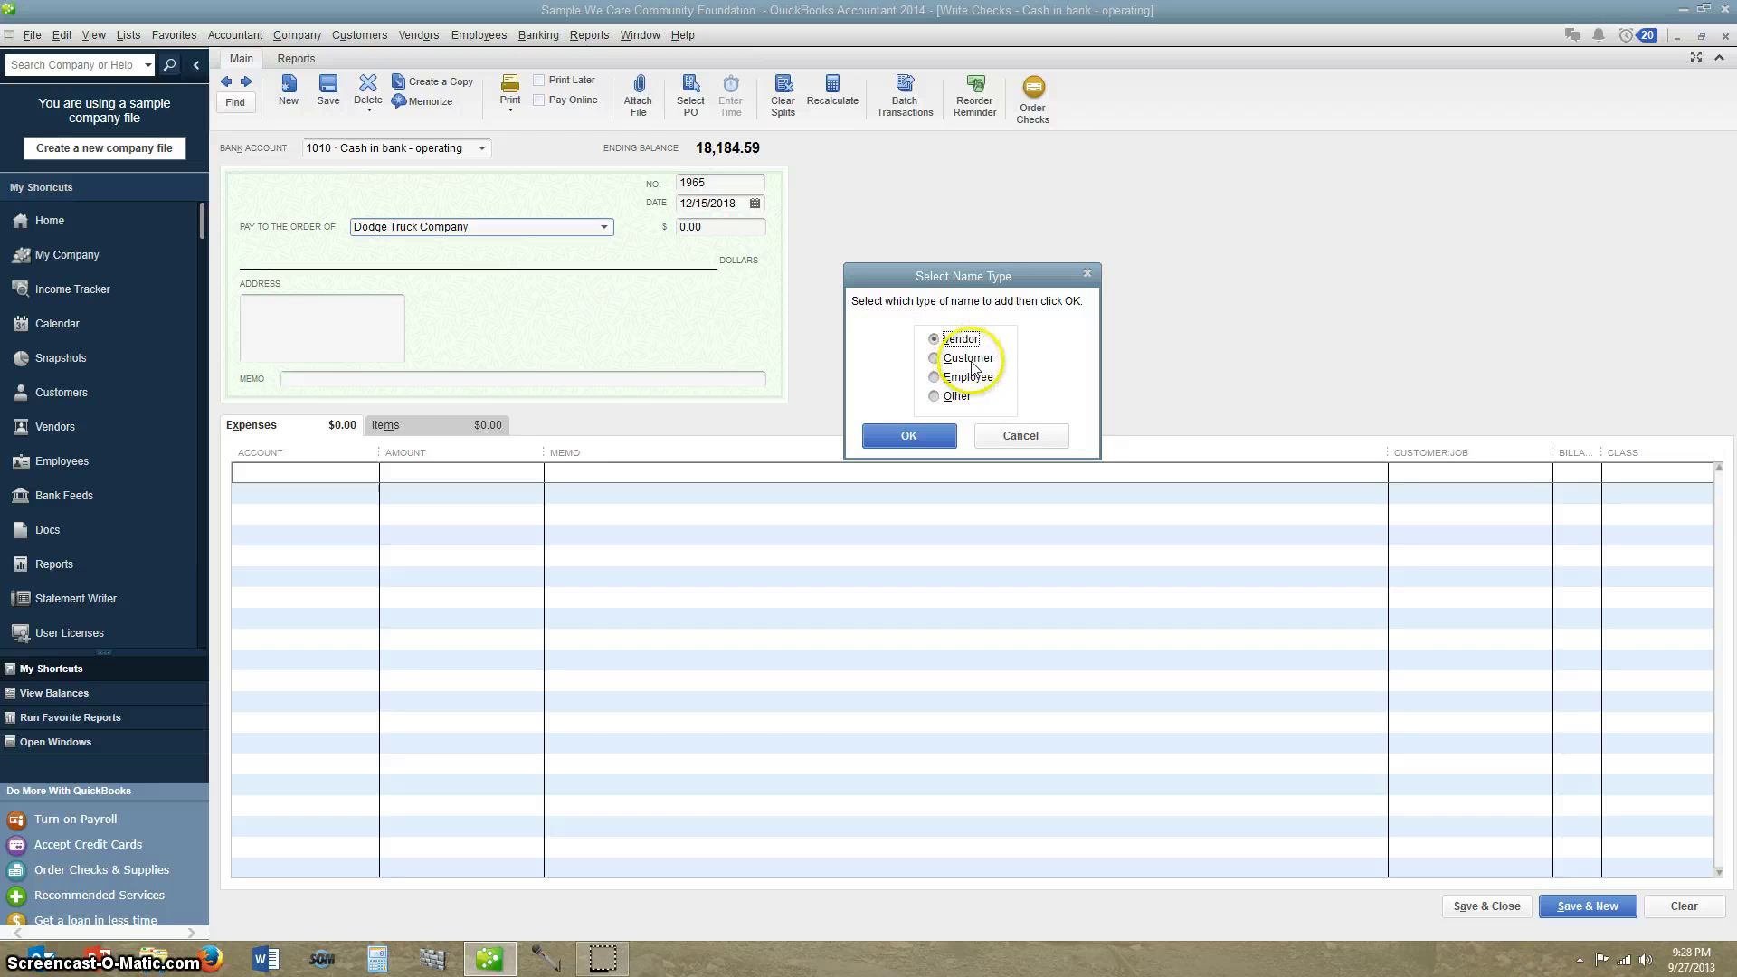
click(938, 398)
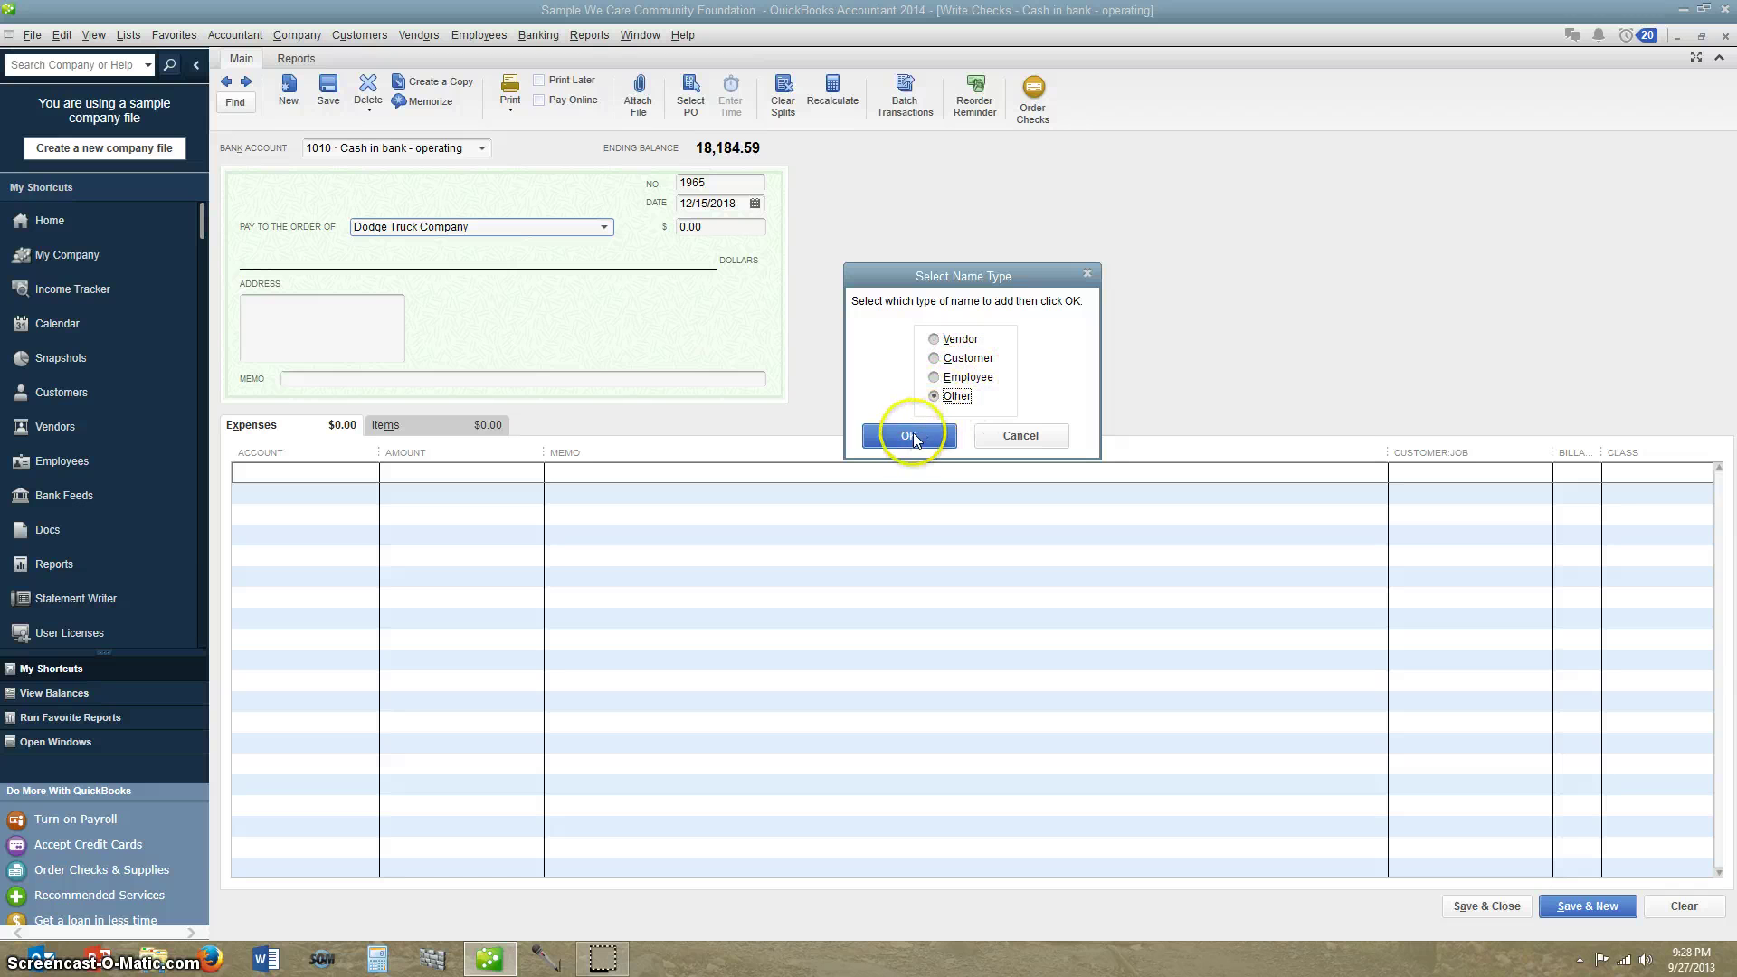
click(911, 434)
Set the check amount to 25,000.00 and enter the memo 2010 Dodge Truck.
click(728, 227)
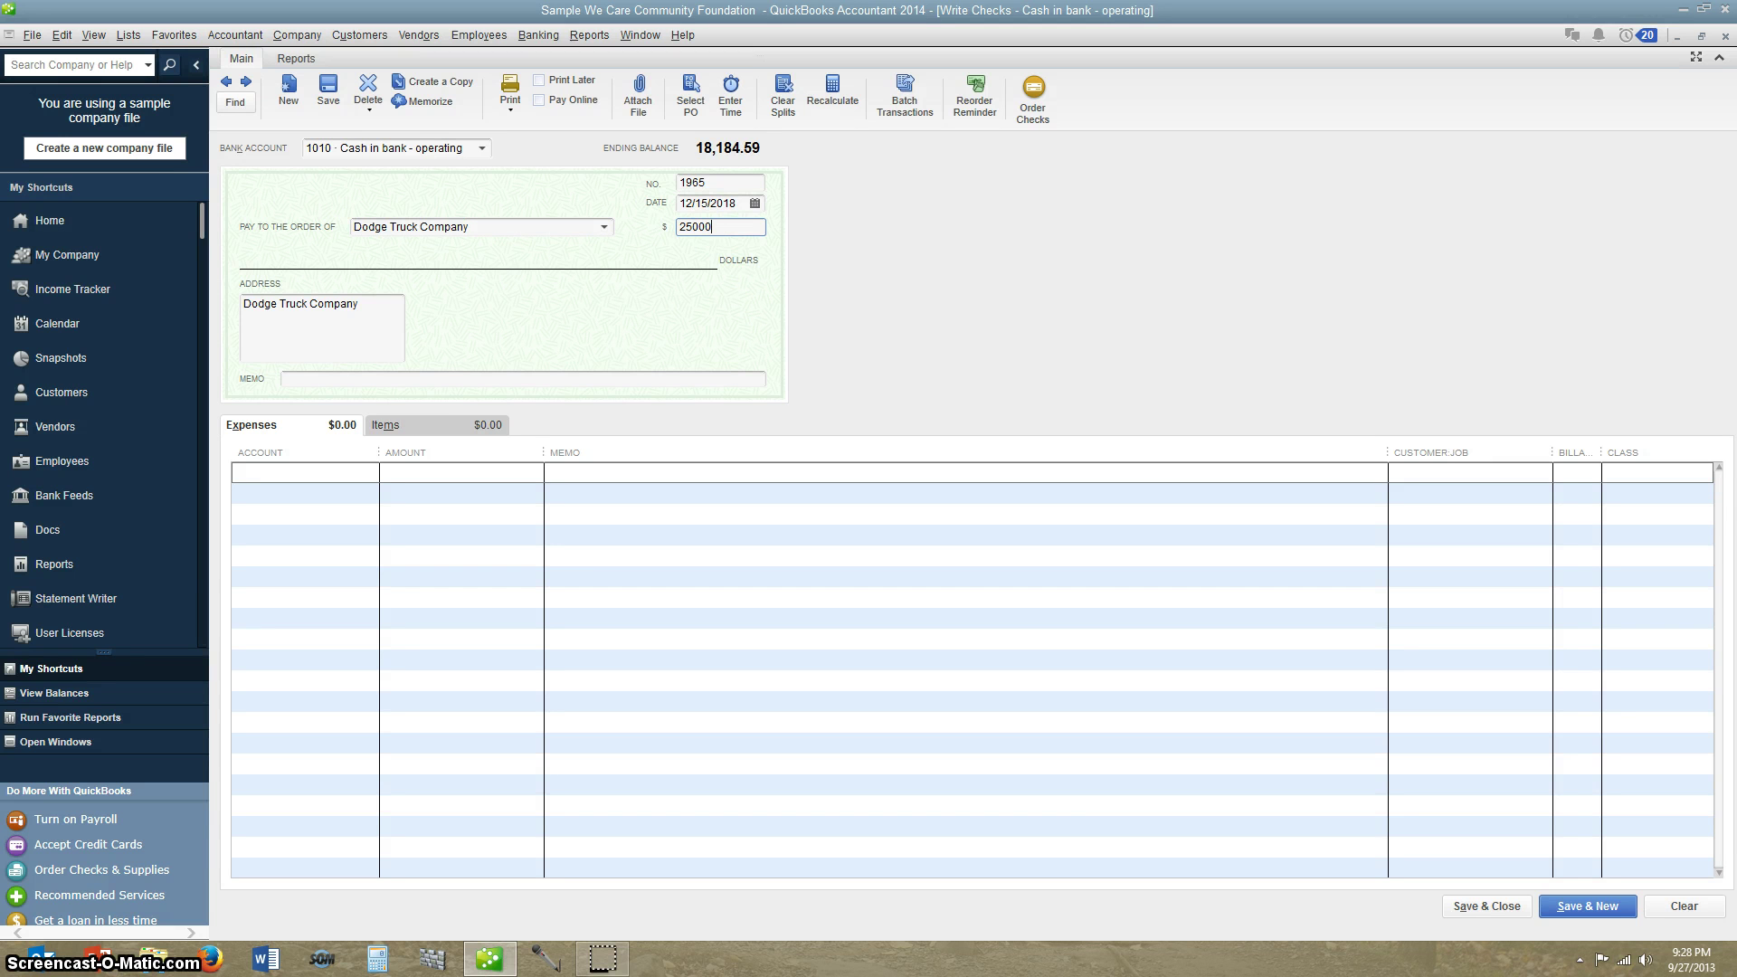
text(25000)
click(427, 377)
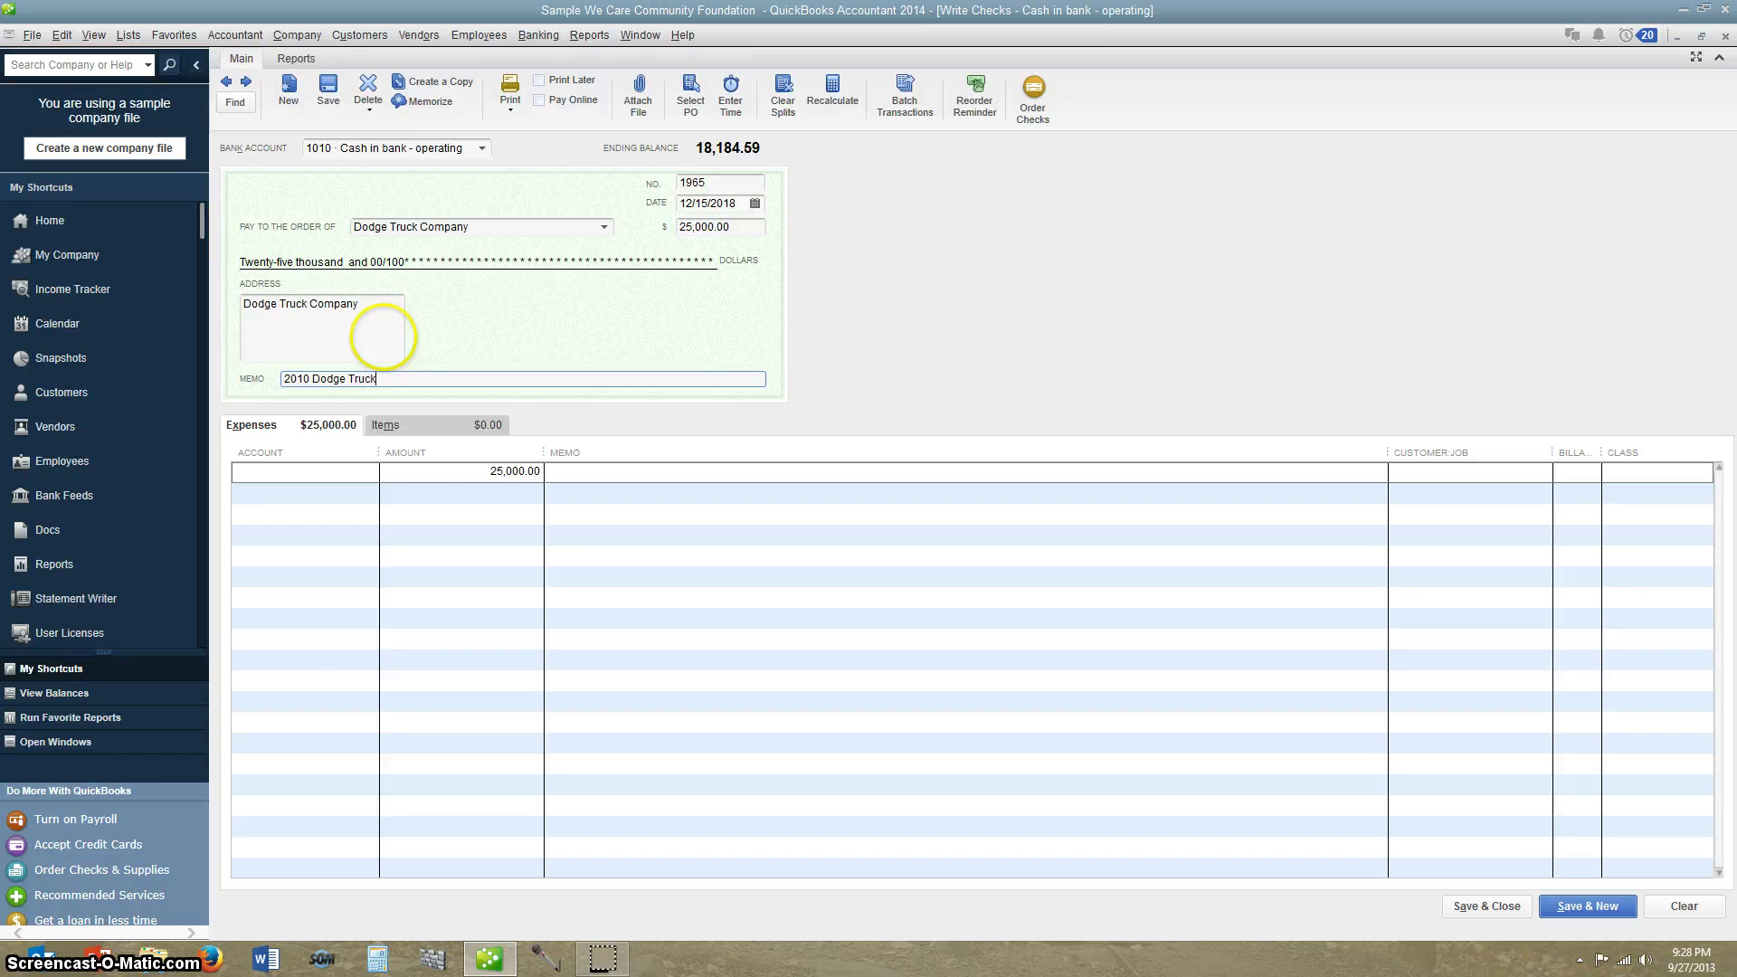
Assign the check's expense line to the account 1601 · FA 2010 Dodge Truck 01.
click(323, 480)
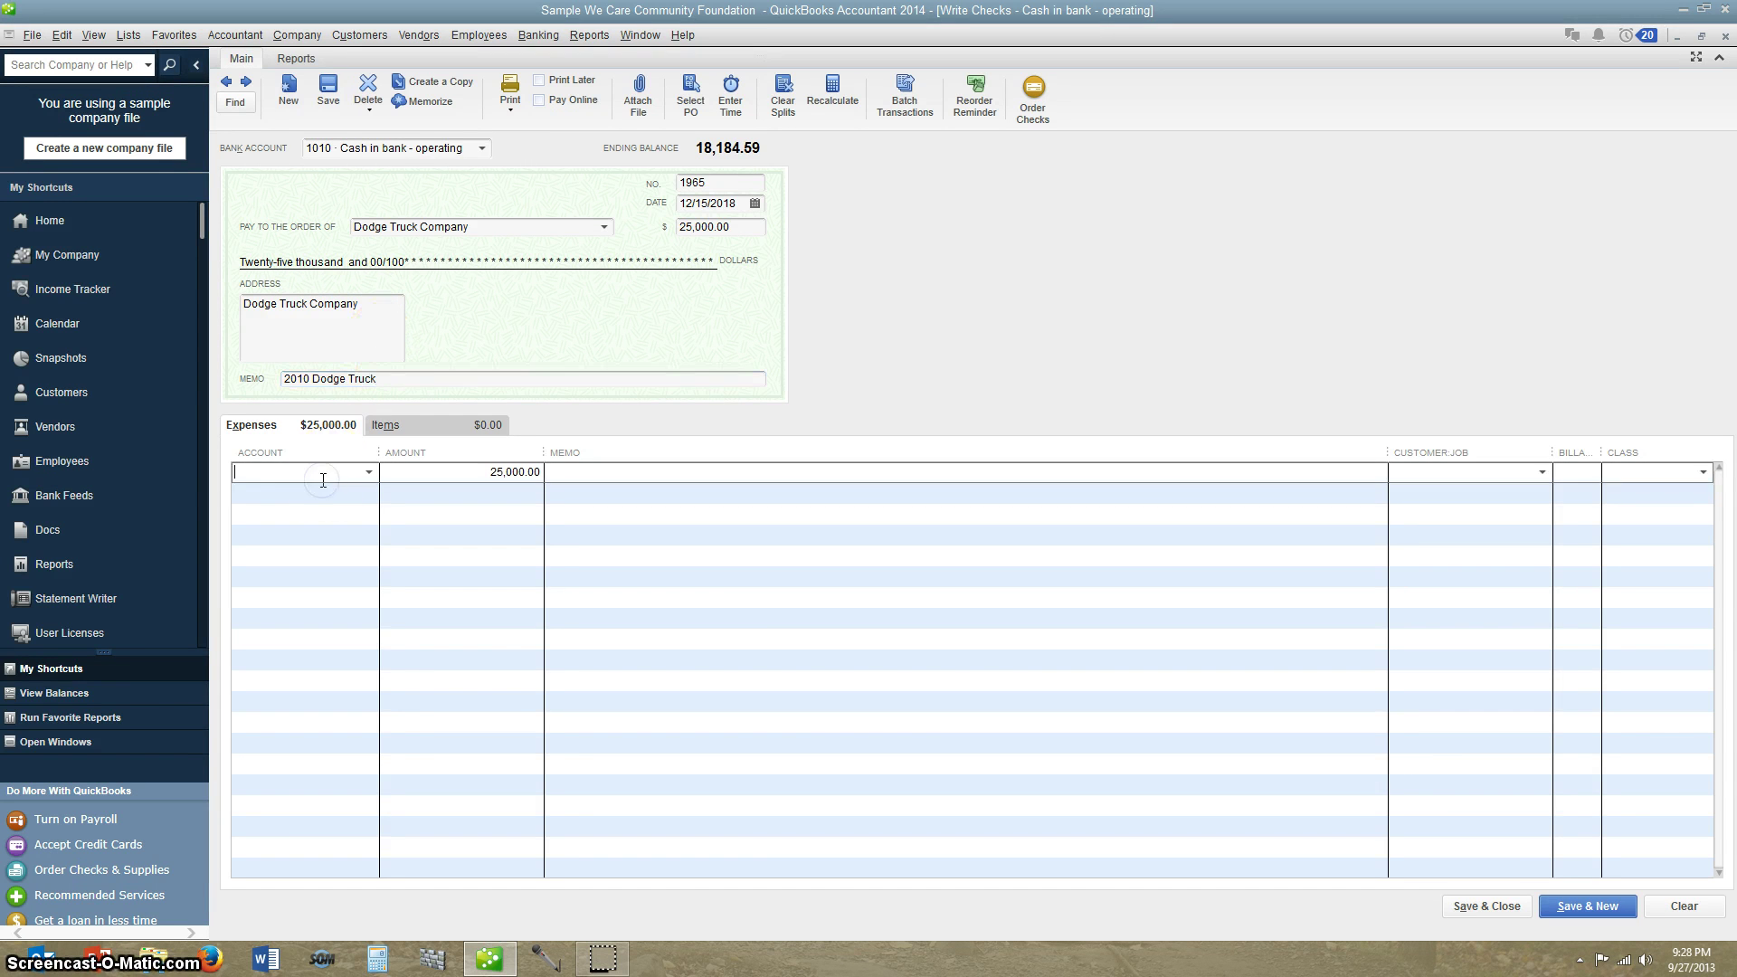
click(327, 496)
text(16)
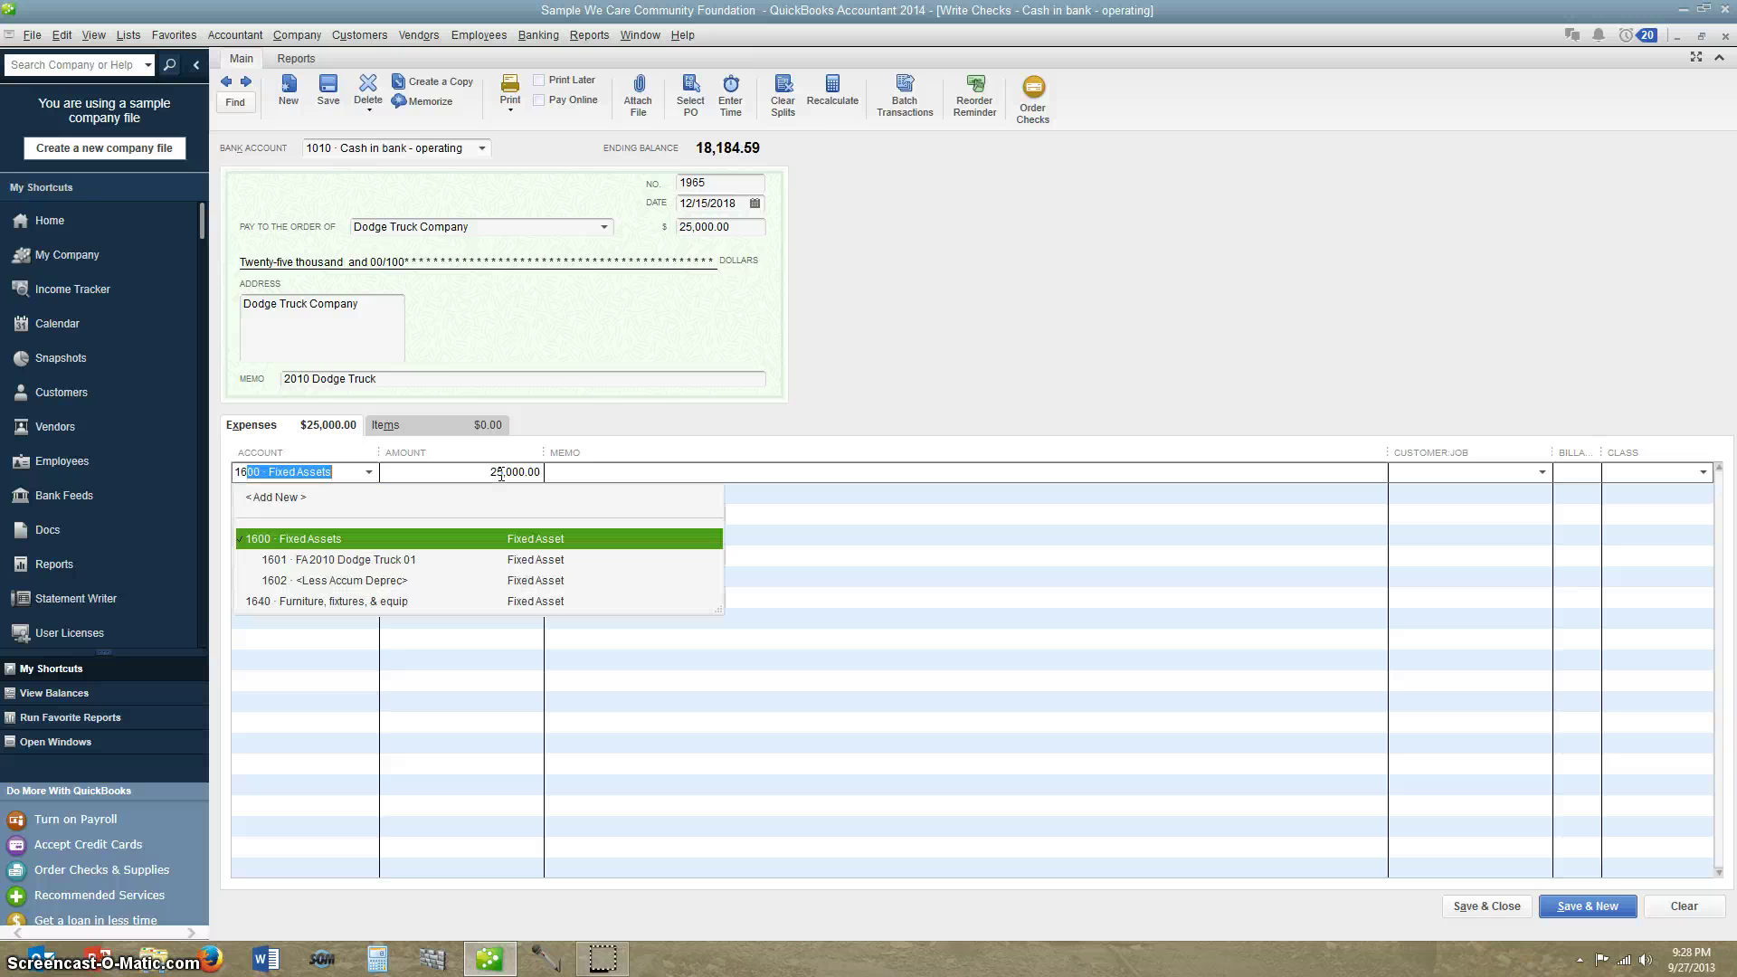
text(00)
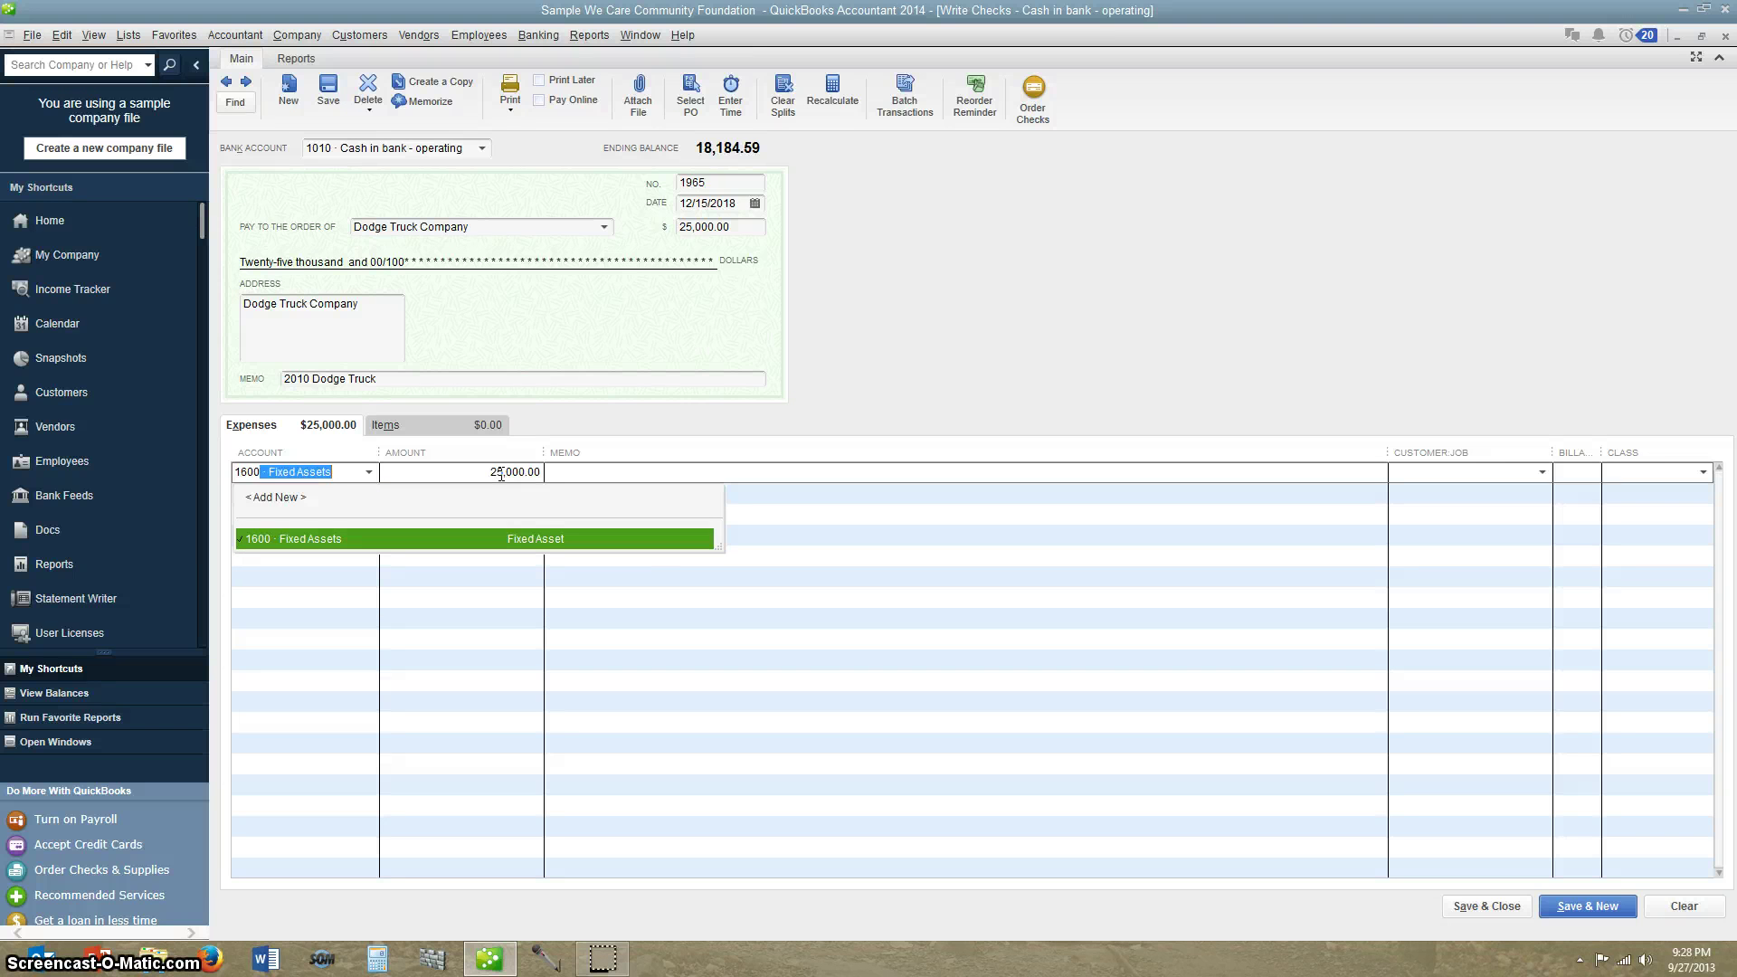
key(BackSpace)
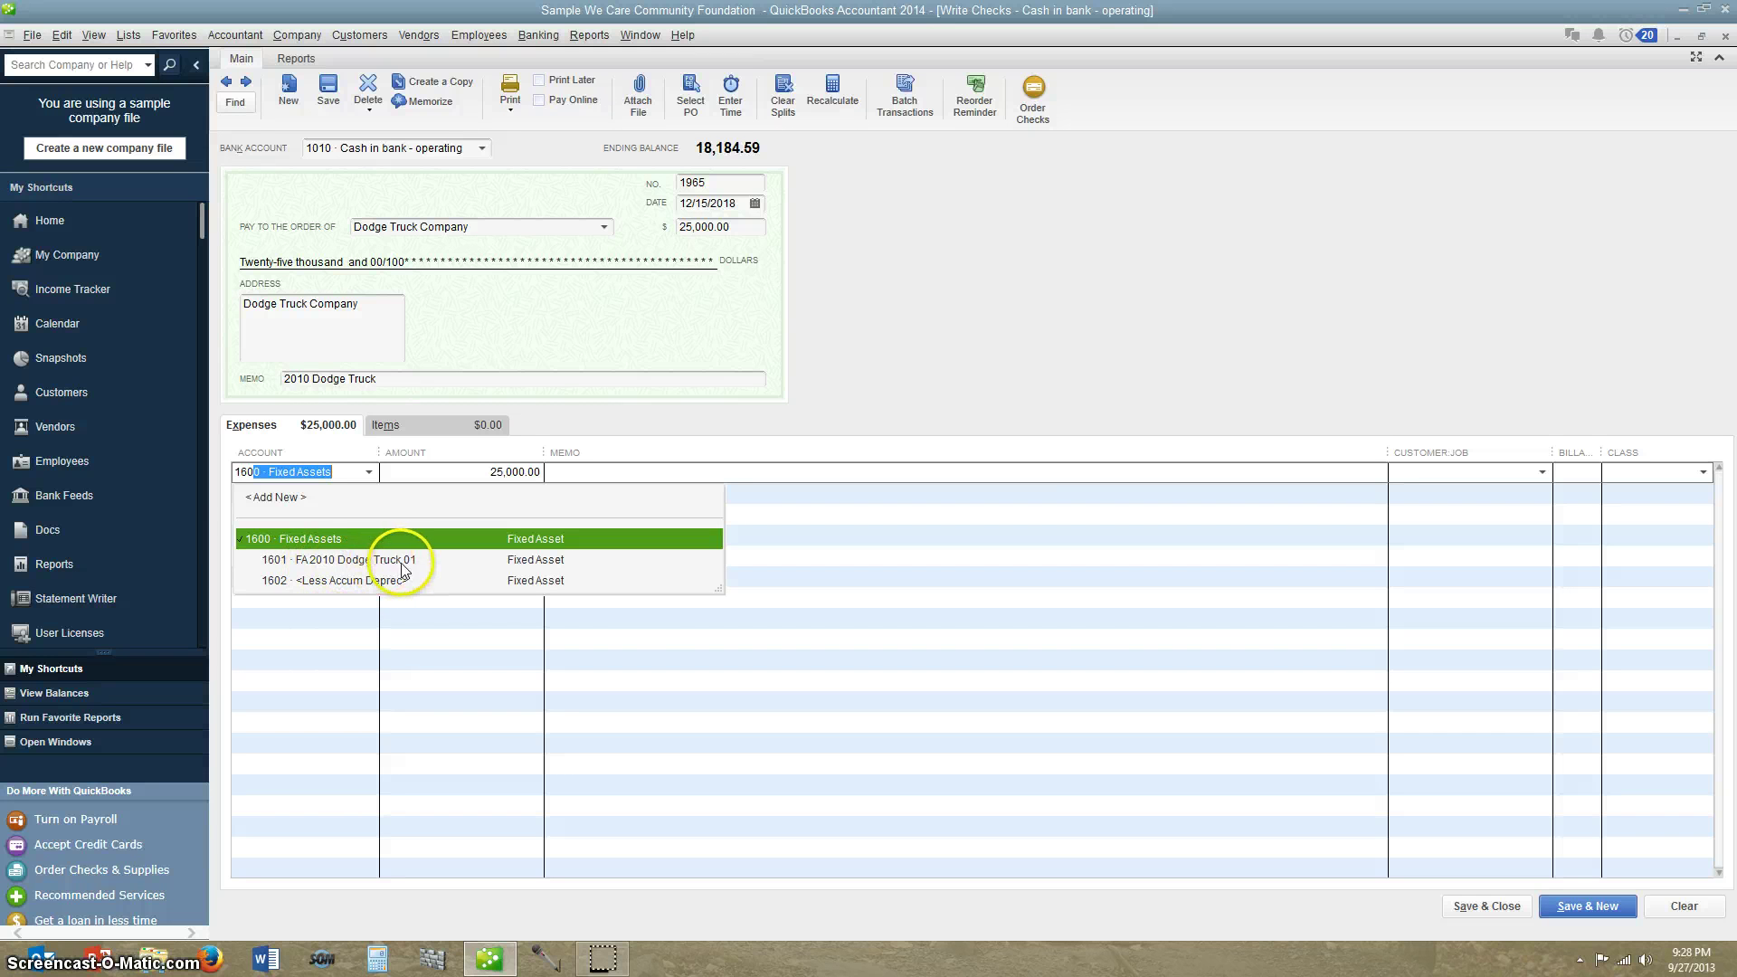
click(389, 560)
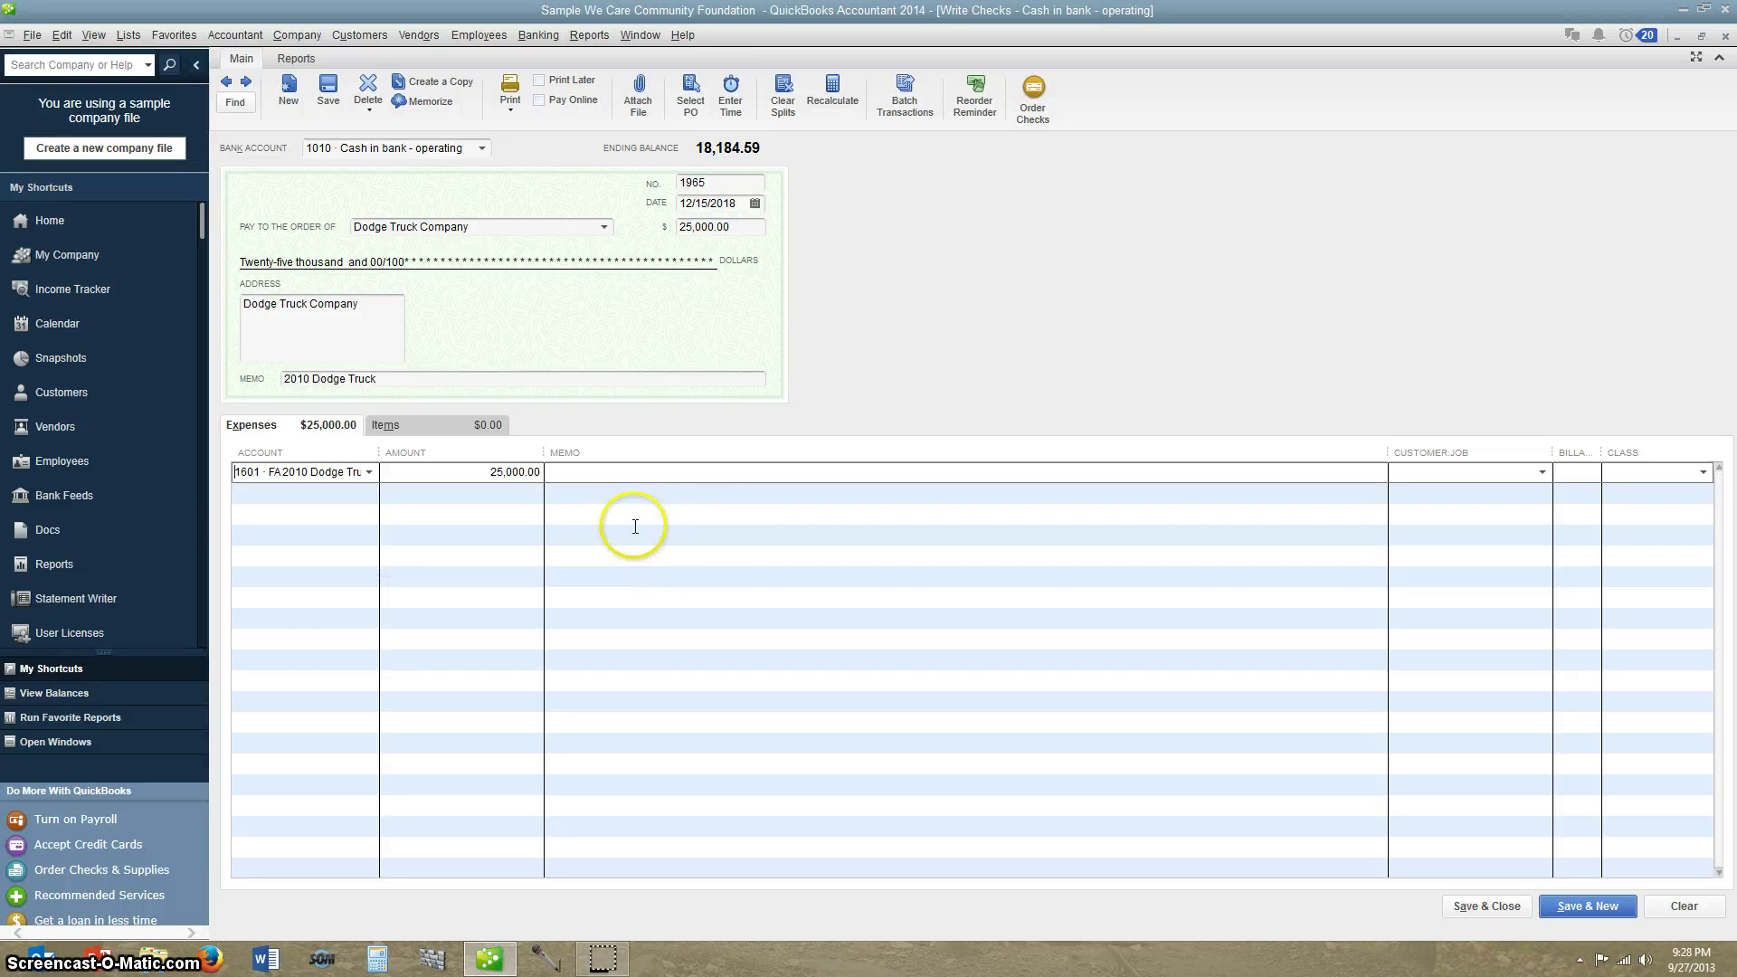
Copy the check's memo into the expense line's memo, then save and close the check without assigning a class.
click(622, 481)
drag(419, 378, 222, 351)
key(ctrl+c)
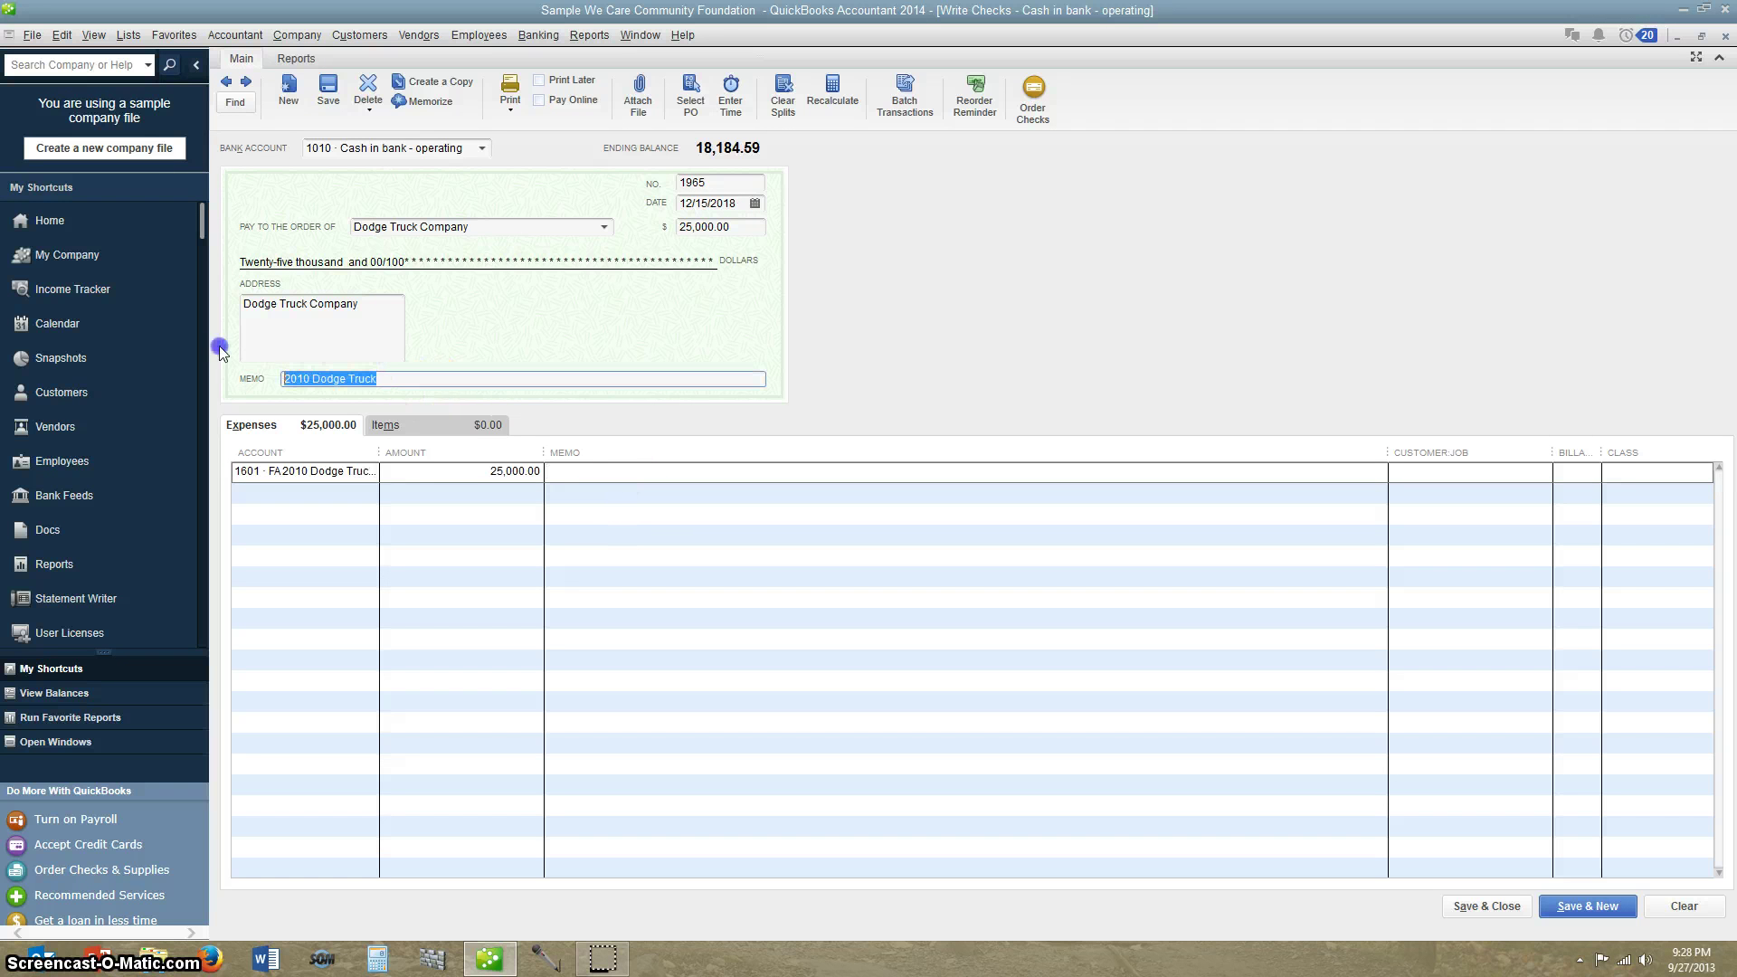
click(581, 479)
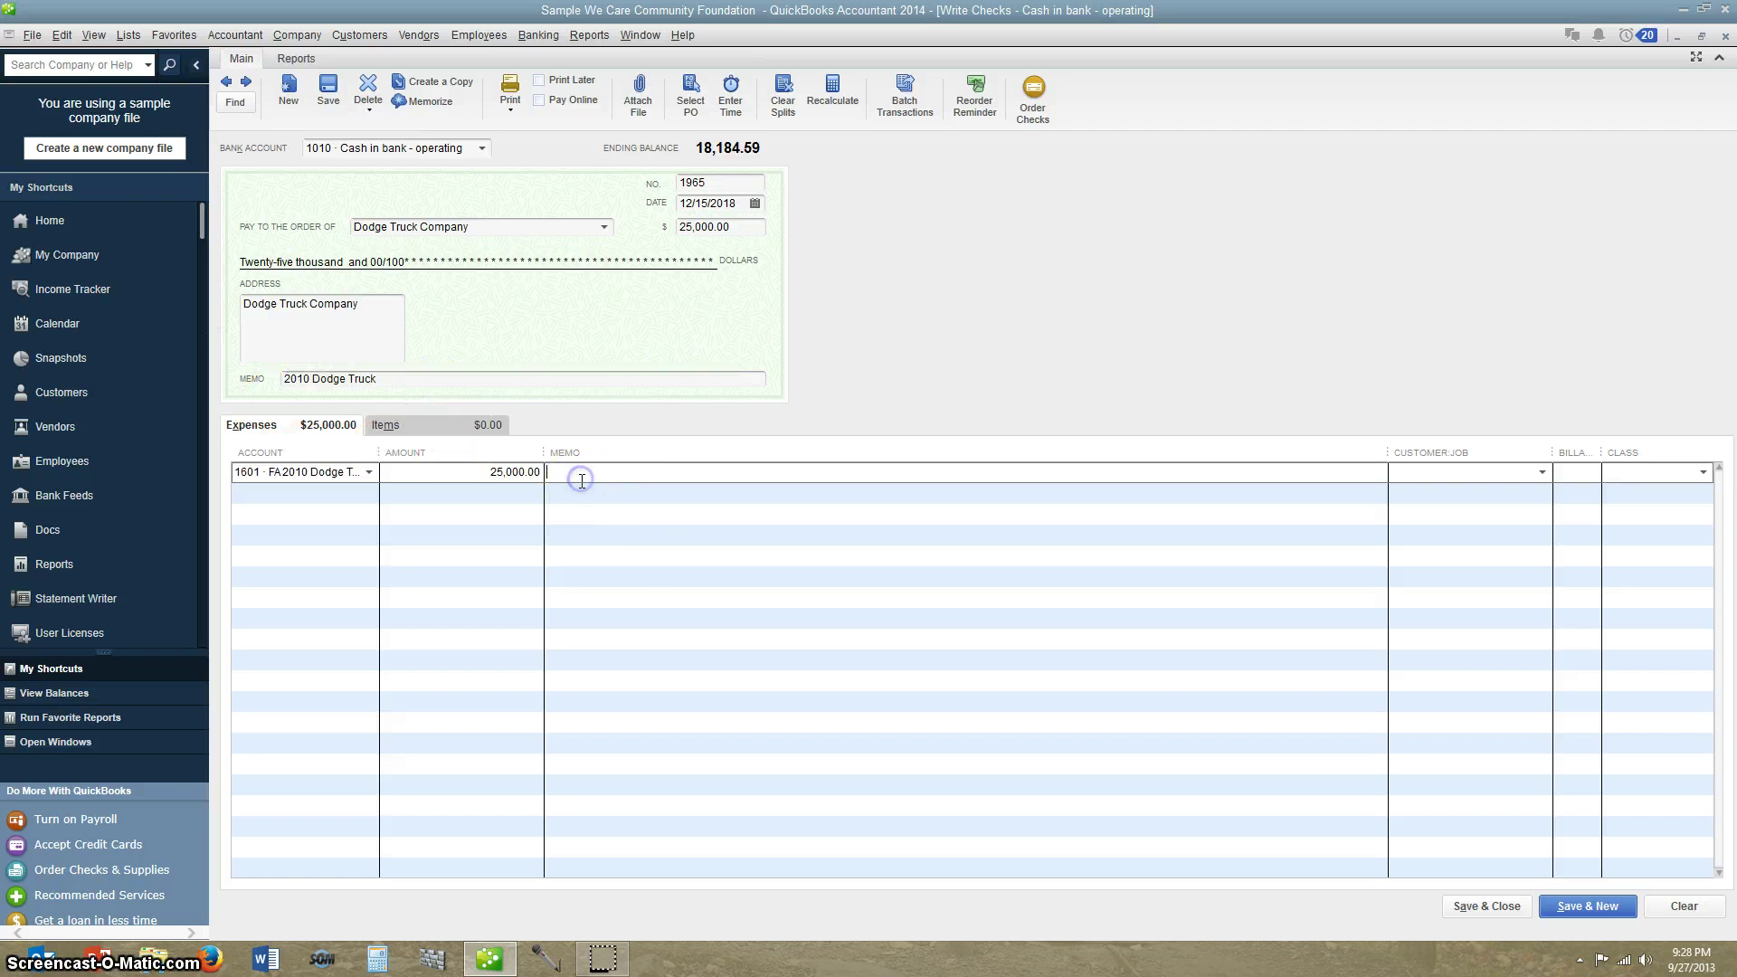
key(ctrl+v)
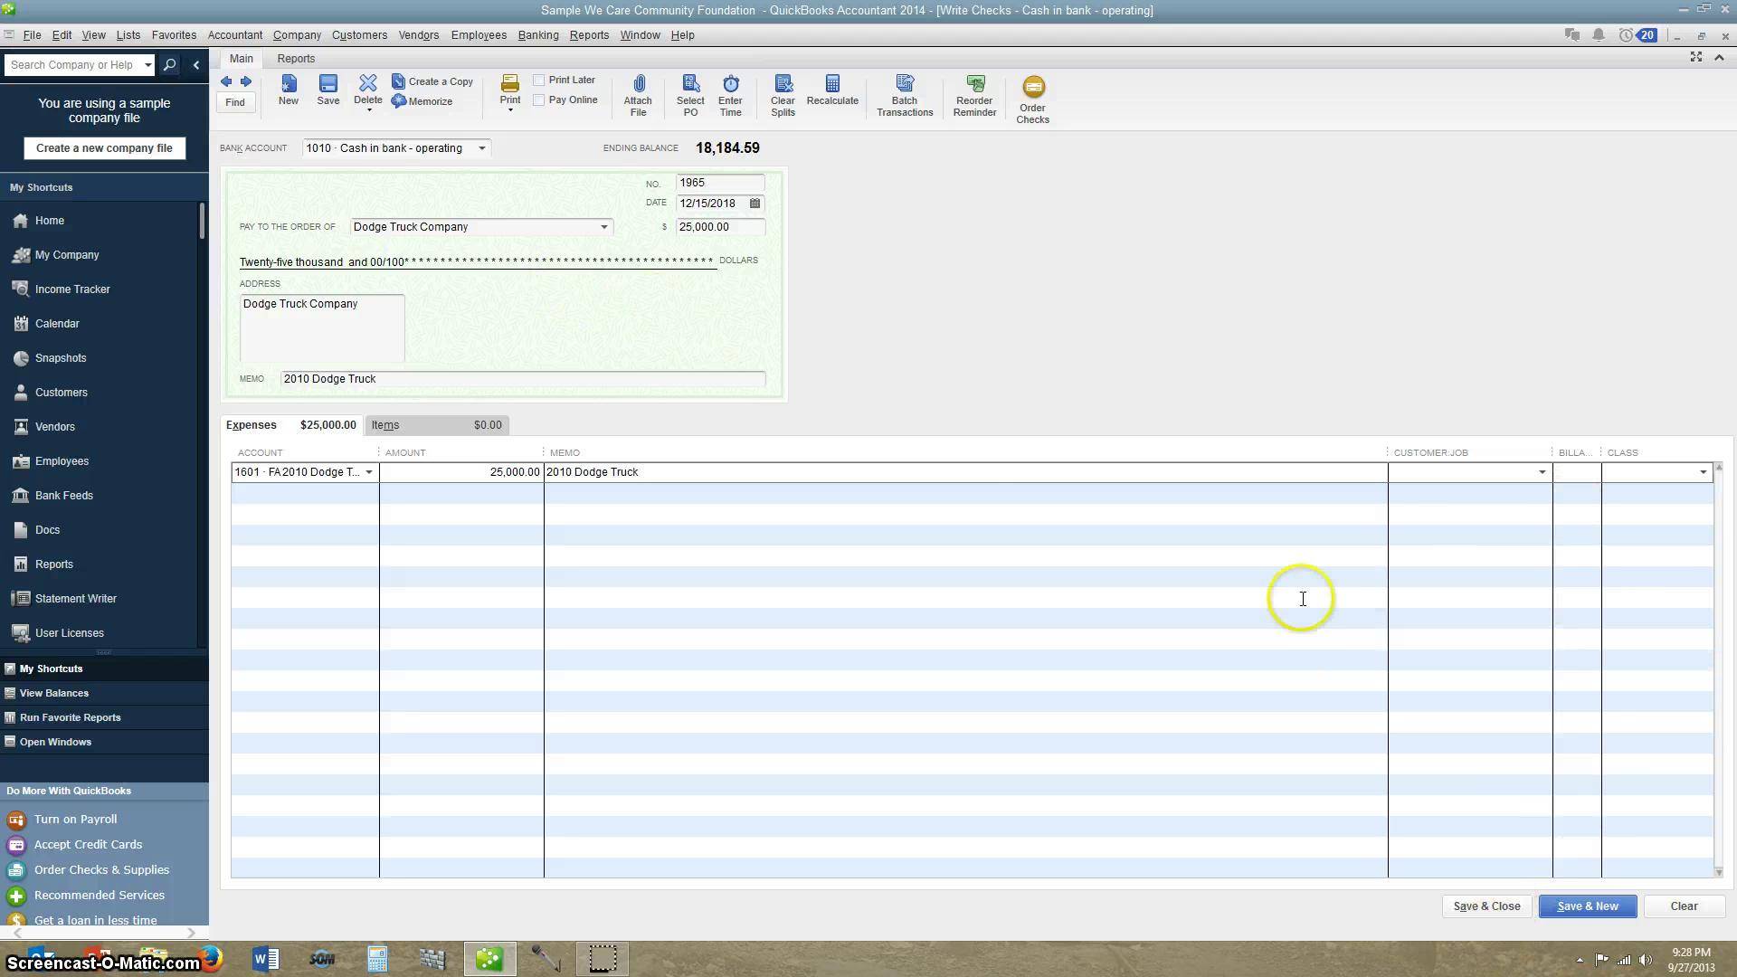
click(1506, 907)
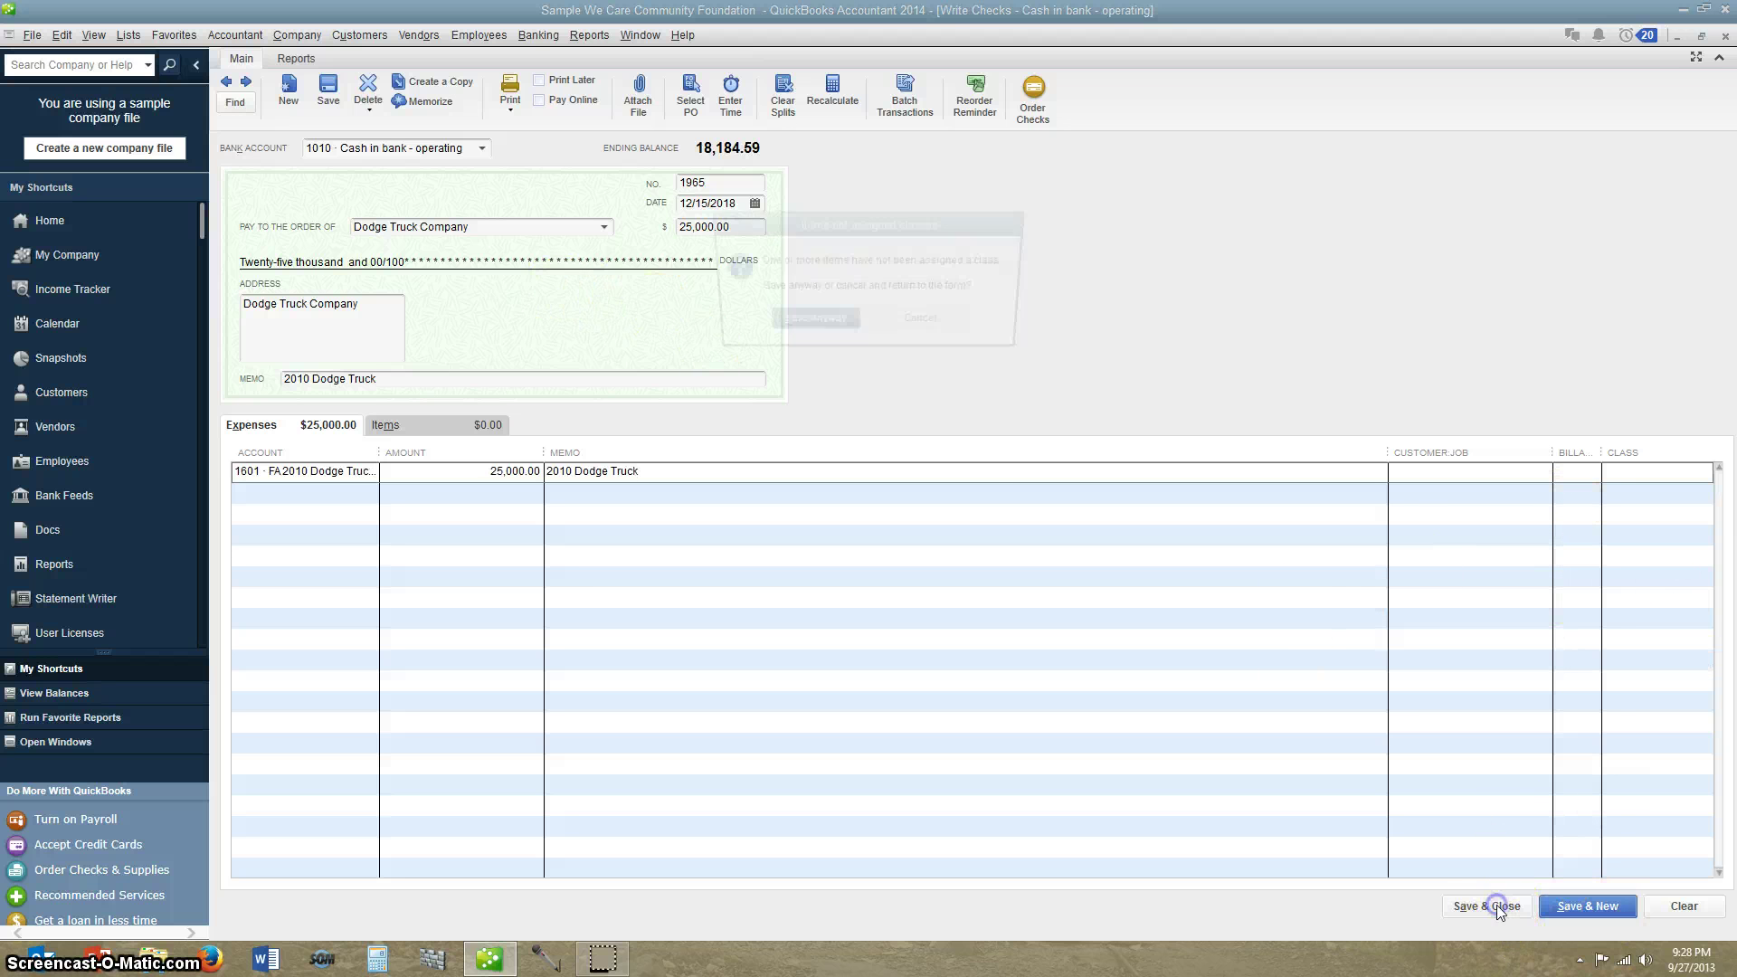
click(803, 323)
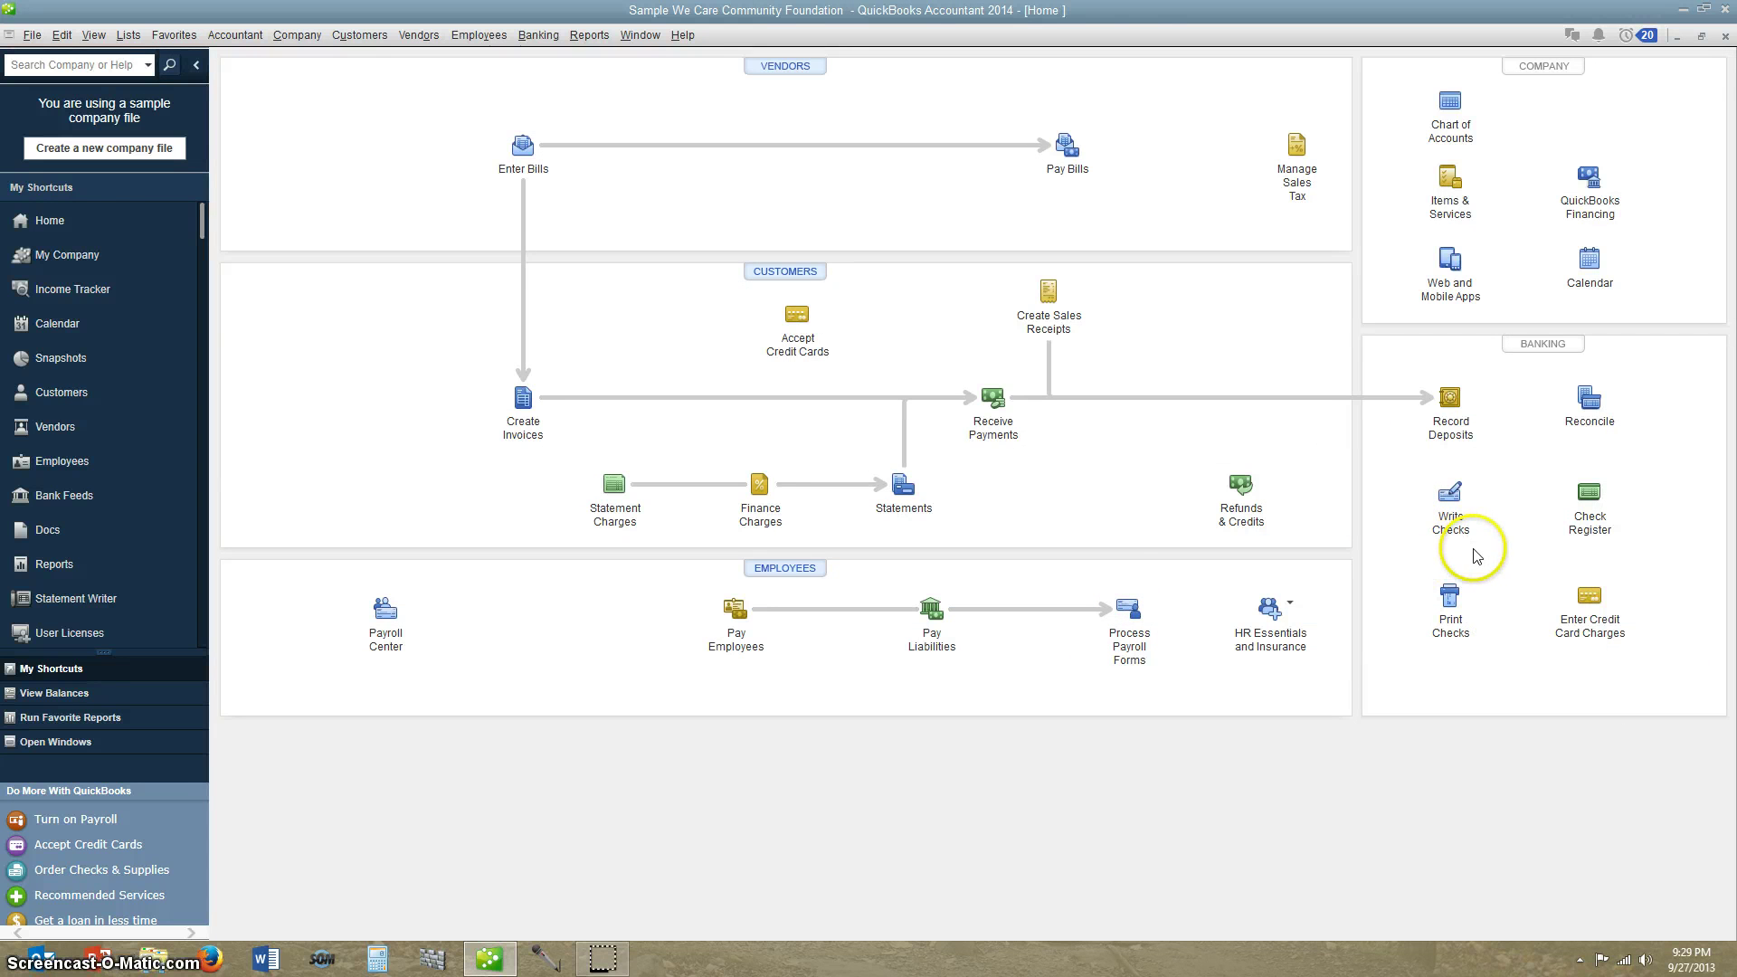
Return to writing checks and find the saved check to payee Dodge Truck Company.
click(1458, 517)
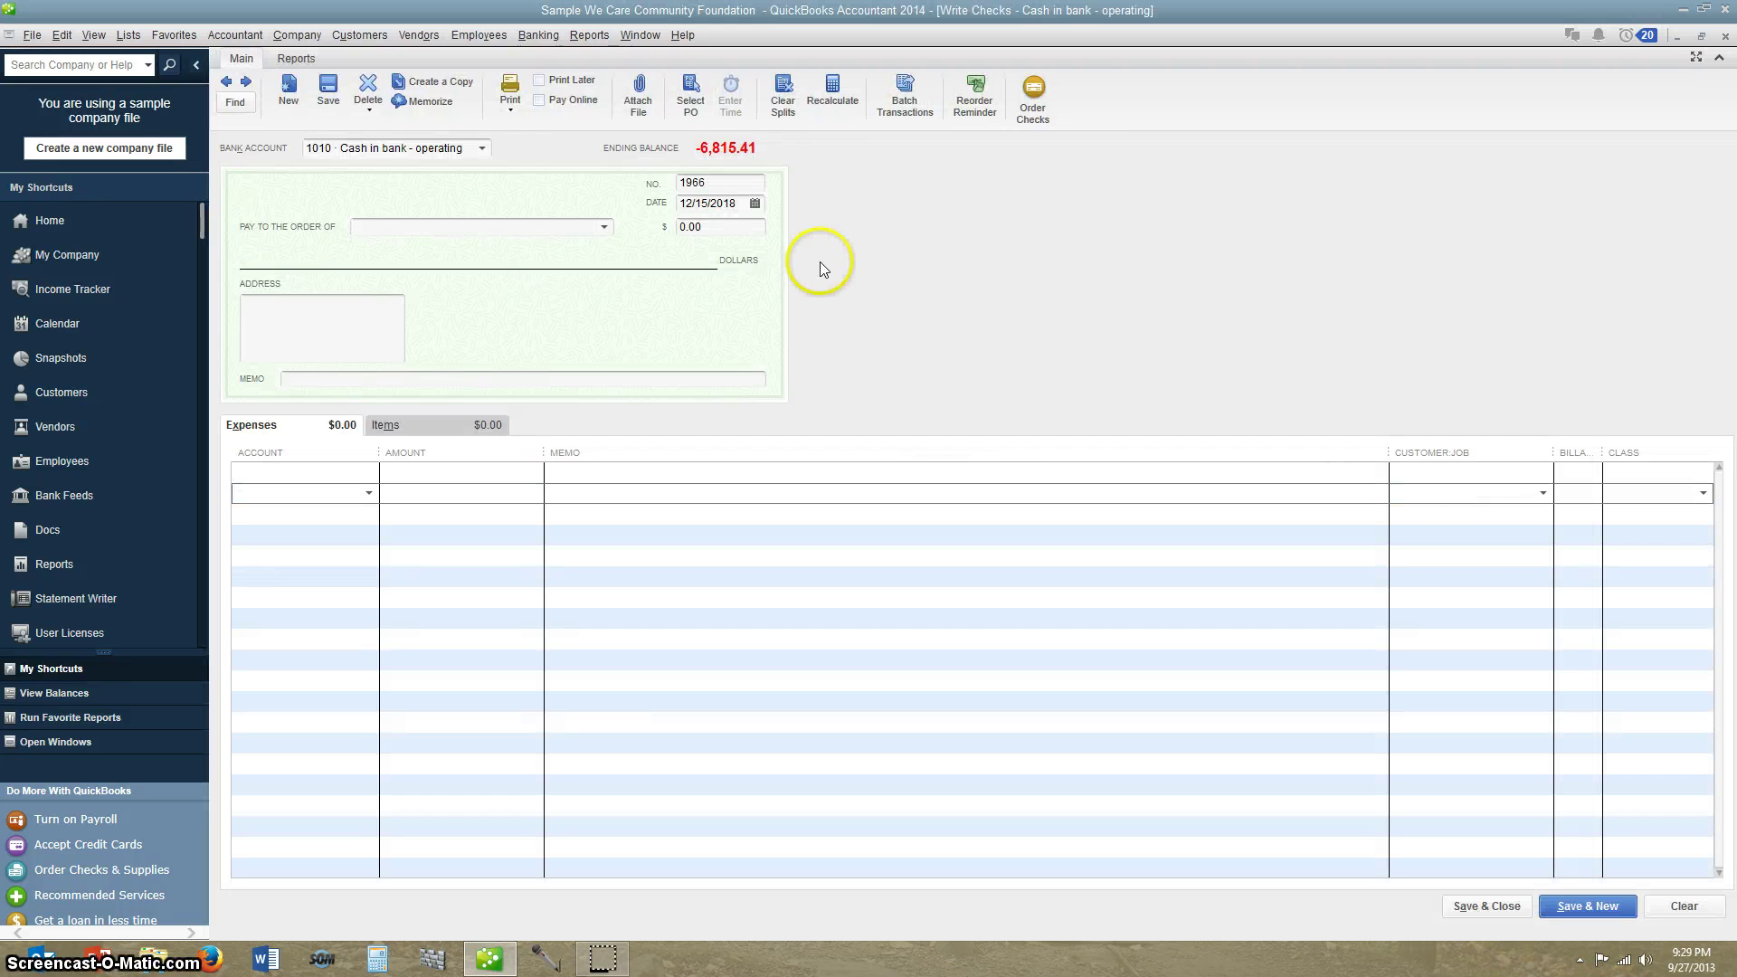
click(245, 100)
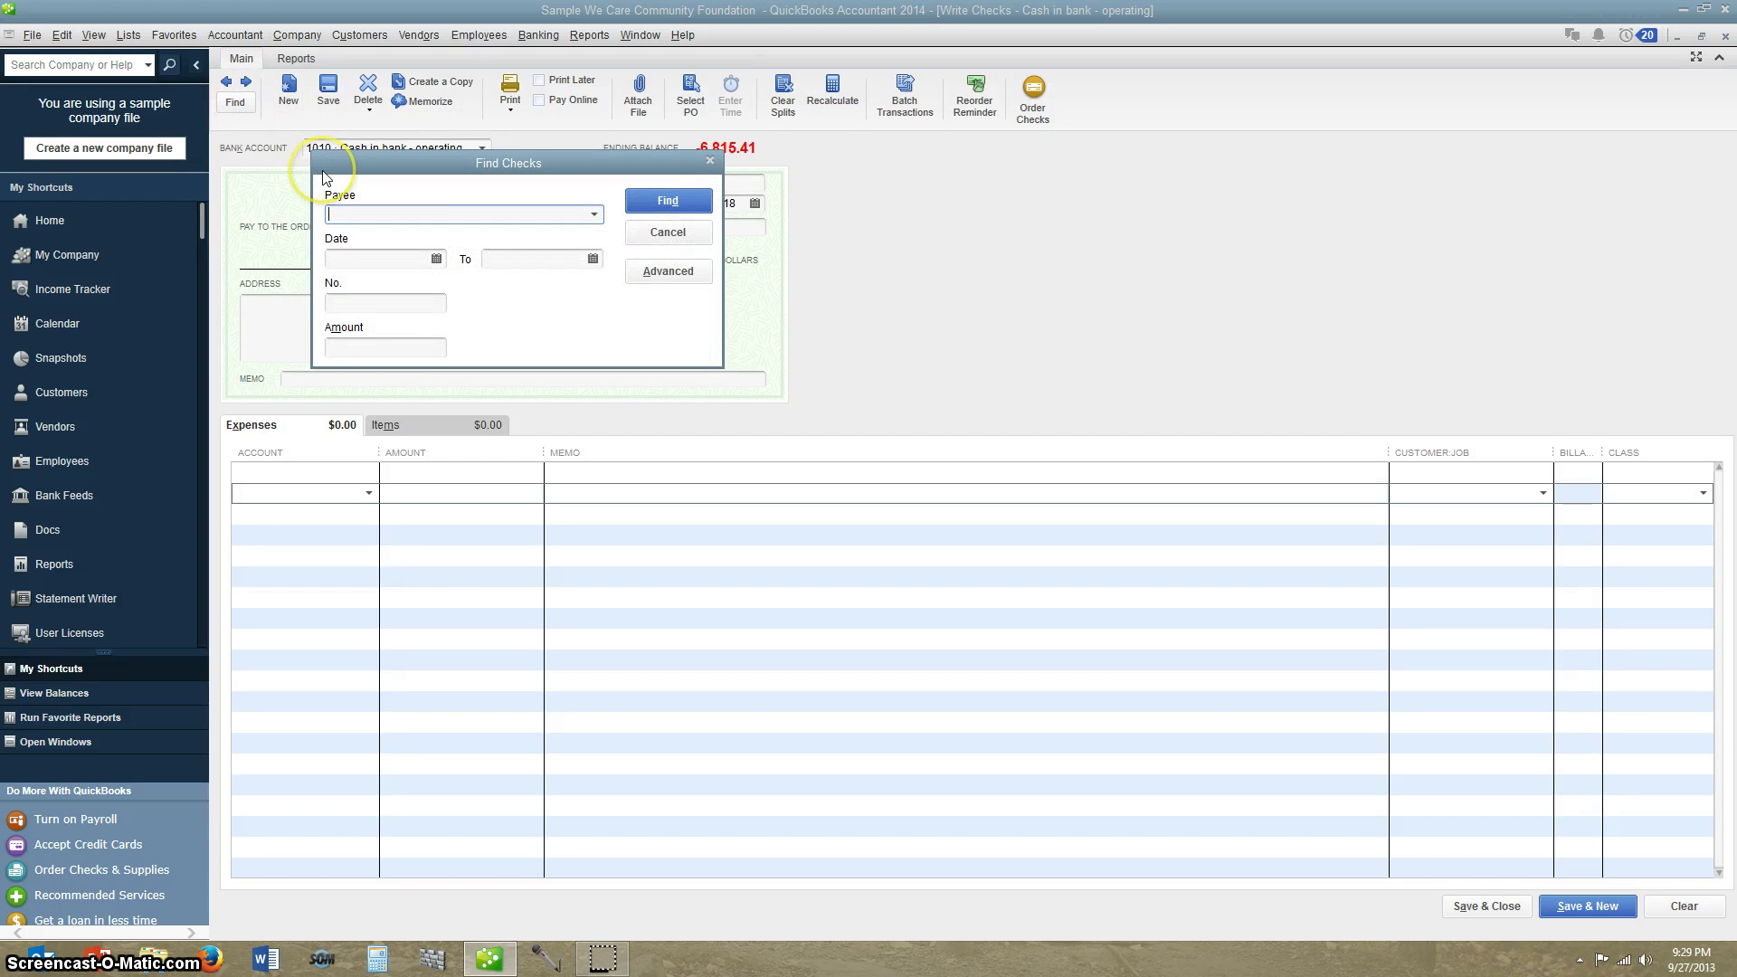
text(Dodge Truck CO)
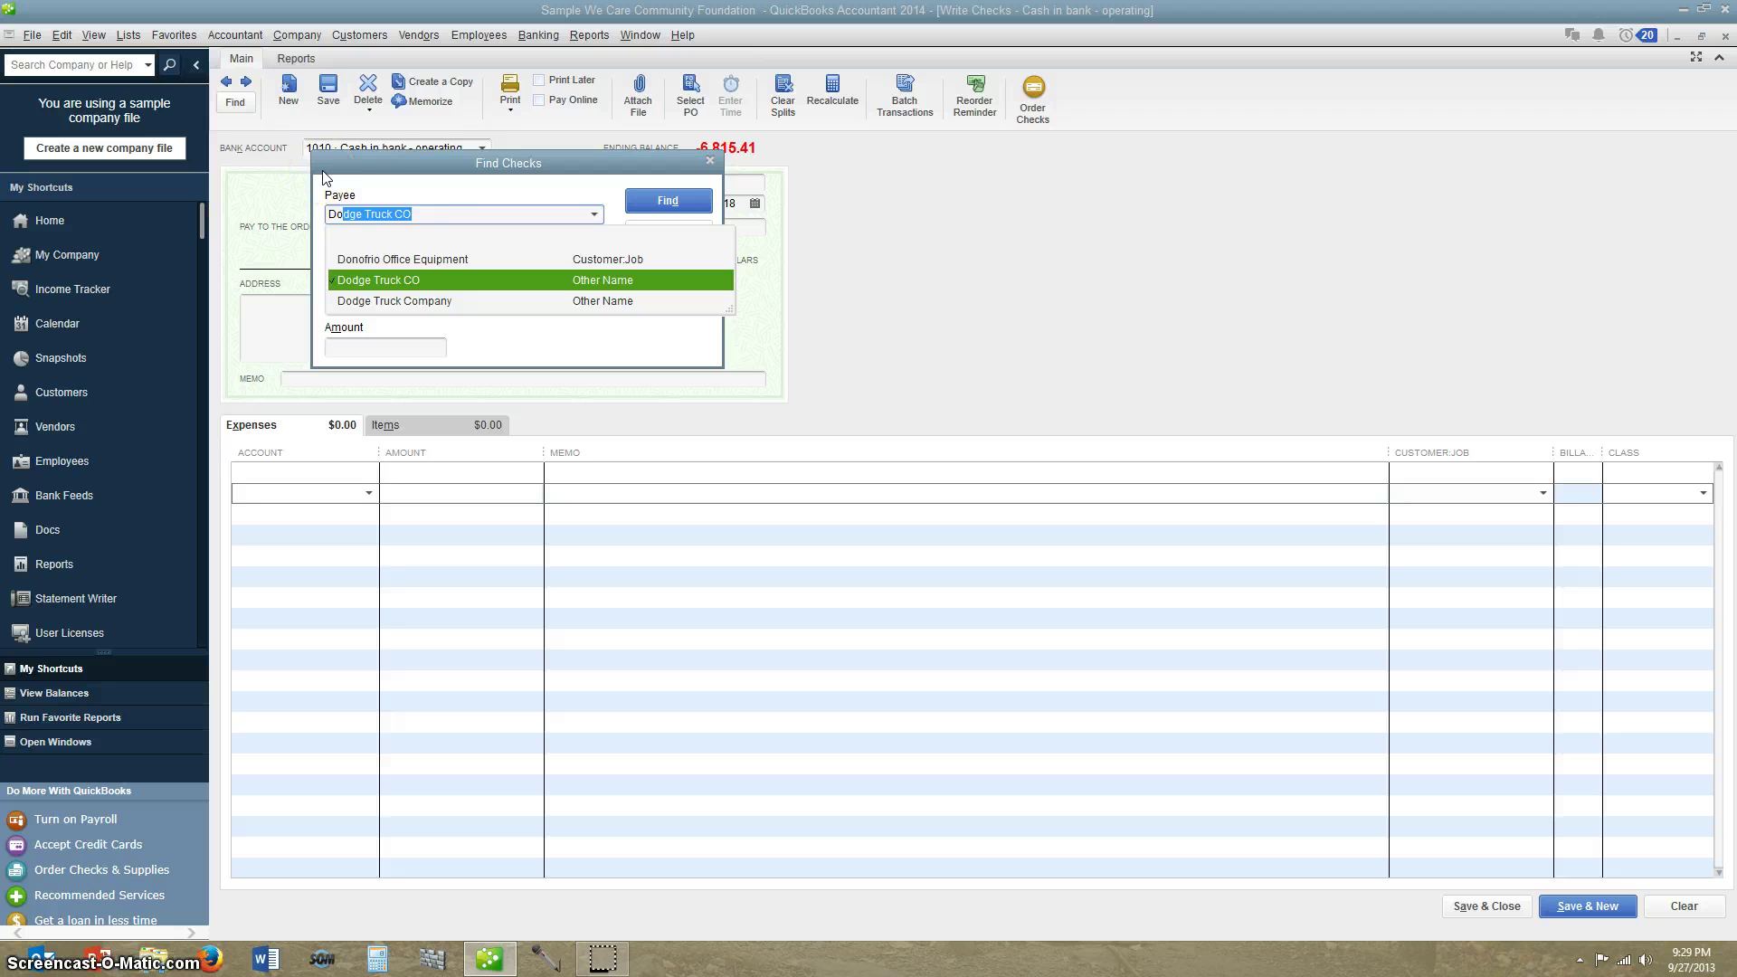
click(431, 302)
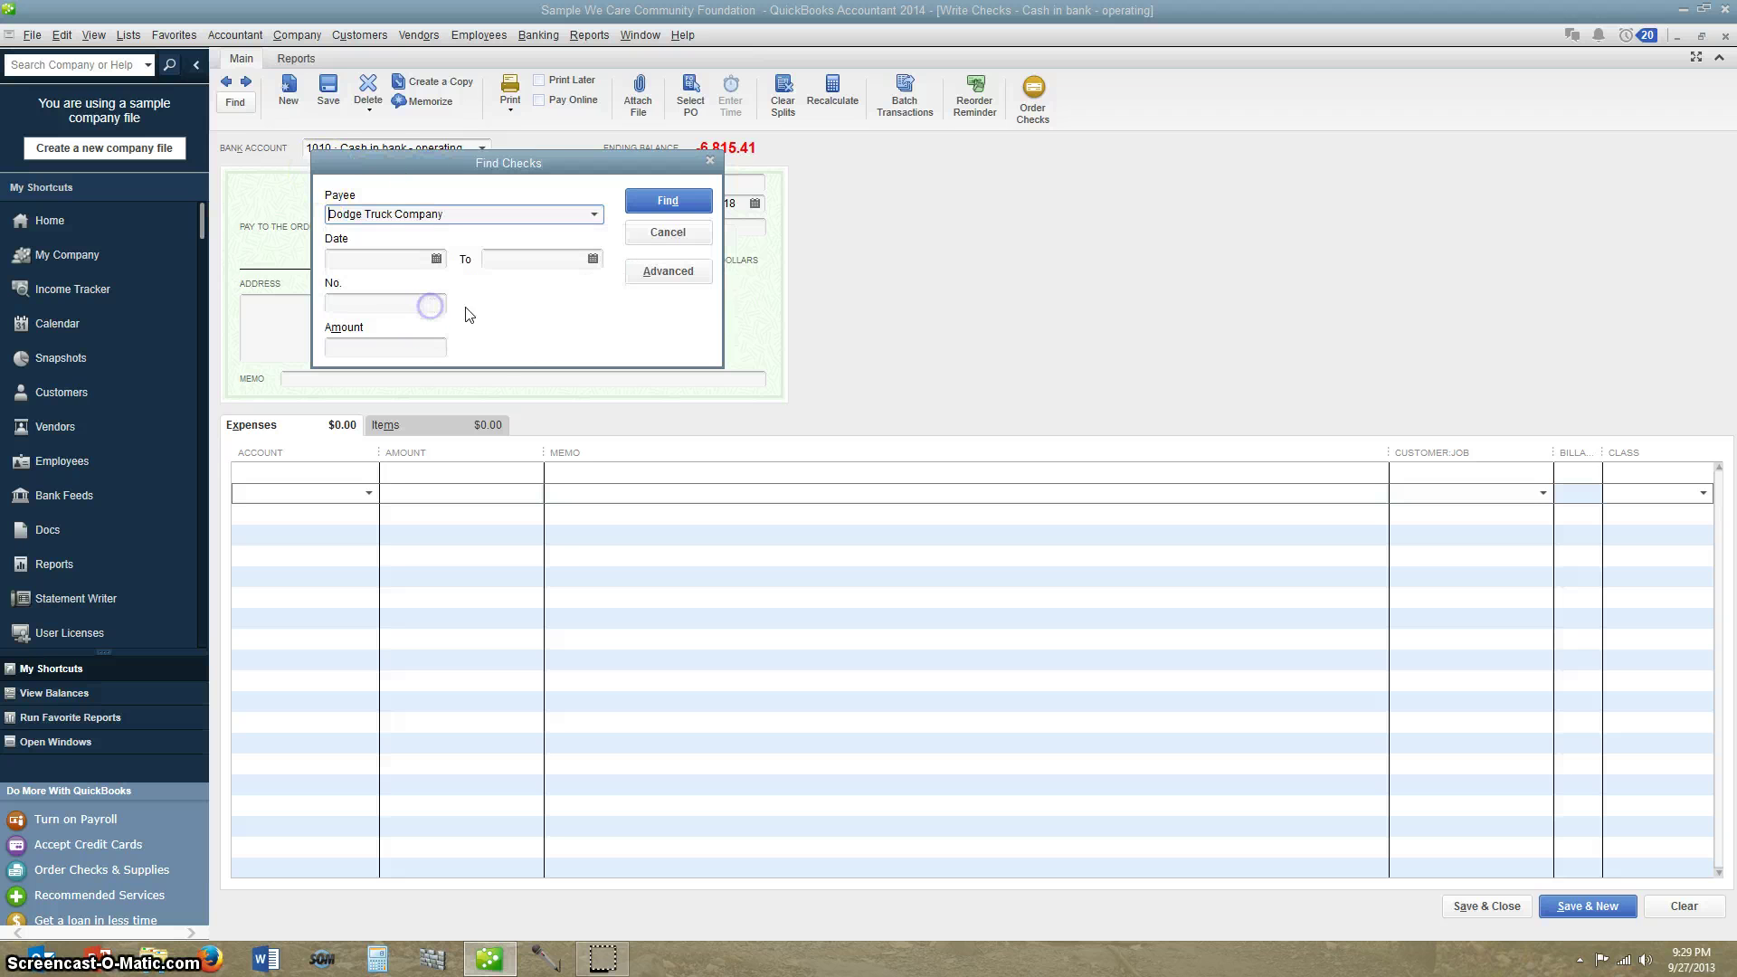
click(668, 202)
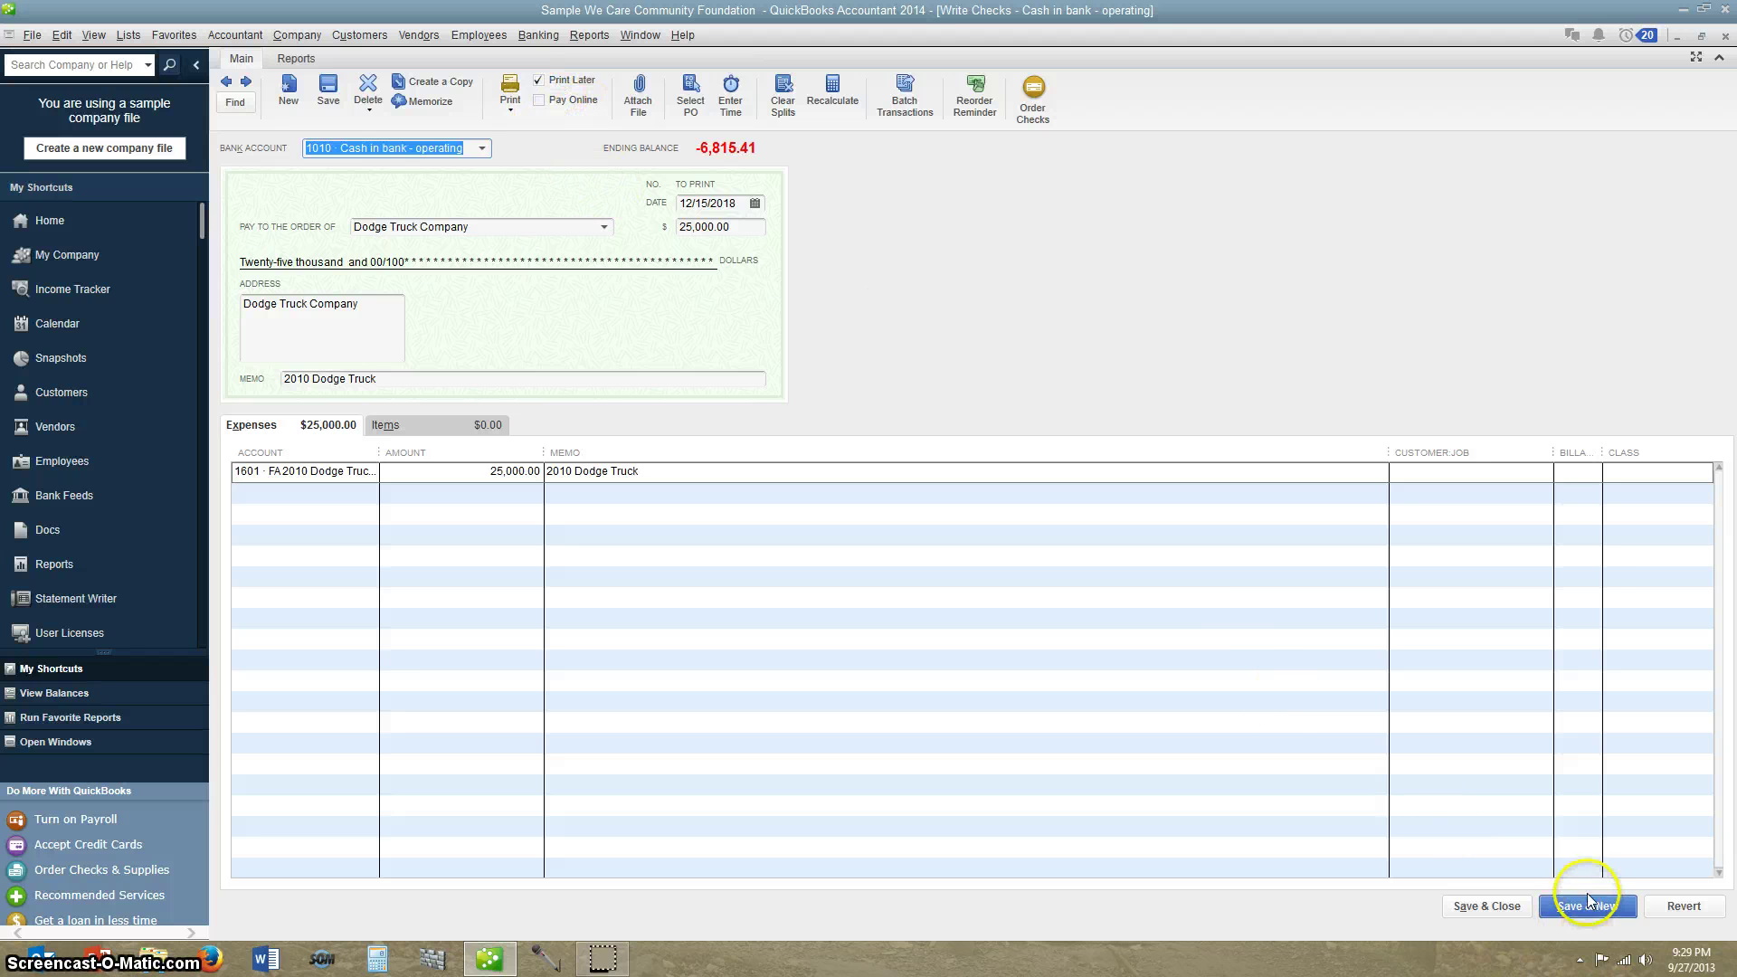
Mark the Dodge Truck Company check to print later and save the change without assigning a class.
click(1473, 905)
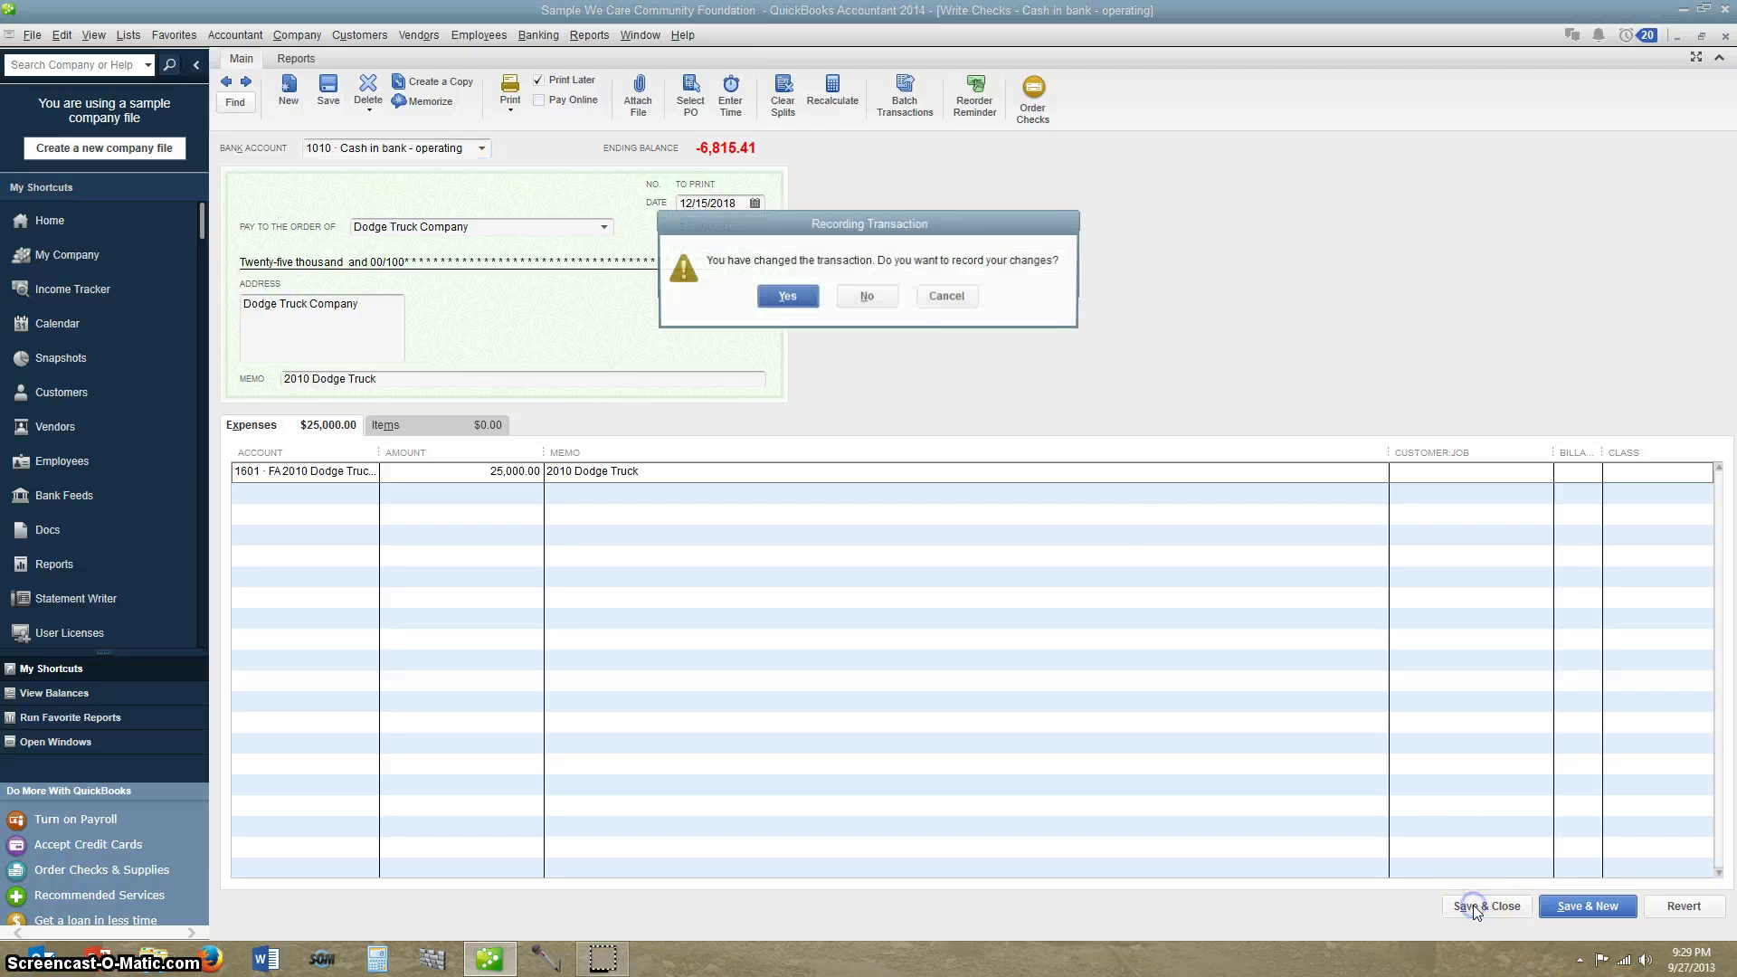
click(795, 298)
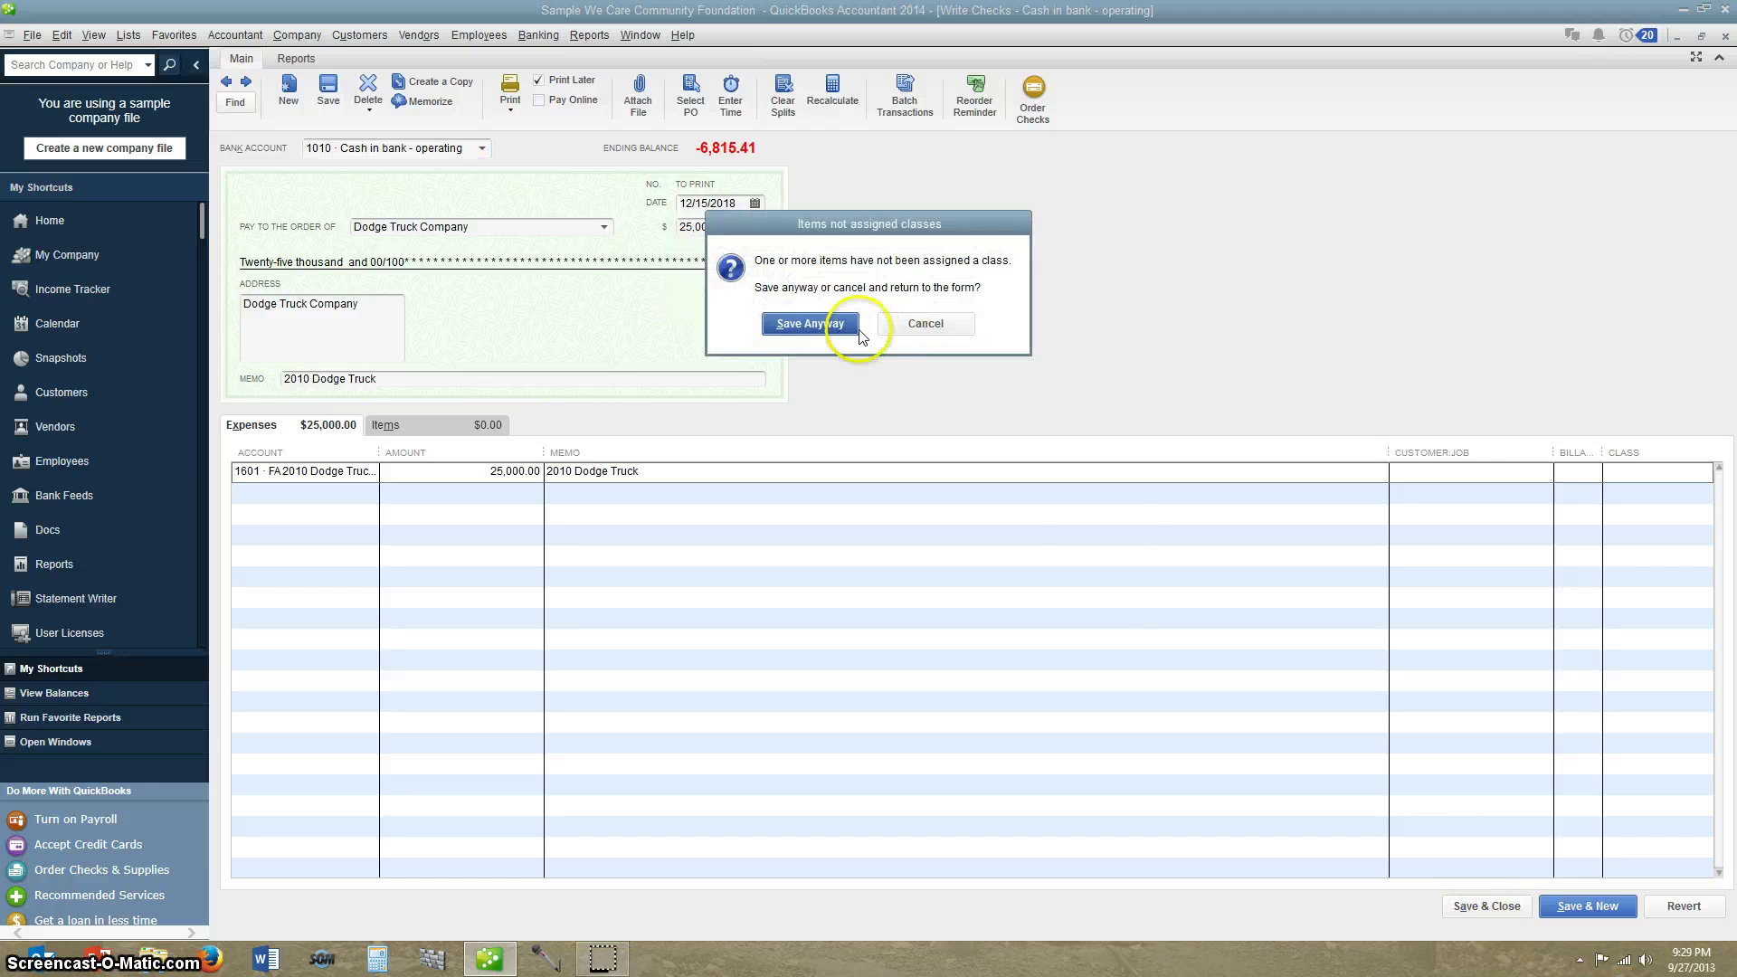
click(828, 322)
Review the list of checks waiting to print for the Dodge Truck Company check, and close it without printing.
click(1450, 605)
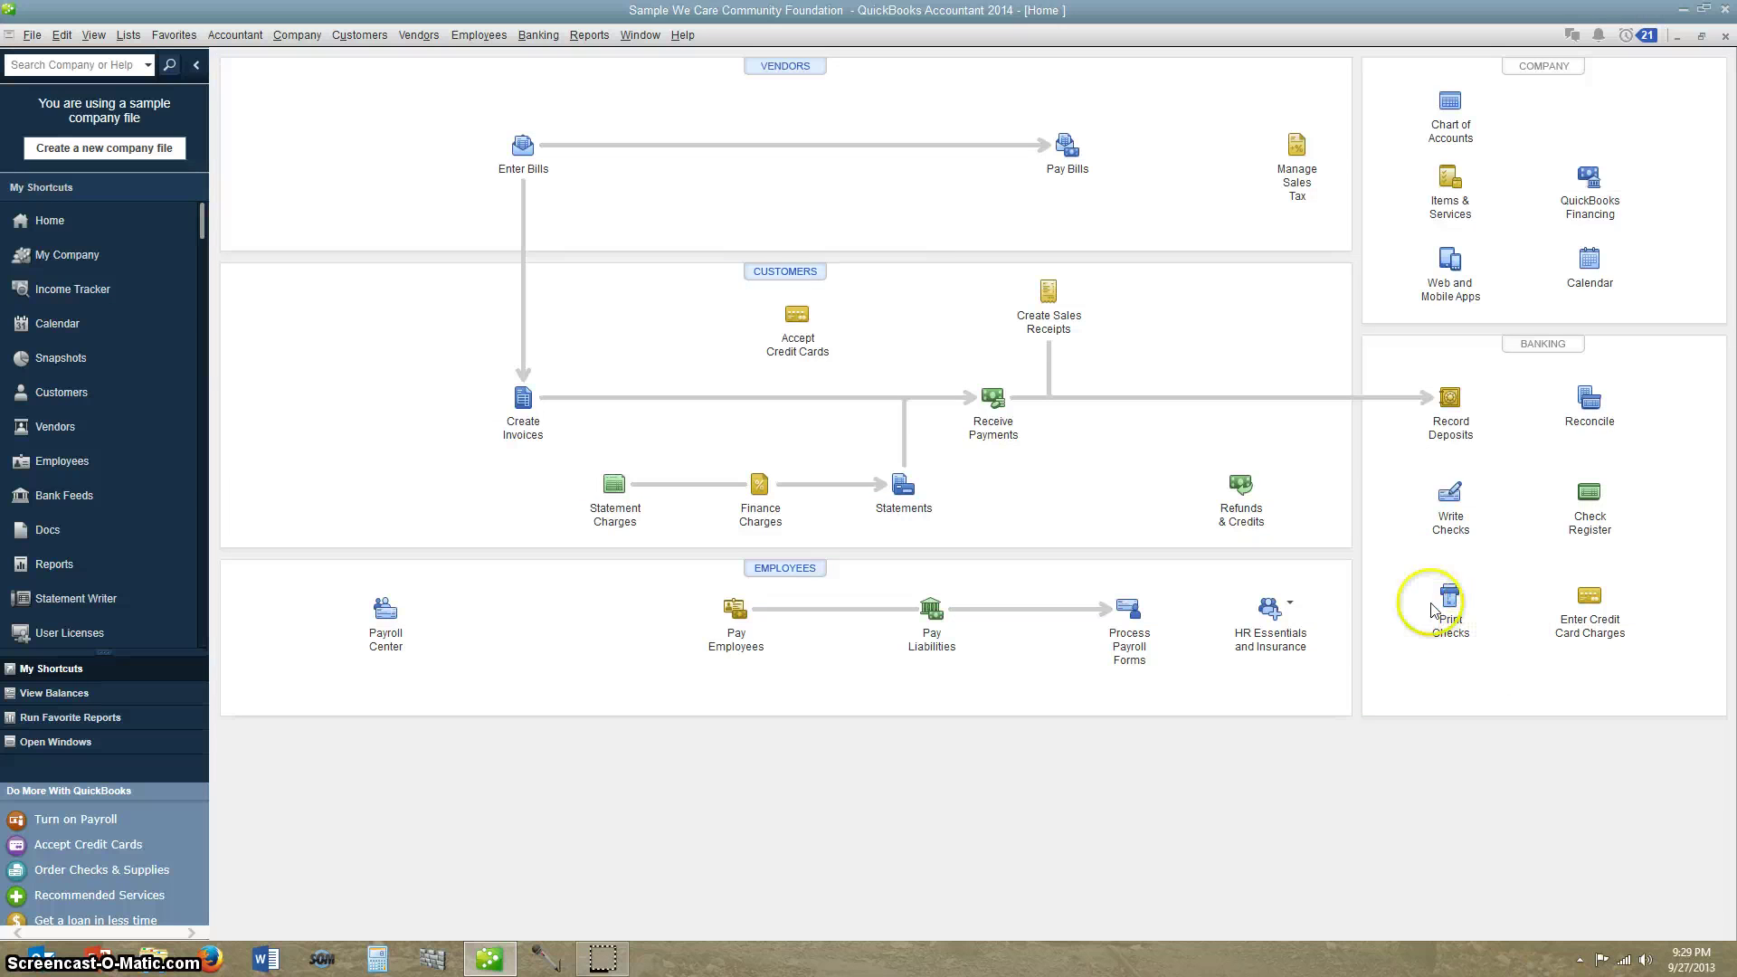
click(435, 303)
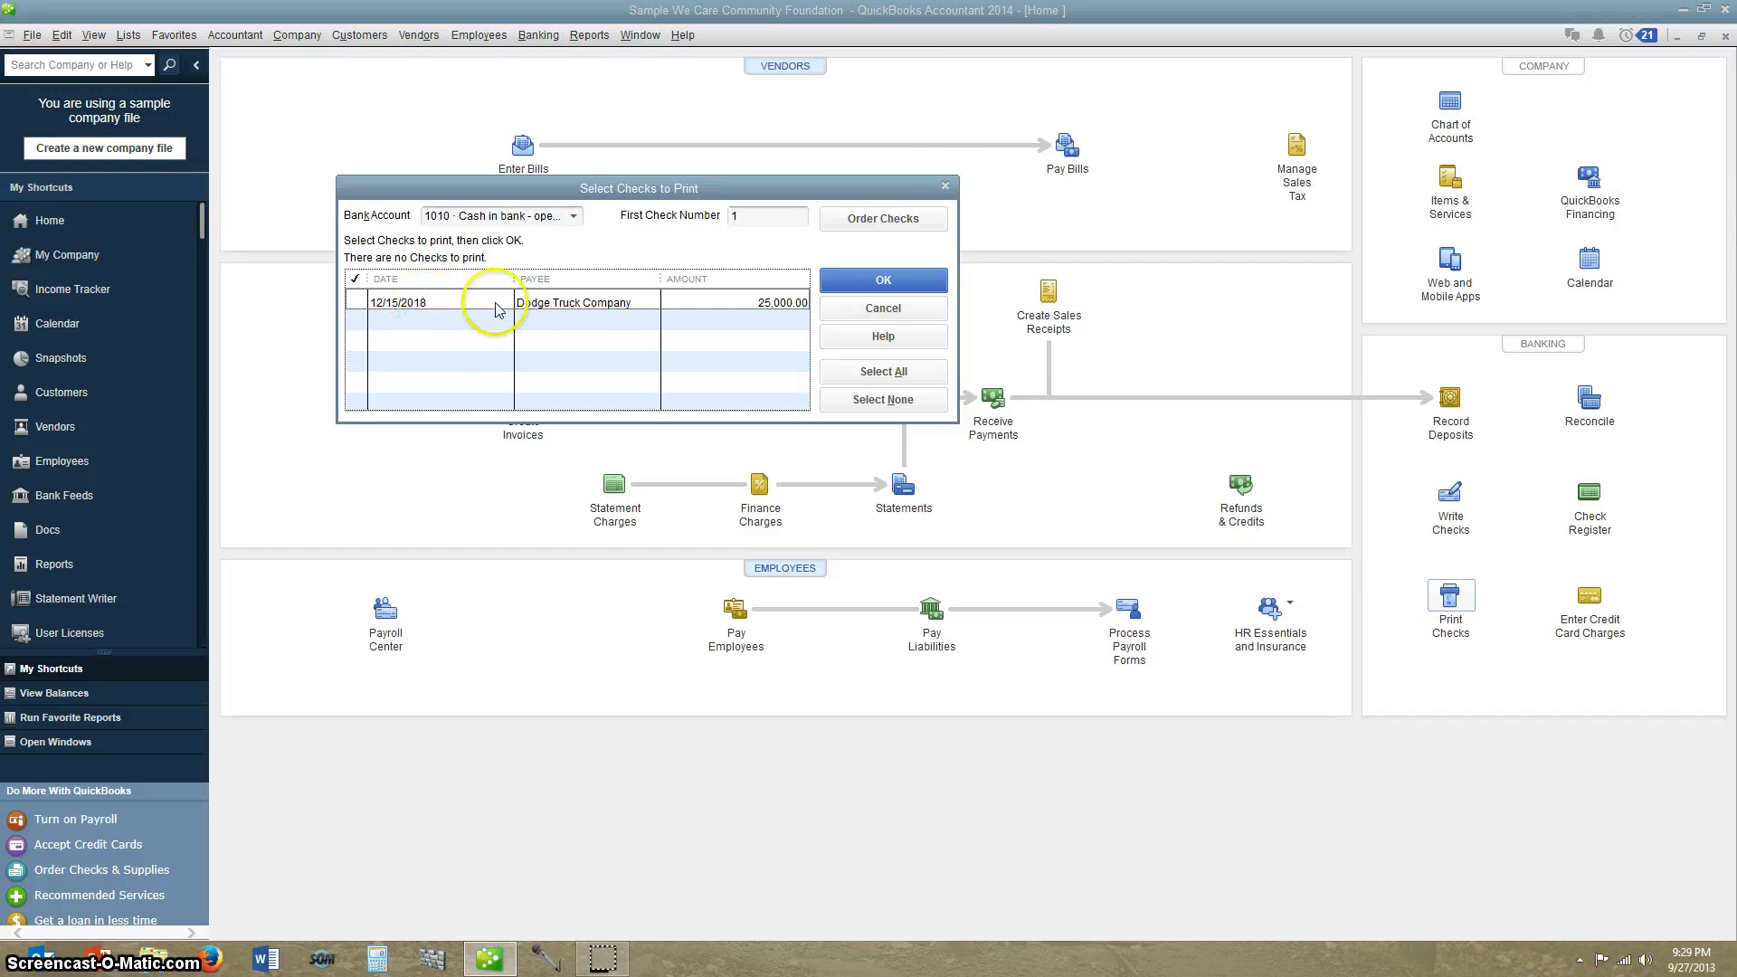
click(945, 187)
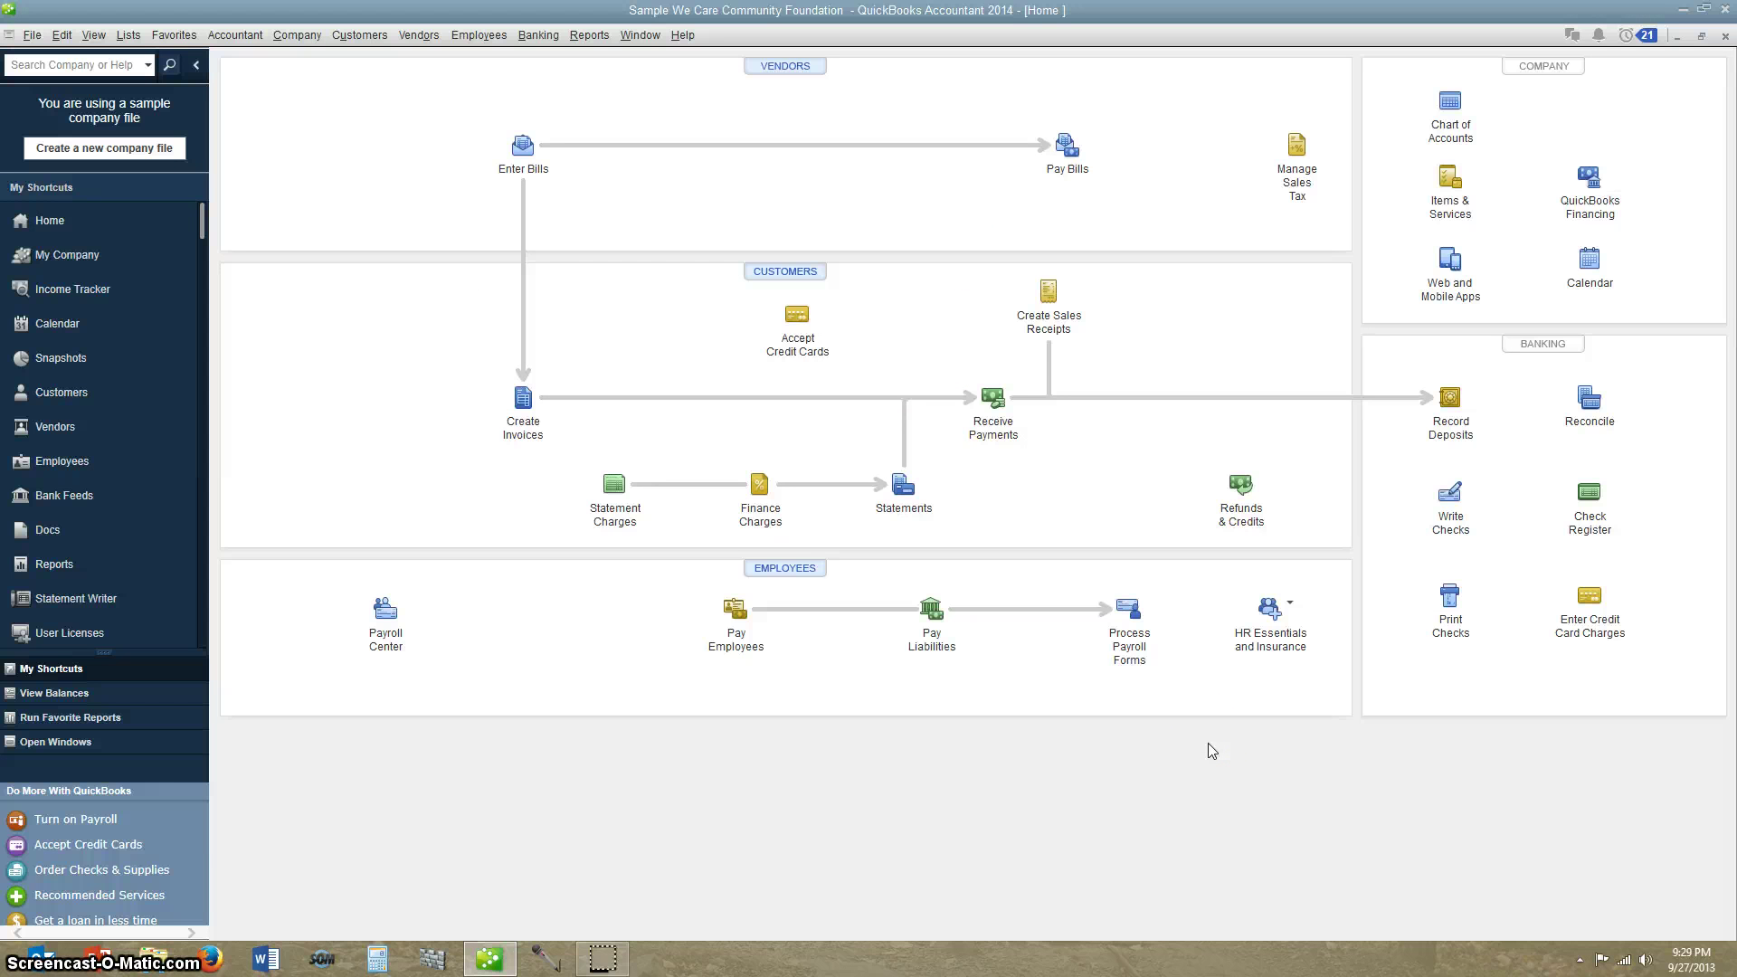
Review the fixed asset accounts in the chart of accounts and start a general journal entry from 1602 · <Less Accum Deprec>.
key(ctrl+a)
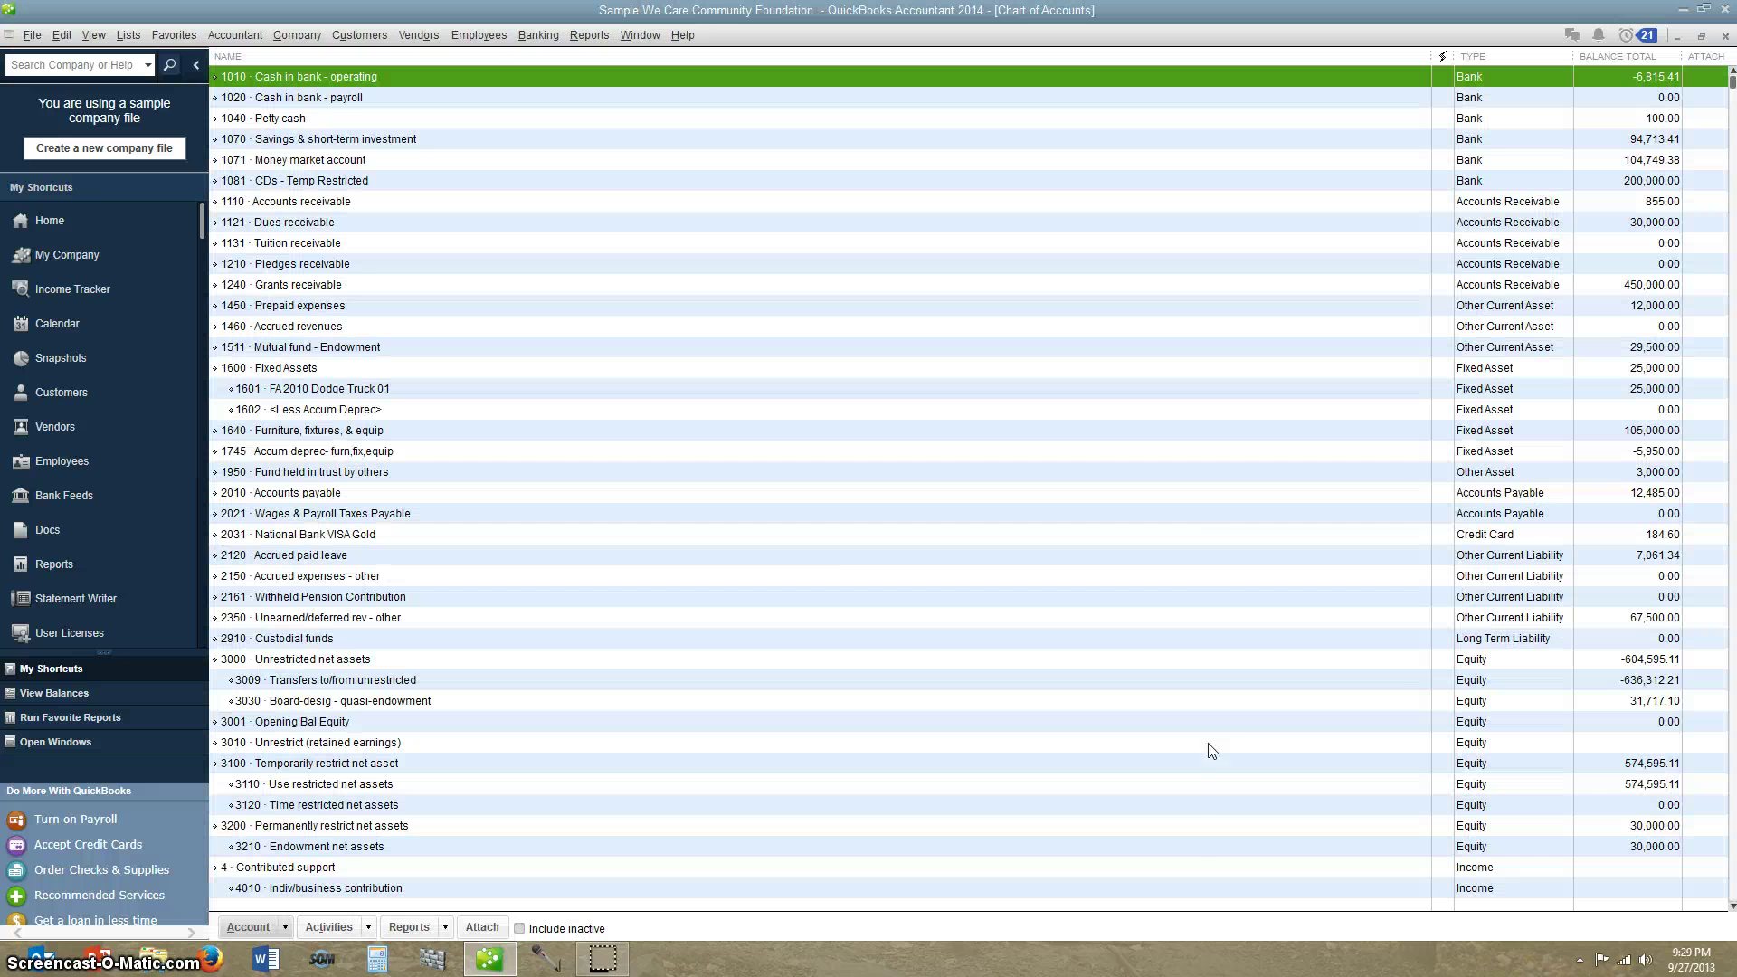
click(1279, 745)
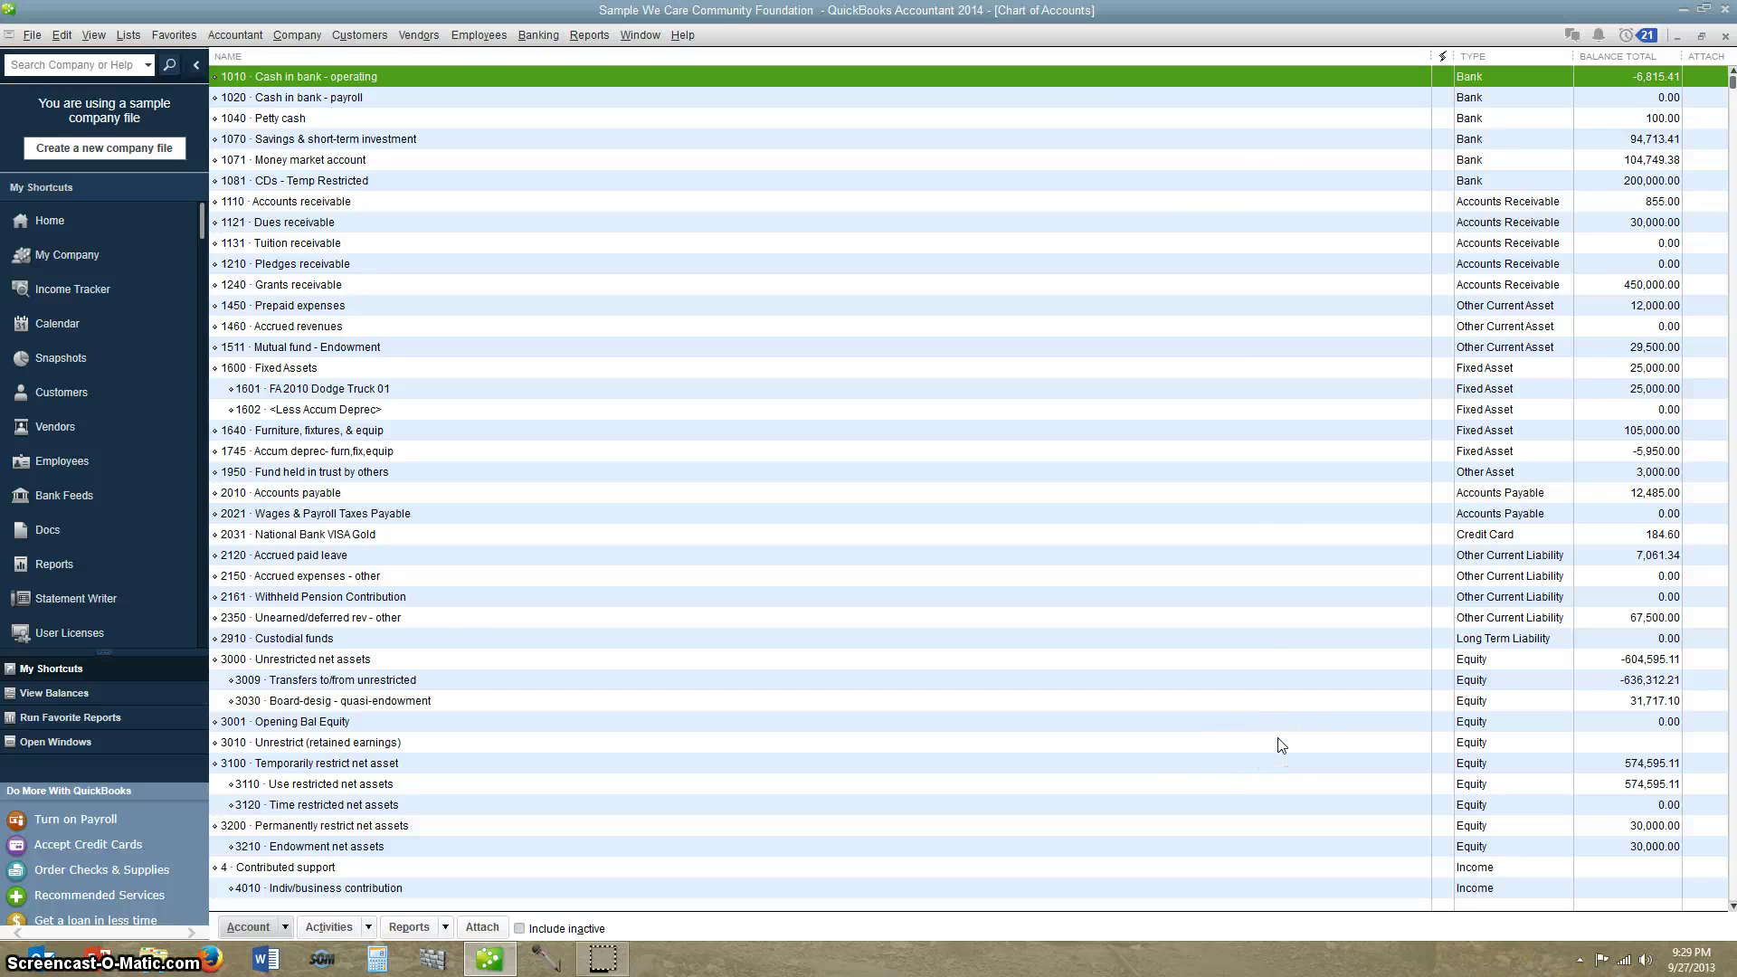
click(320, 388)
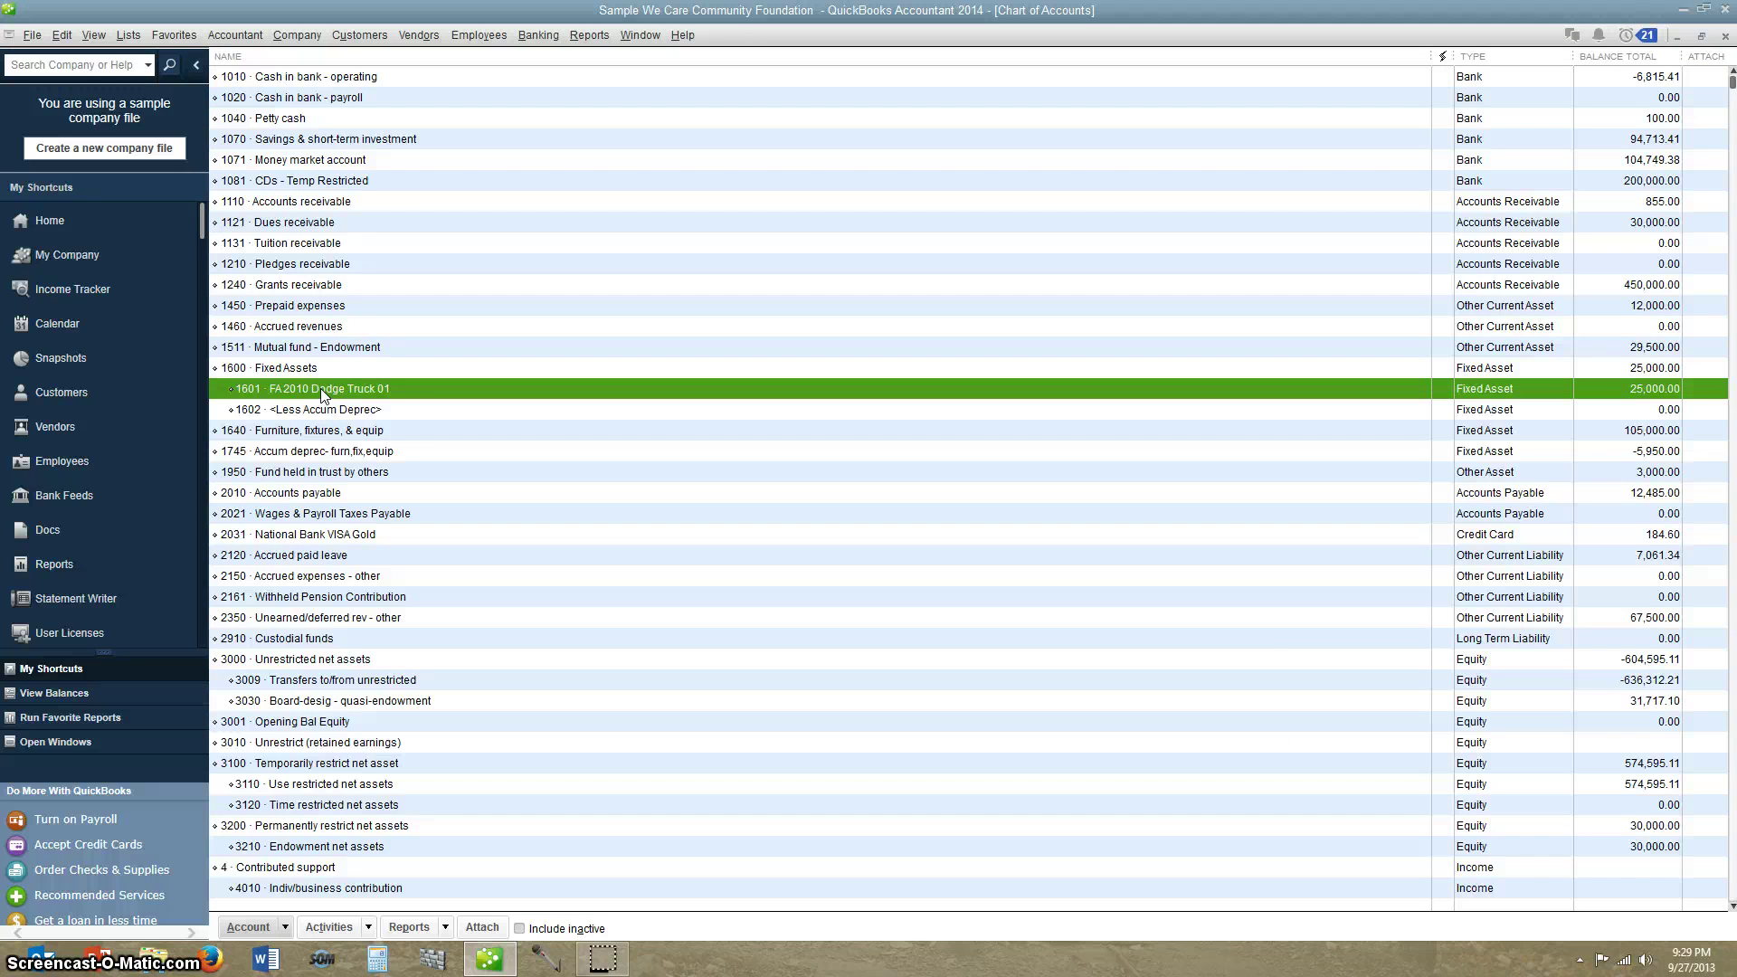
click(288, 370)
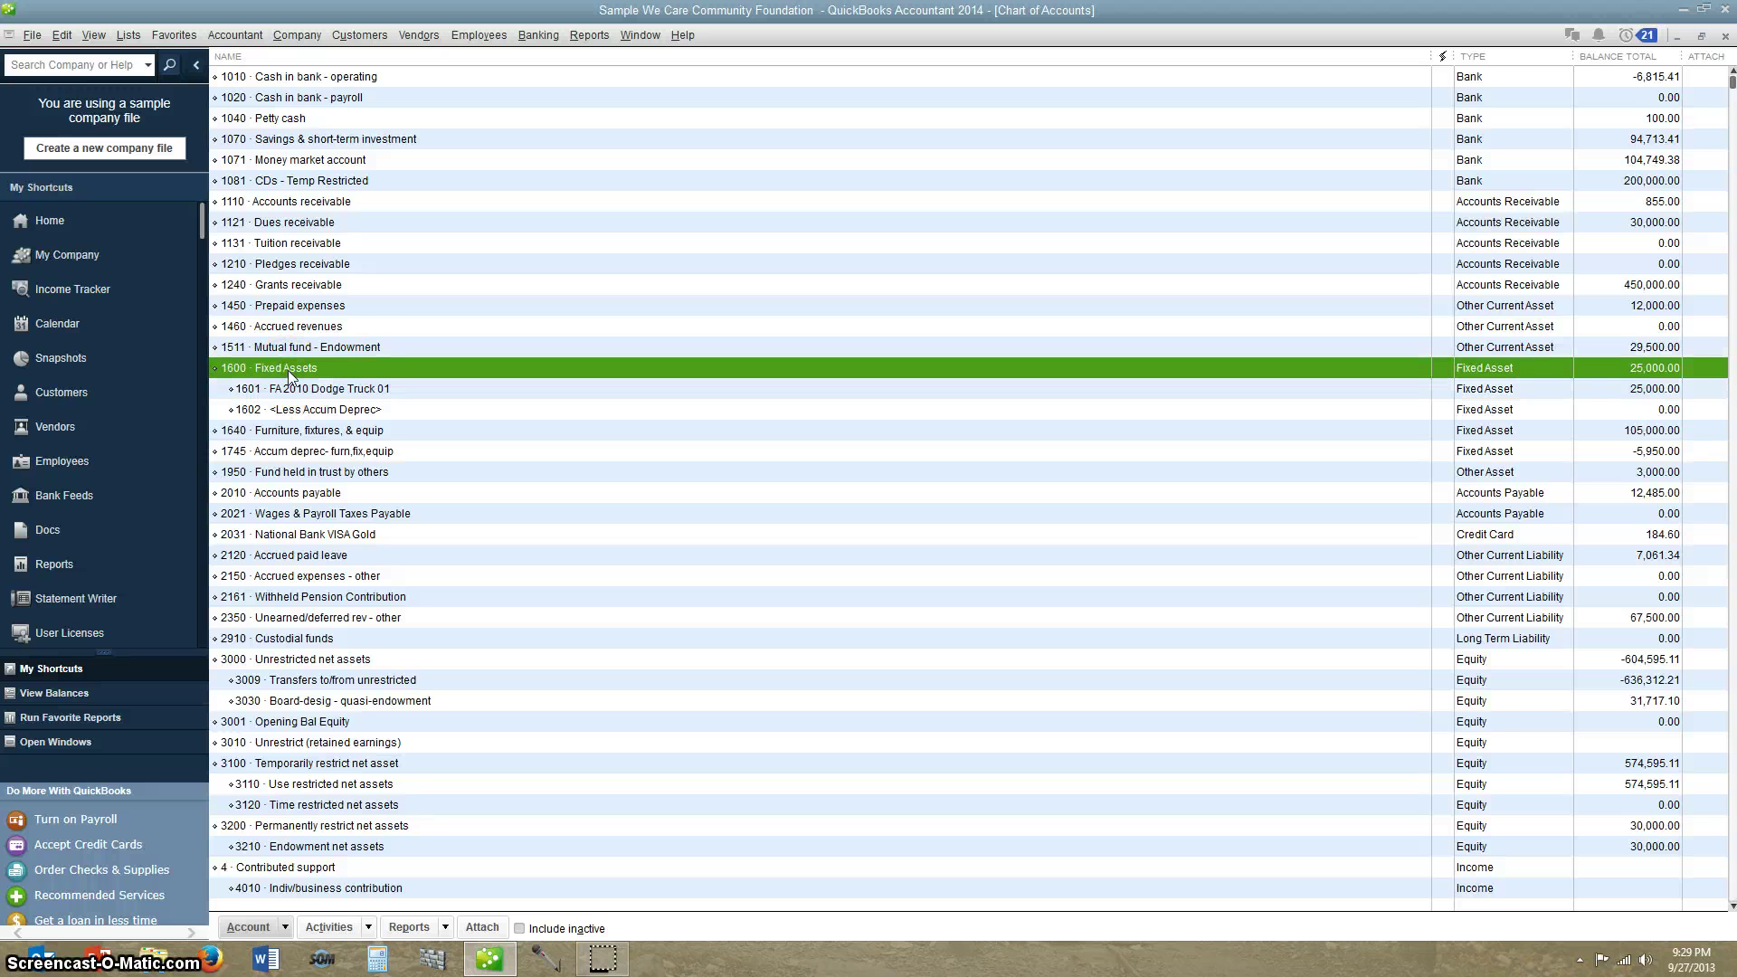
click(289, 391)
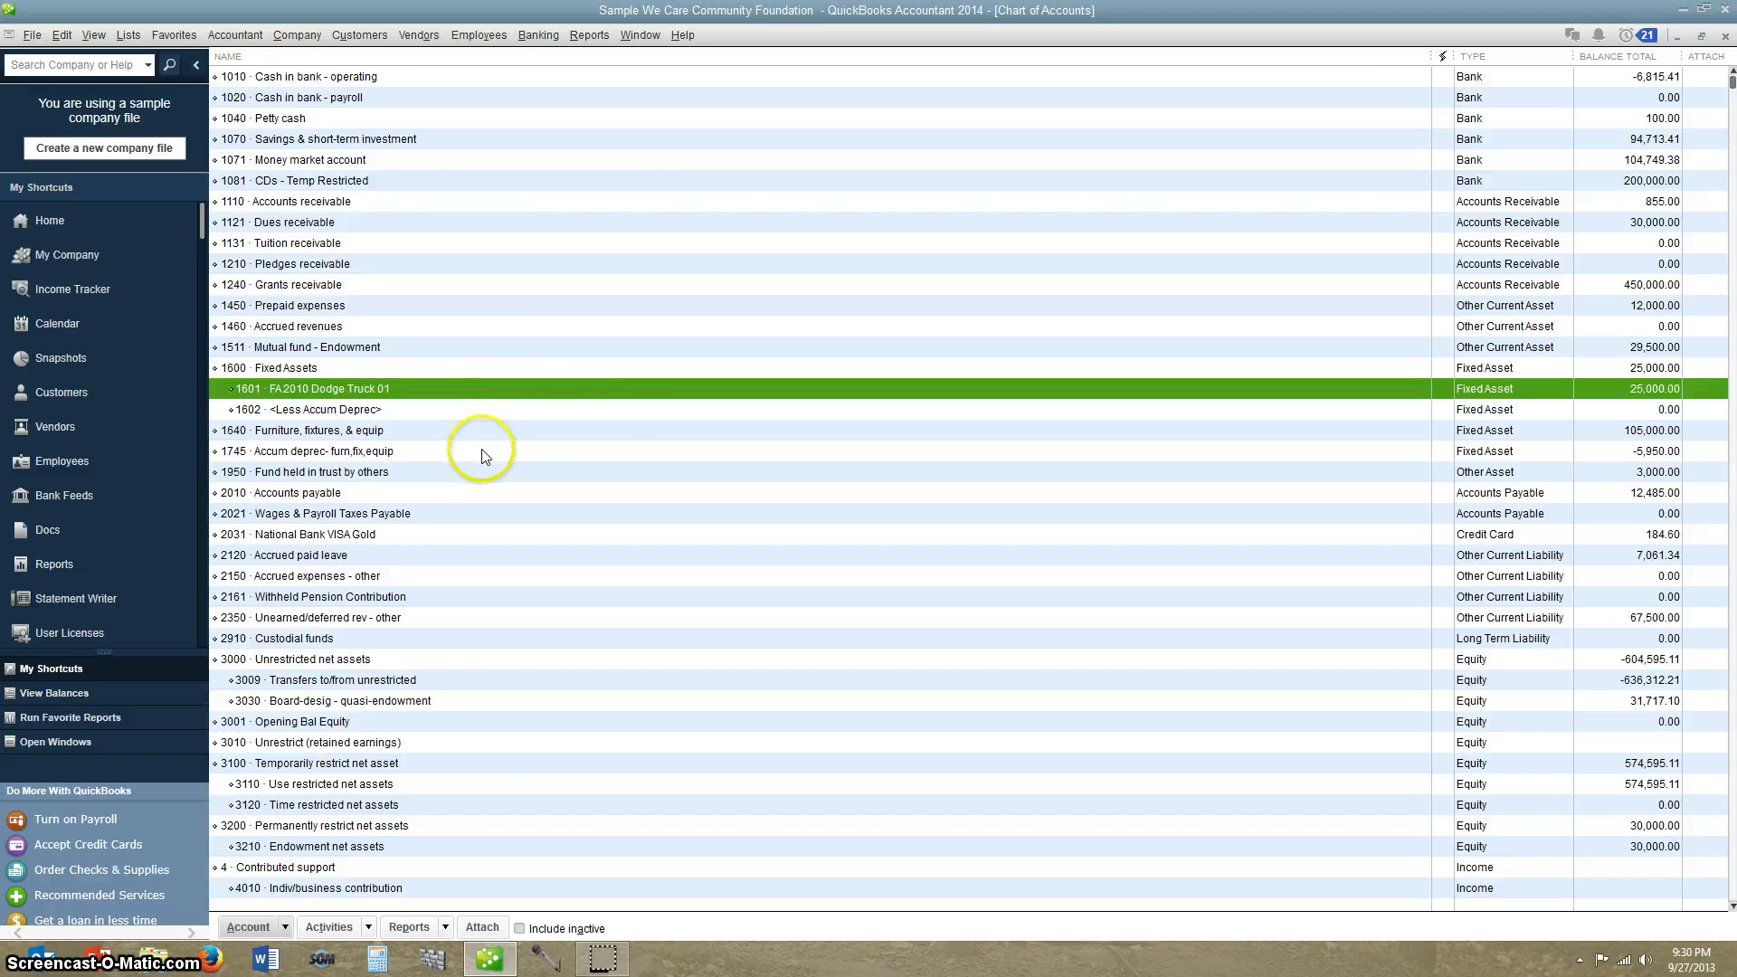
right_click(620, 421)
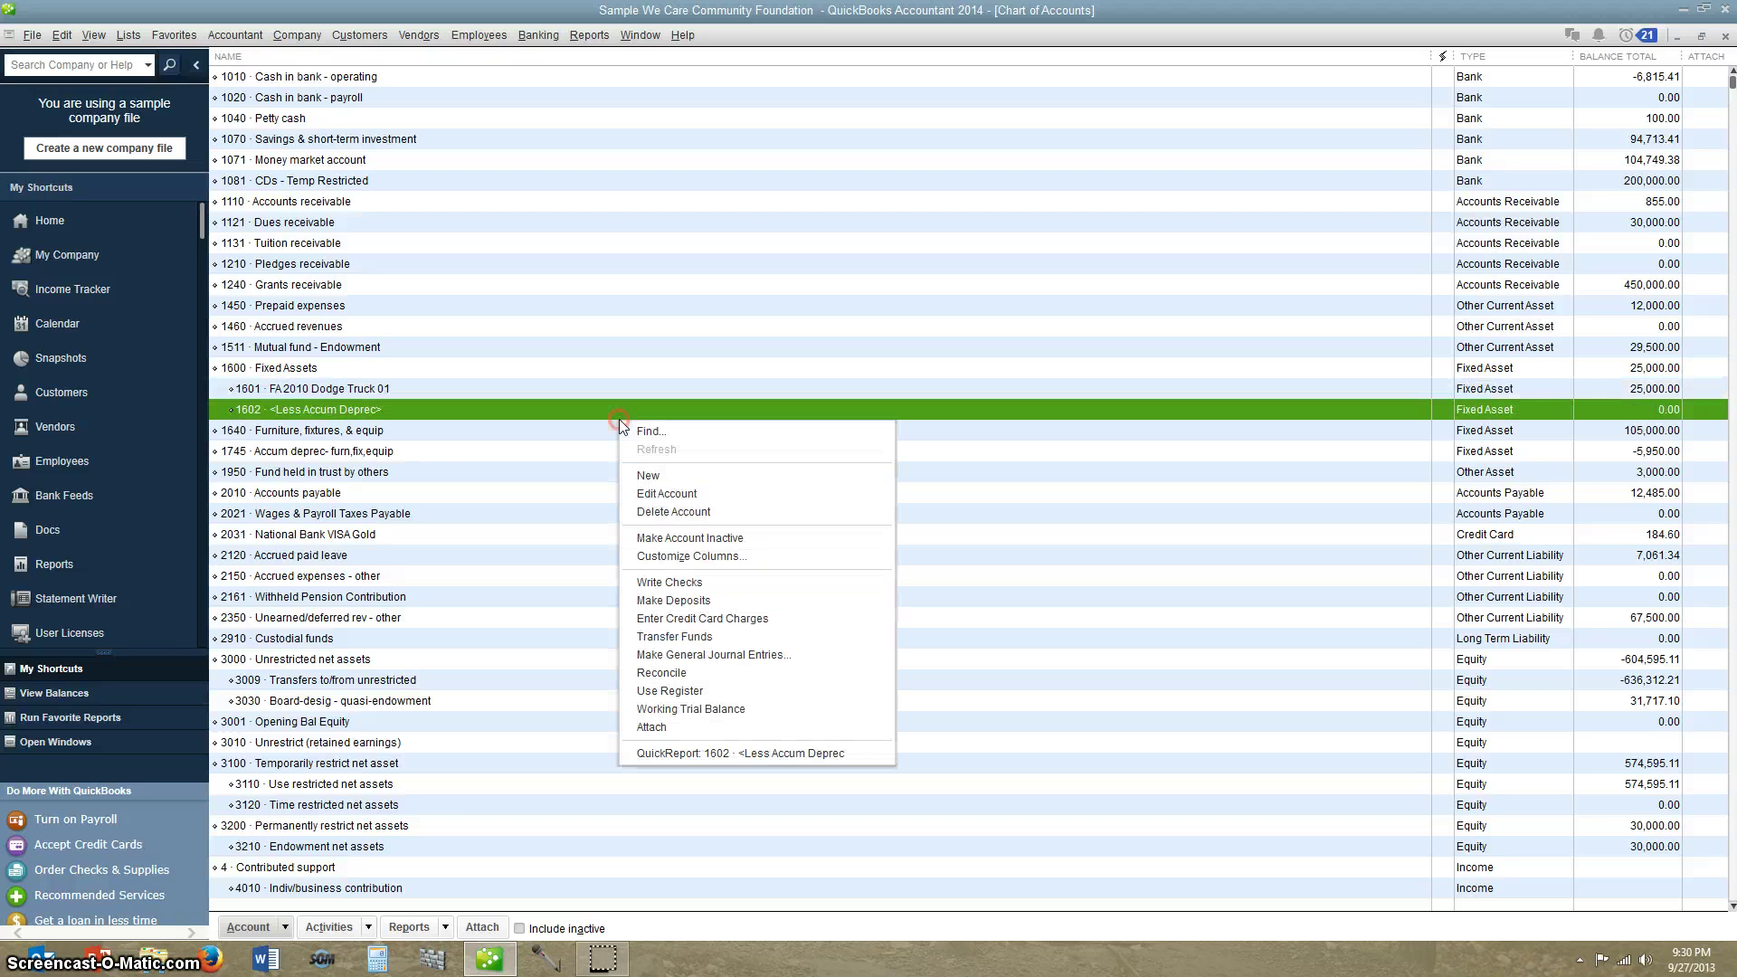
click(728, 655)
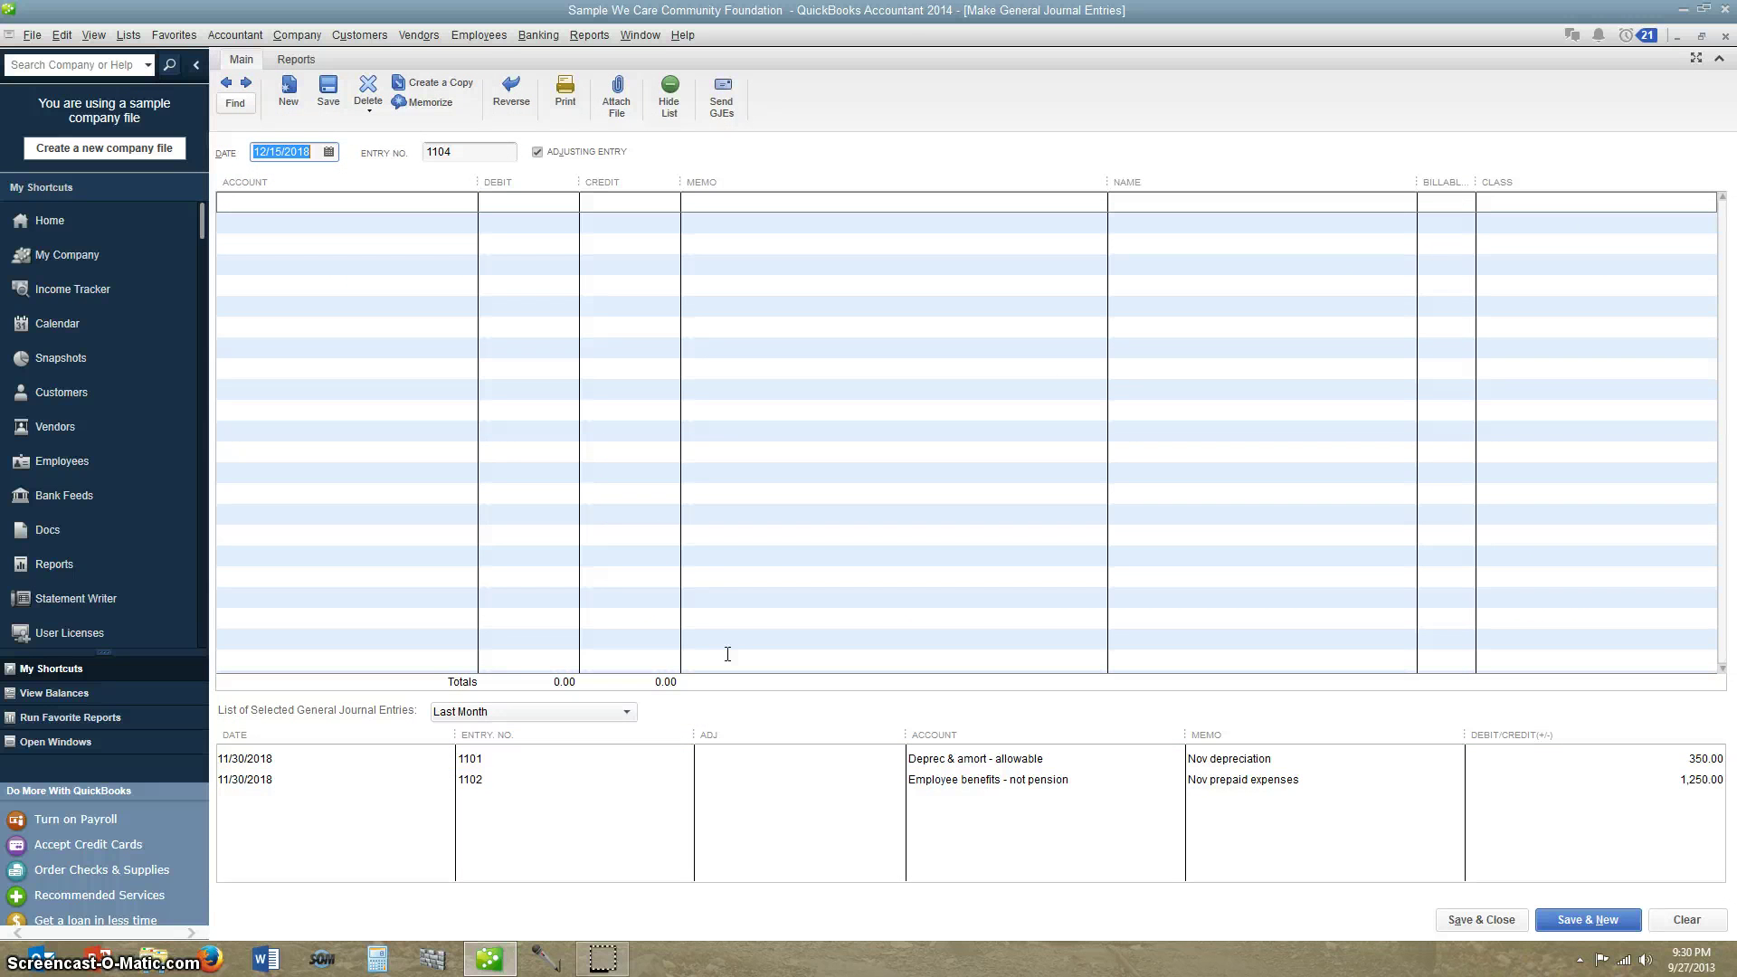
Unmark the journal entry as adjusting and assign its first line to 8470 · Depreciation Expense Vehicles.
click(546, 158)
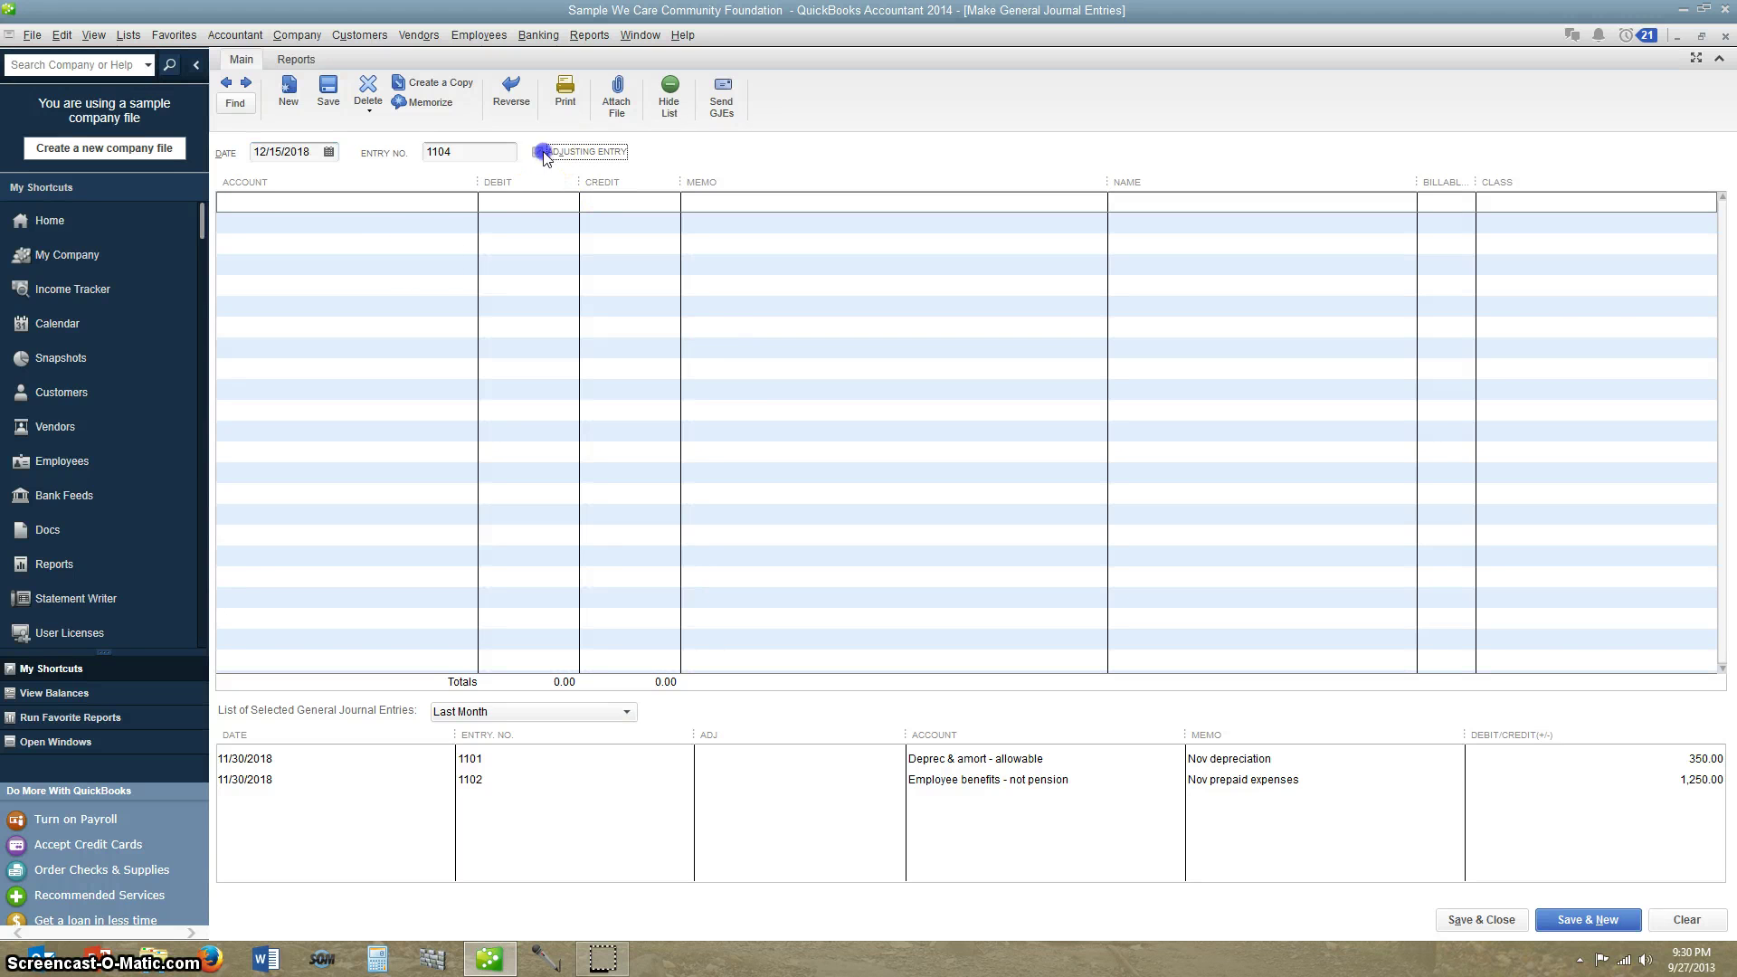
click(315, 209)
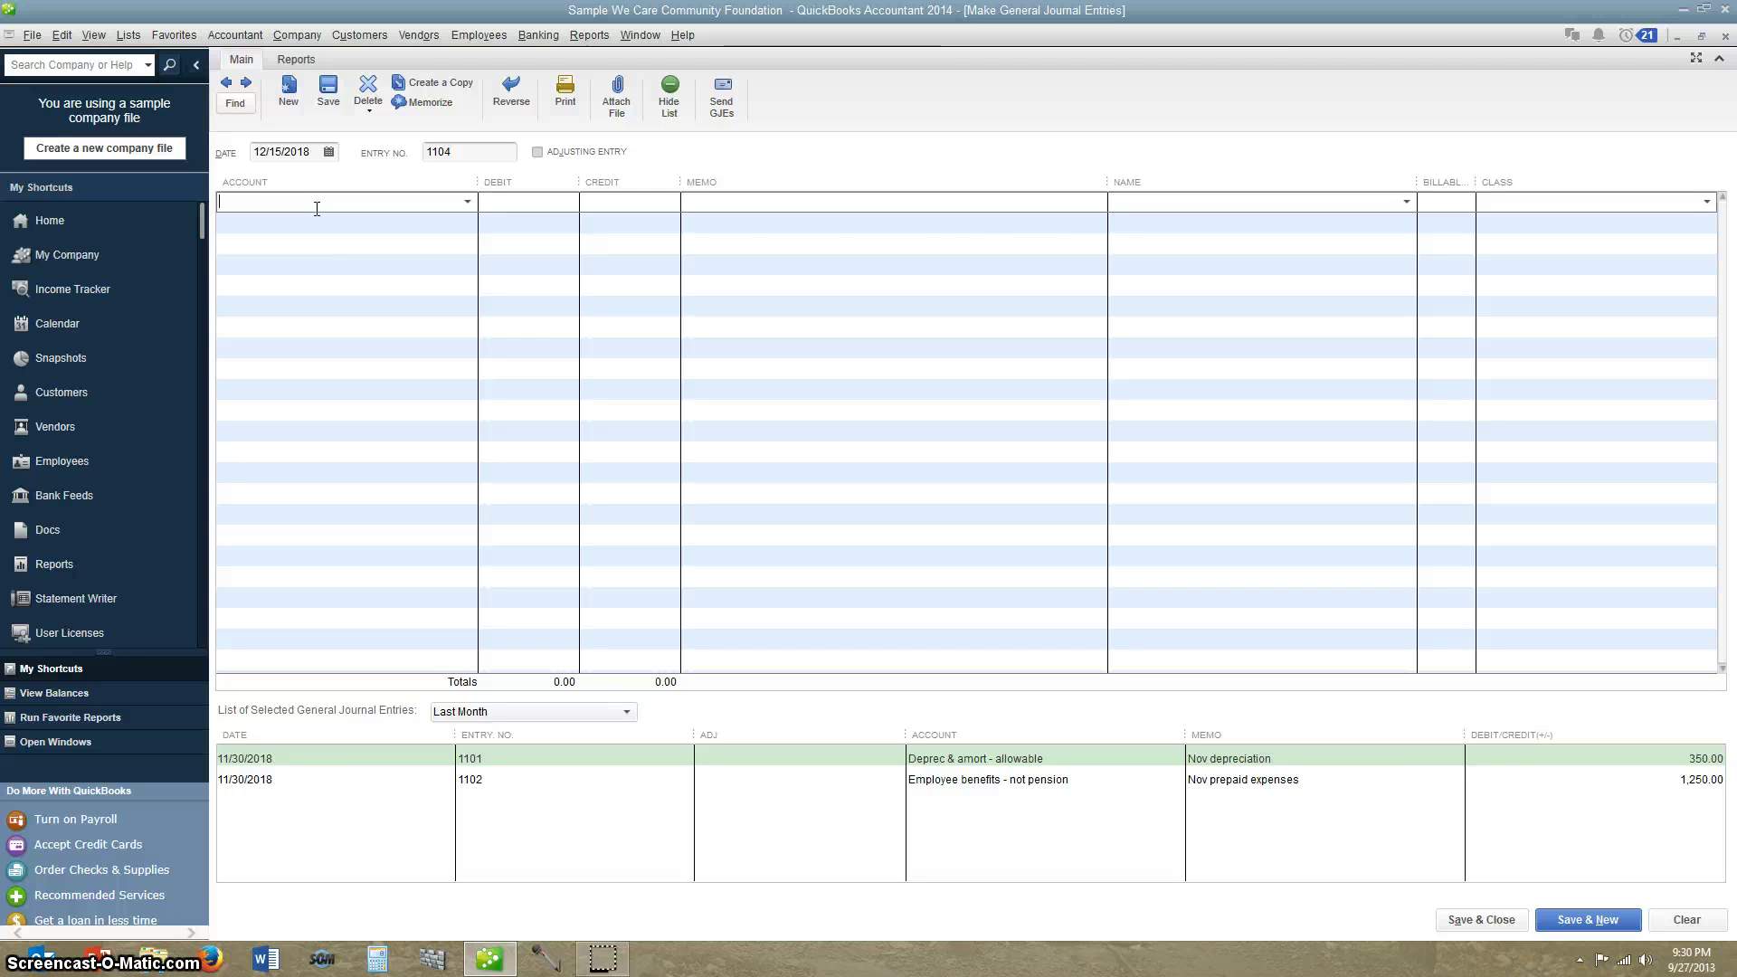
text(Depreciation & amortization exp)
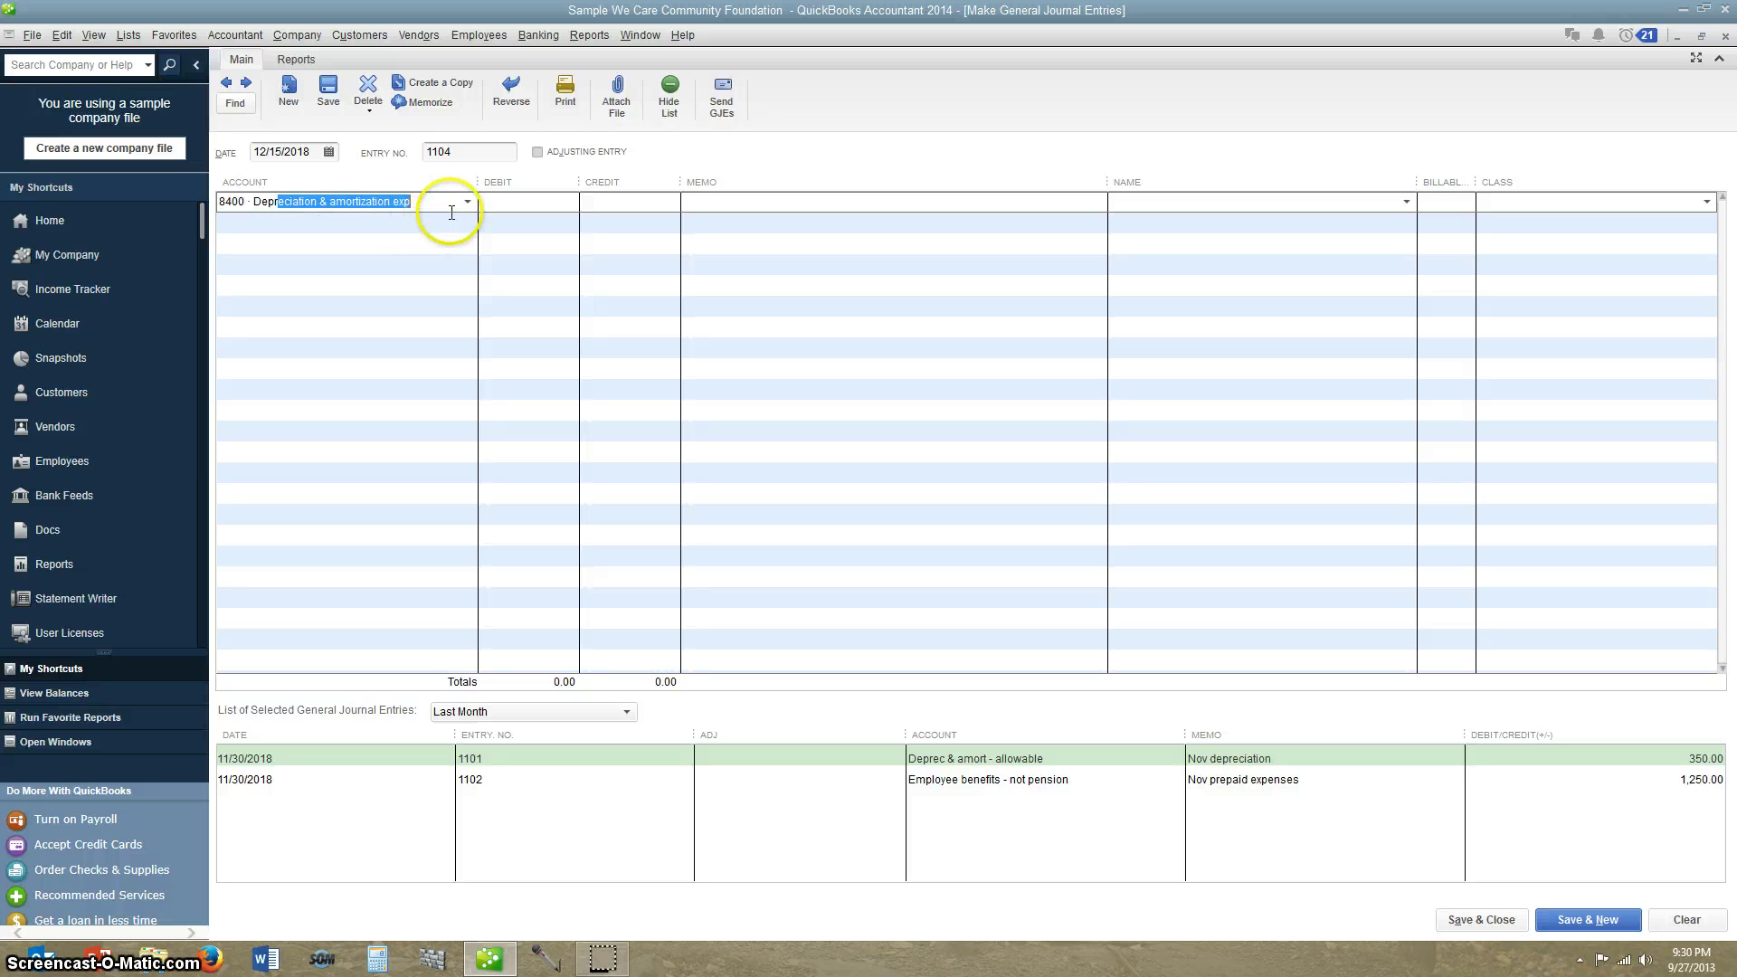
double_click(260, 202)
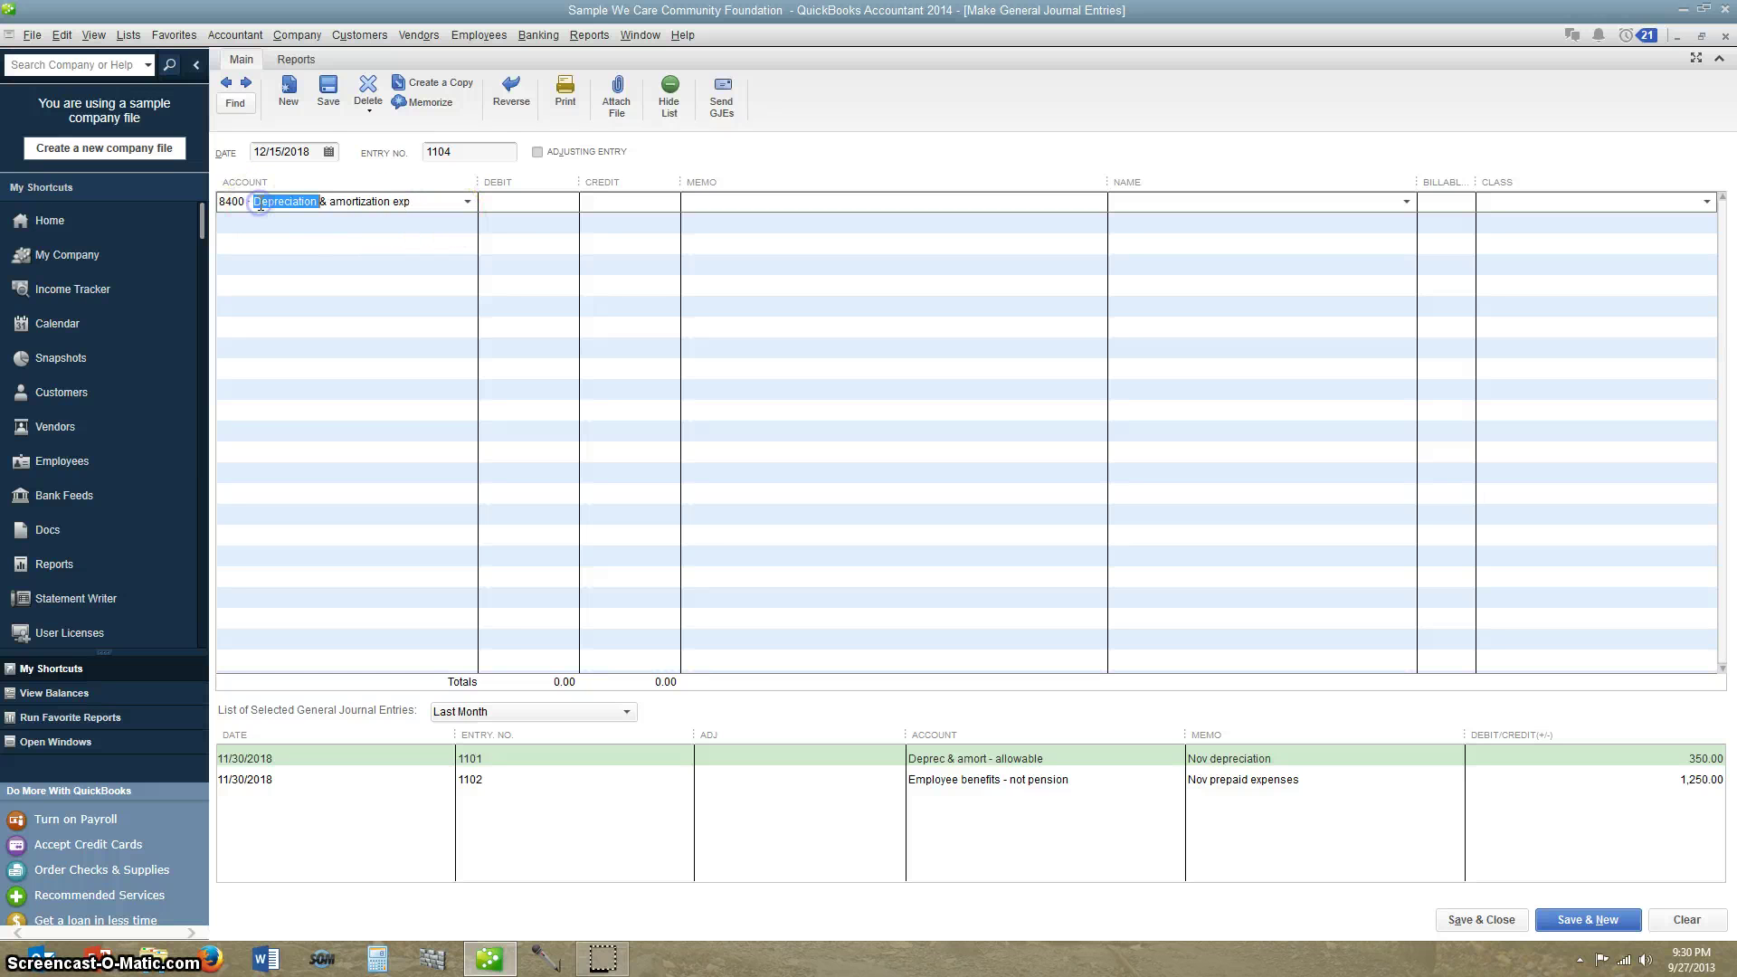
drag(429, 201, 126, 211)
text(847)
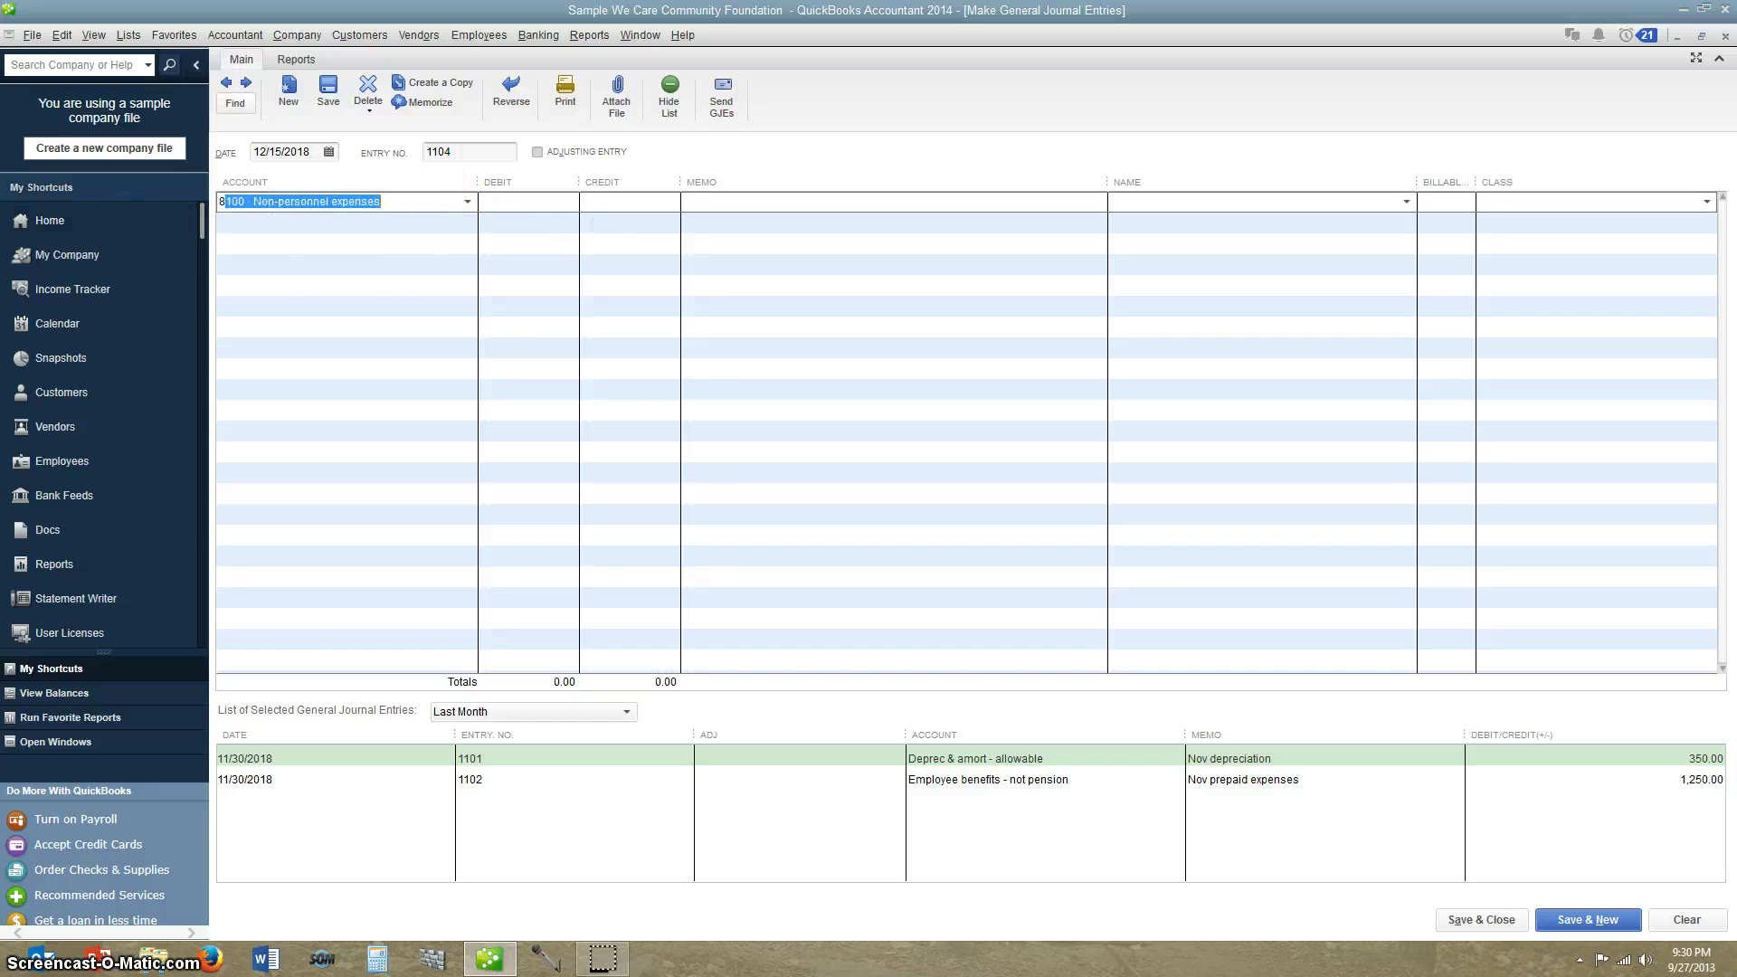
text(0)
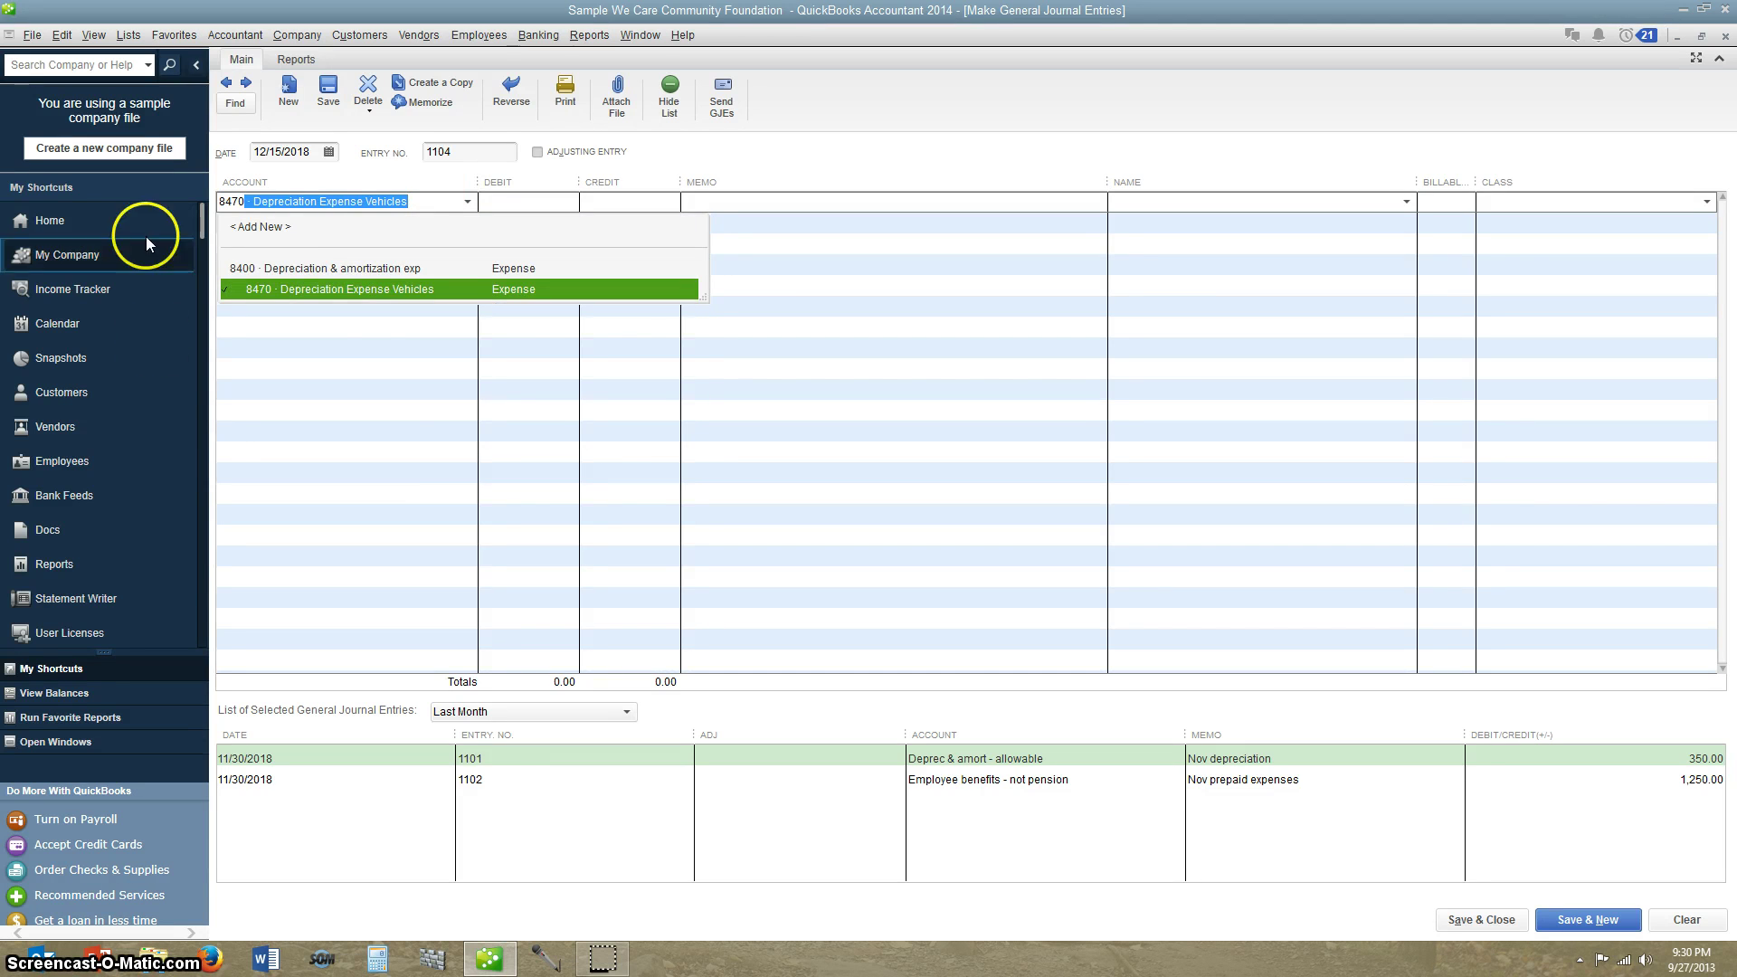
click(338, 287)
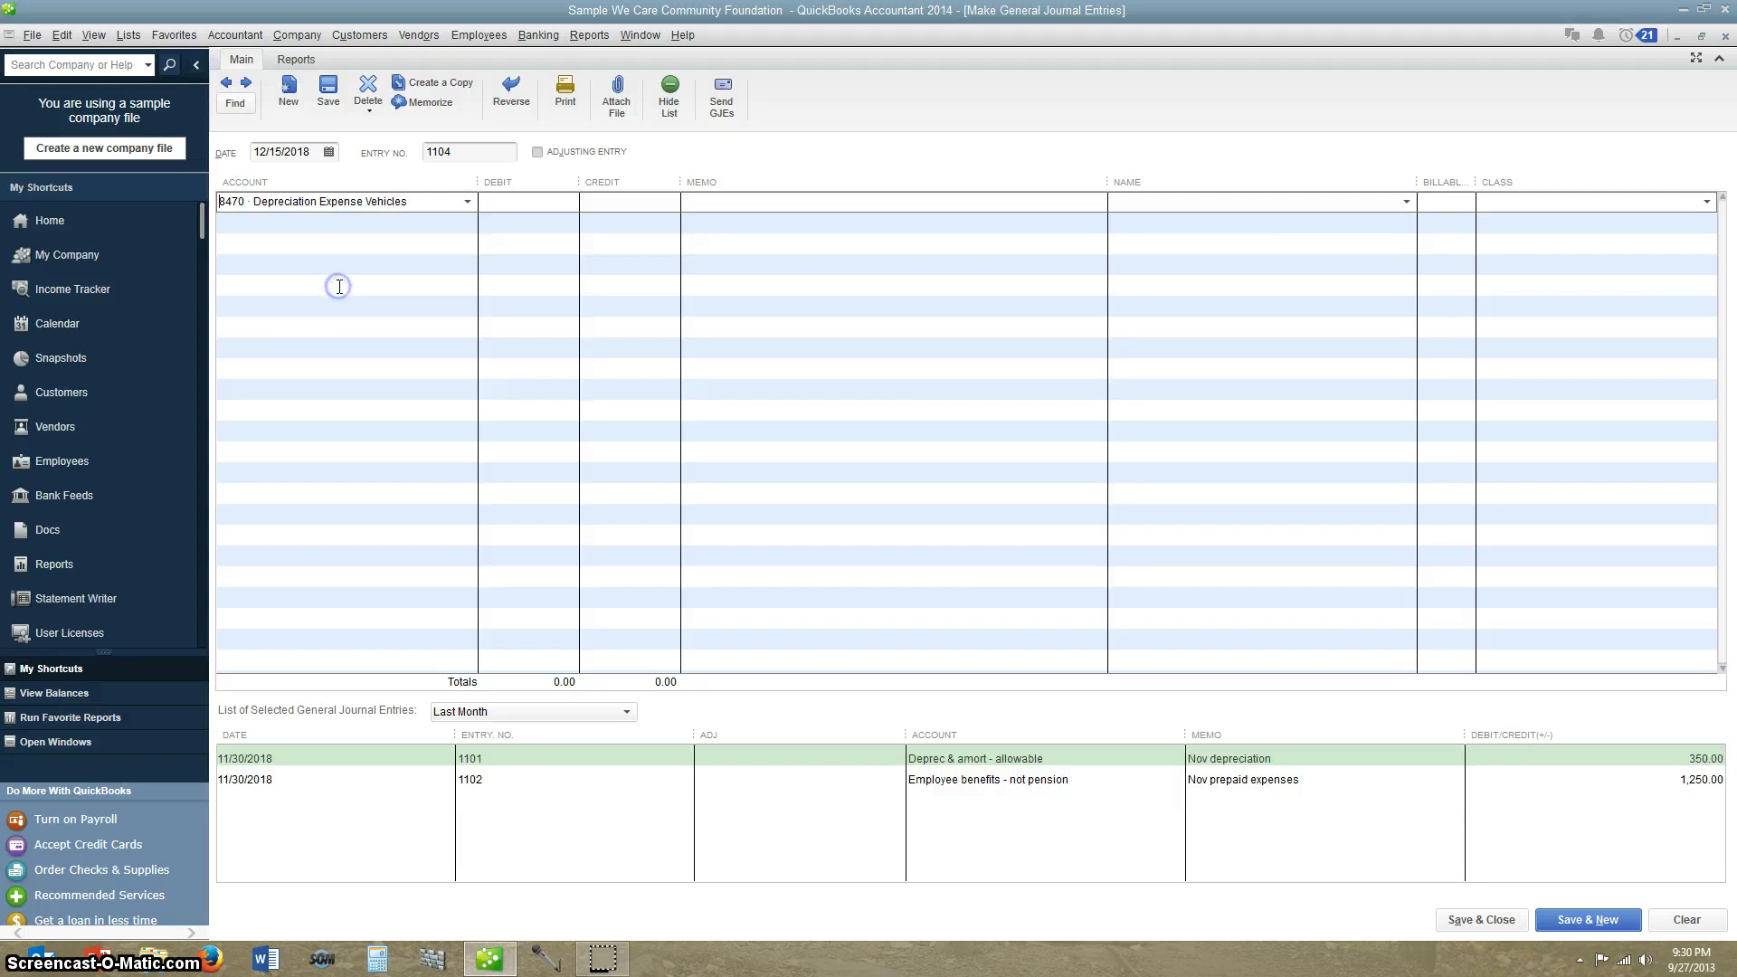
Add a second line for 1602 · <Less Accum Deprec> with a credit calculated as 25,000 divided by 60.
click(310, 222)
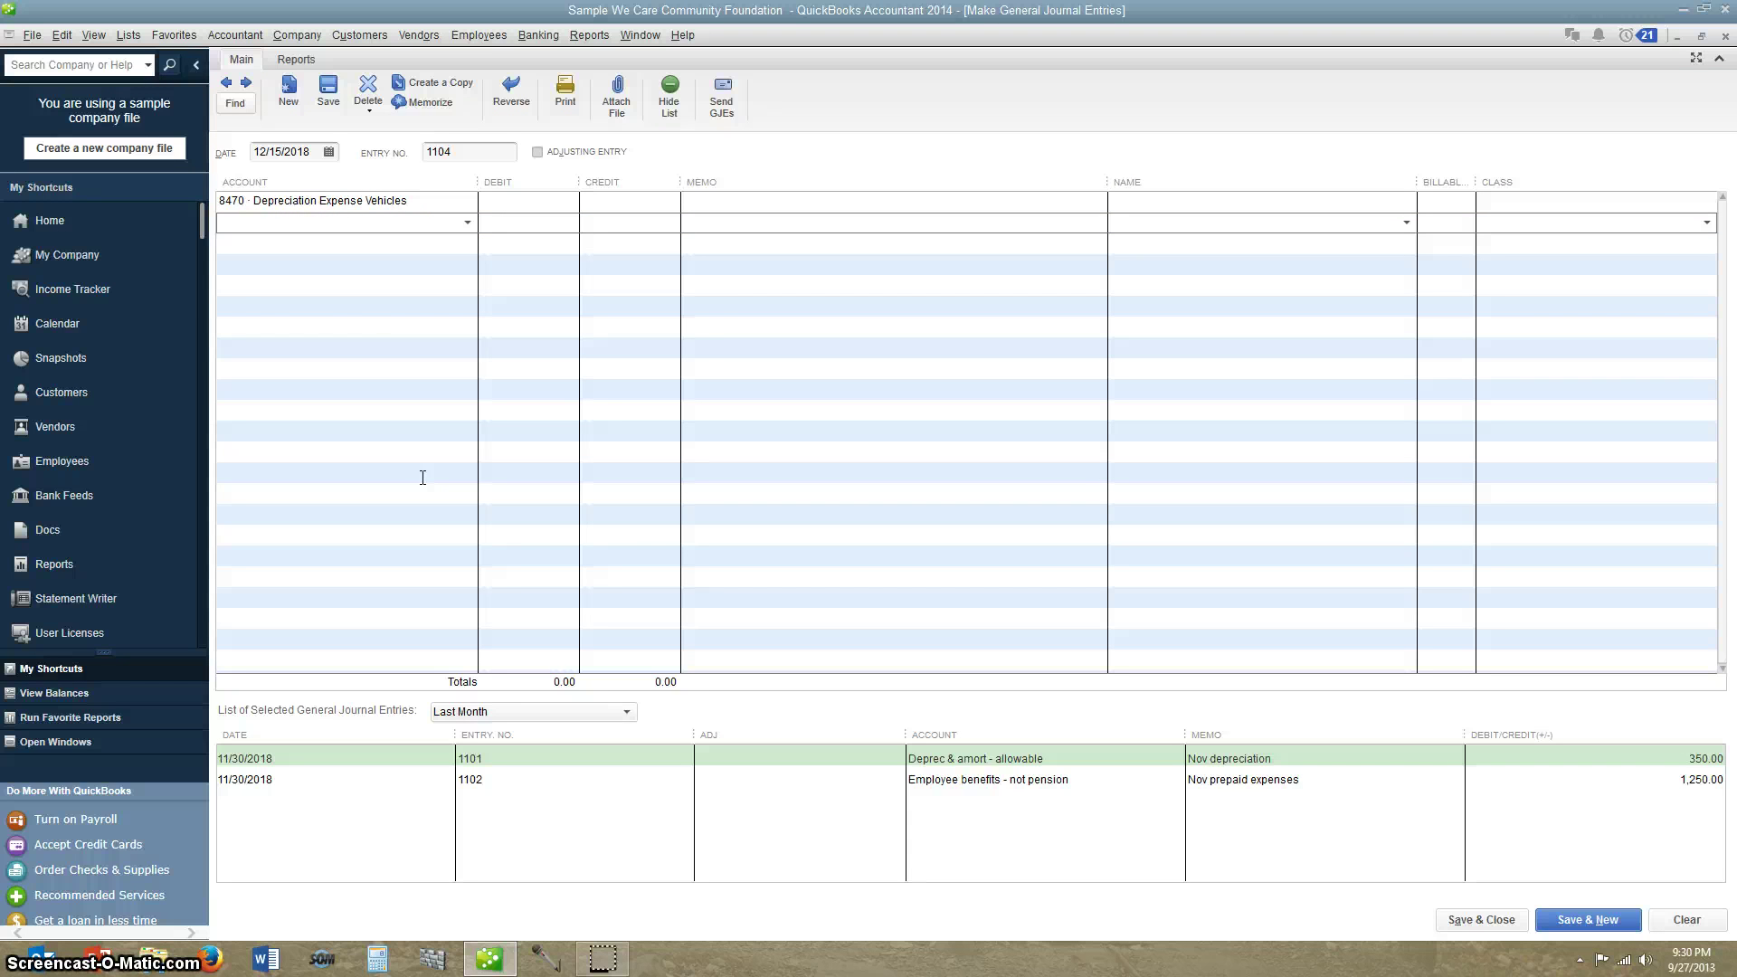
text(1600 · Fixed Assets)
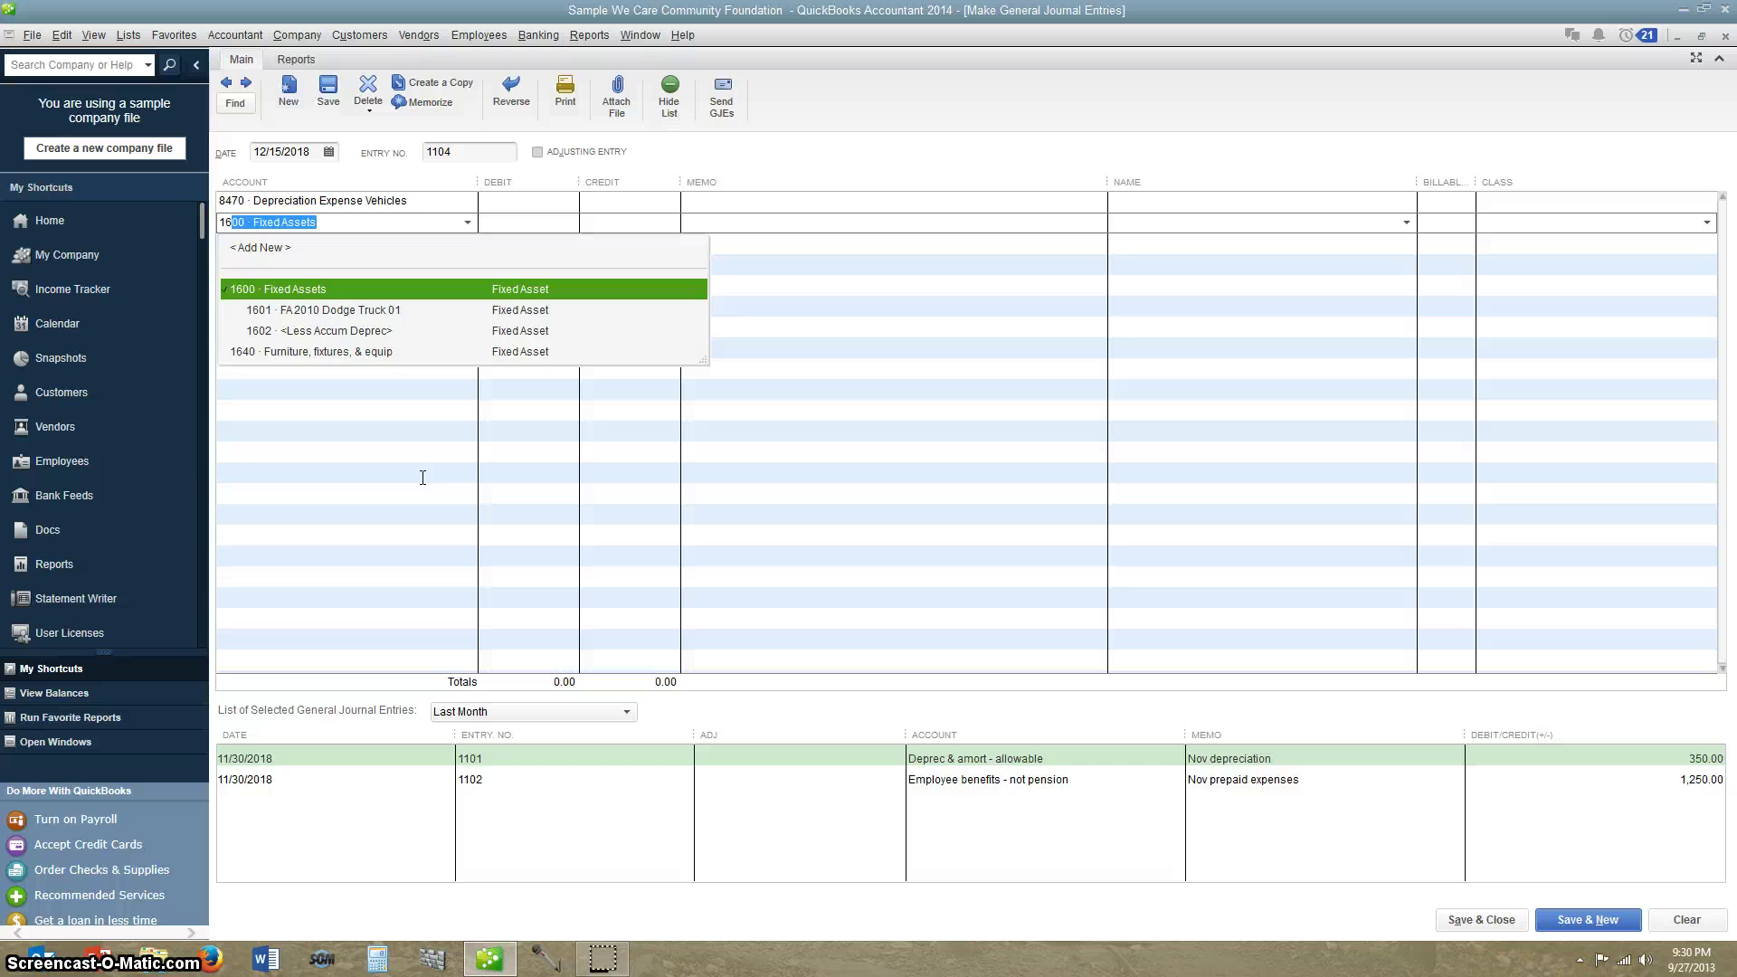
click(335, 330)
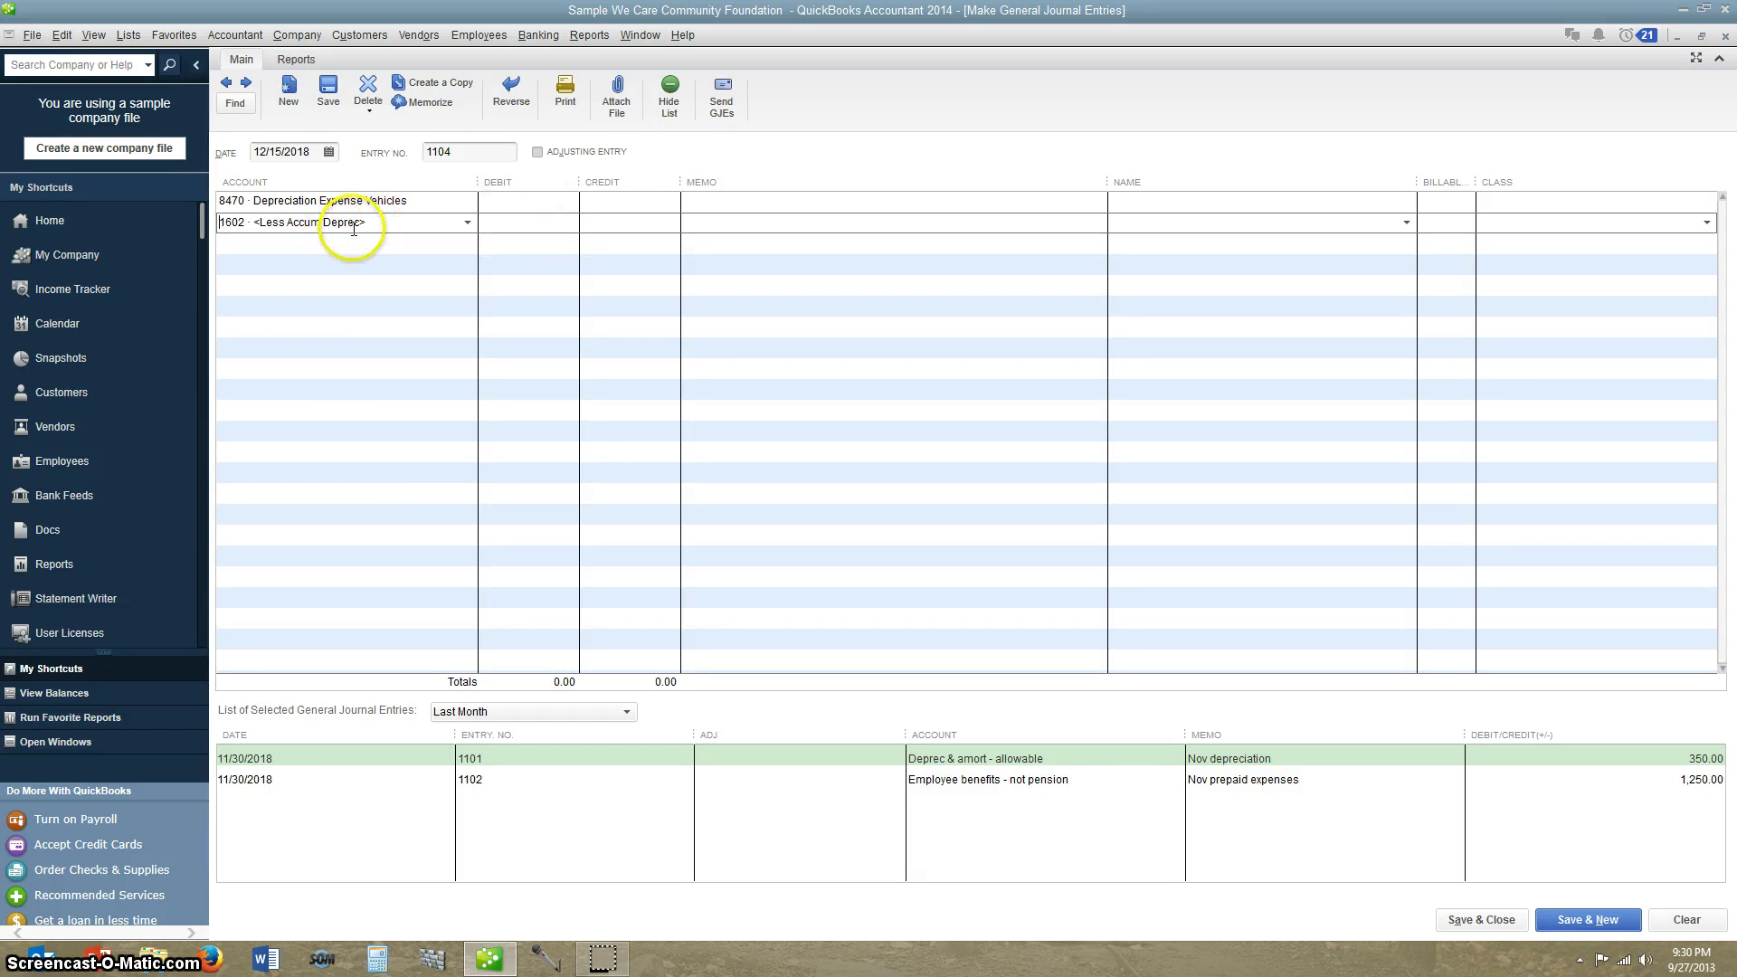
click(605, 228)
text(/ 60)
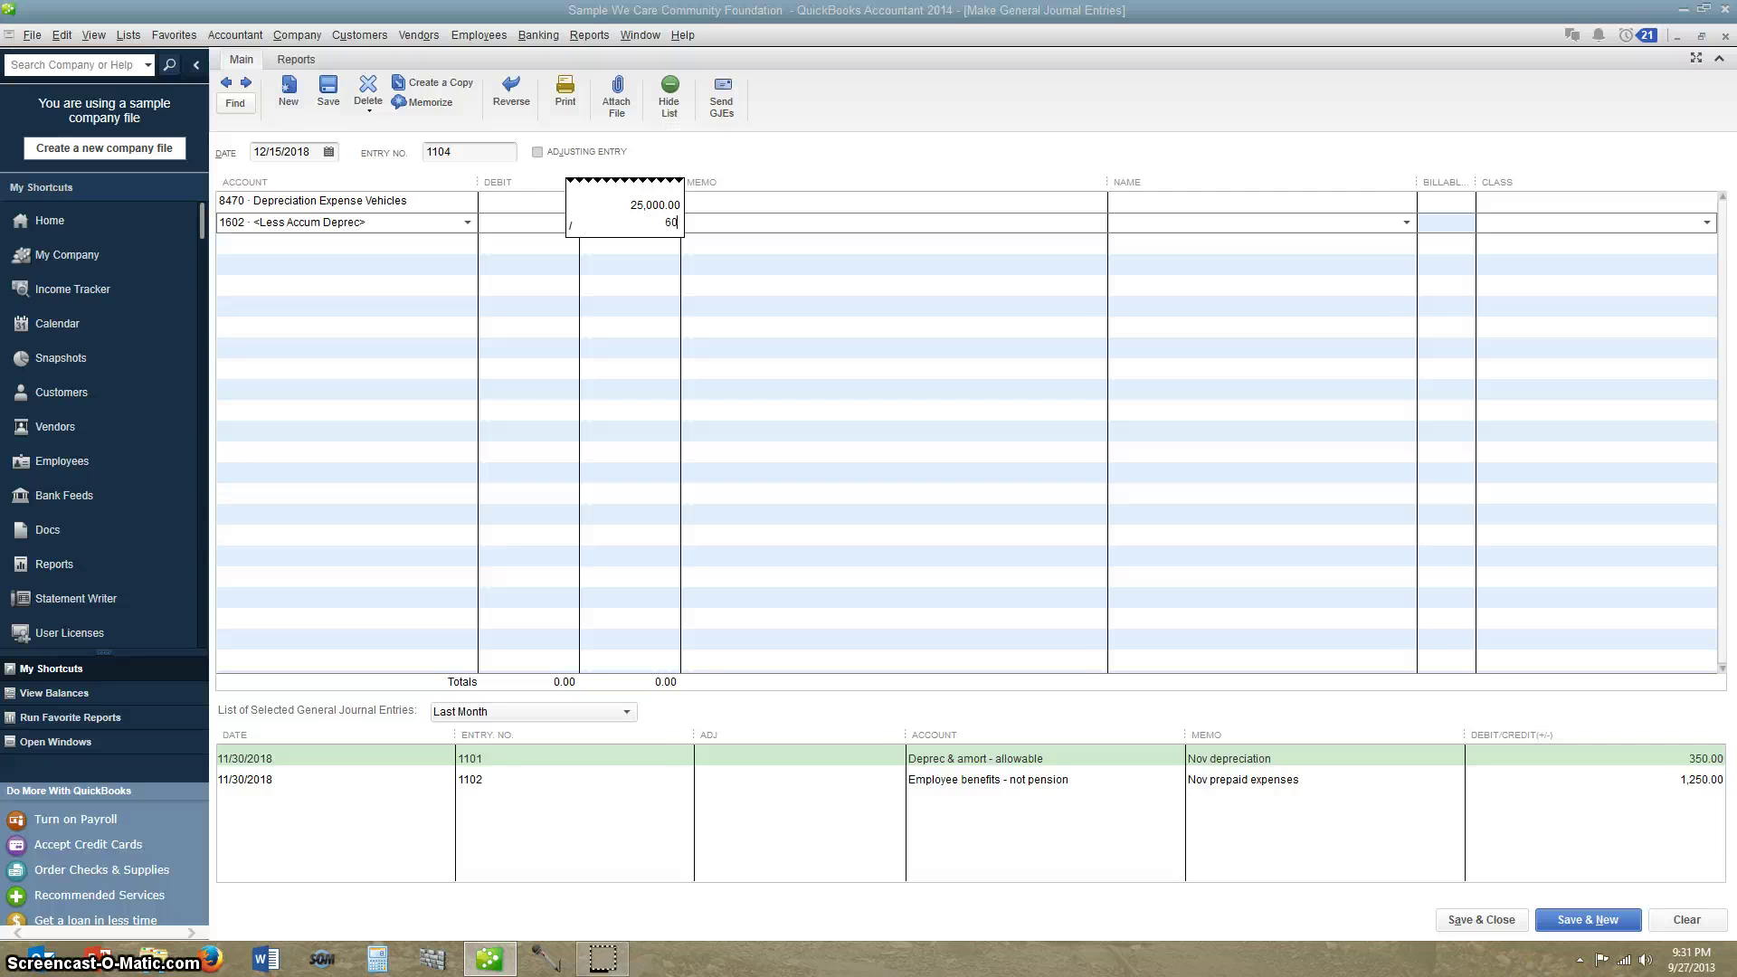
key(Return)
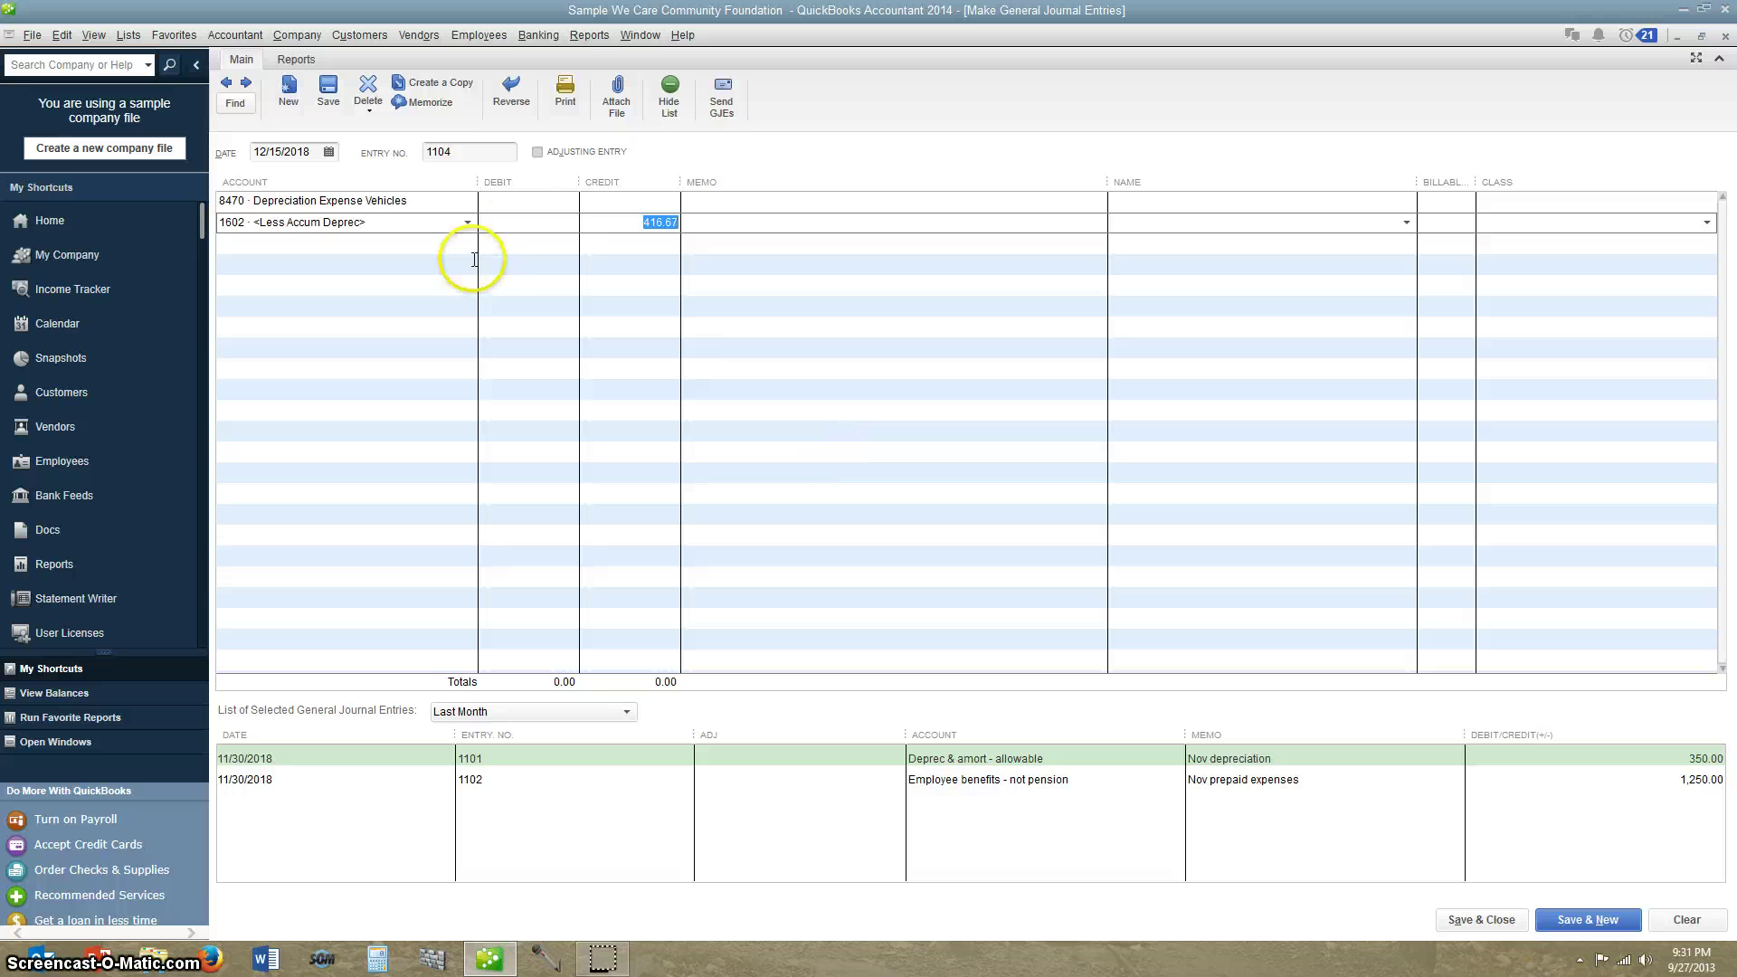
Enter a debit of 416.67 on the 8470 · Depreciation Expense Vehicles line.
click(524, 201)
text(416.67)
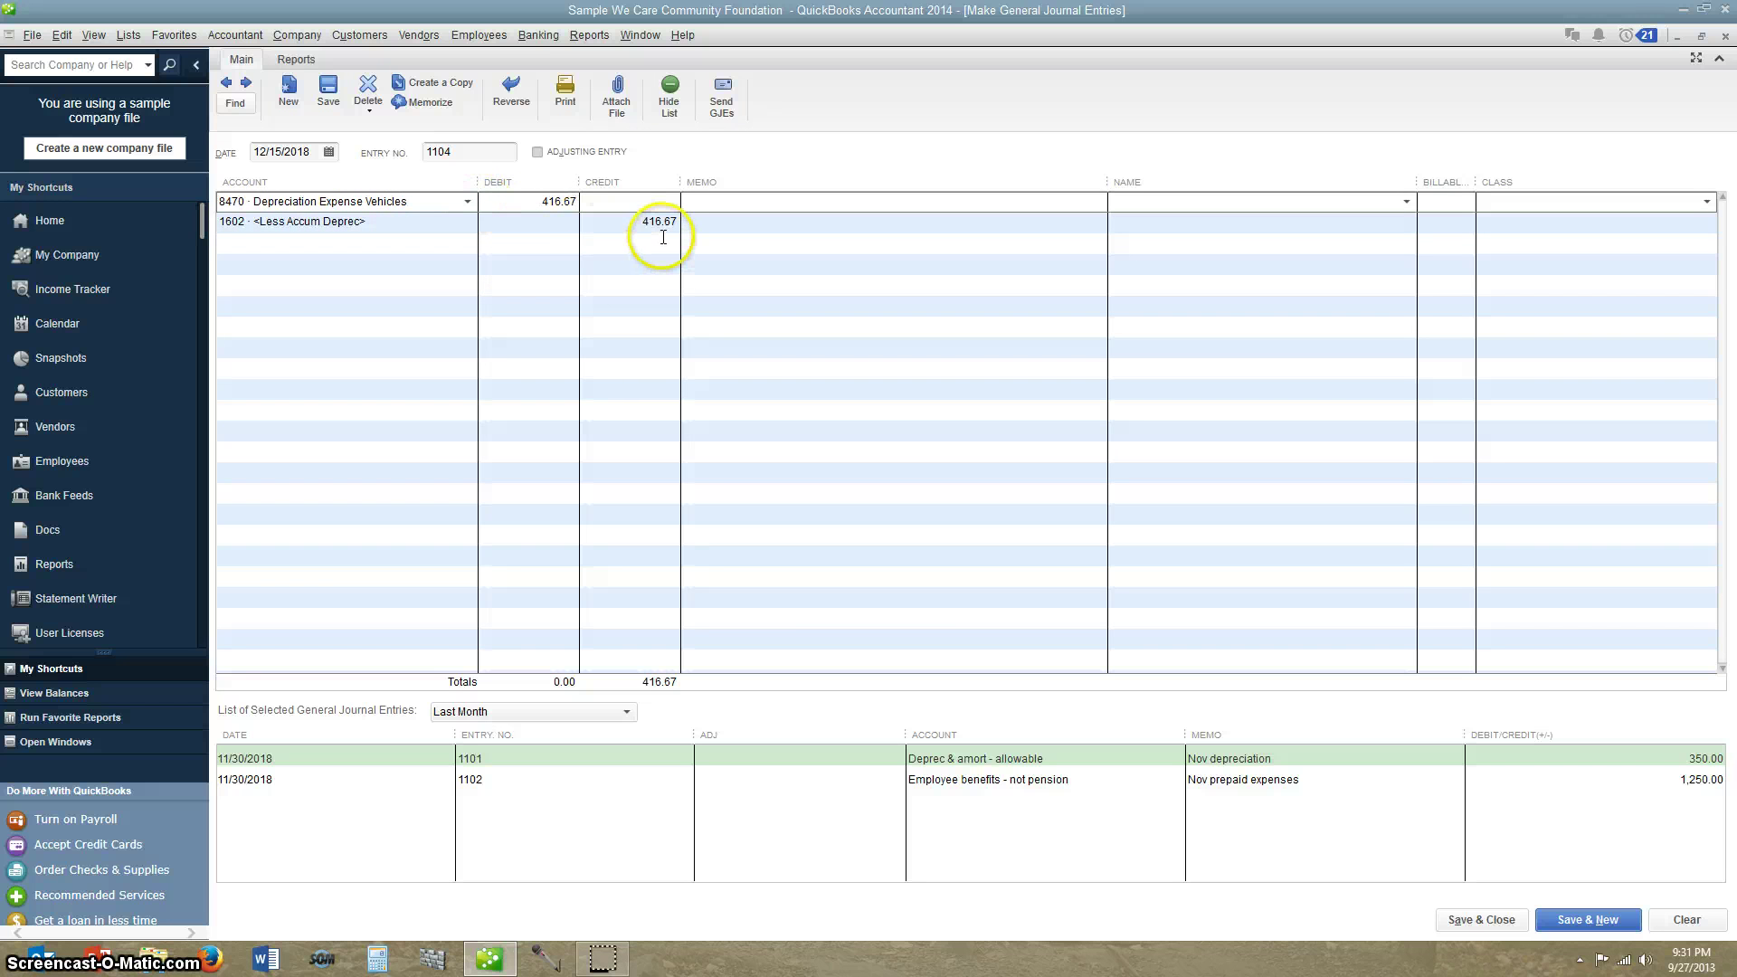
click(436, 244)
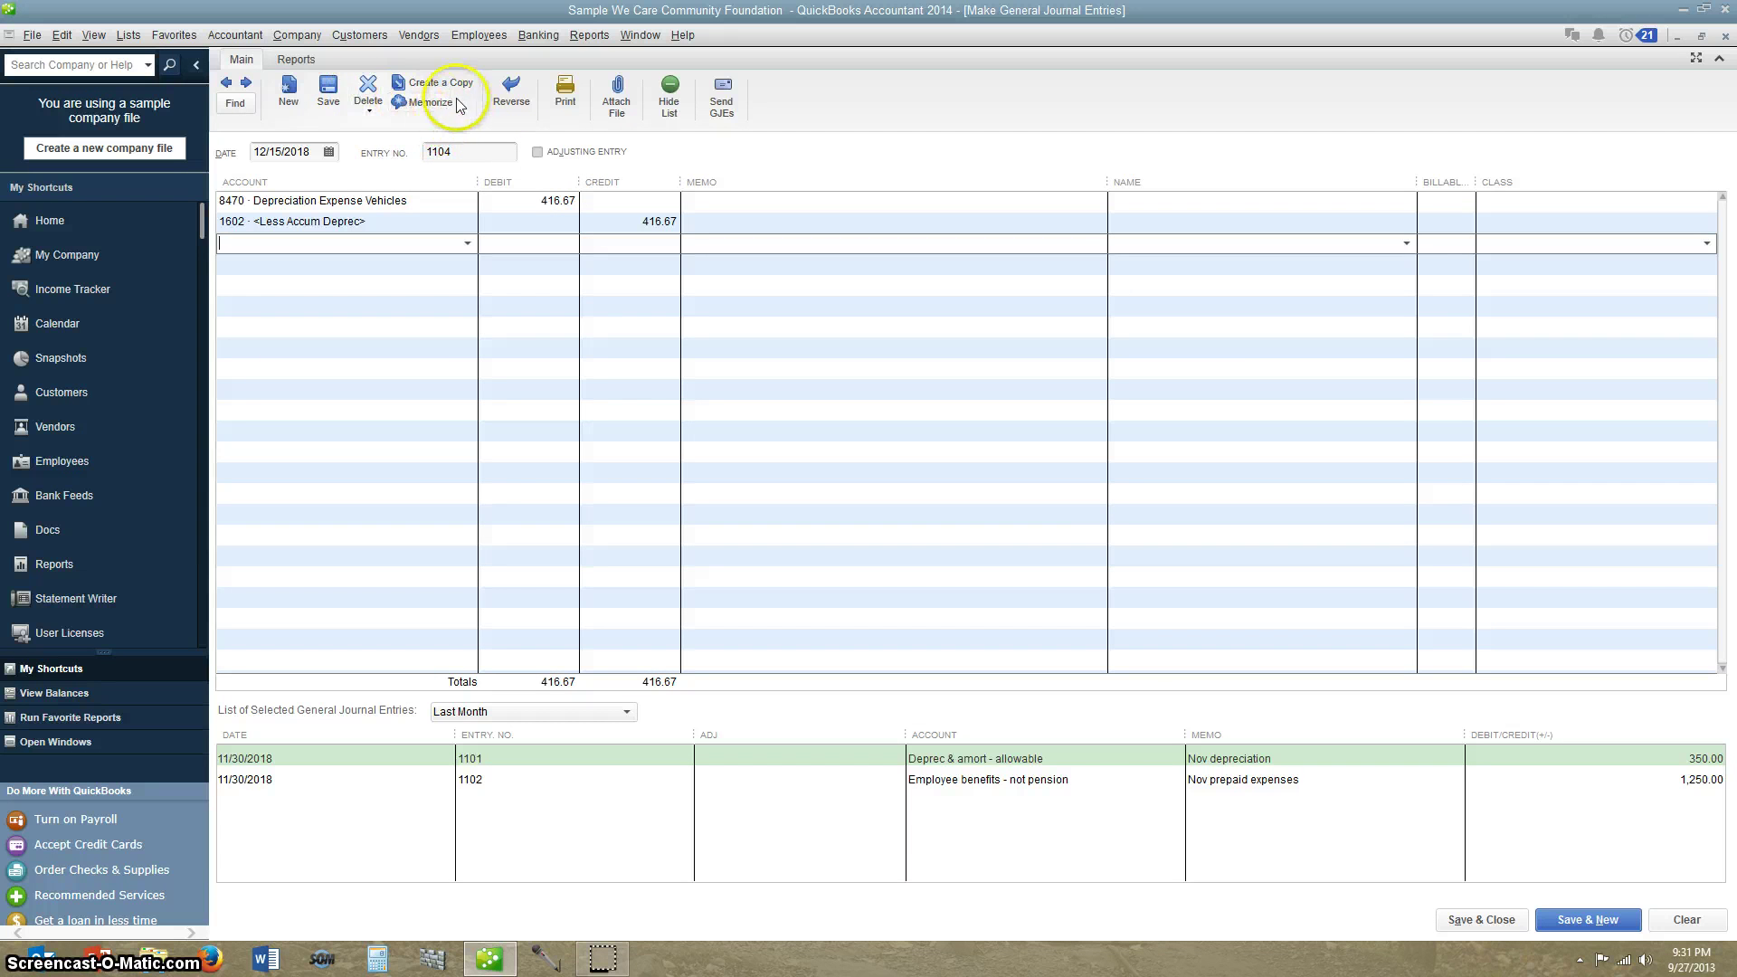
Start memorizing the journal entry under the name Depreciation Expense Vehicles.
click(418, 103)
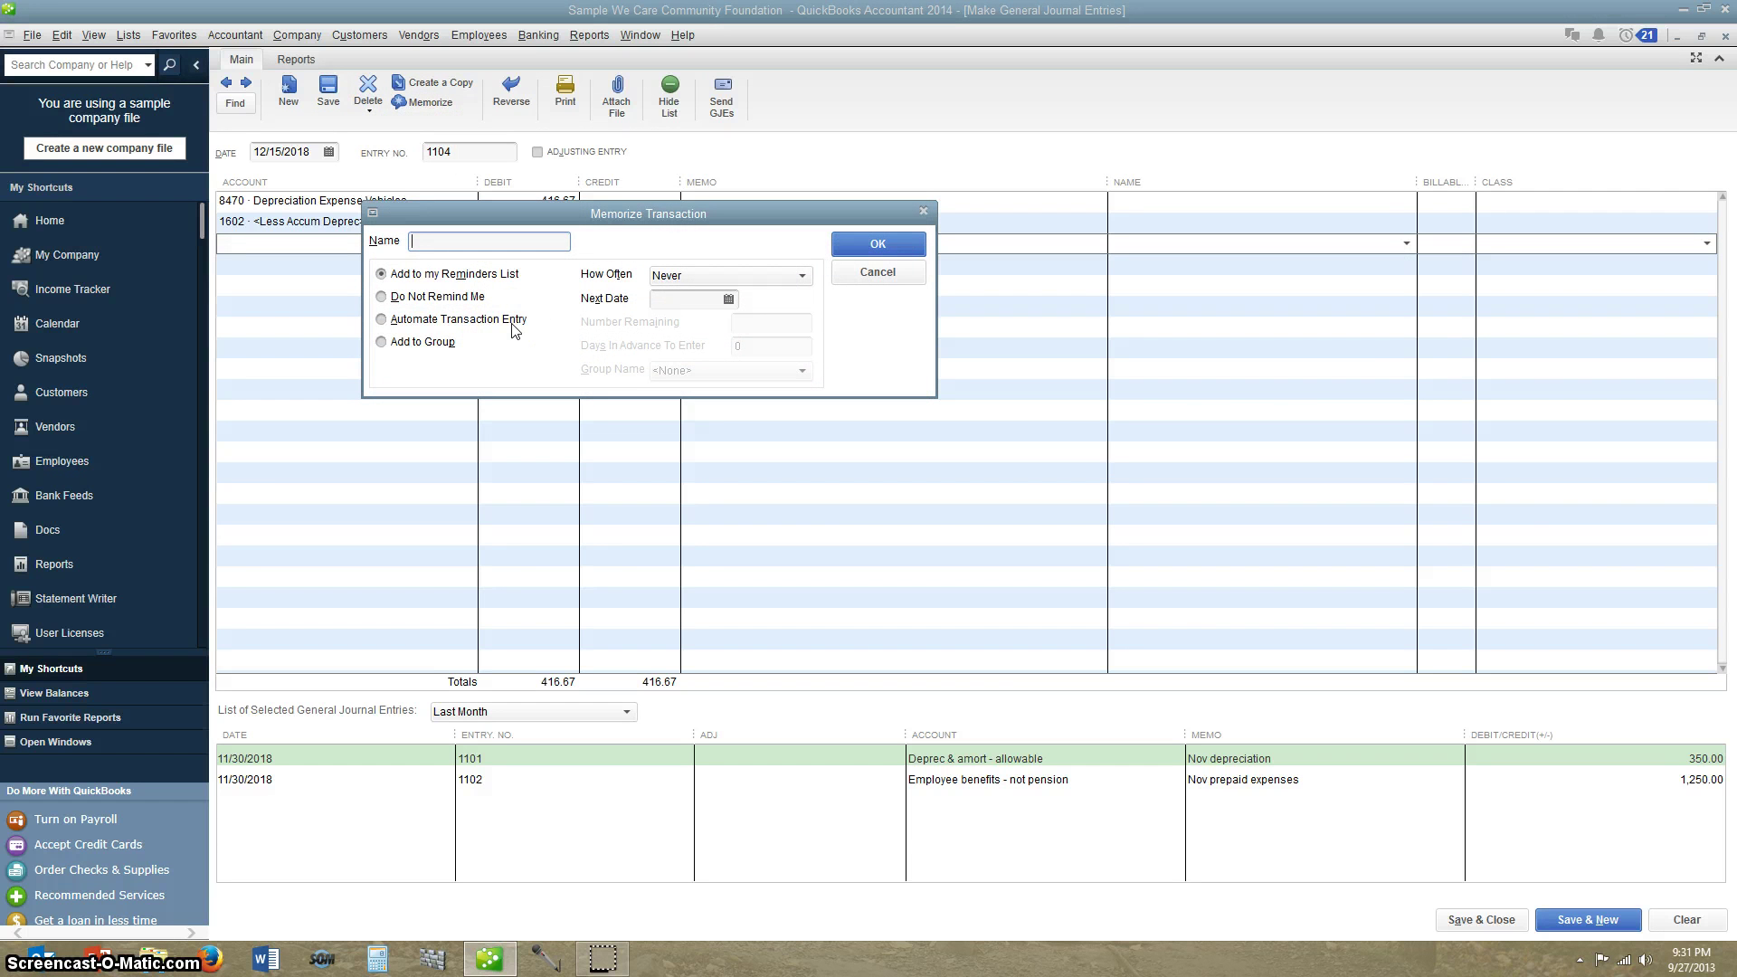
text(V)
text(eprecia)
text(tion Expense)
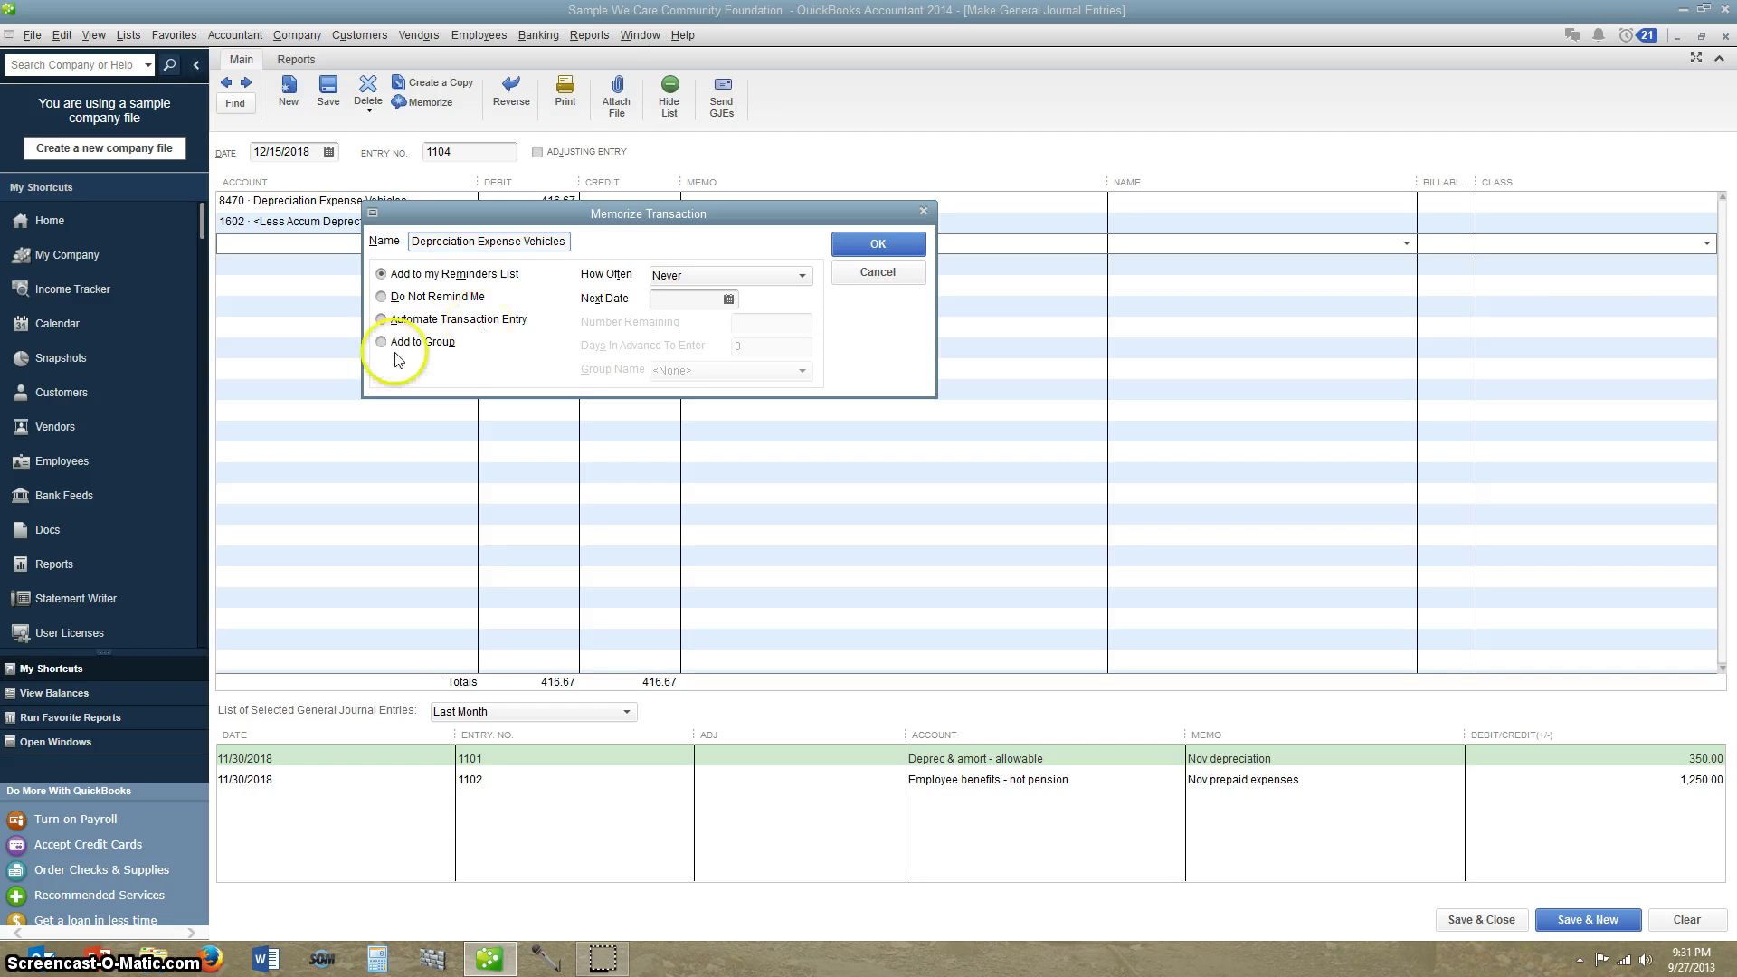
Automate the memorized transaction monthly with 60 entries remaining, entered 5 days in advance, and confirm it.
click(405, 324)
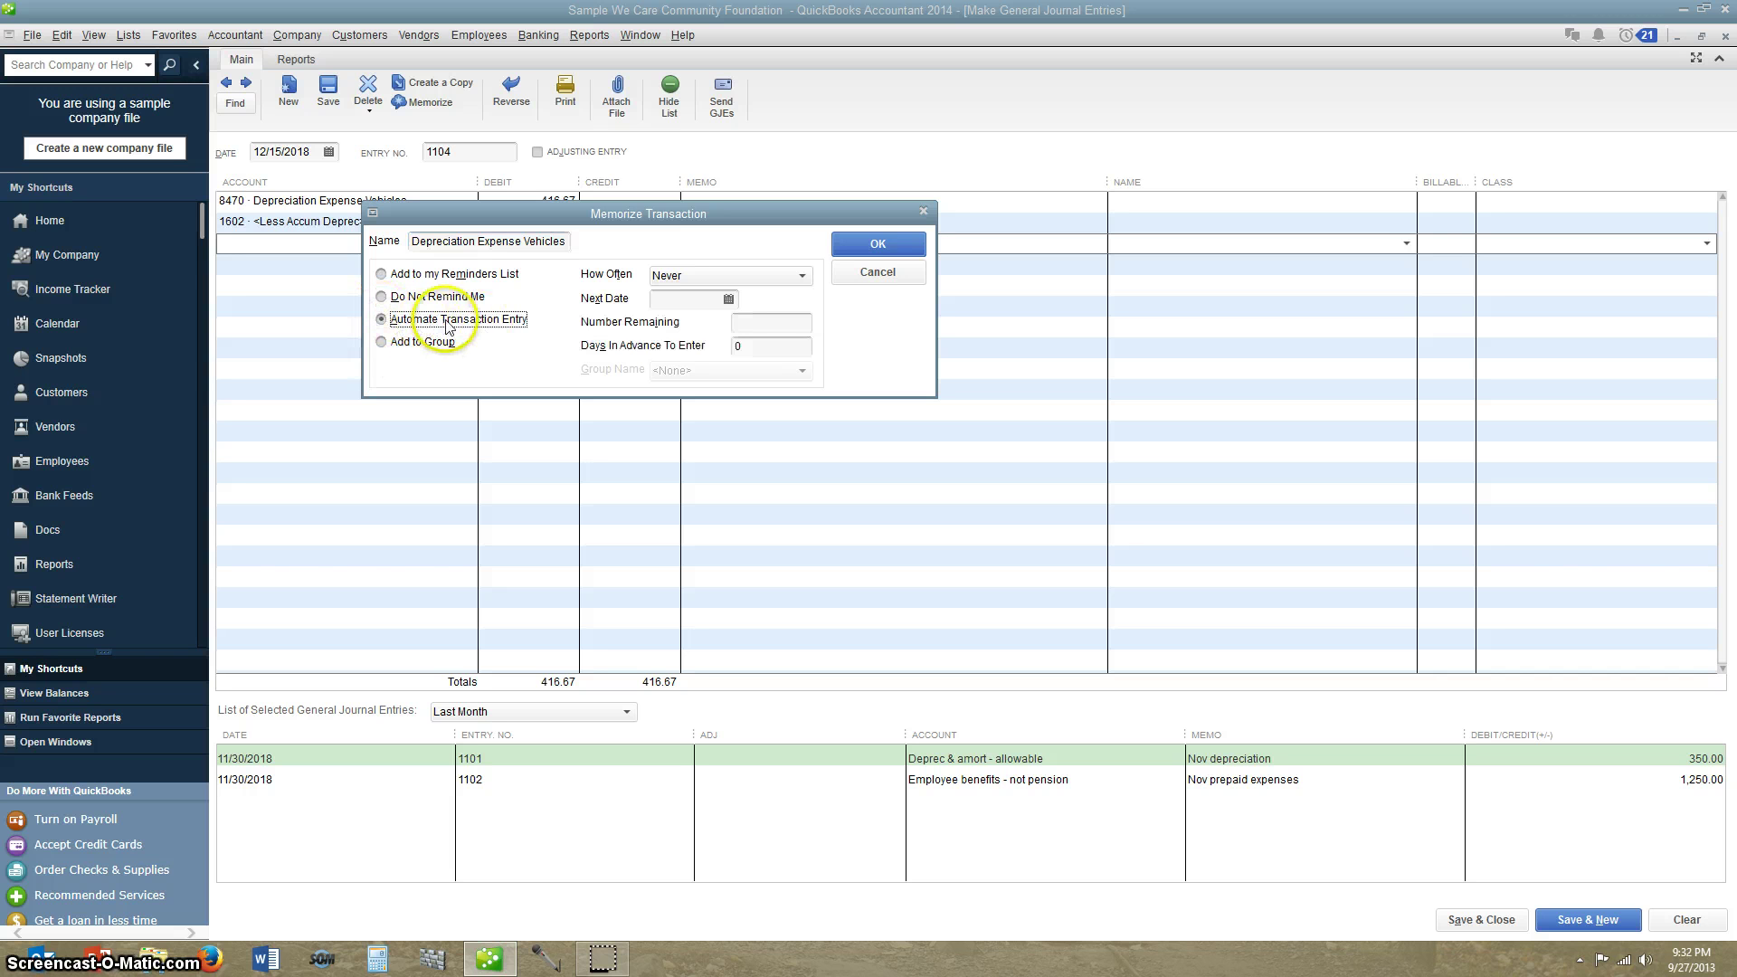
click(802, 278)
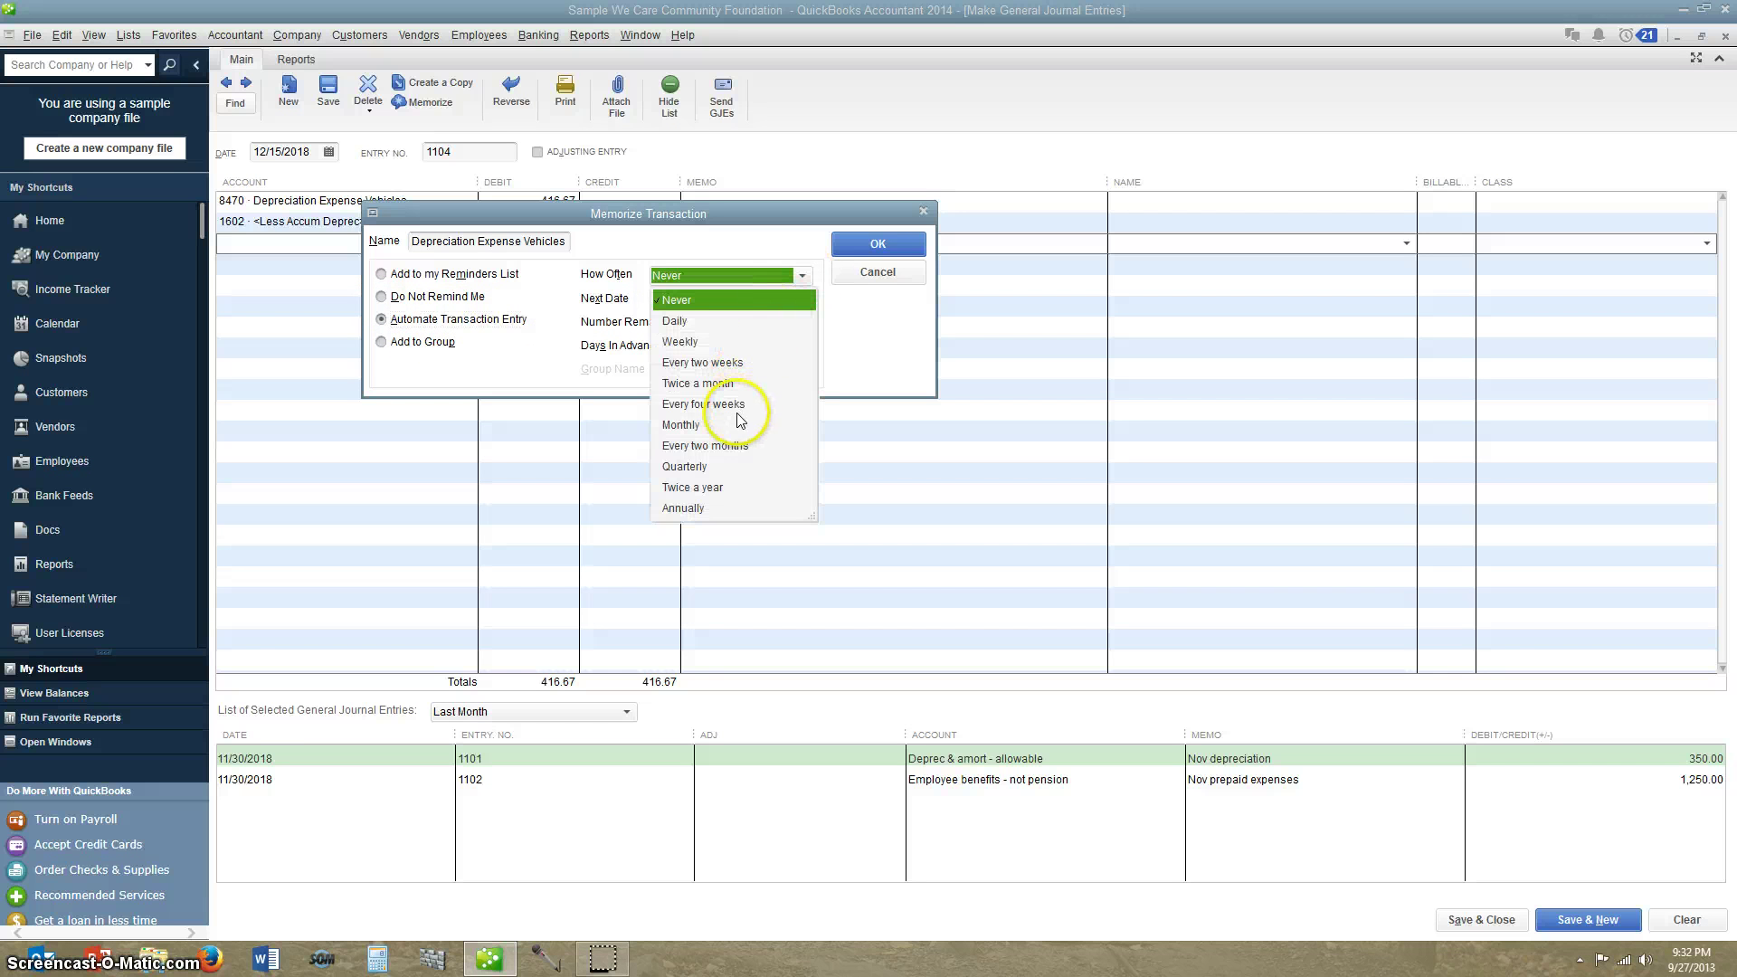
click(670, 425)
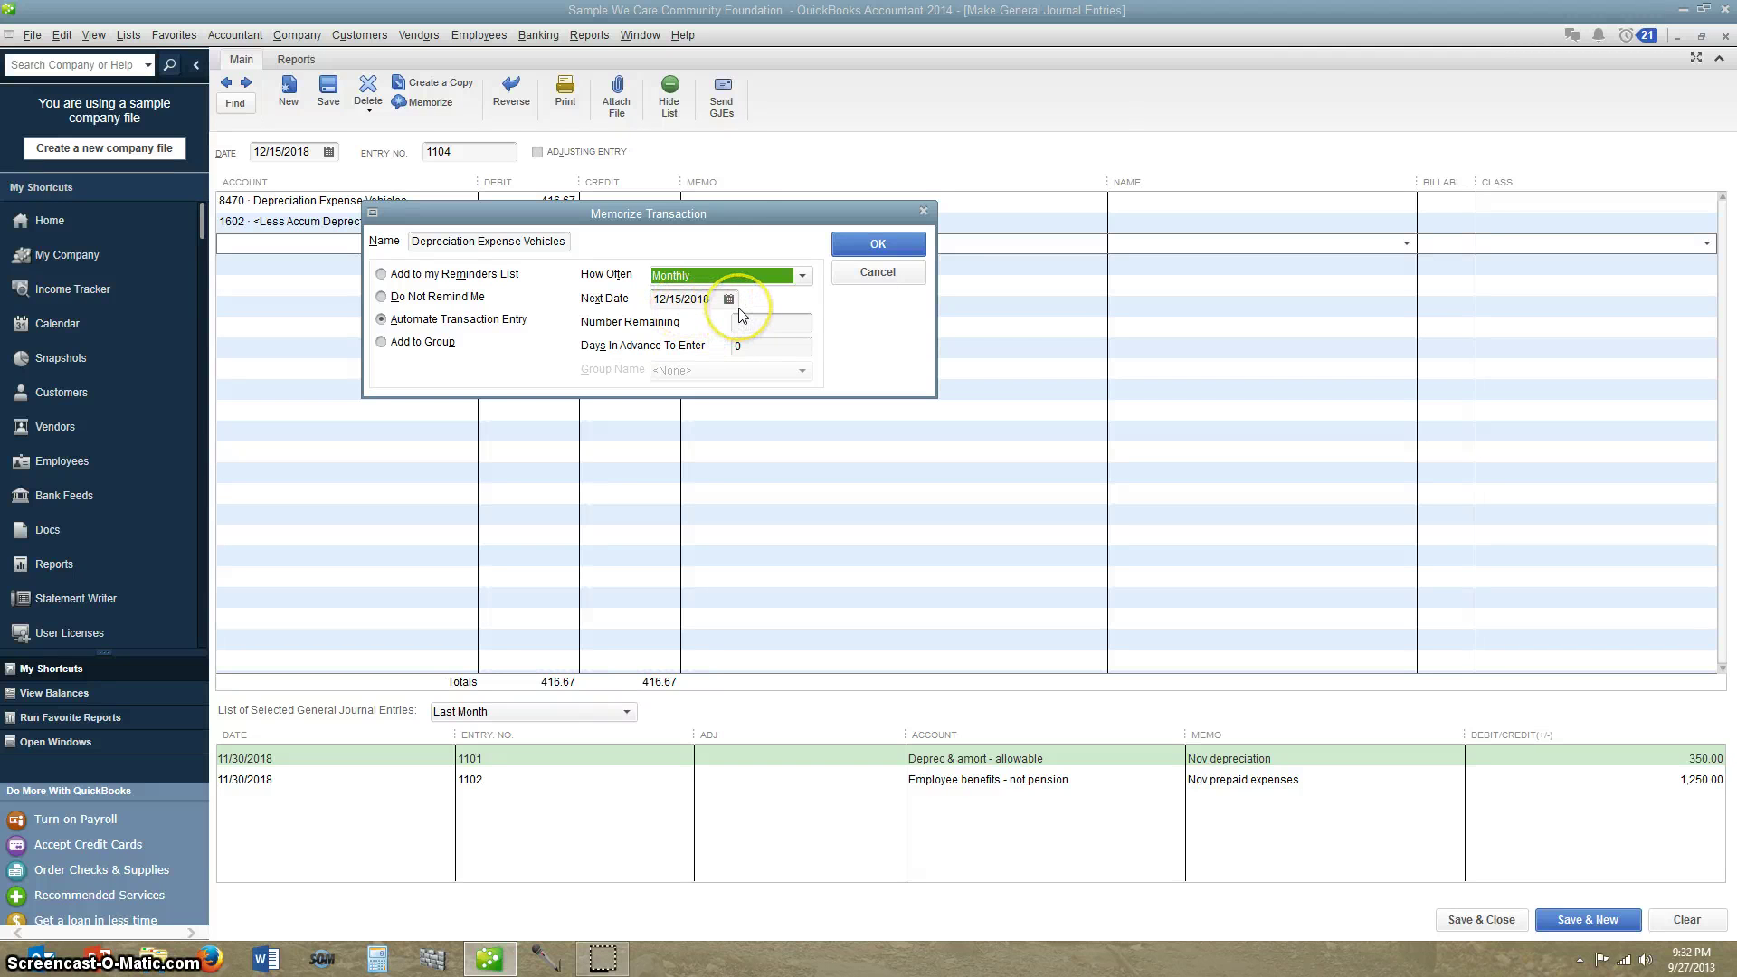
click(769, 324)
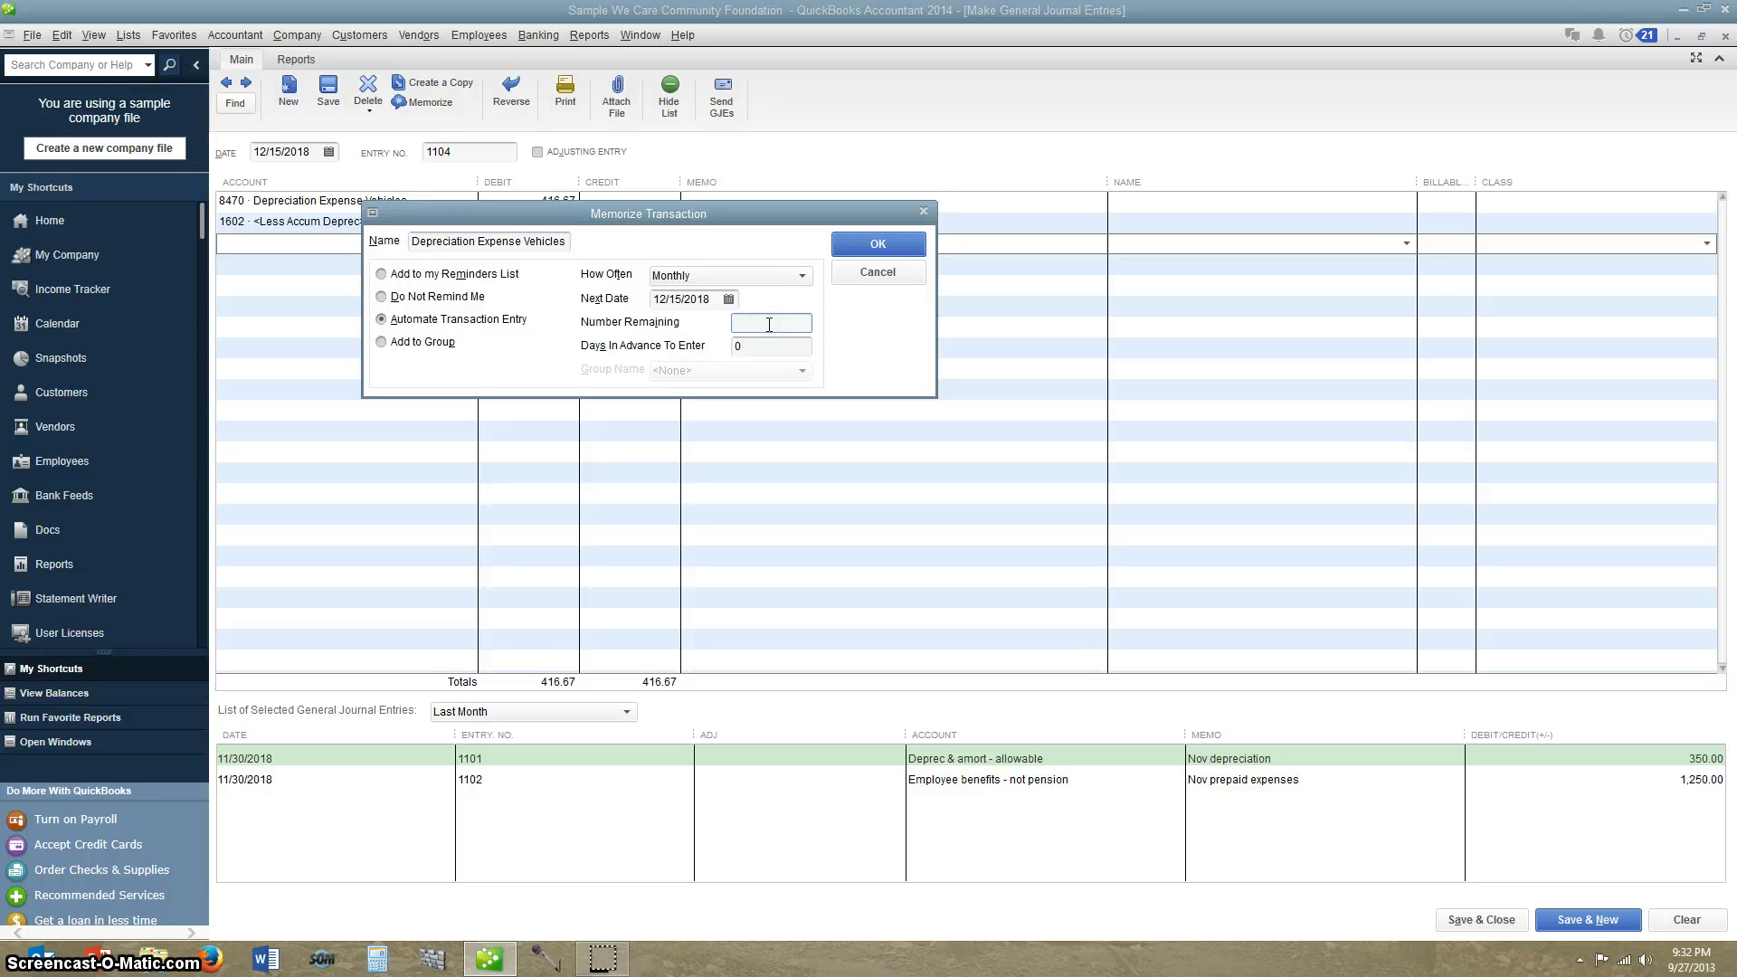
text(60)
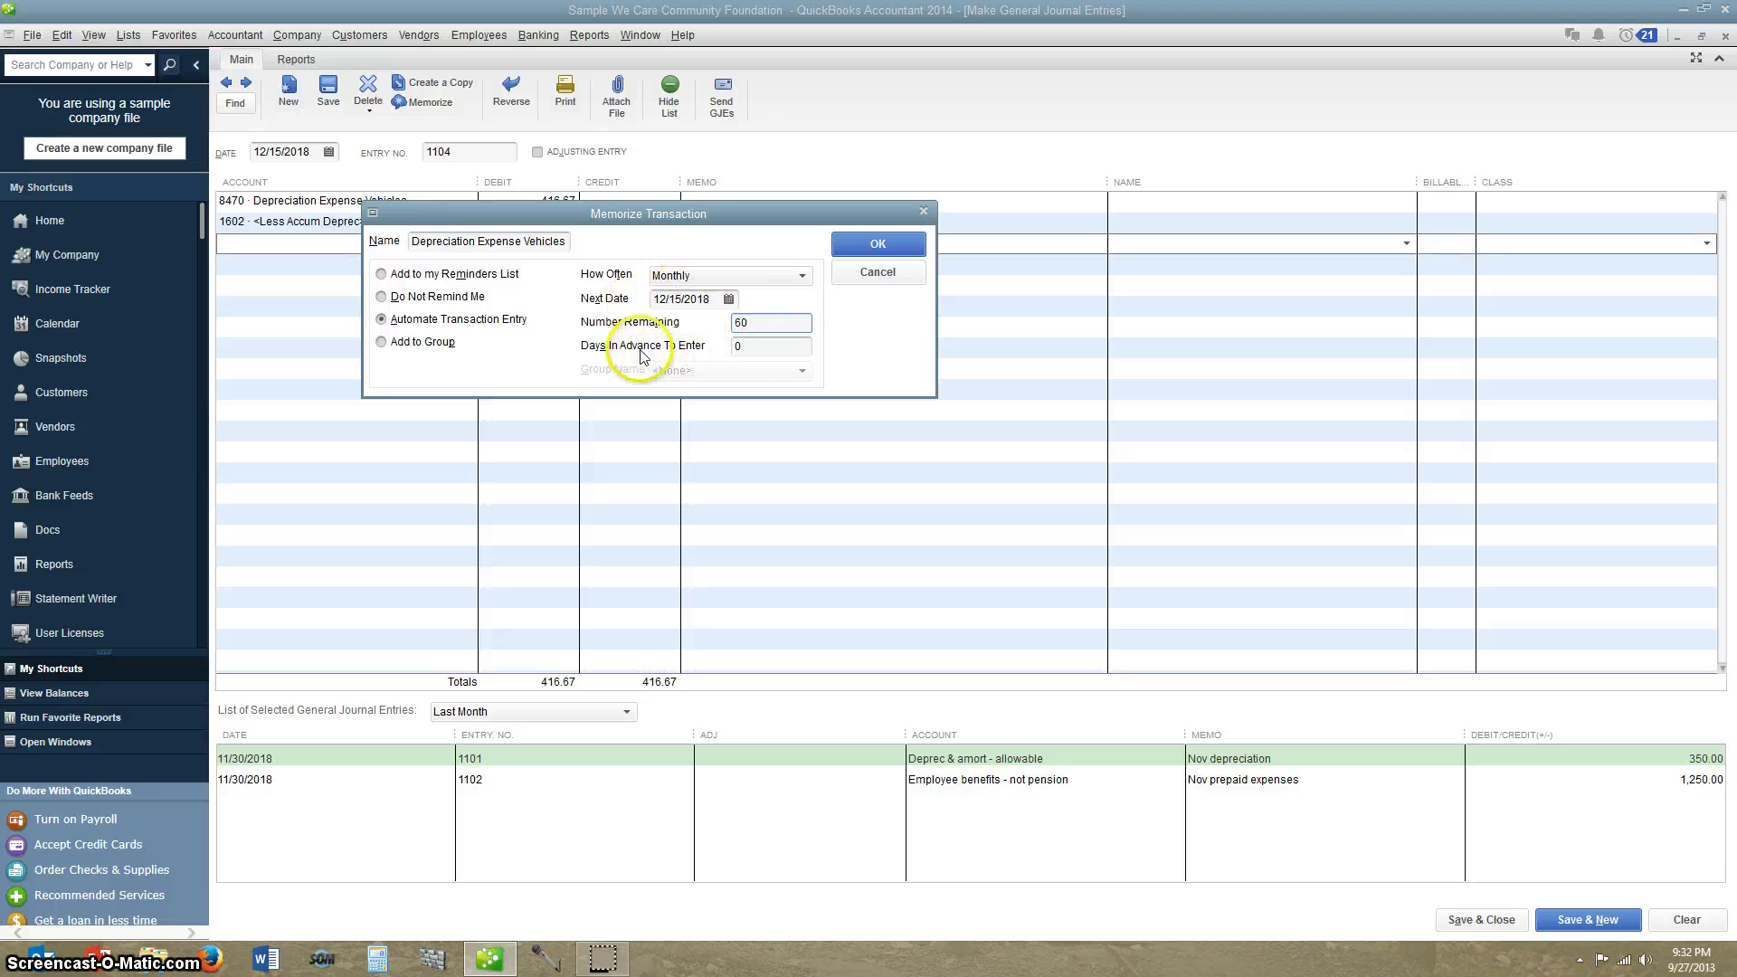
click(758, 354)
key(BackSpace)
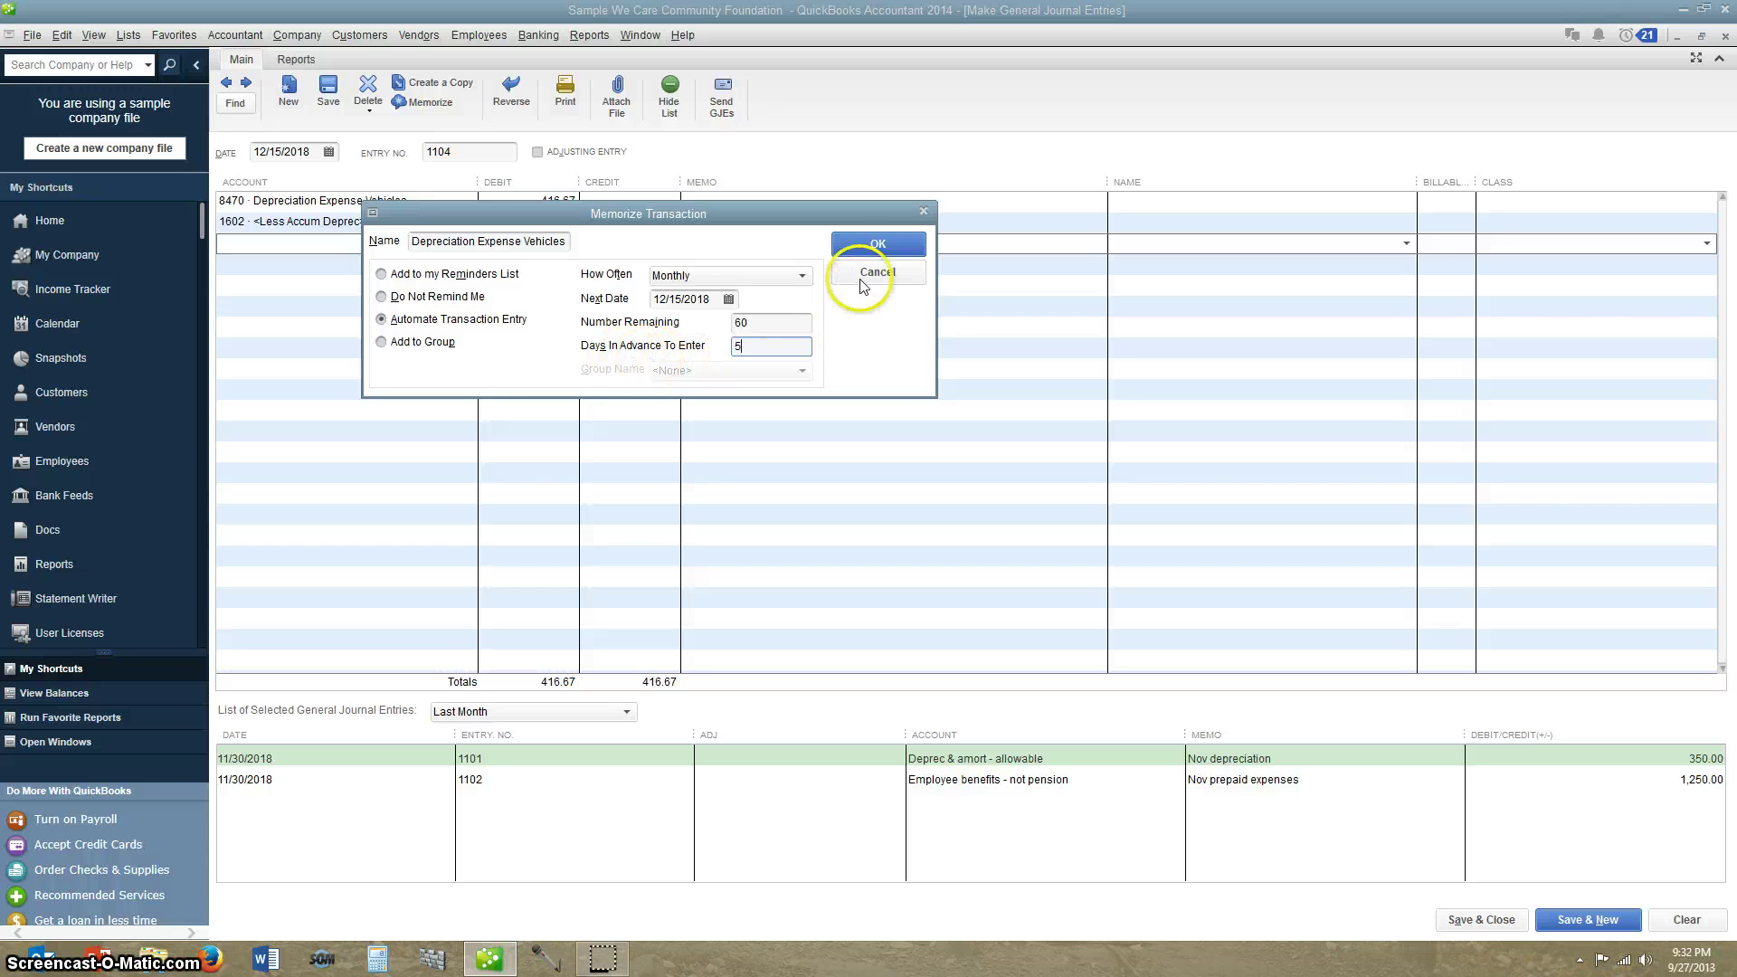
click(876, 253)
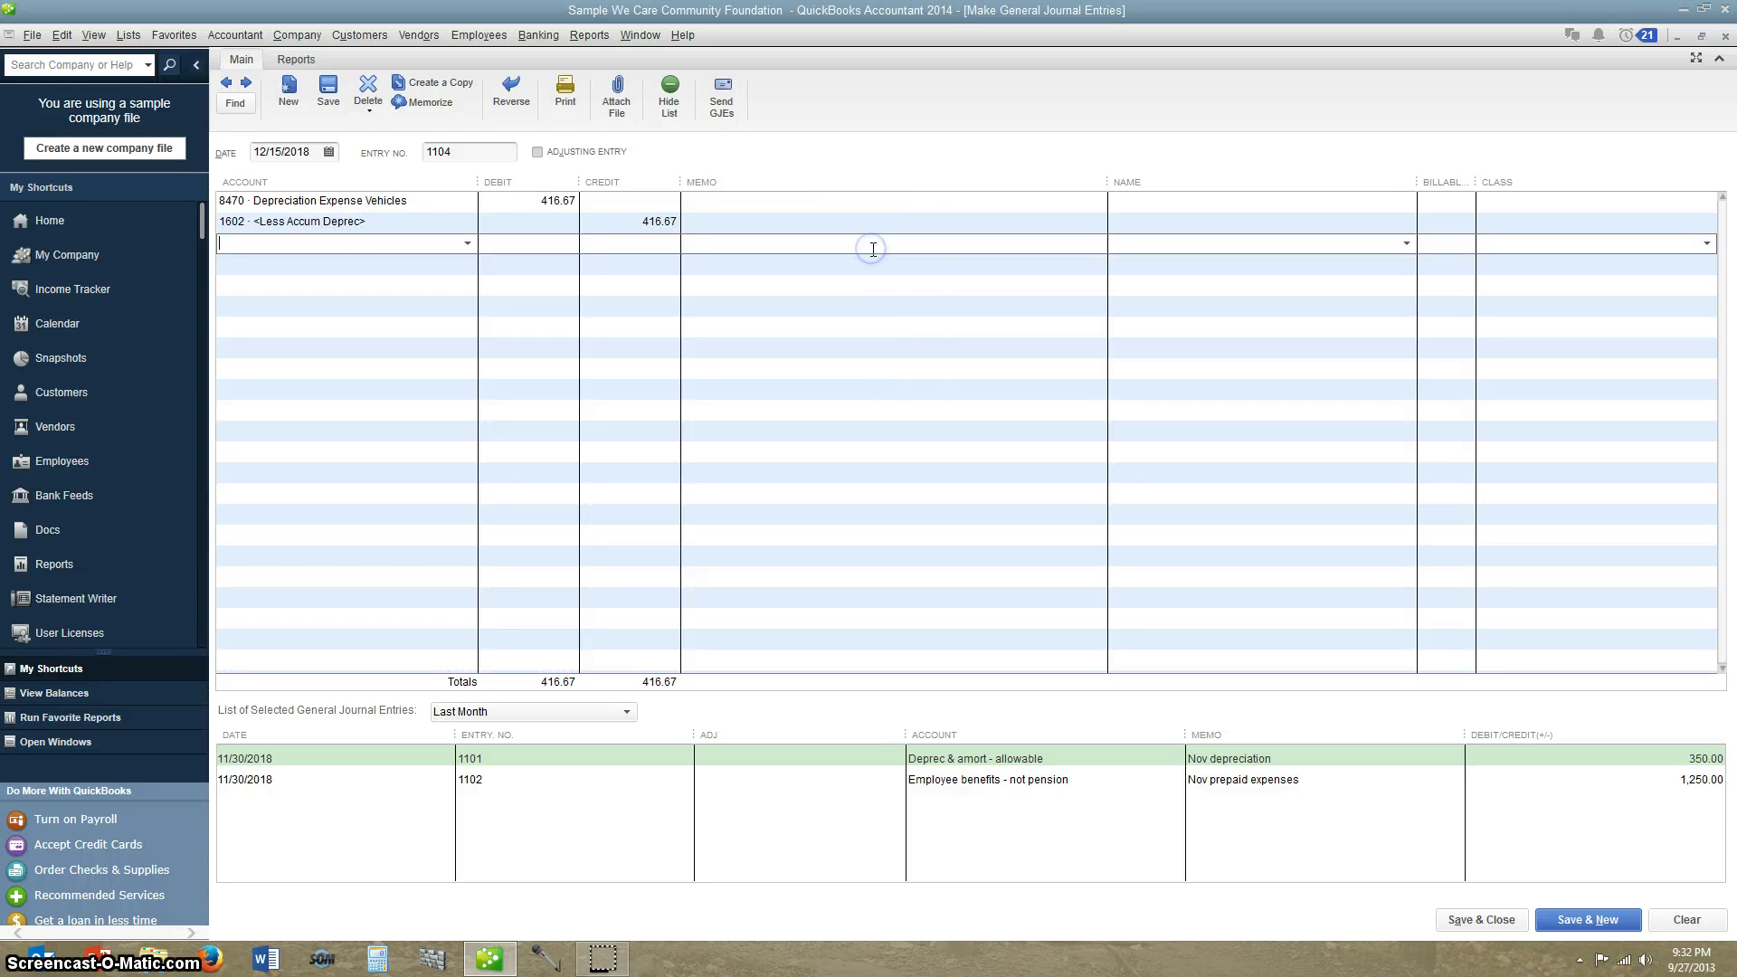
Save and close the depreciation journal entry without assigning a class.
click(1500, 920)
click(963, 447)
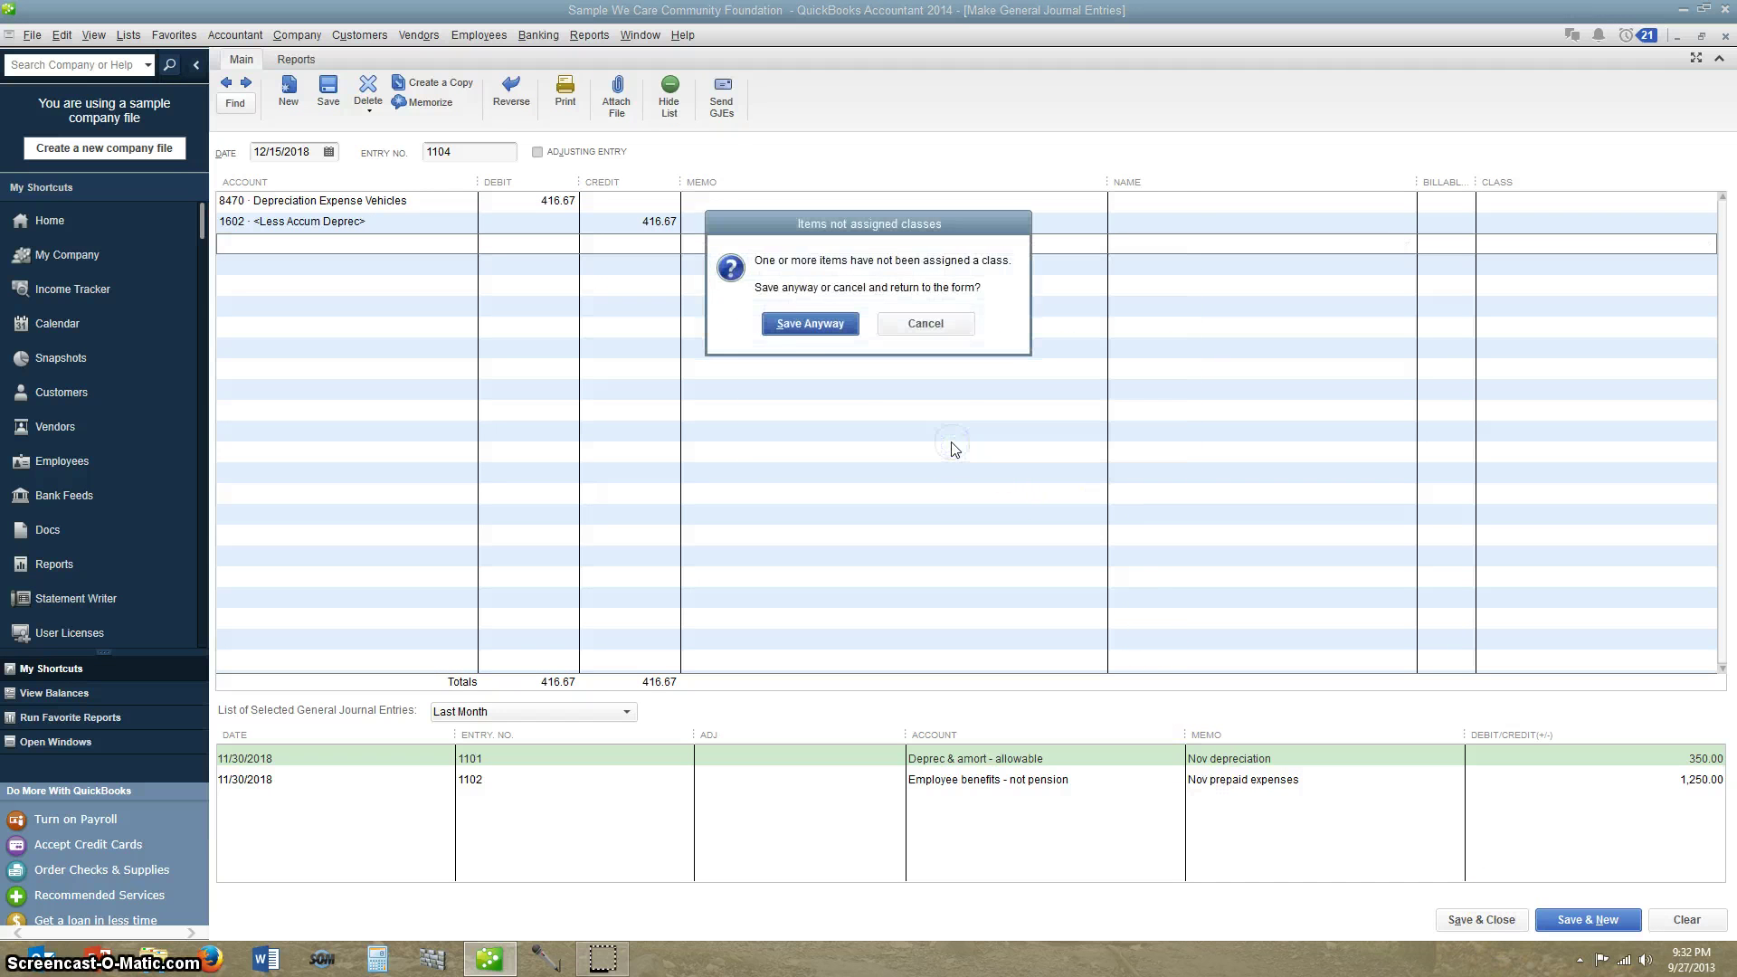
click(817, 328)
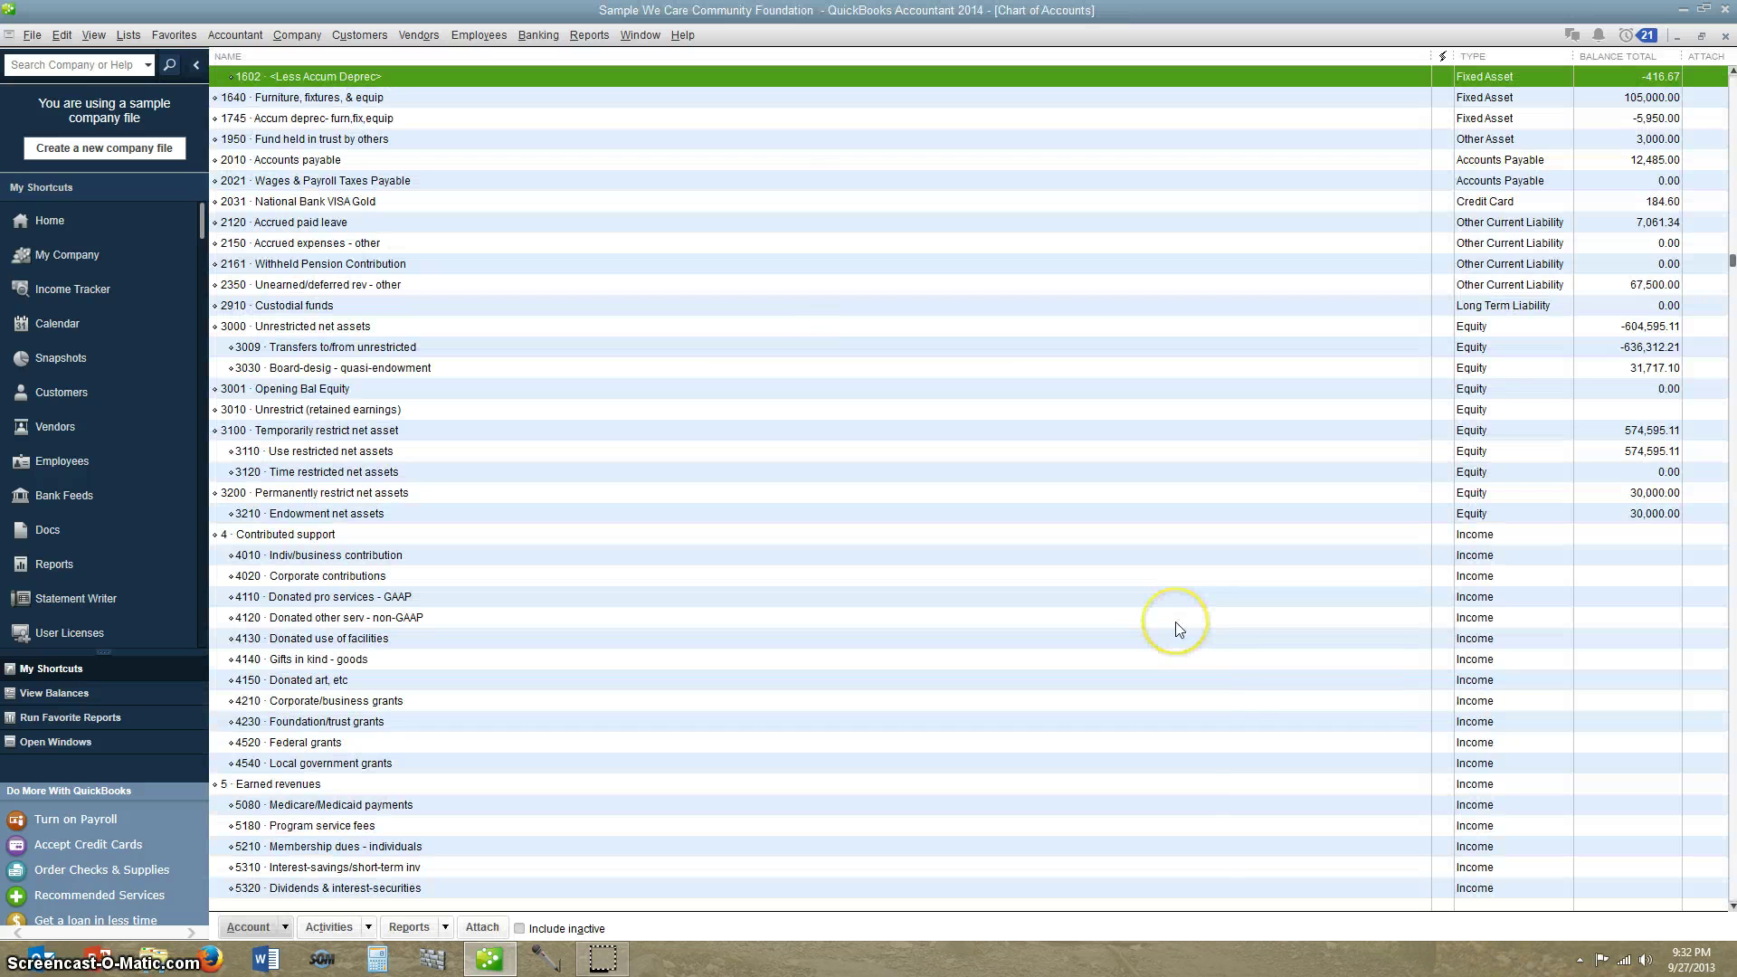
Examine the balances of 1600 · Fixed Assets, the Dodge truck account and its accumulated depreciation in the chart of accounts.
scroll(1169, 622, up, 2)
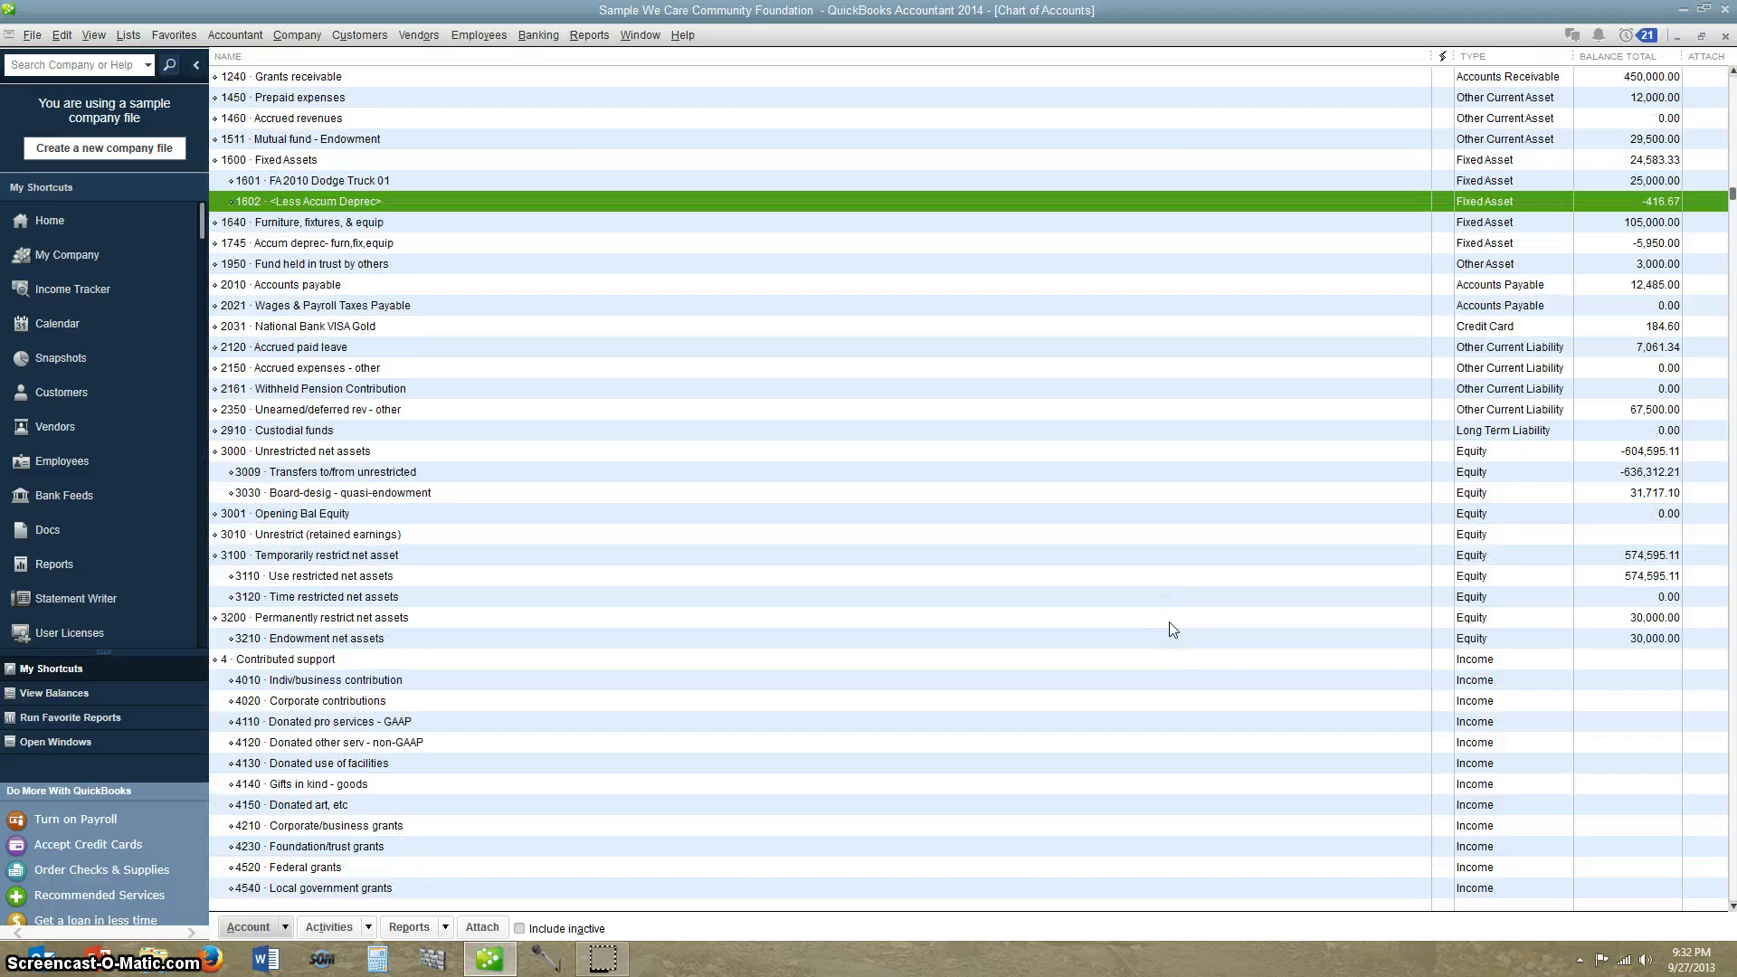
scroll(1169, 630, up, 1)
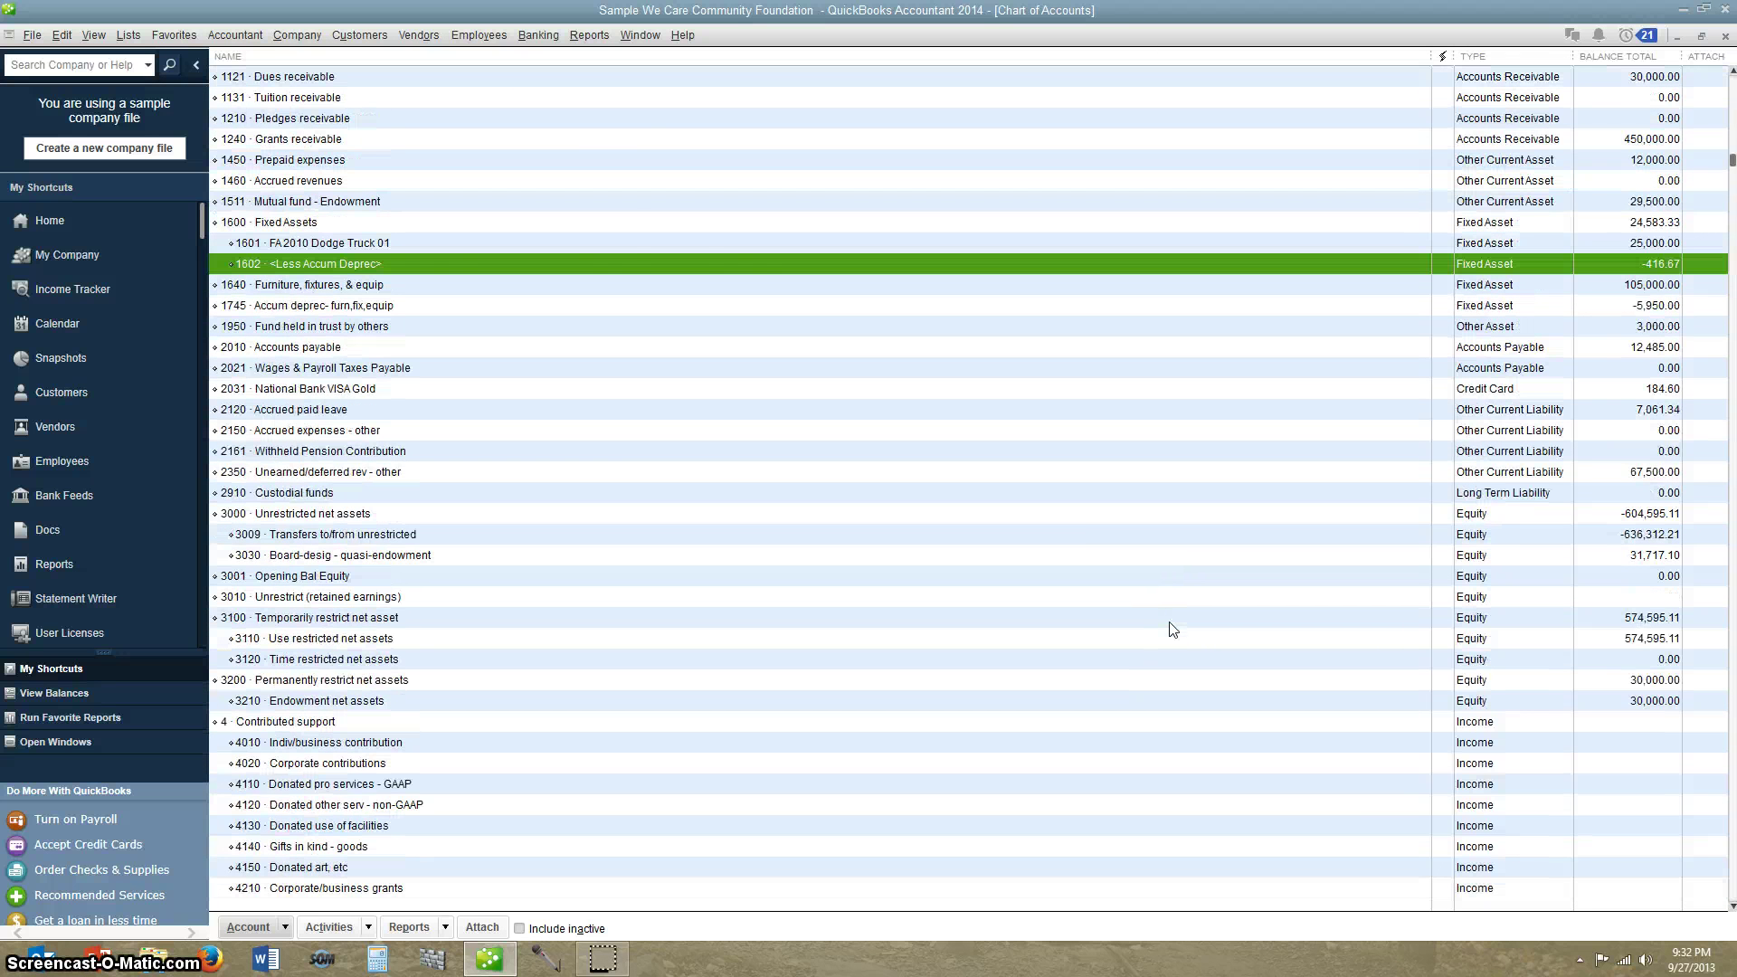
click(267, 222)
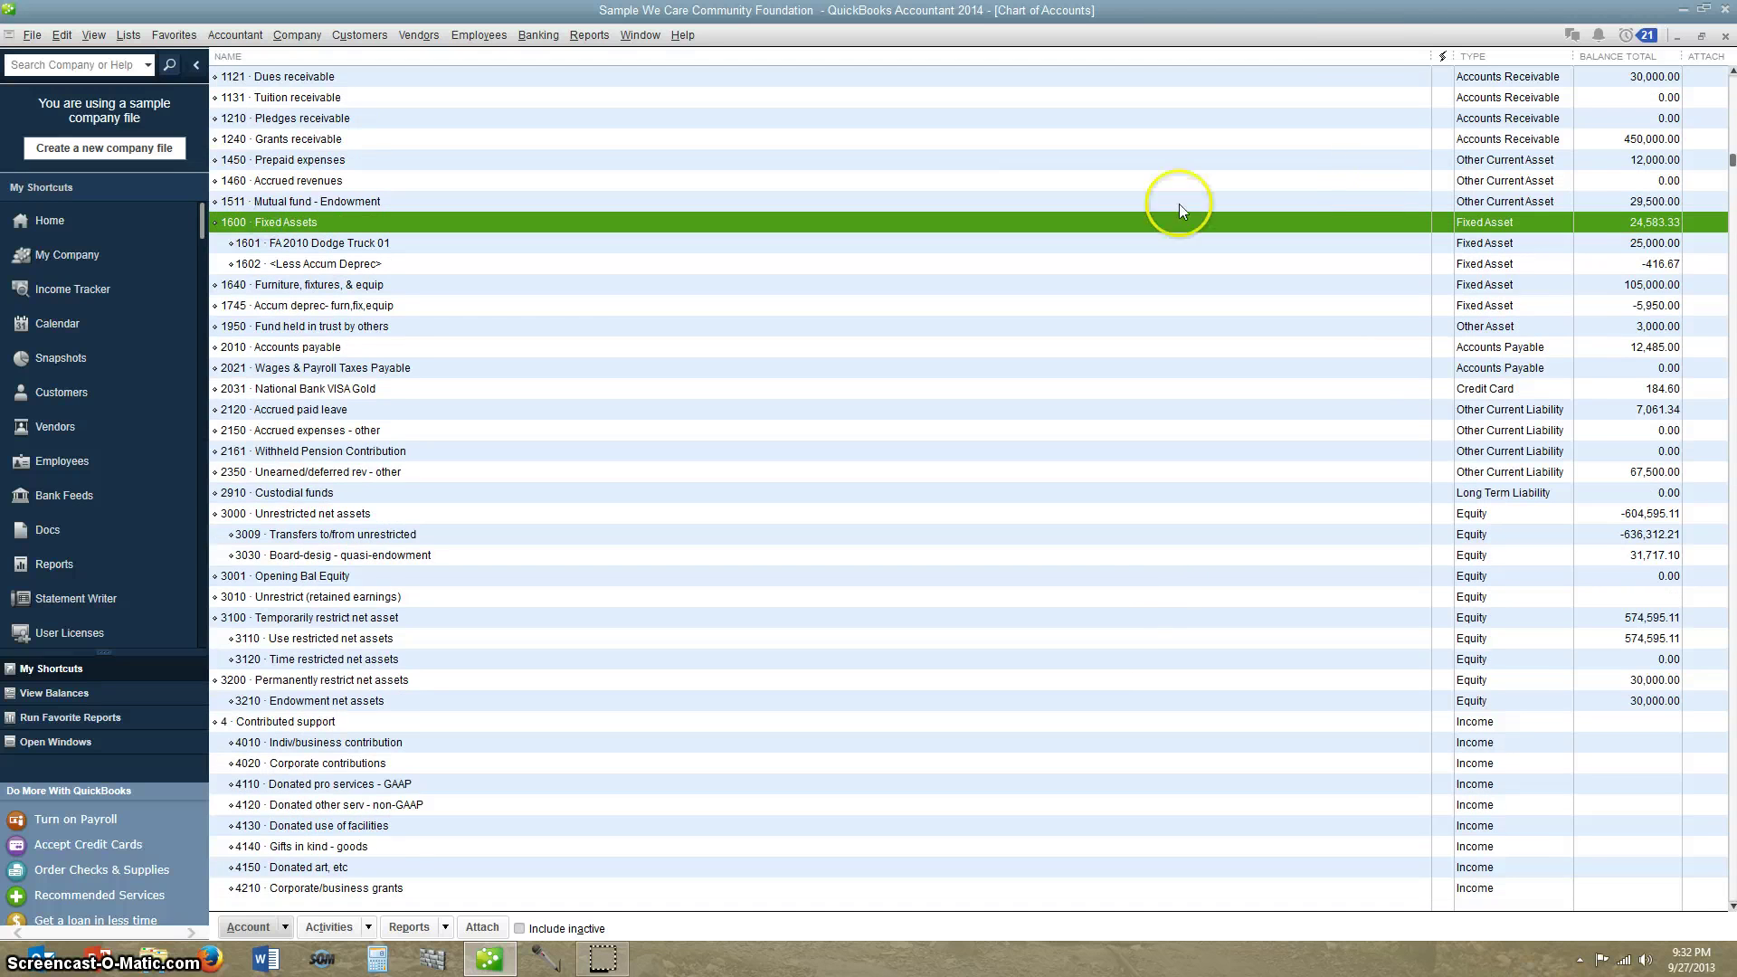
click(1667, 234)
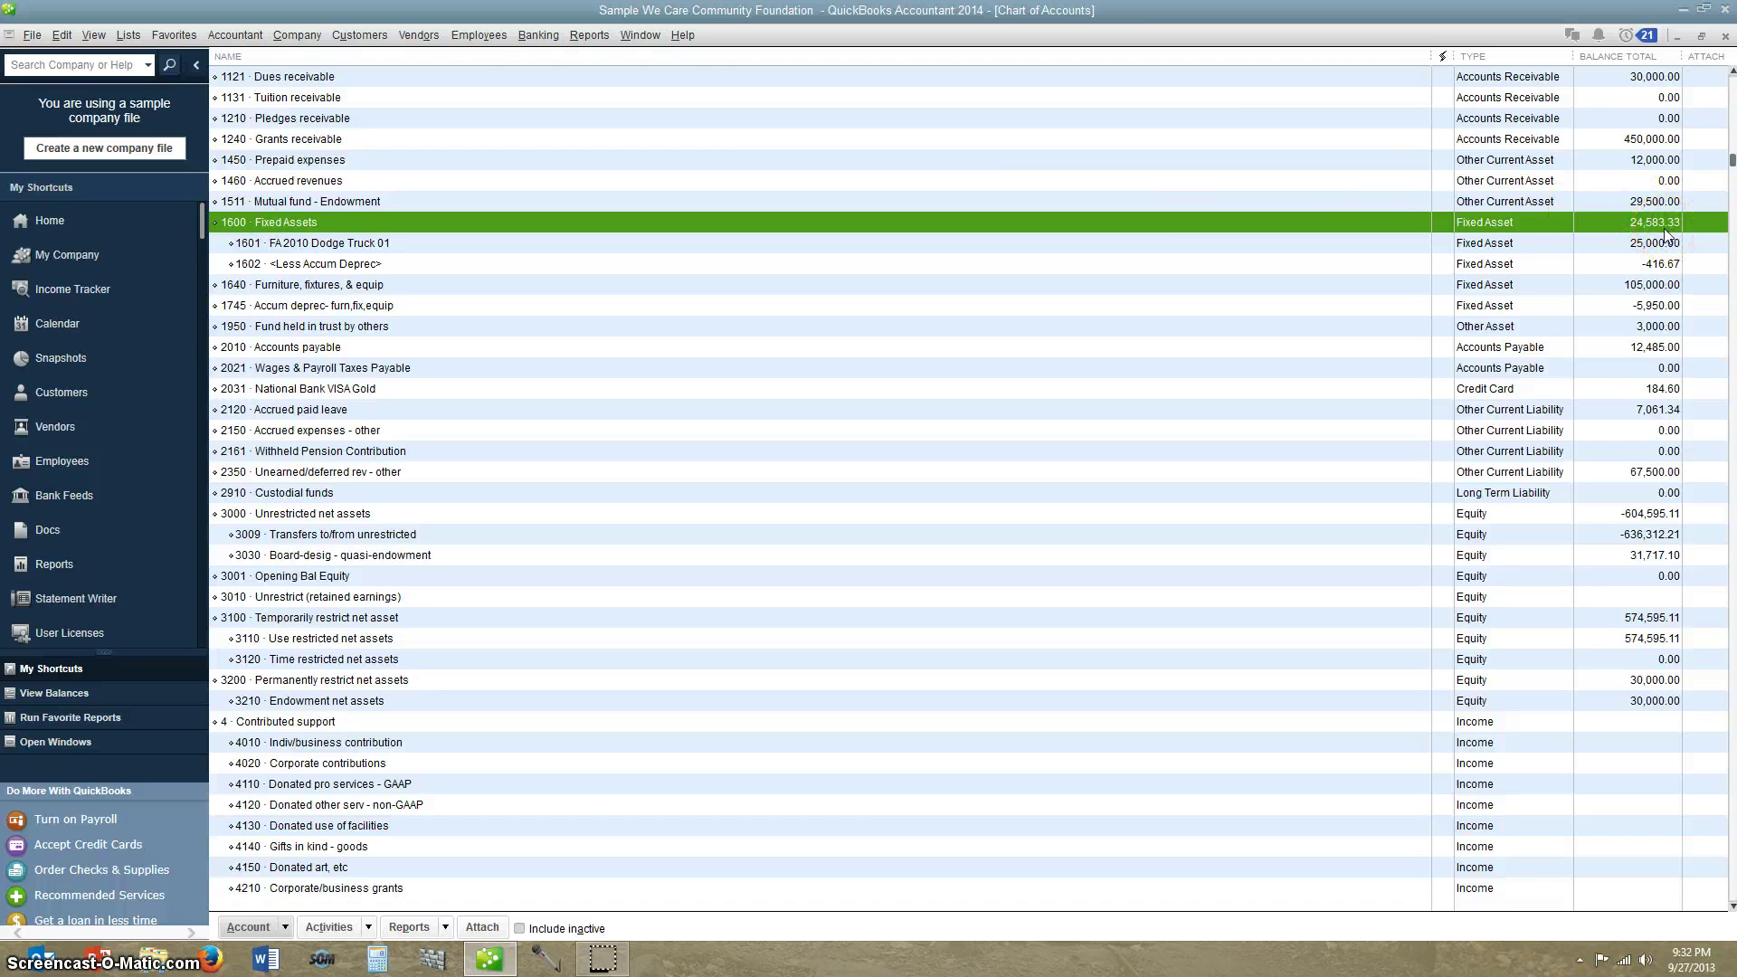
click(1665, 238)
click(1667, 264)
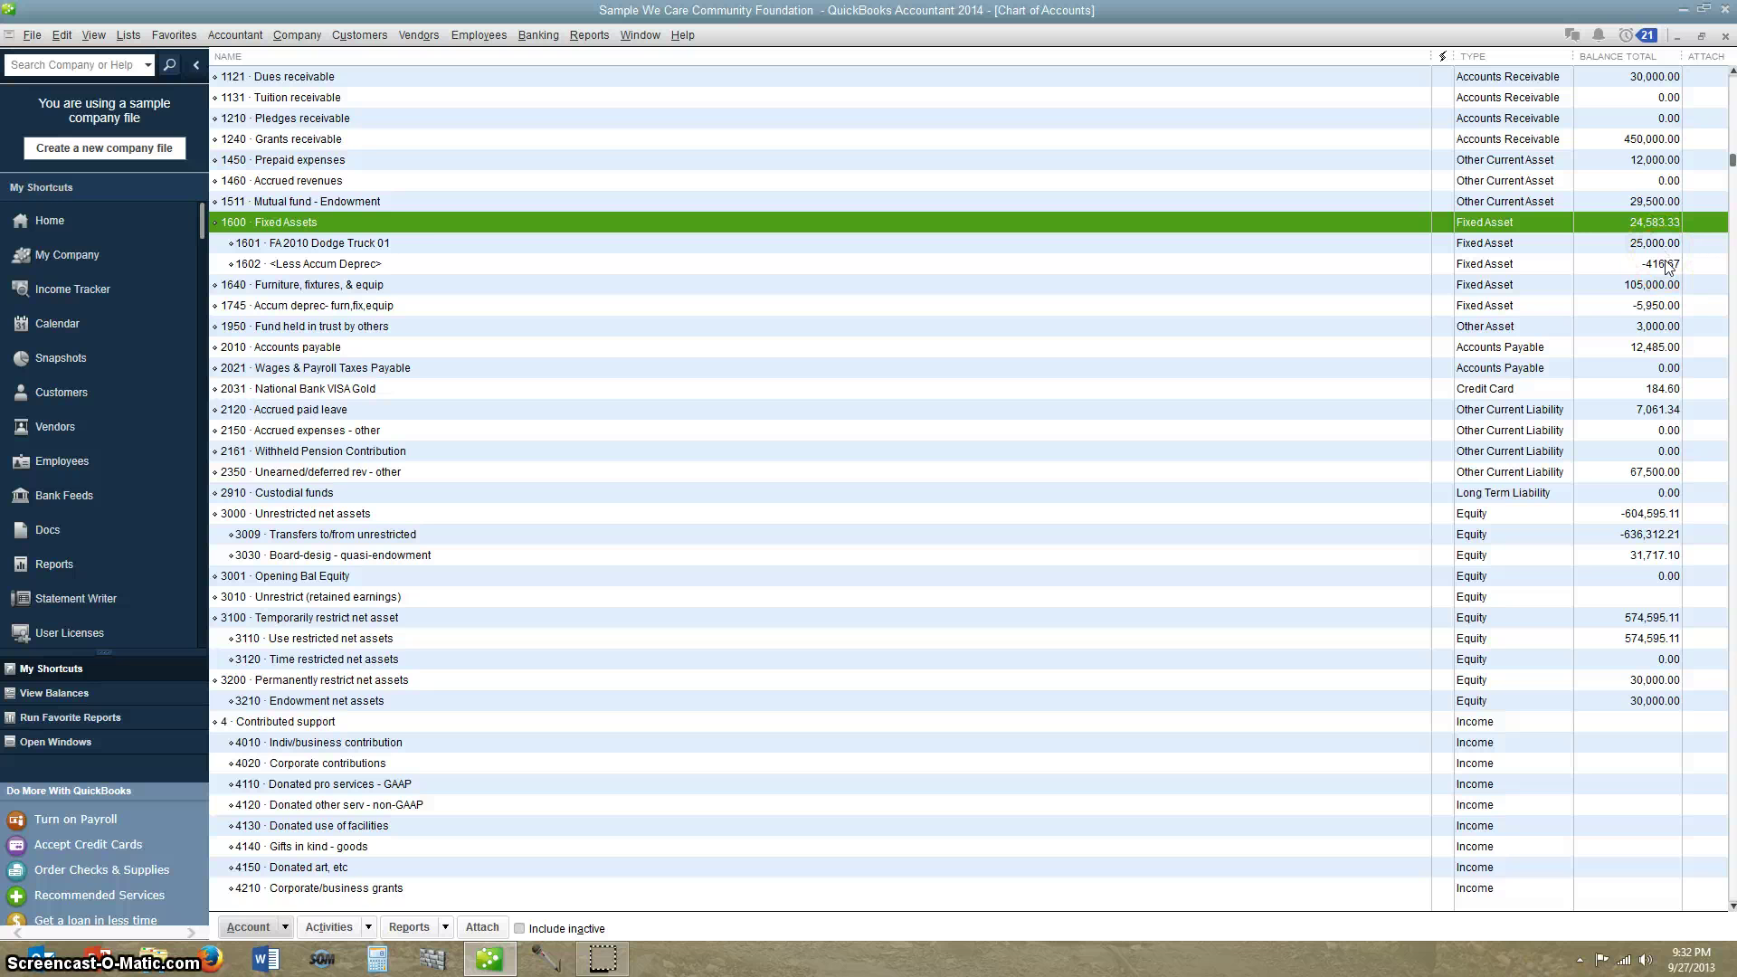
click(1660, 251)
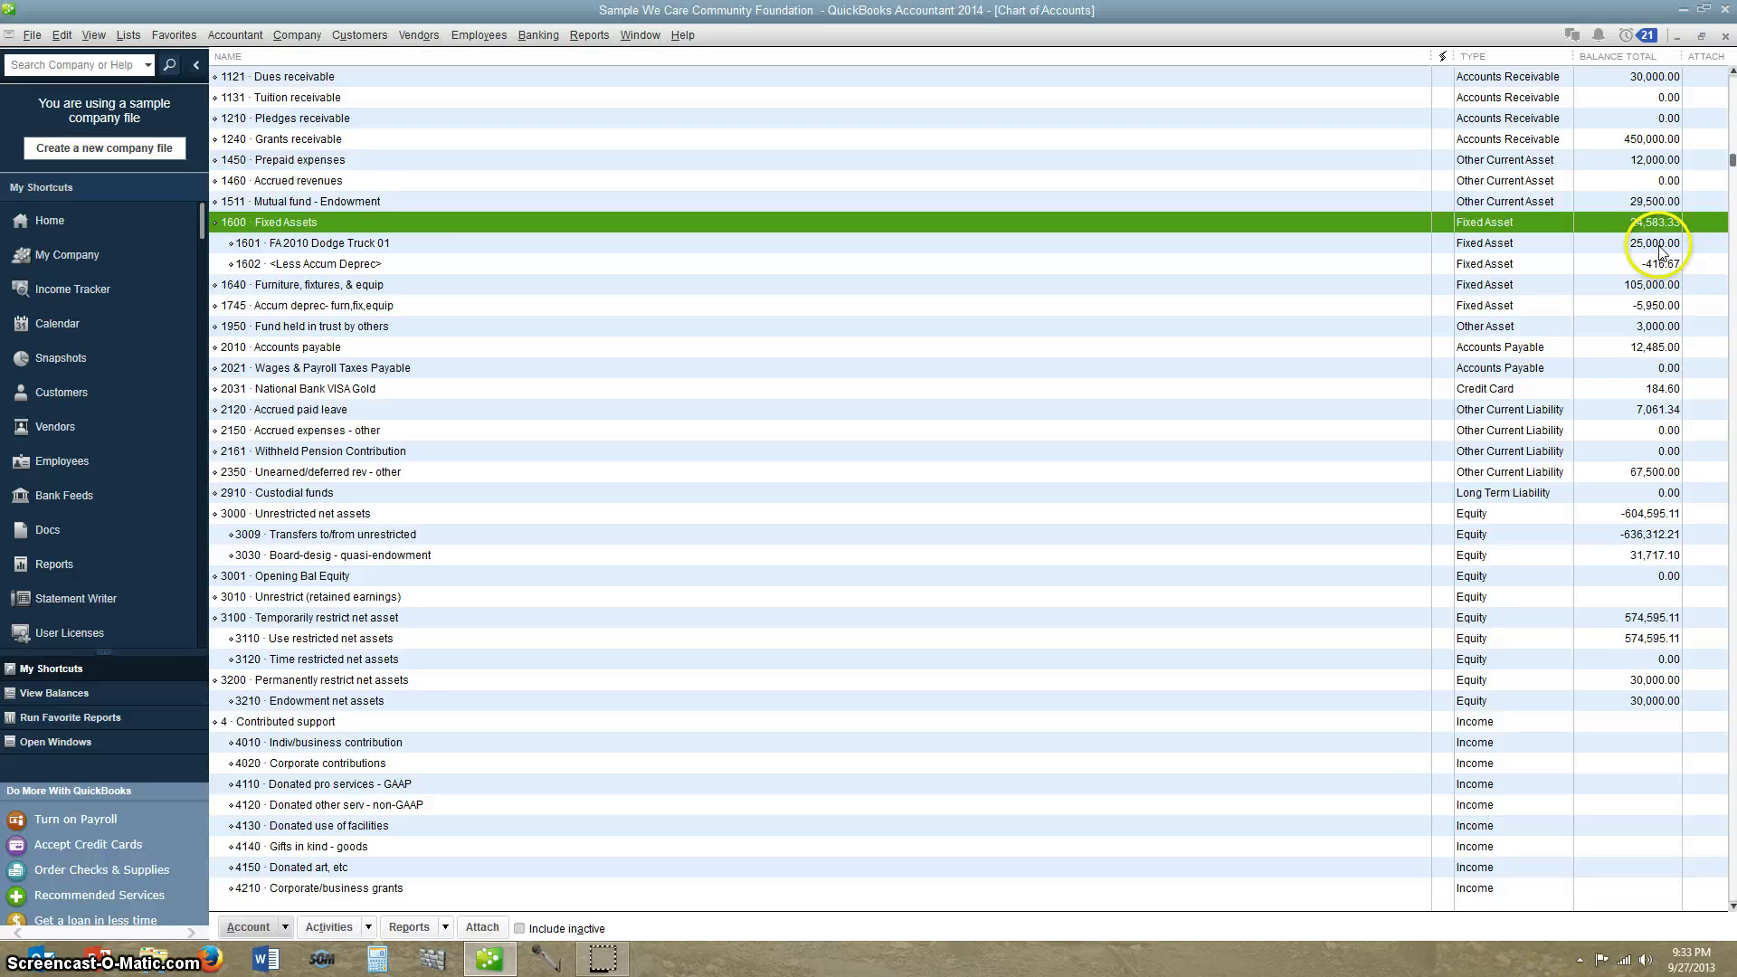
click(1660, 246)
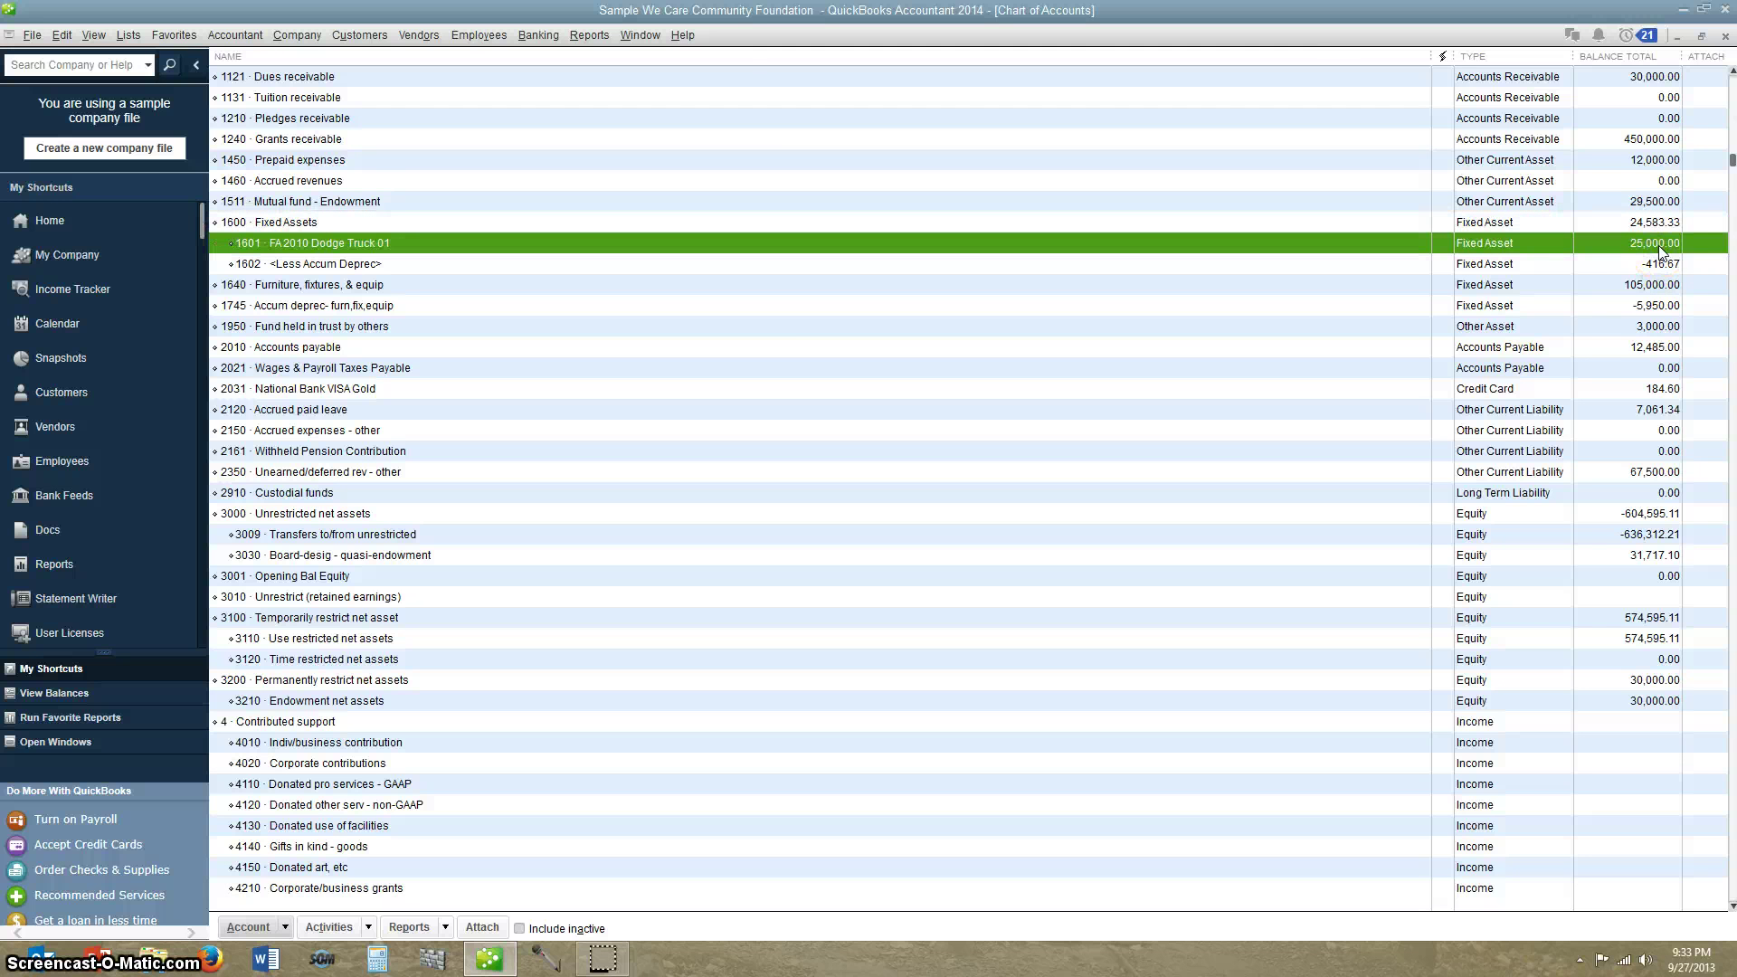
click(1660, 263)
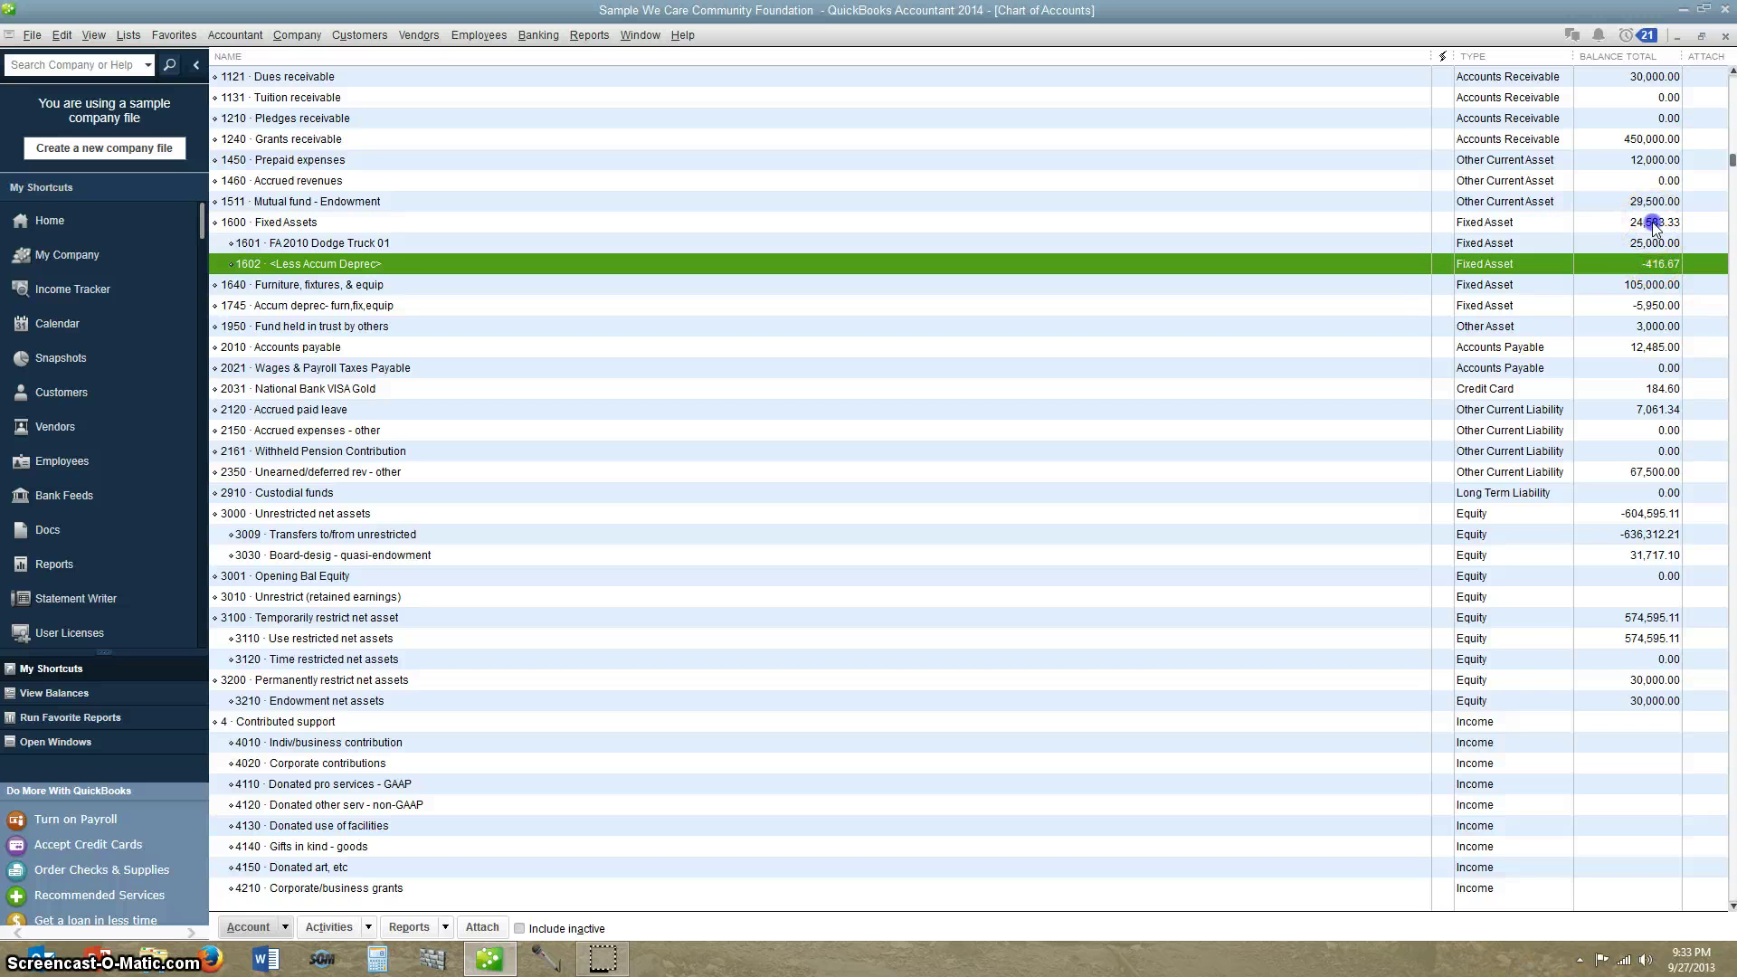
click(1654, 225)
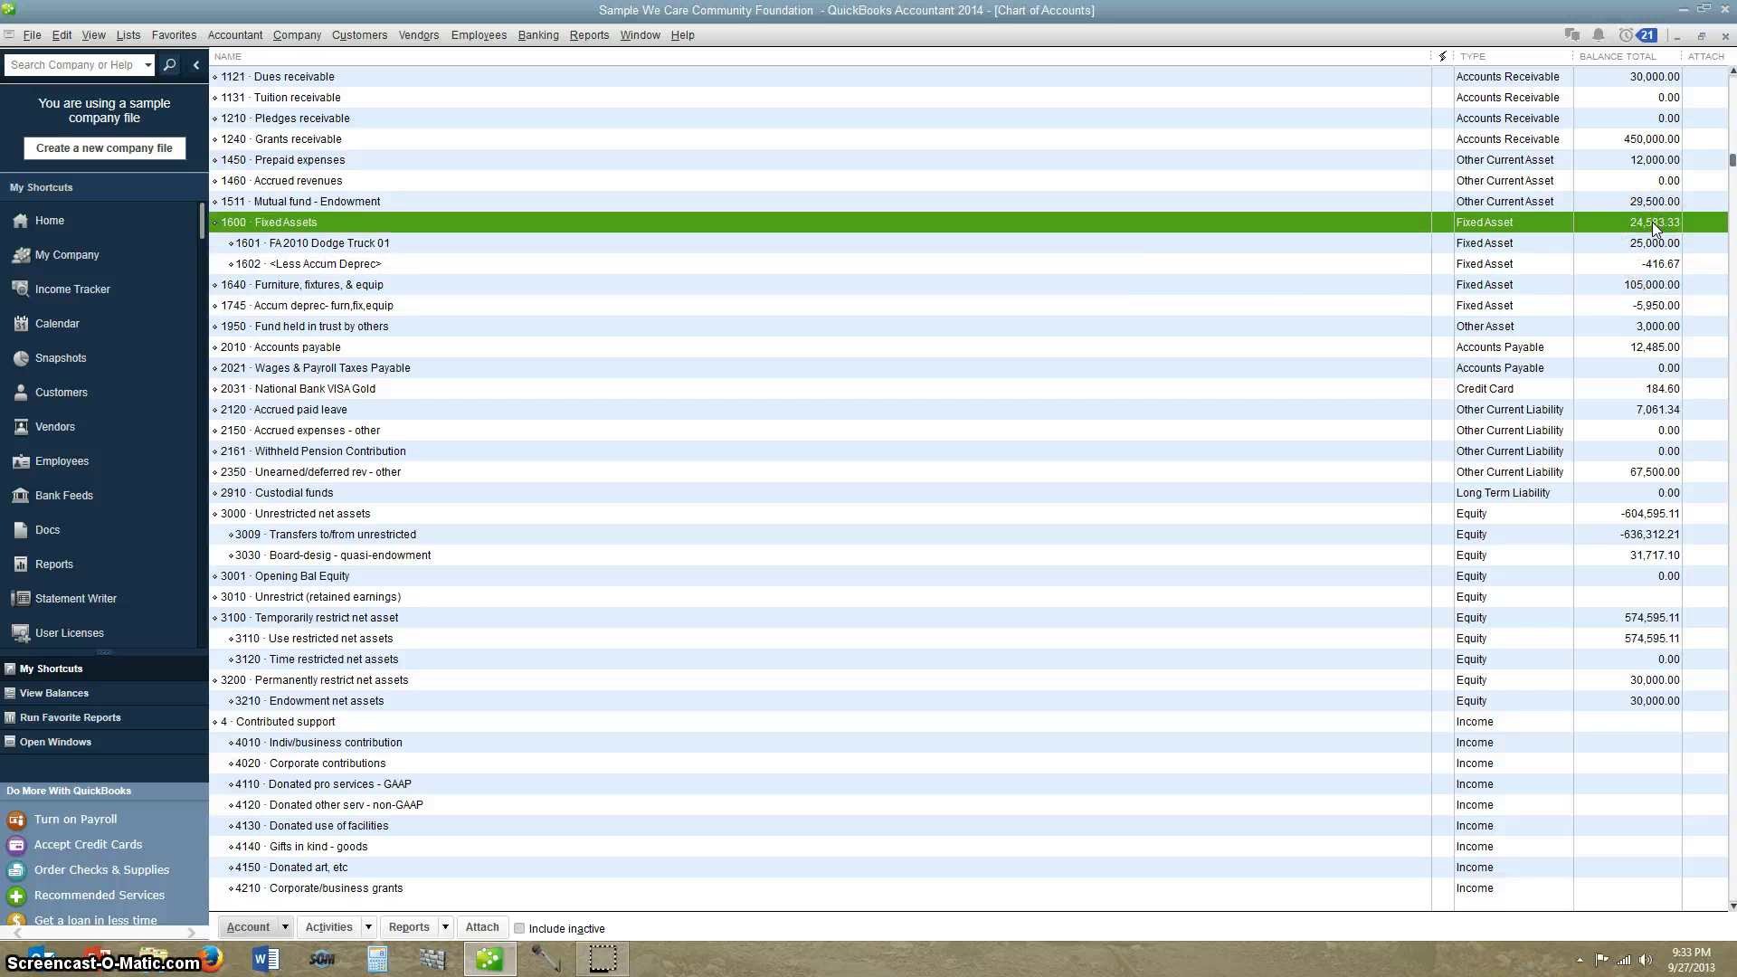
scroll(904, 538, down, 5)
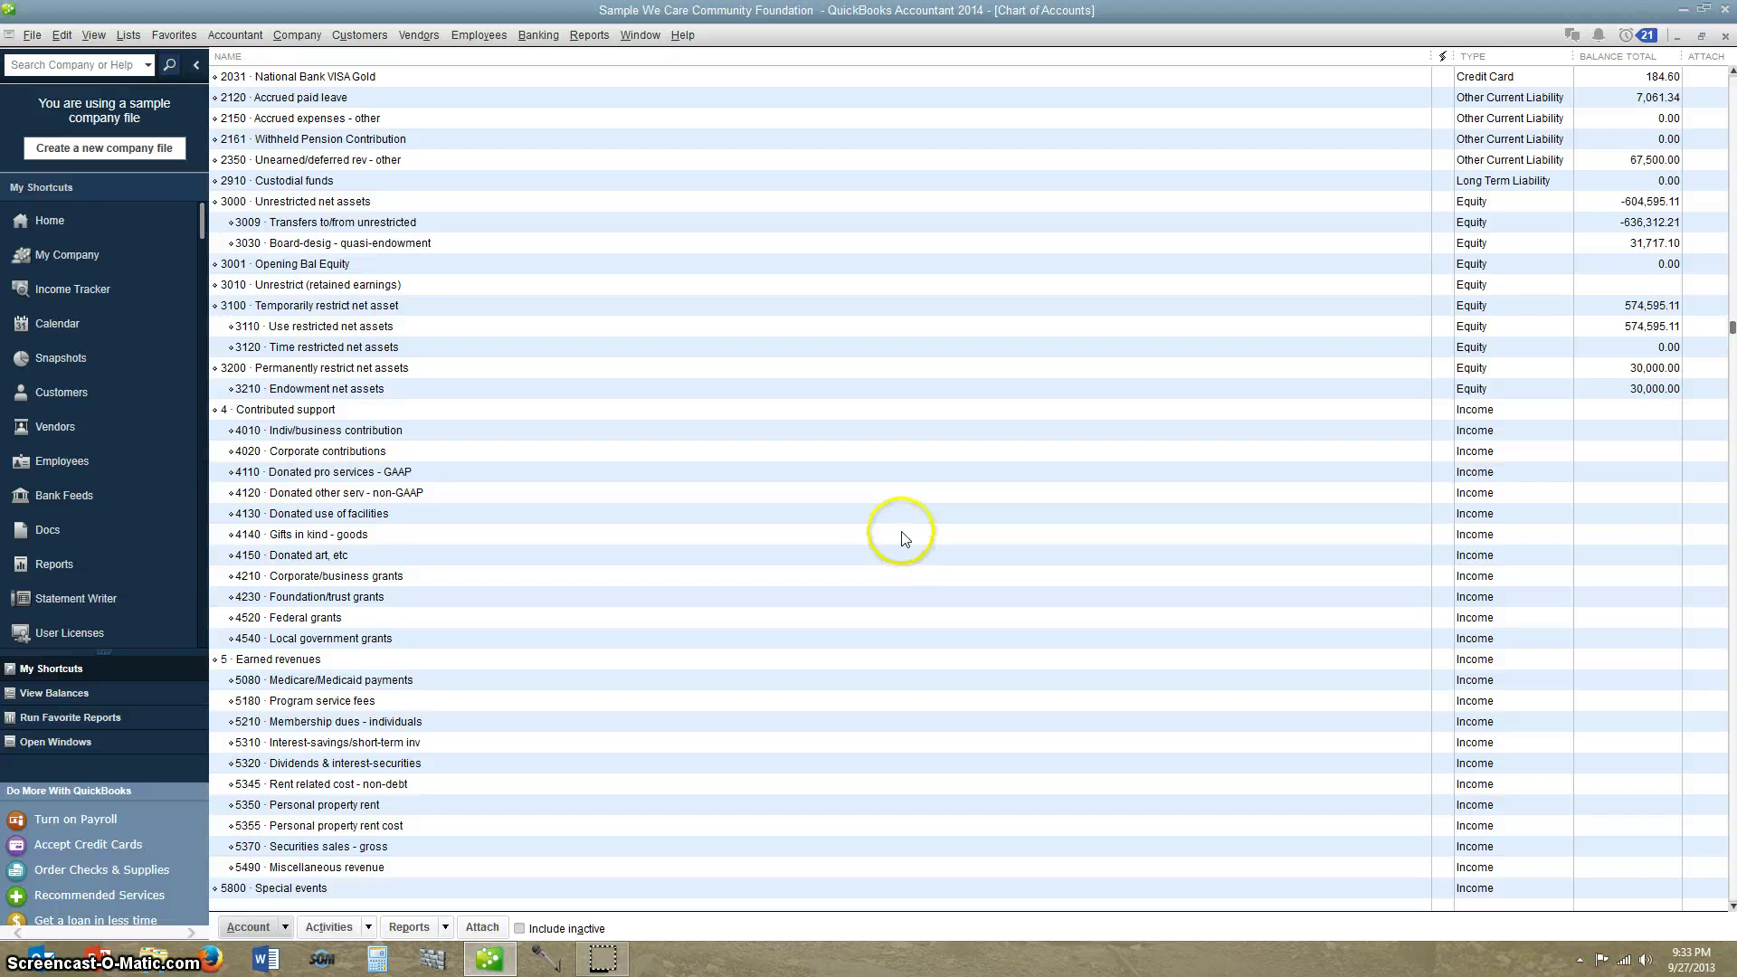
Locate the depreciation and amortization expense accounts in the chart of accounts.
scroll(902, 538, down, 9)
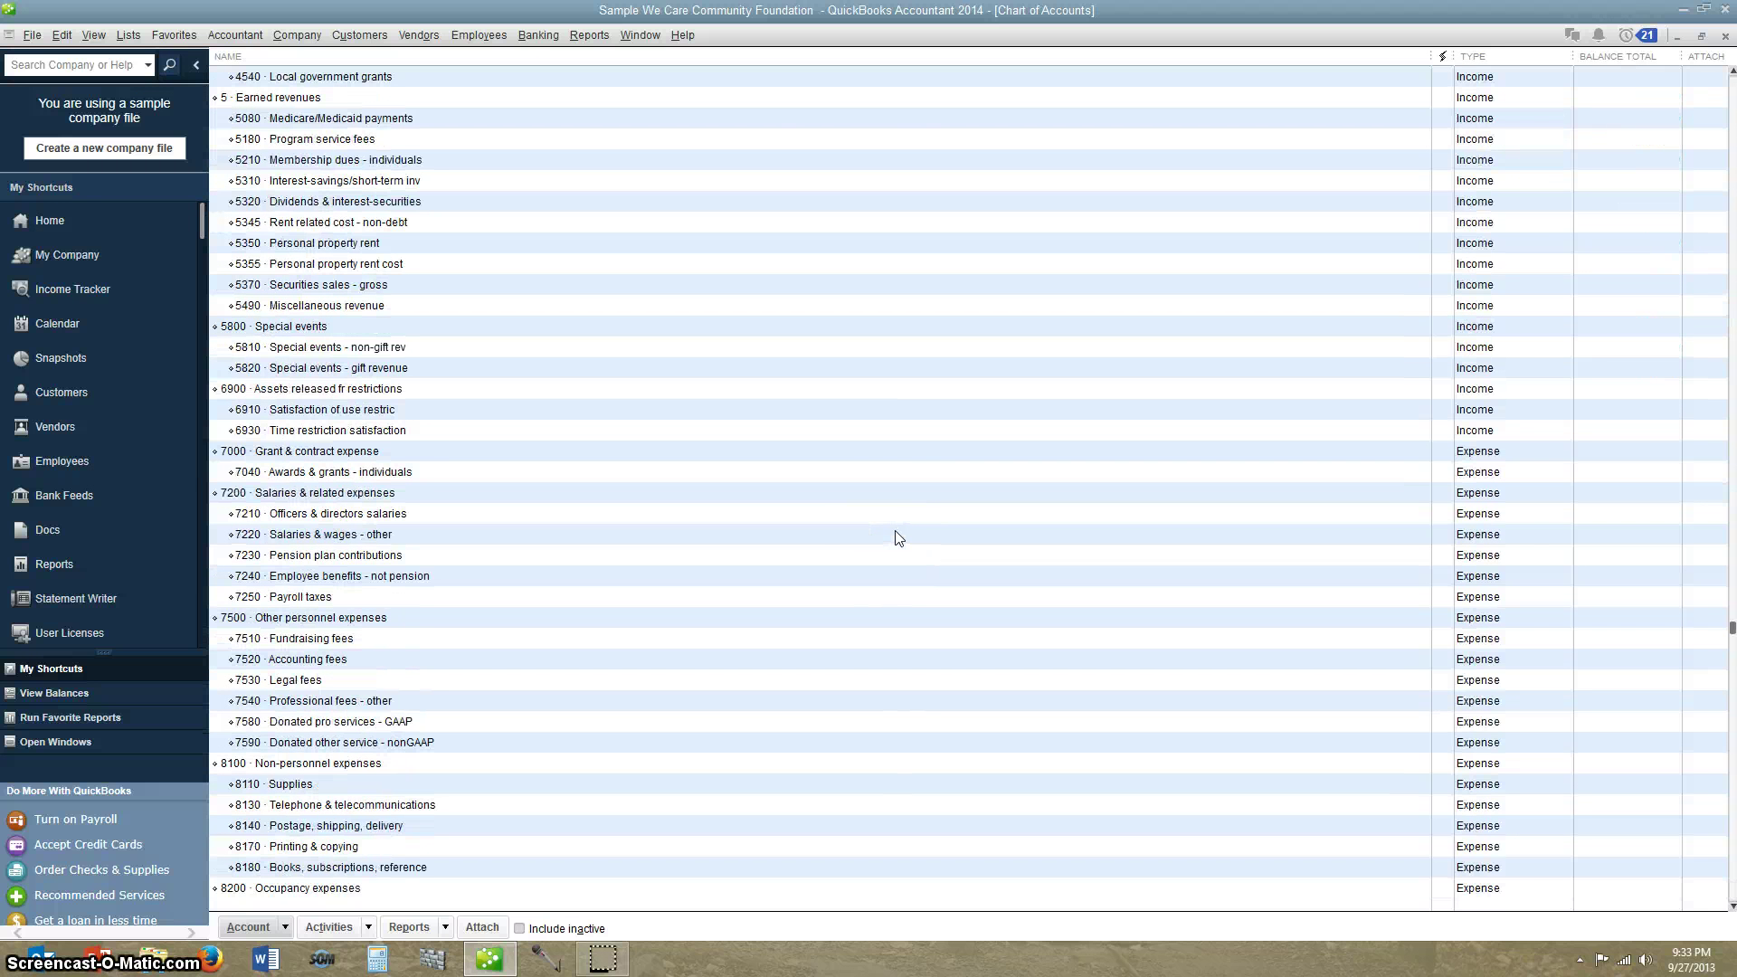
scroll(825, 547, down, 7)
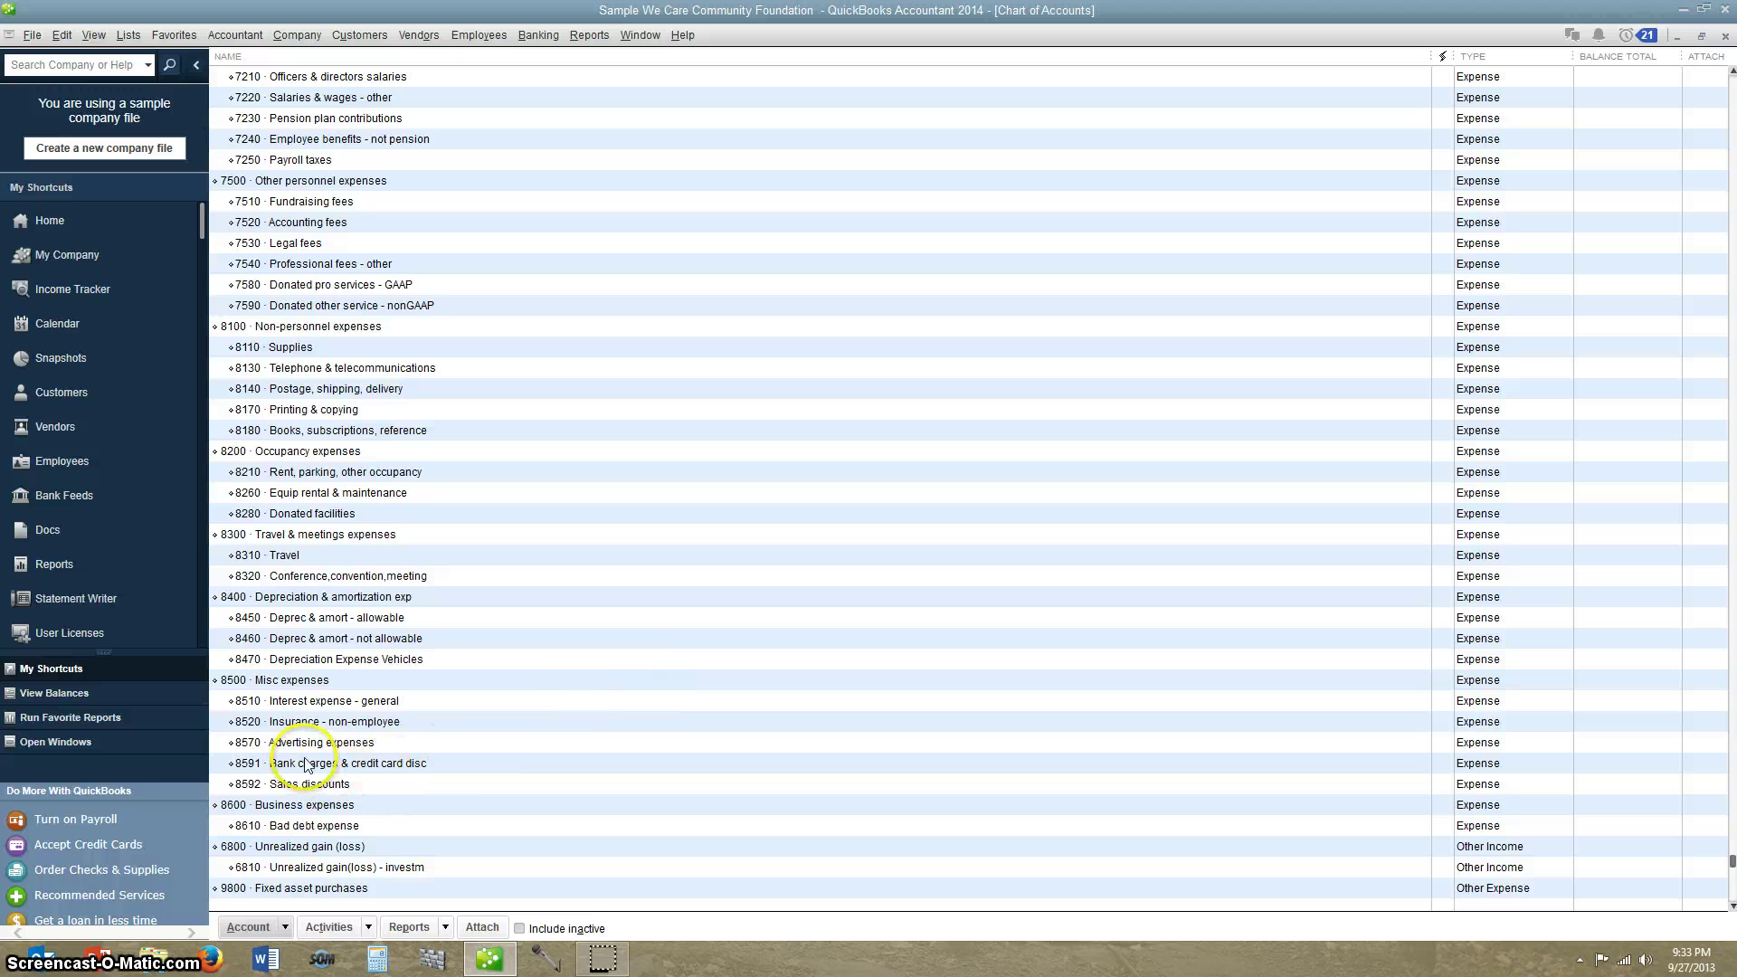
click(305, 747)
double_click(306, 747)
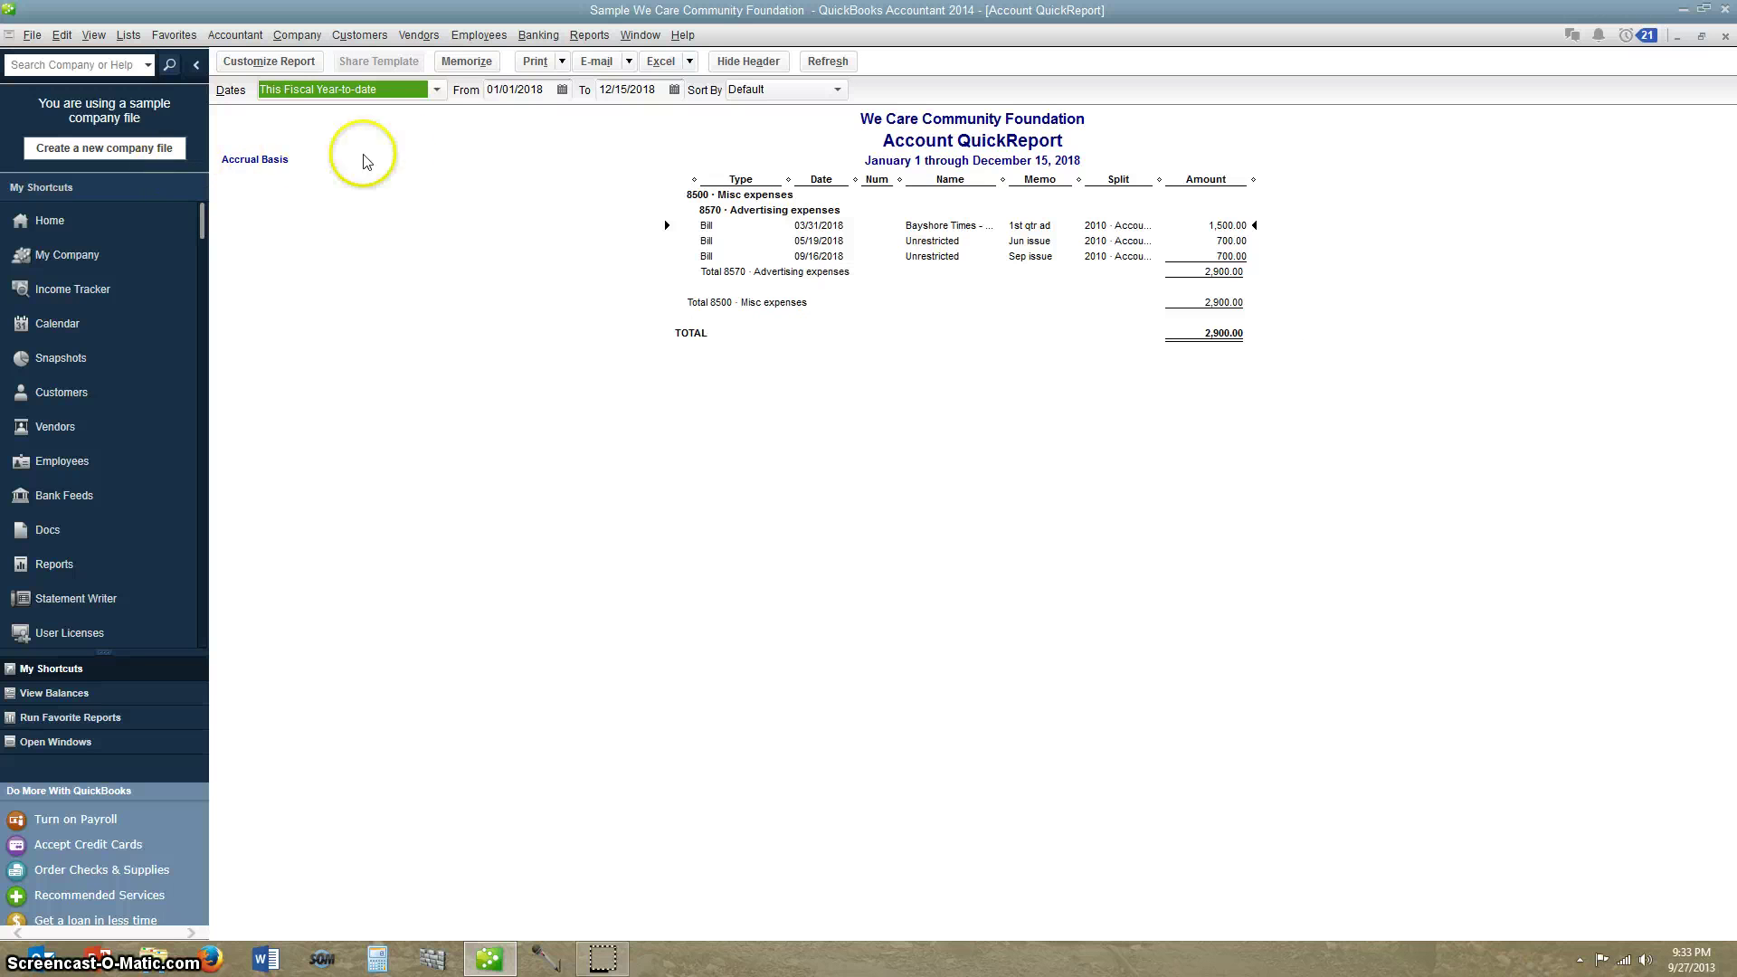
click(1723, 35)
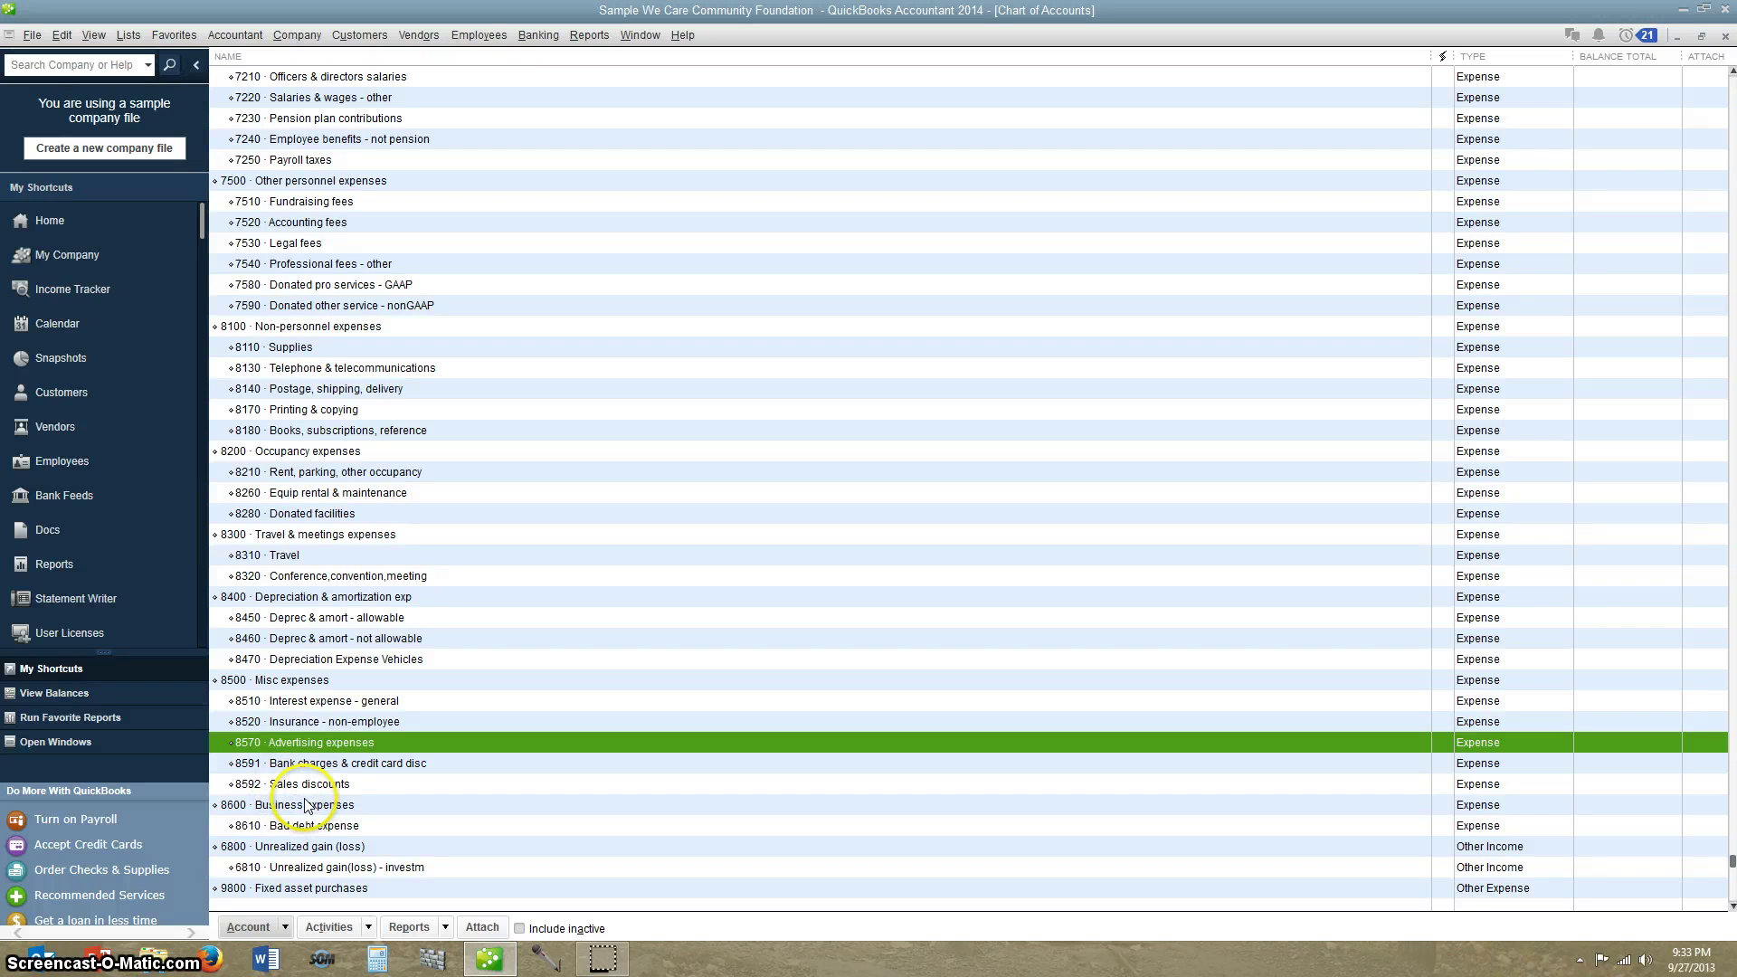
View the QuickReport of account 8470 · Depreciation Expense Vehicles to check the posted depreciation entry.
click(291, 659)
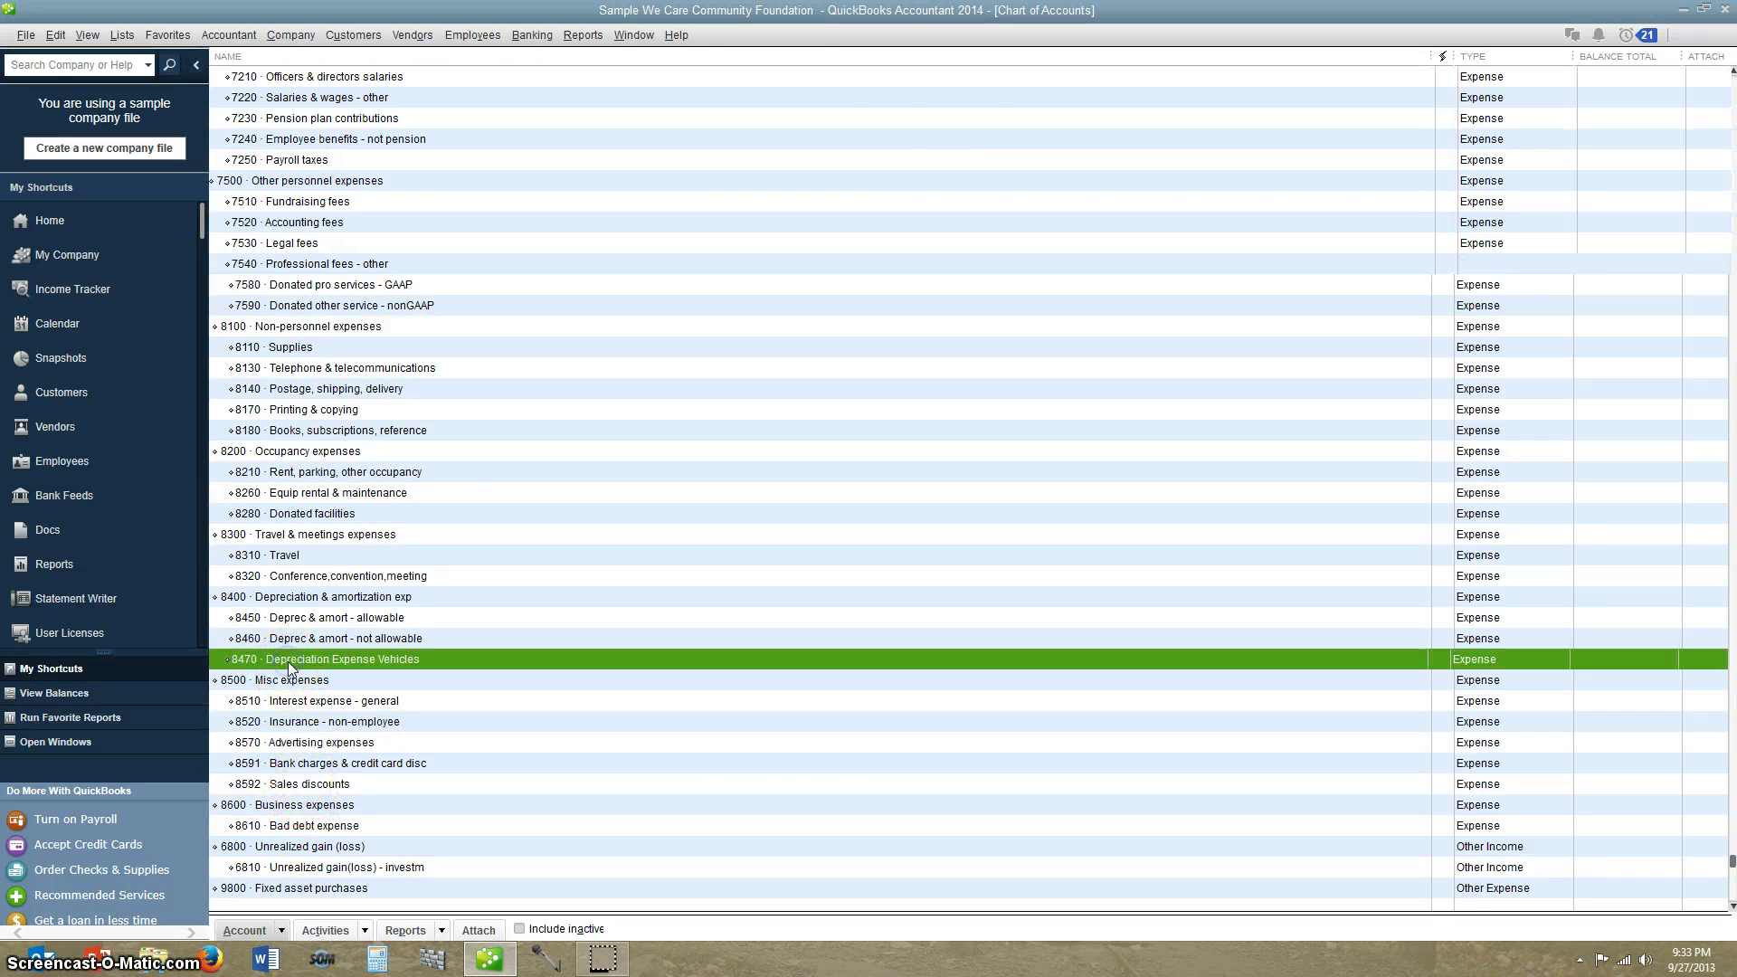
double_click(291, 668)
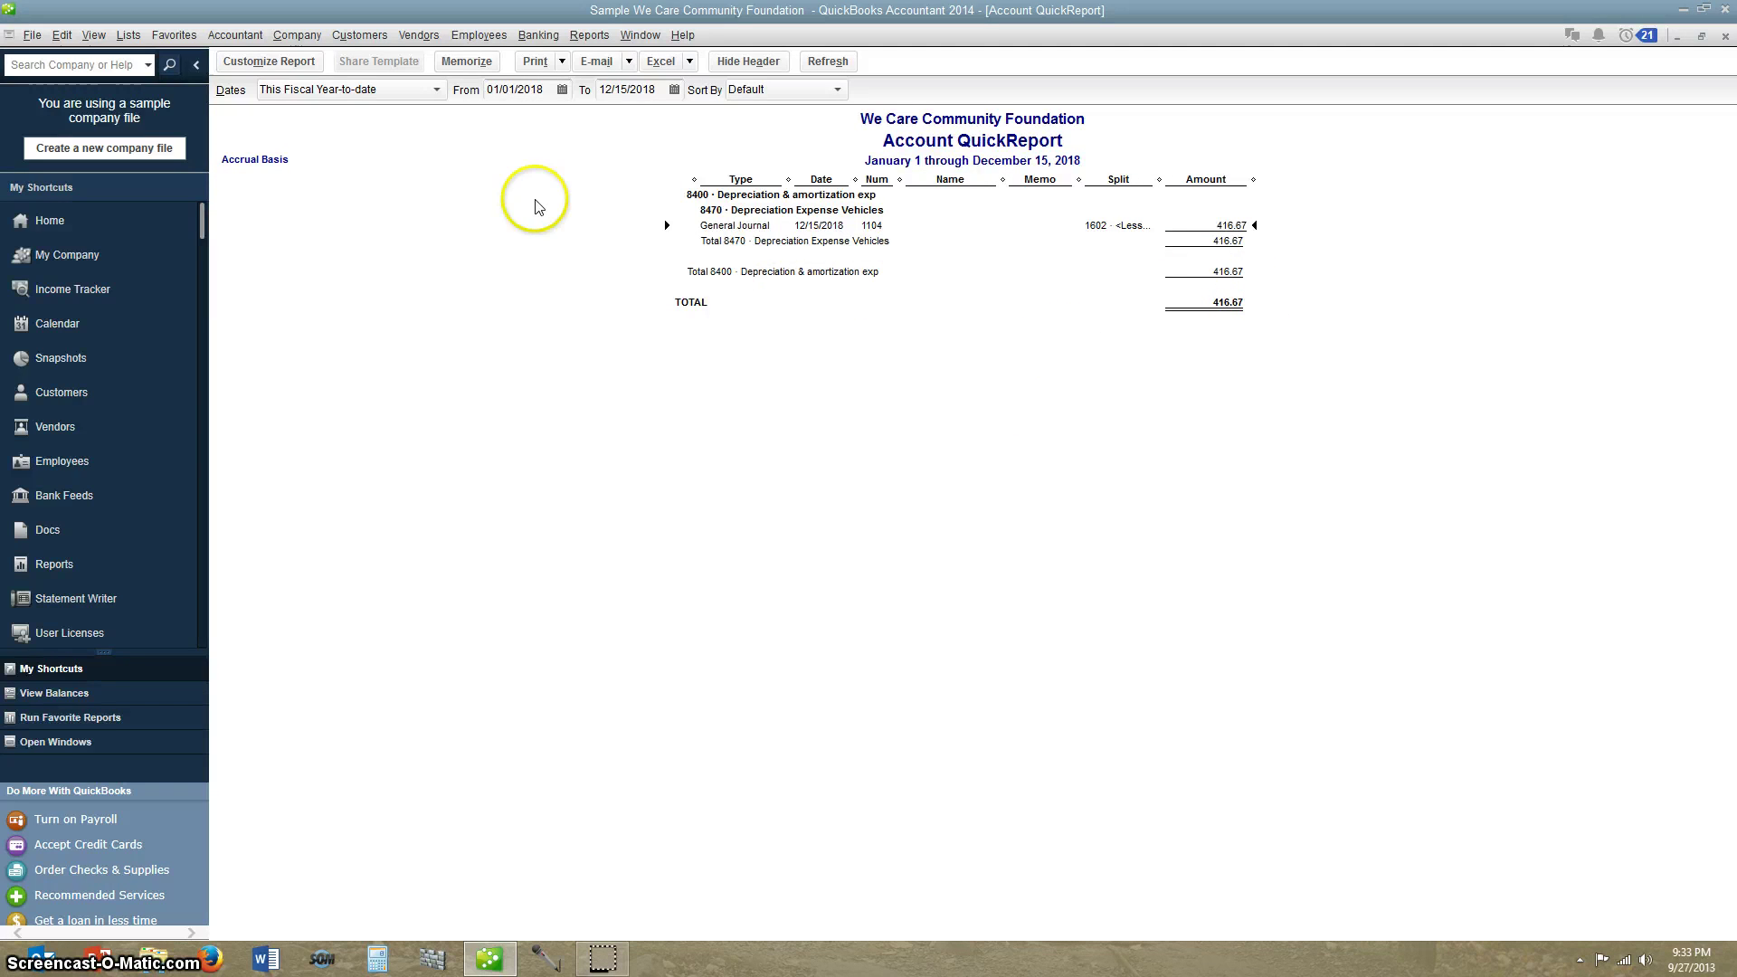
Run the Balance Sheet Standard report and review the Dodge truck and its accumulated depreciation under fixed assets.
click(605, 39)
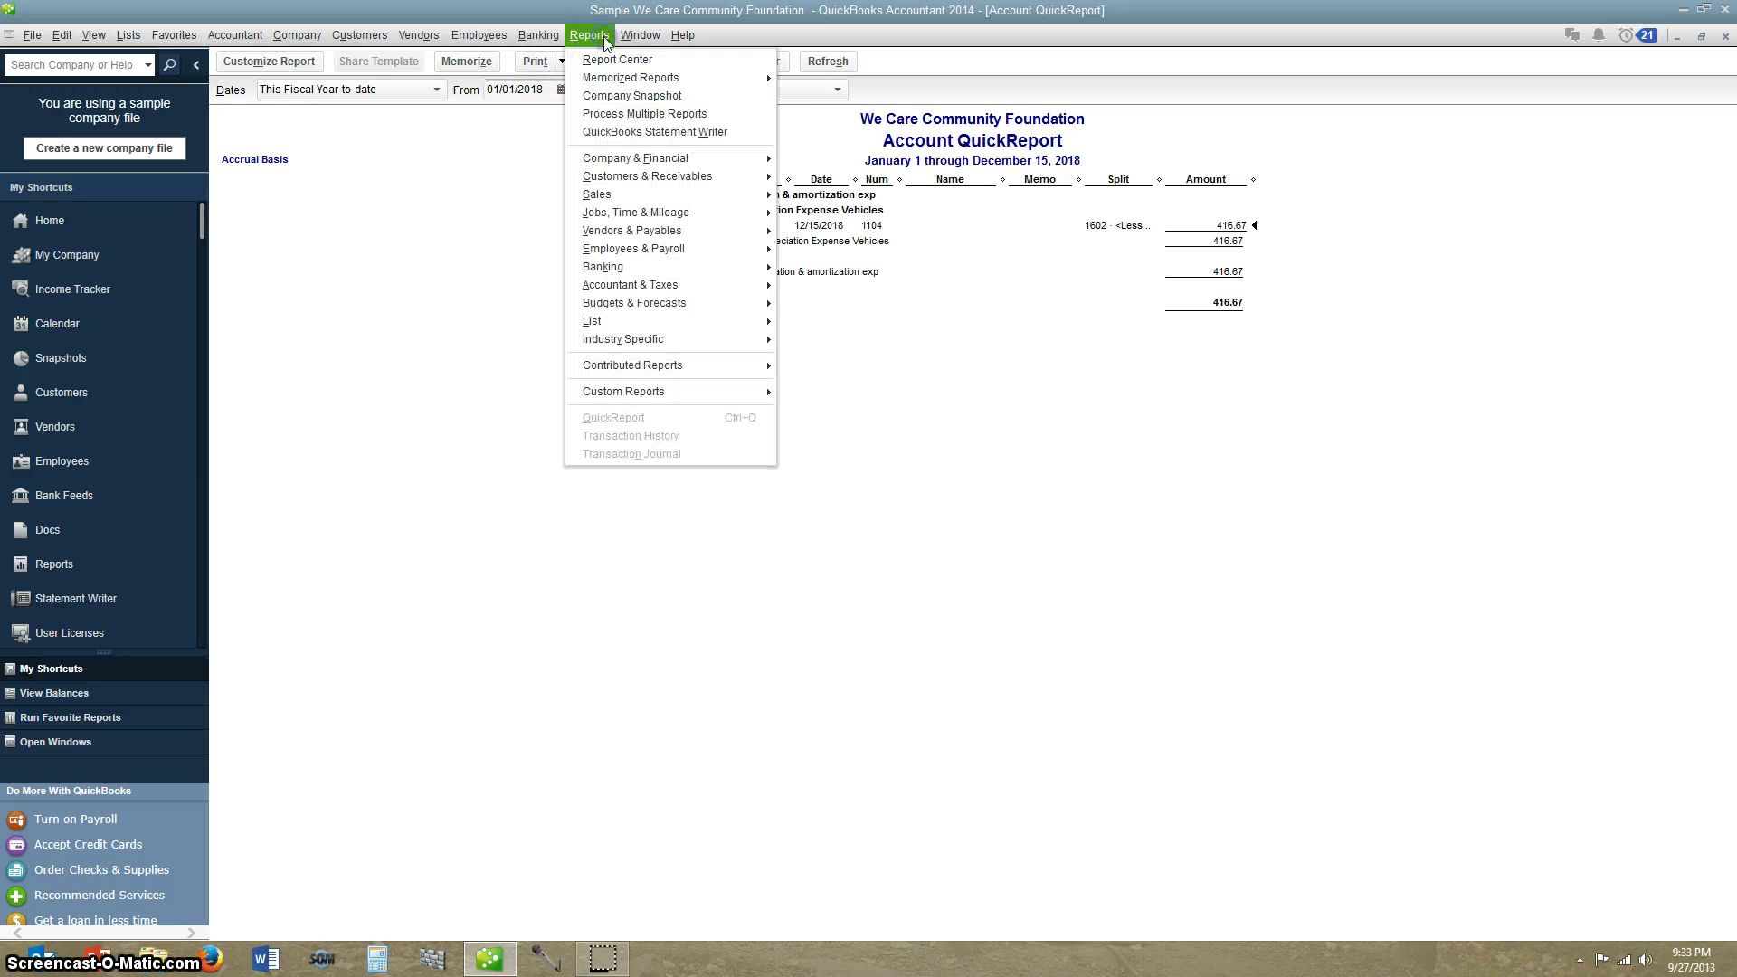
click(641, 158)
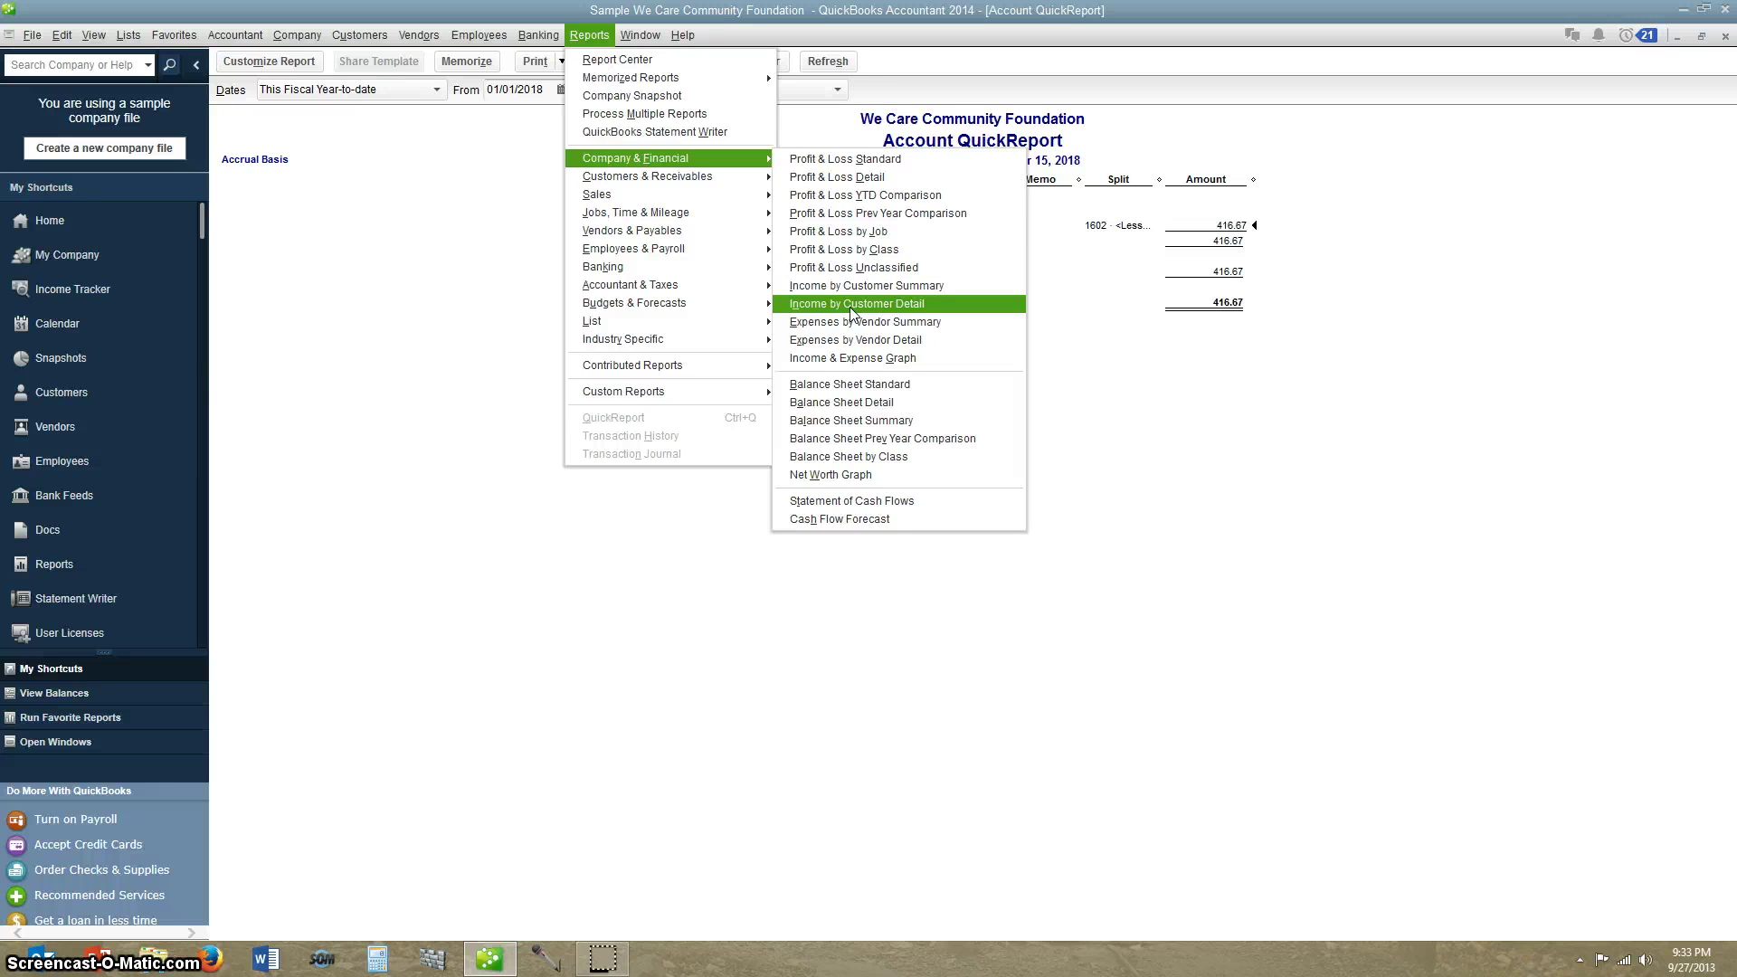
click(855, 384)
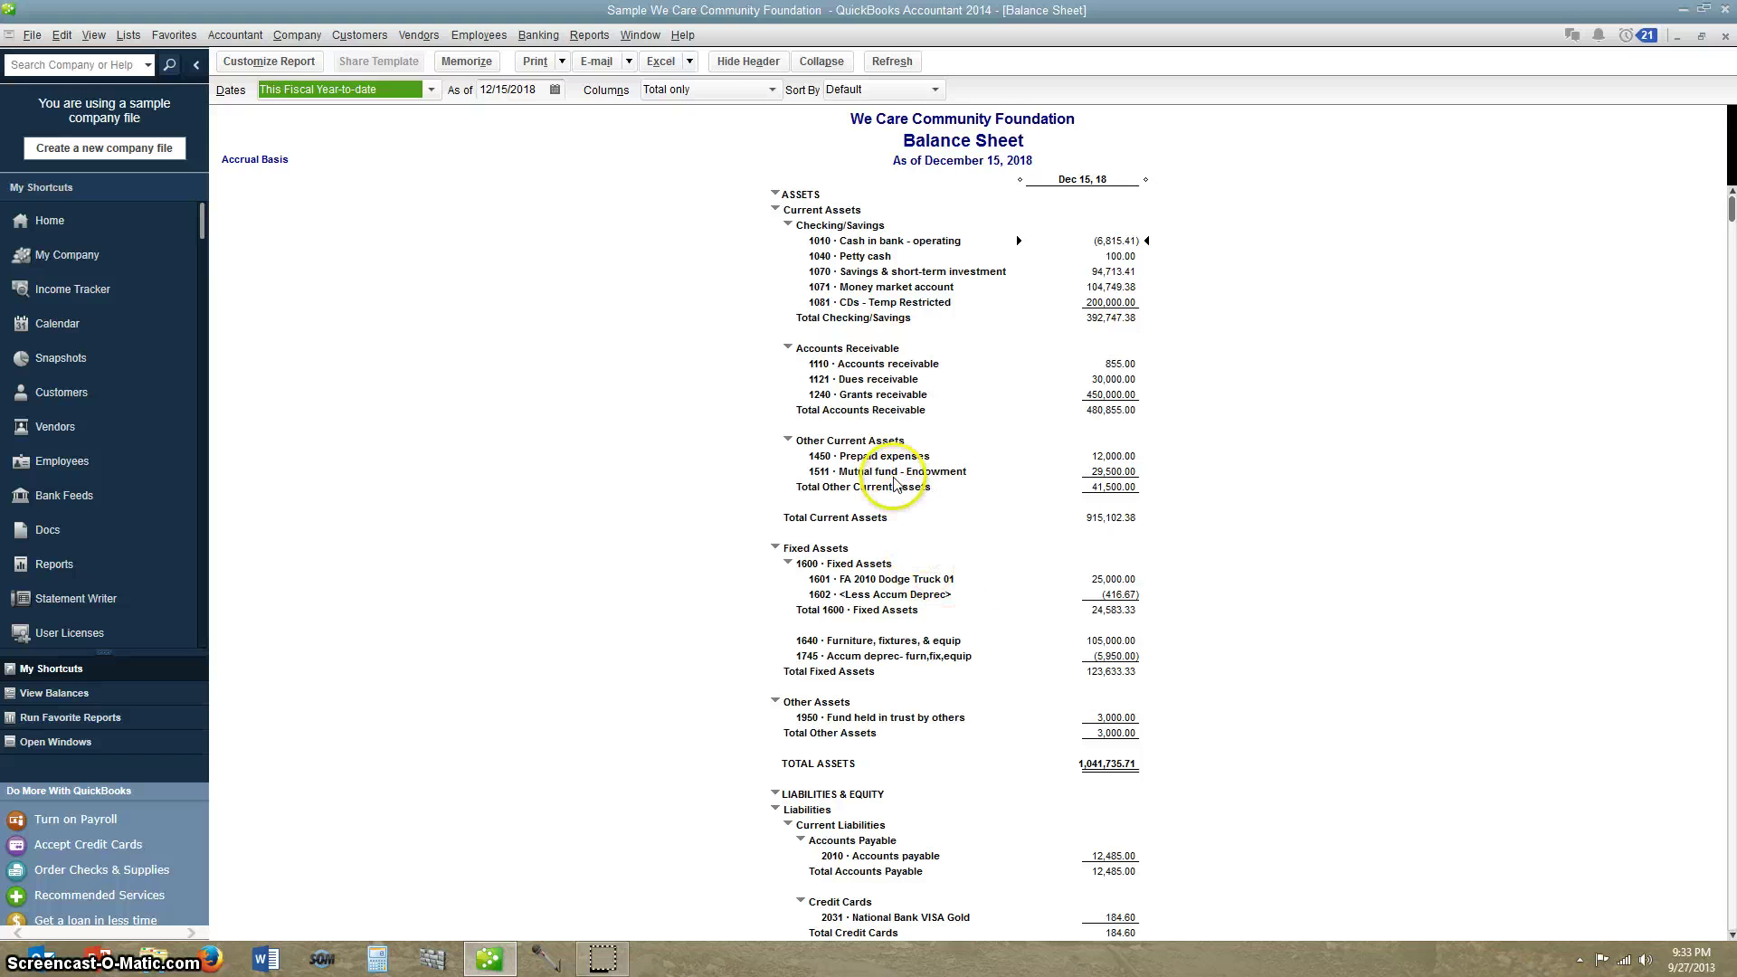
scroll(894, 484, down, 1)
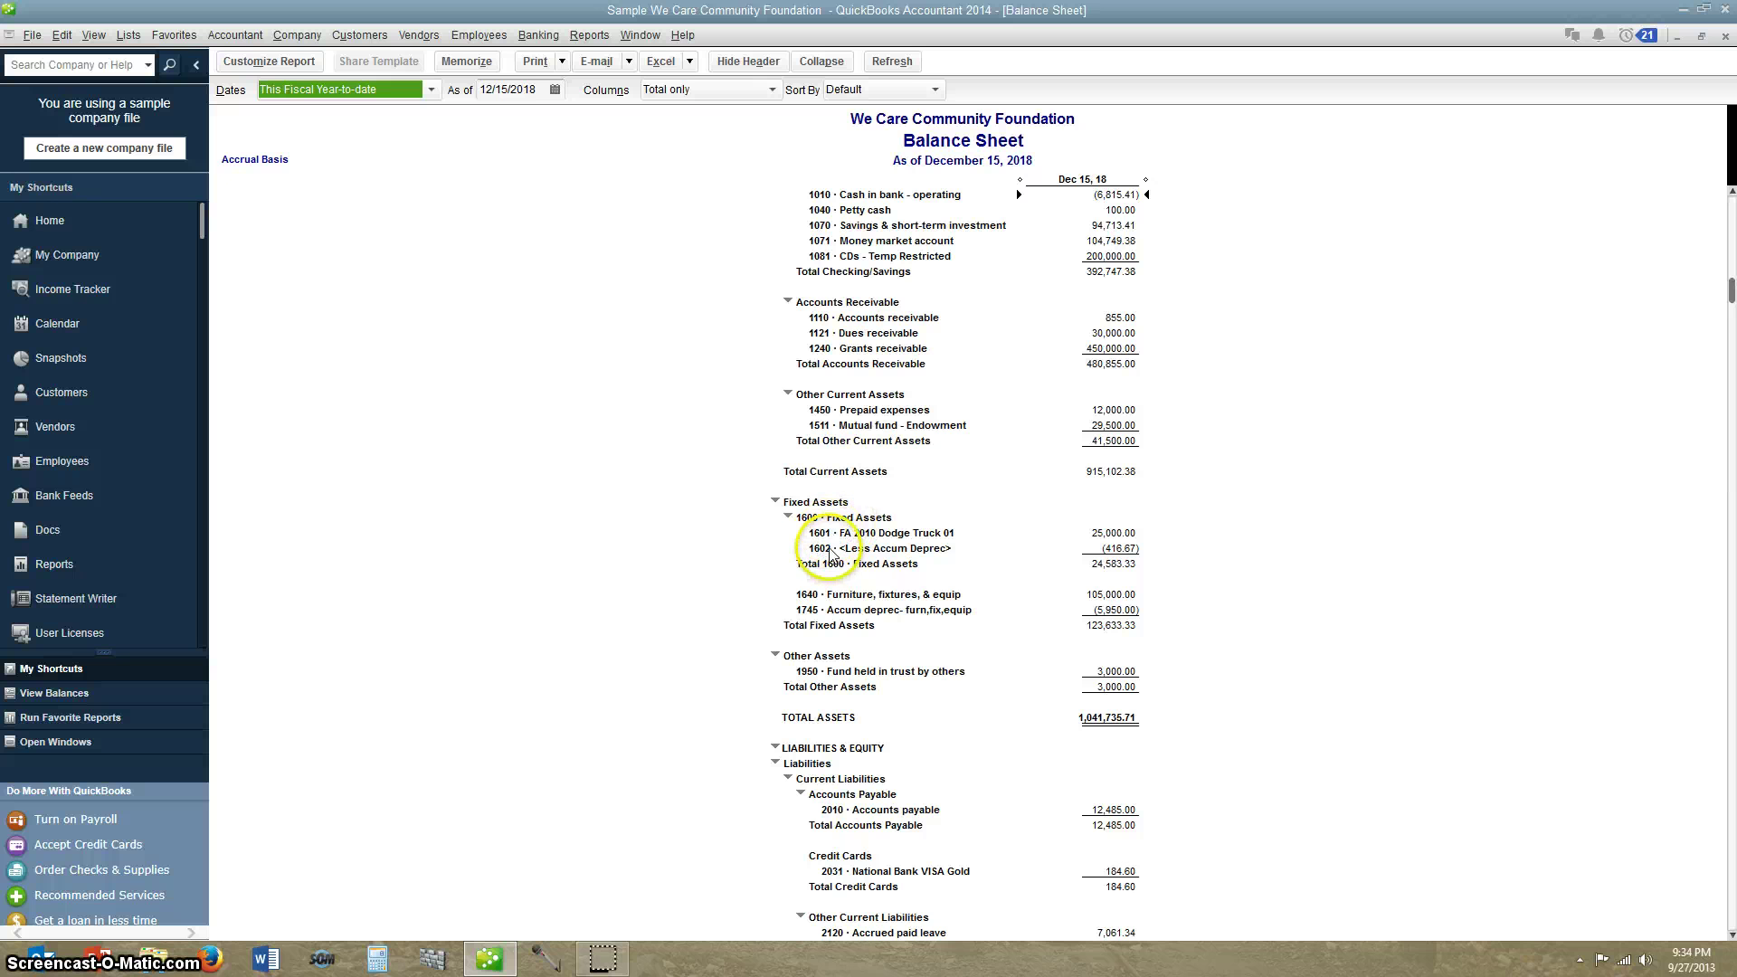
Collapse the 1600 · Fixed Assets group in the balance sheet to view its net amount, and expand it again.
click(788, 518)
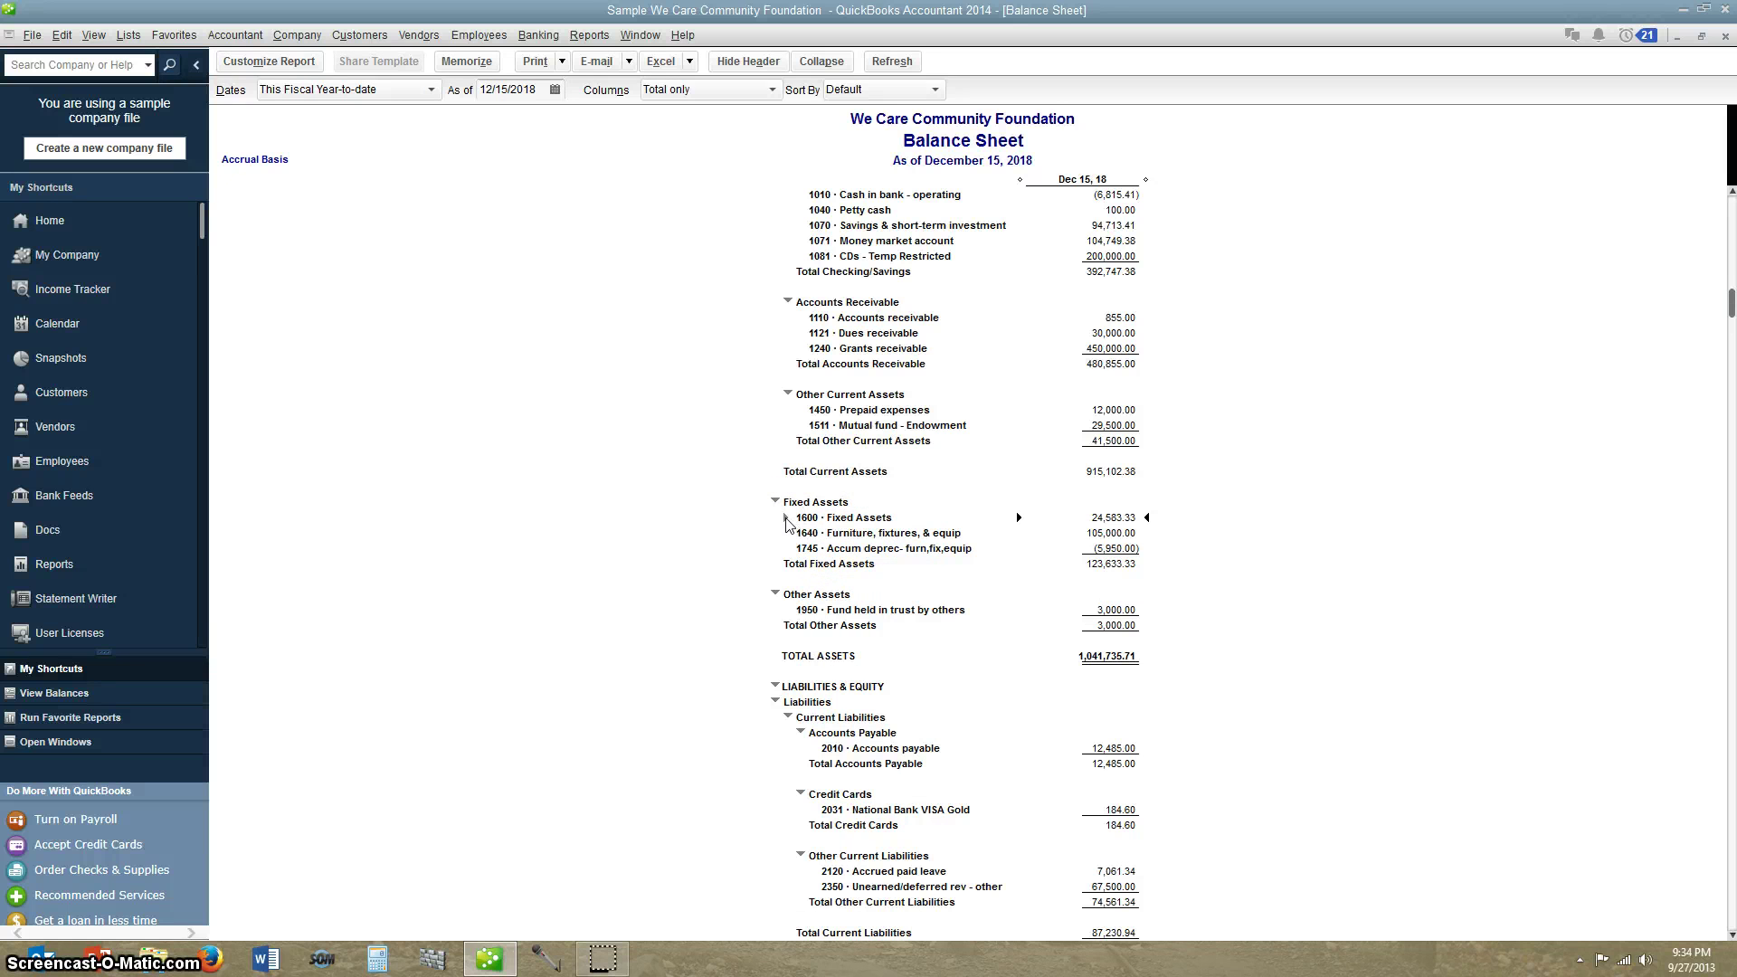
click(786, 519)
click(786, 517)
click(787, 516)
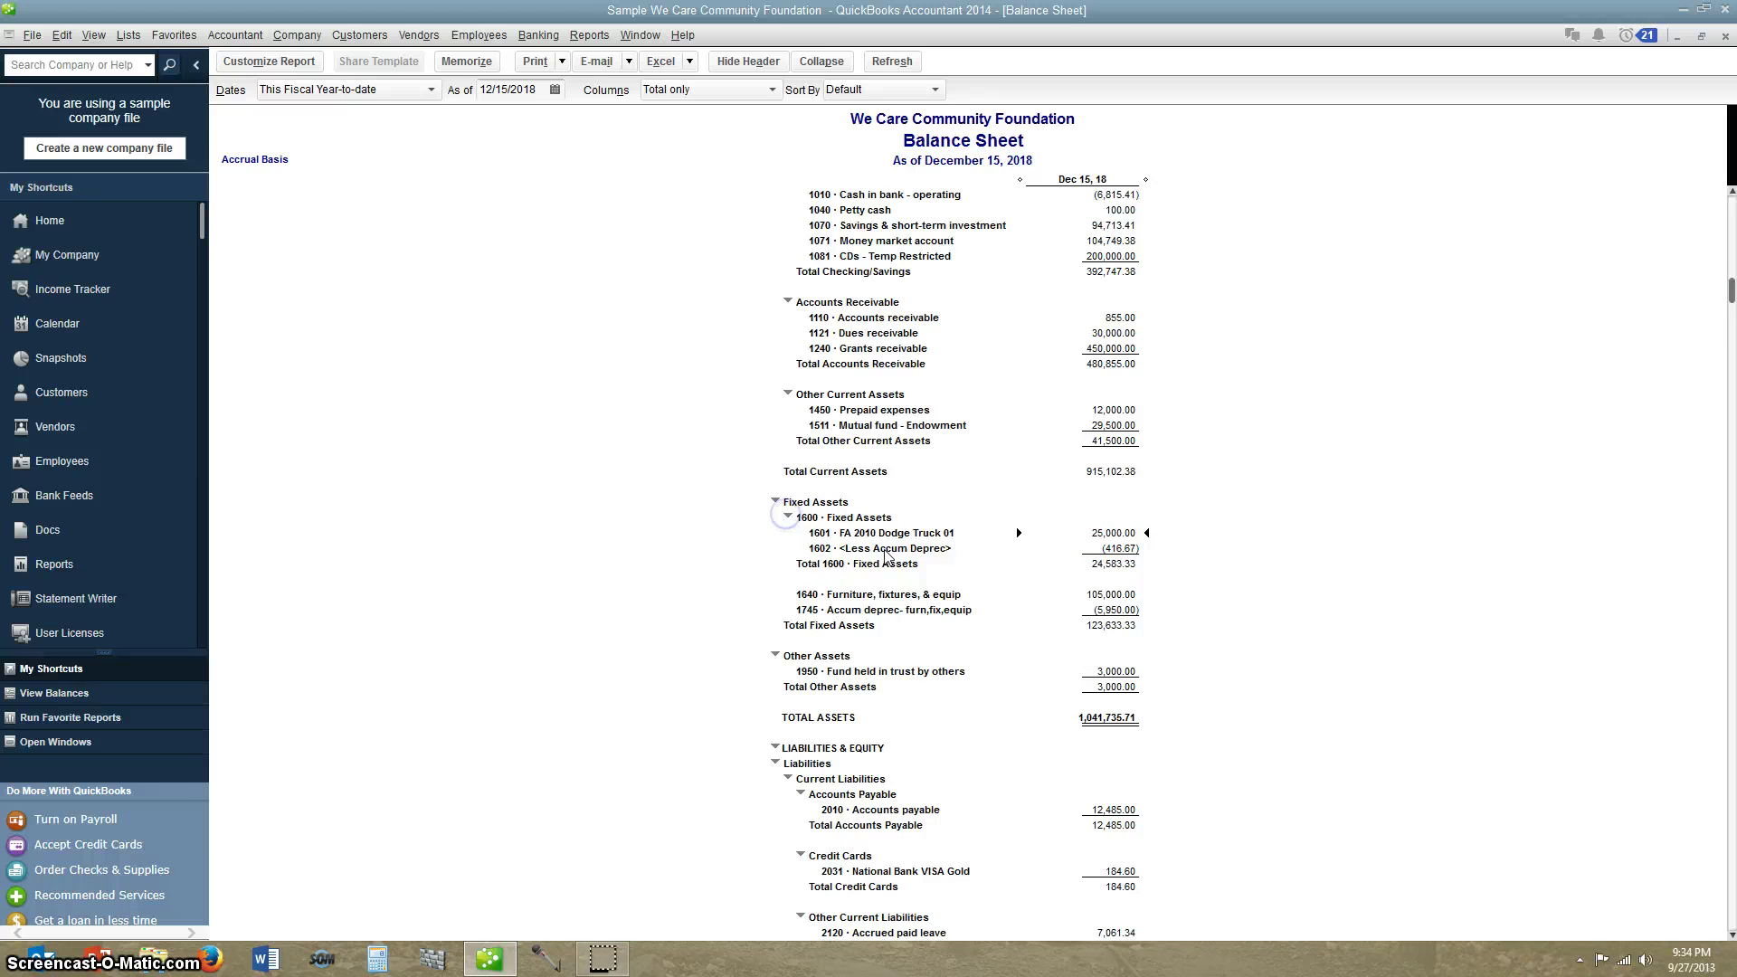